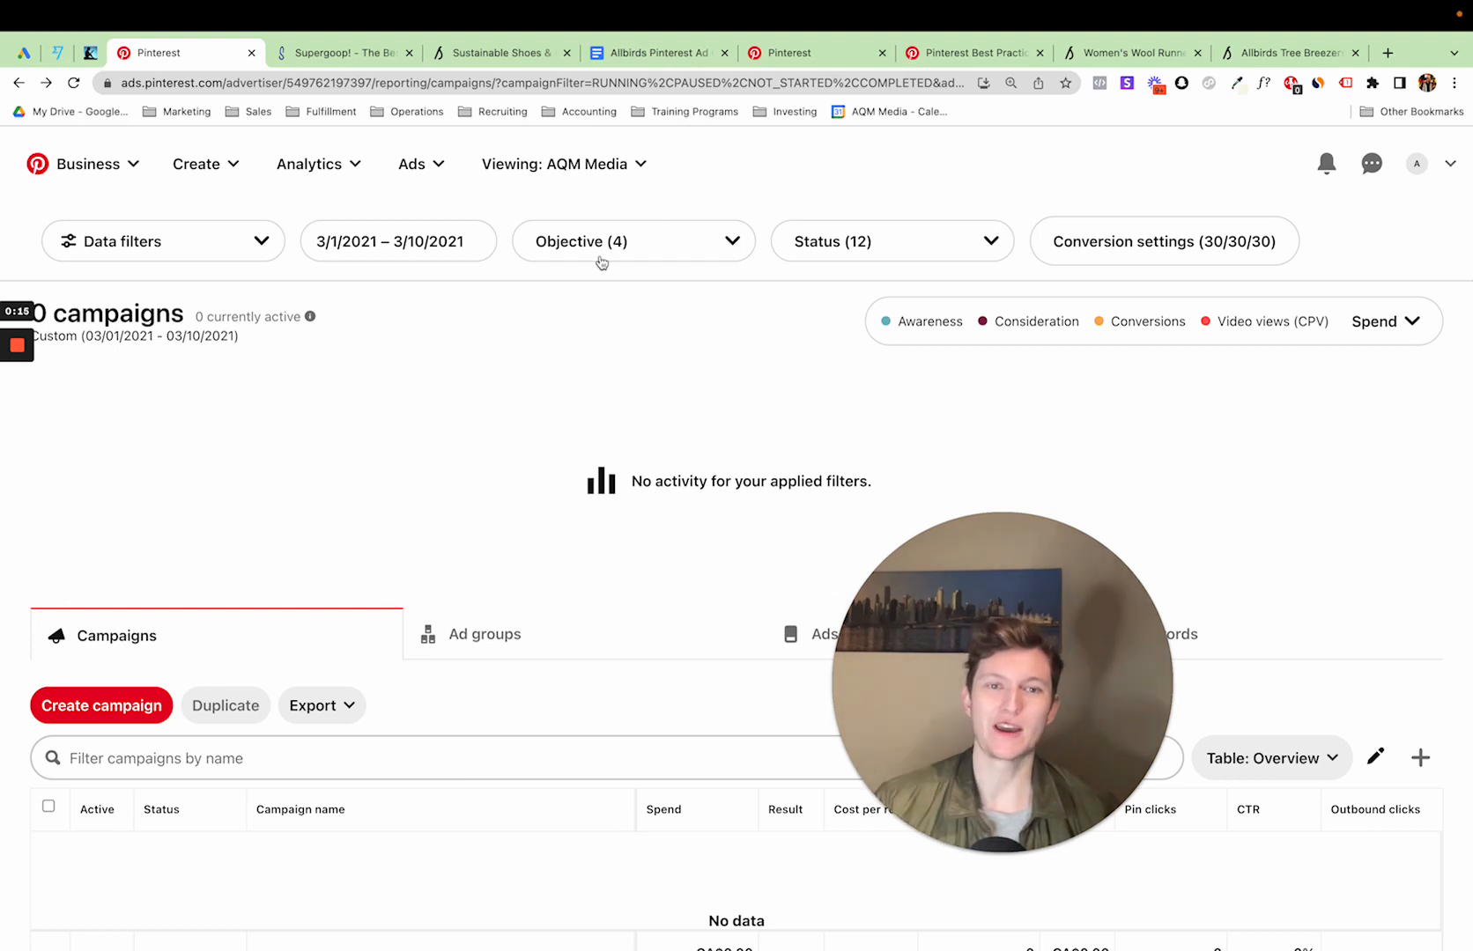
Start creating a new ad campaign in the ads account
{"action": "left_click", "coordinate": [121, 712]}
{"action": "left_click_drag", "start_coordinate": [993, 654], "coordinate": [1051, 207]}
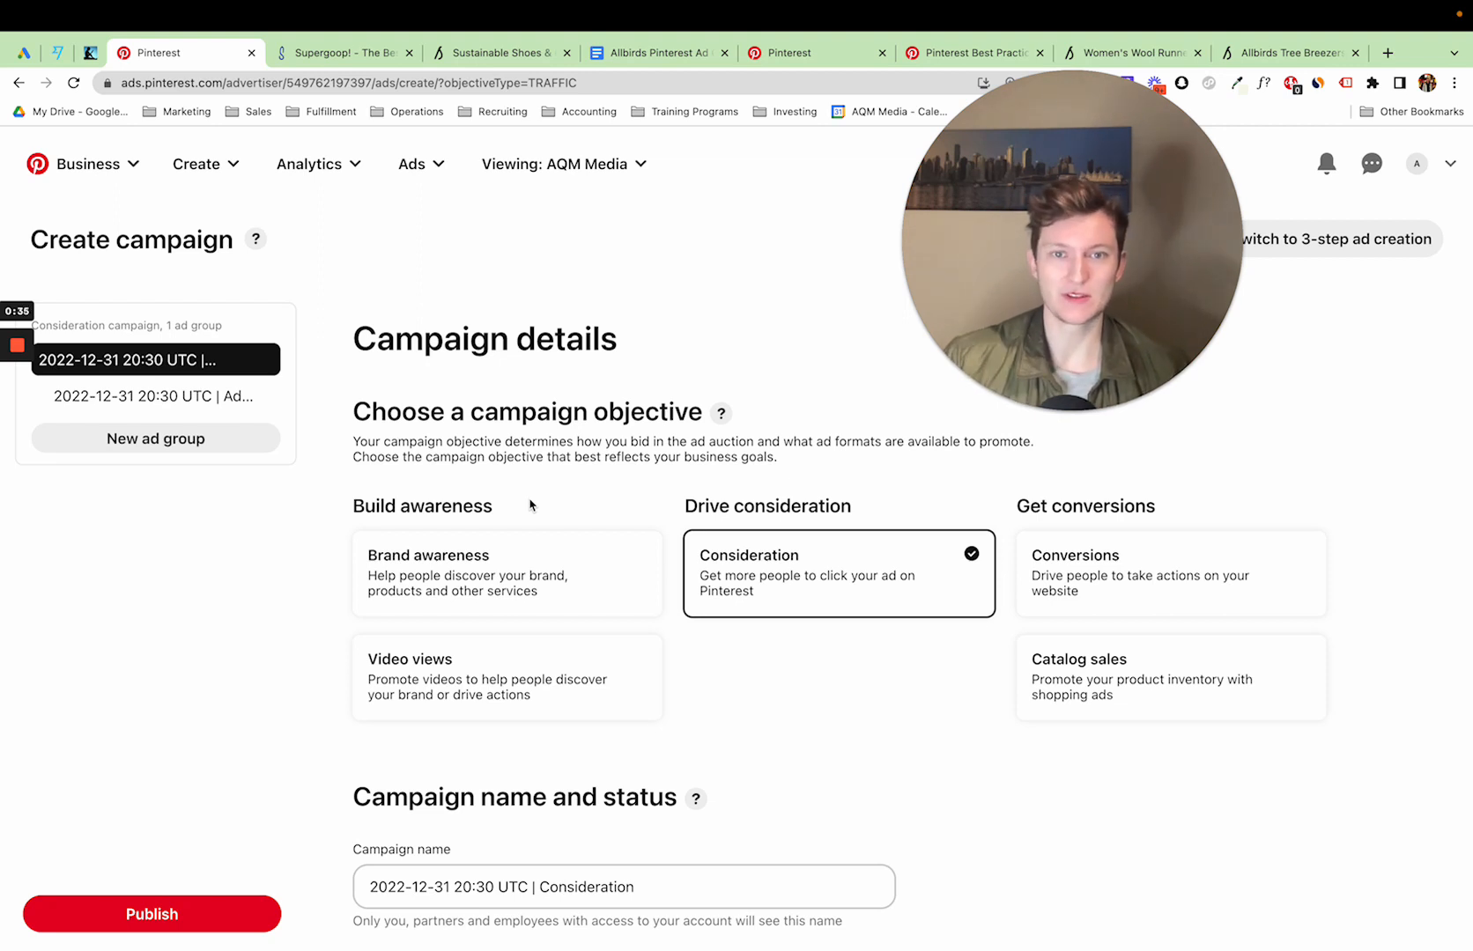
{"action": "left_click_drag", "start_coordinate": [687, 504], "coordinate": [851, 502]}
{"action": "left_click", "coordinate": [820, 497]}
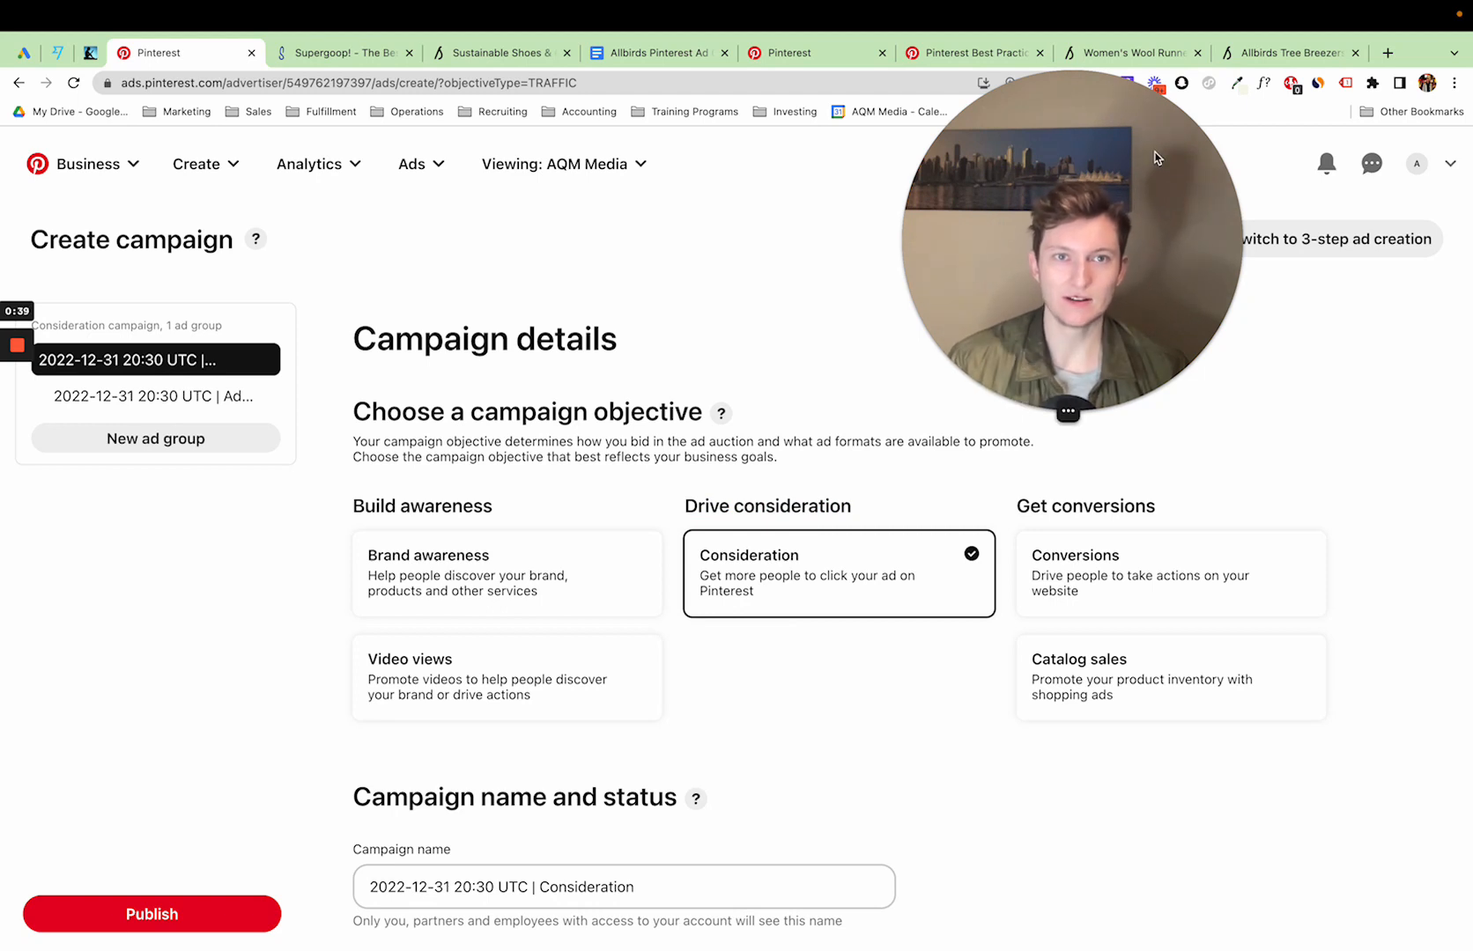
{"action": "left_click_drag", "start_coordinate": [1053, 211], "coordinate": [945, 253]}
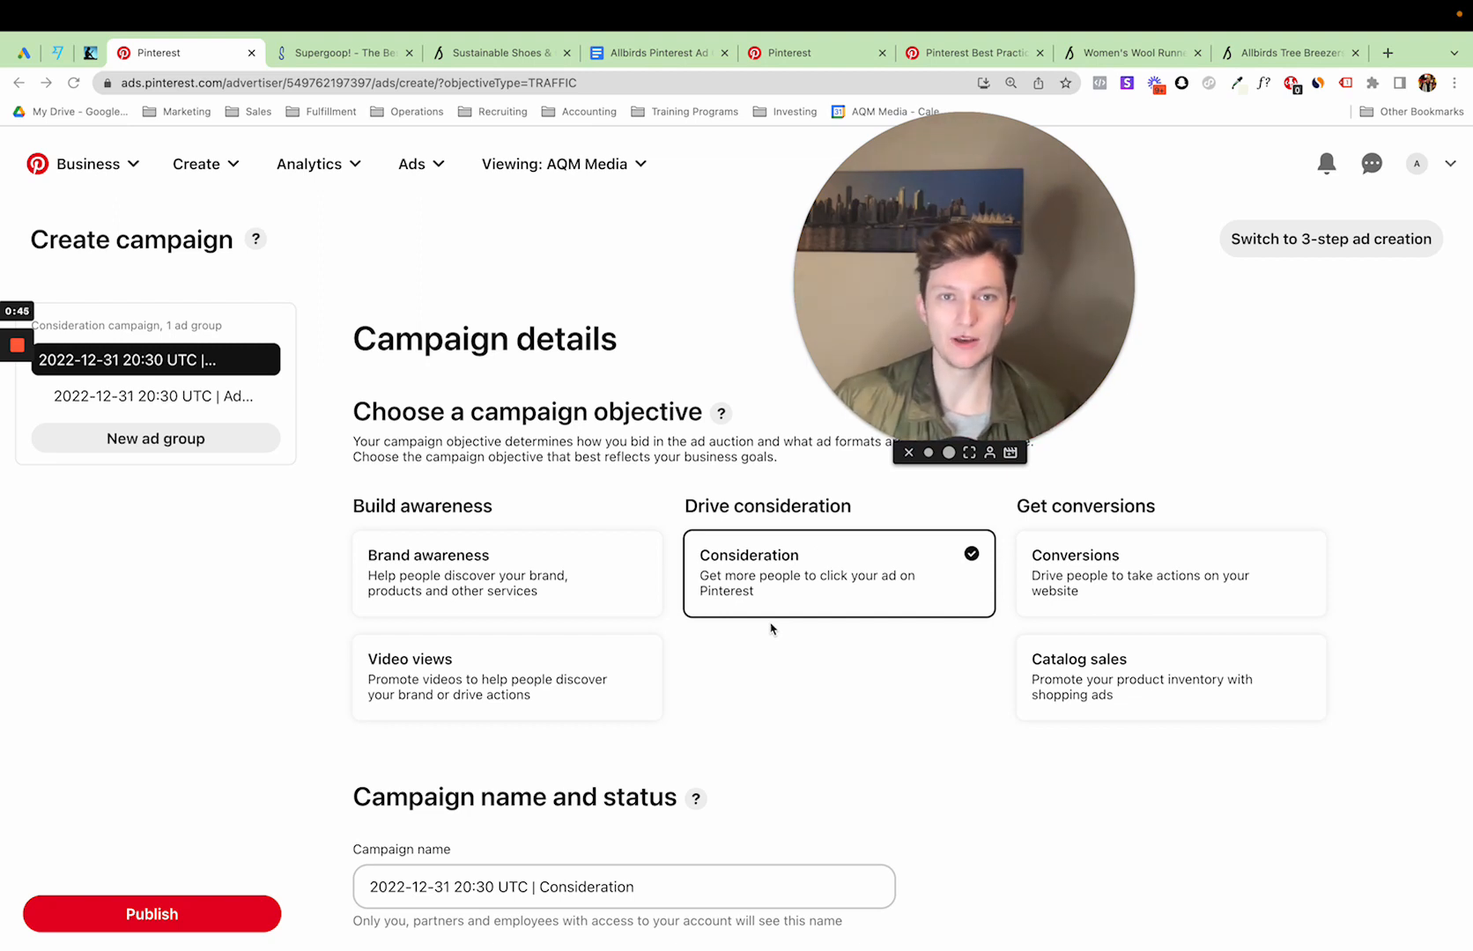
{"action": "double_click", "coordinate": [1124, 509]}
{"action": "left_click", "coordinate": [1193, 494]}
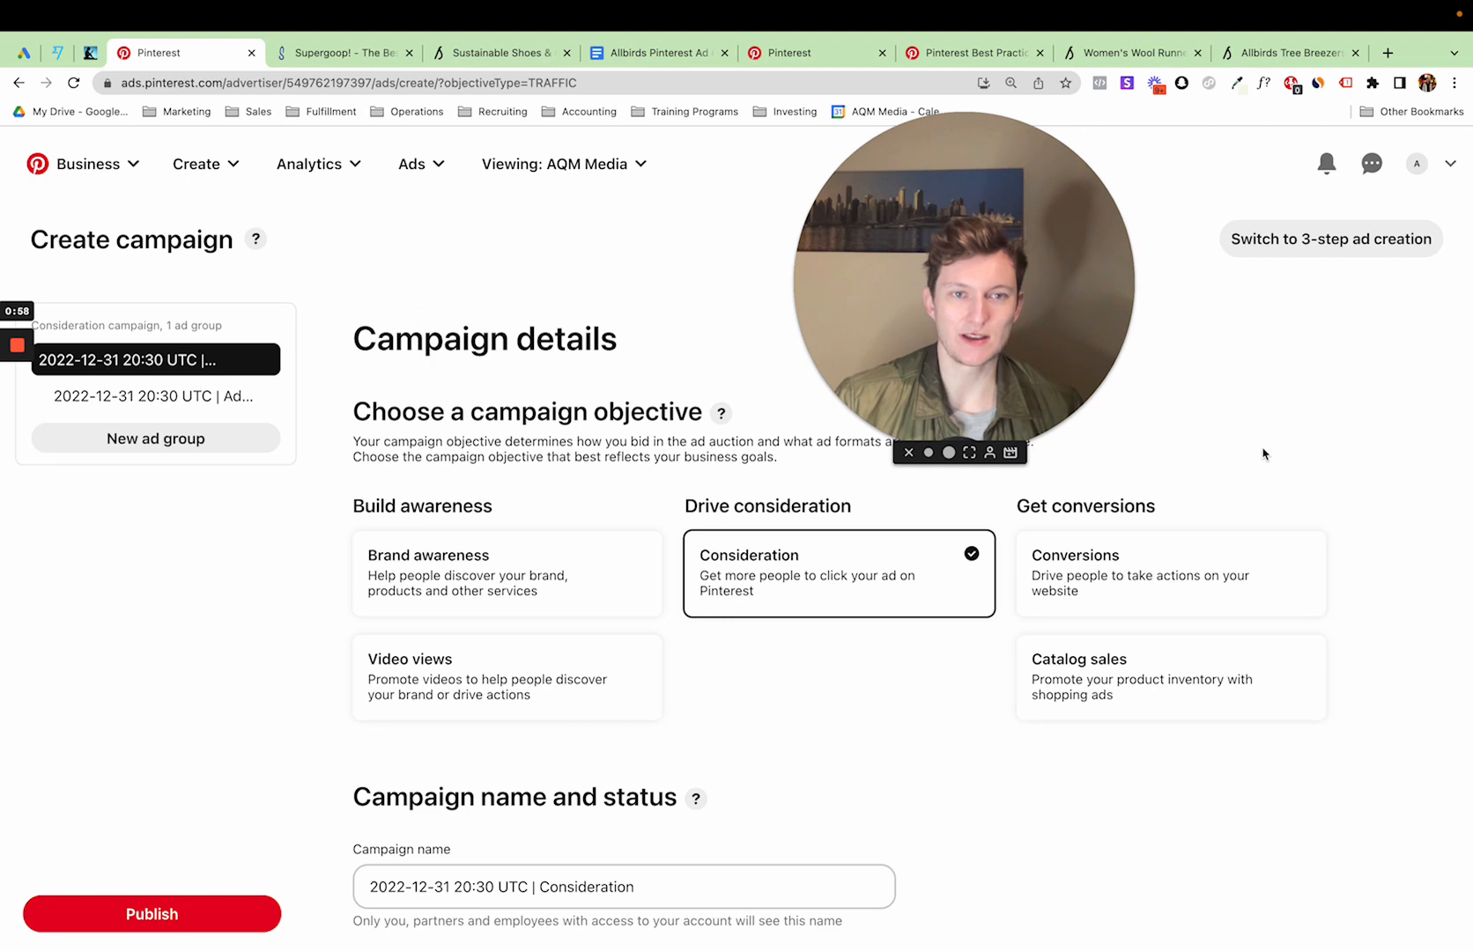
{"action": "left_click_drag", "start_coordinate": [970, 235], "coordinate": [1050, 237]}
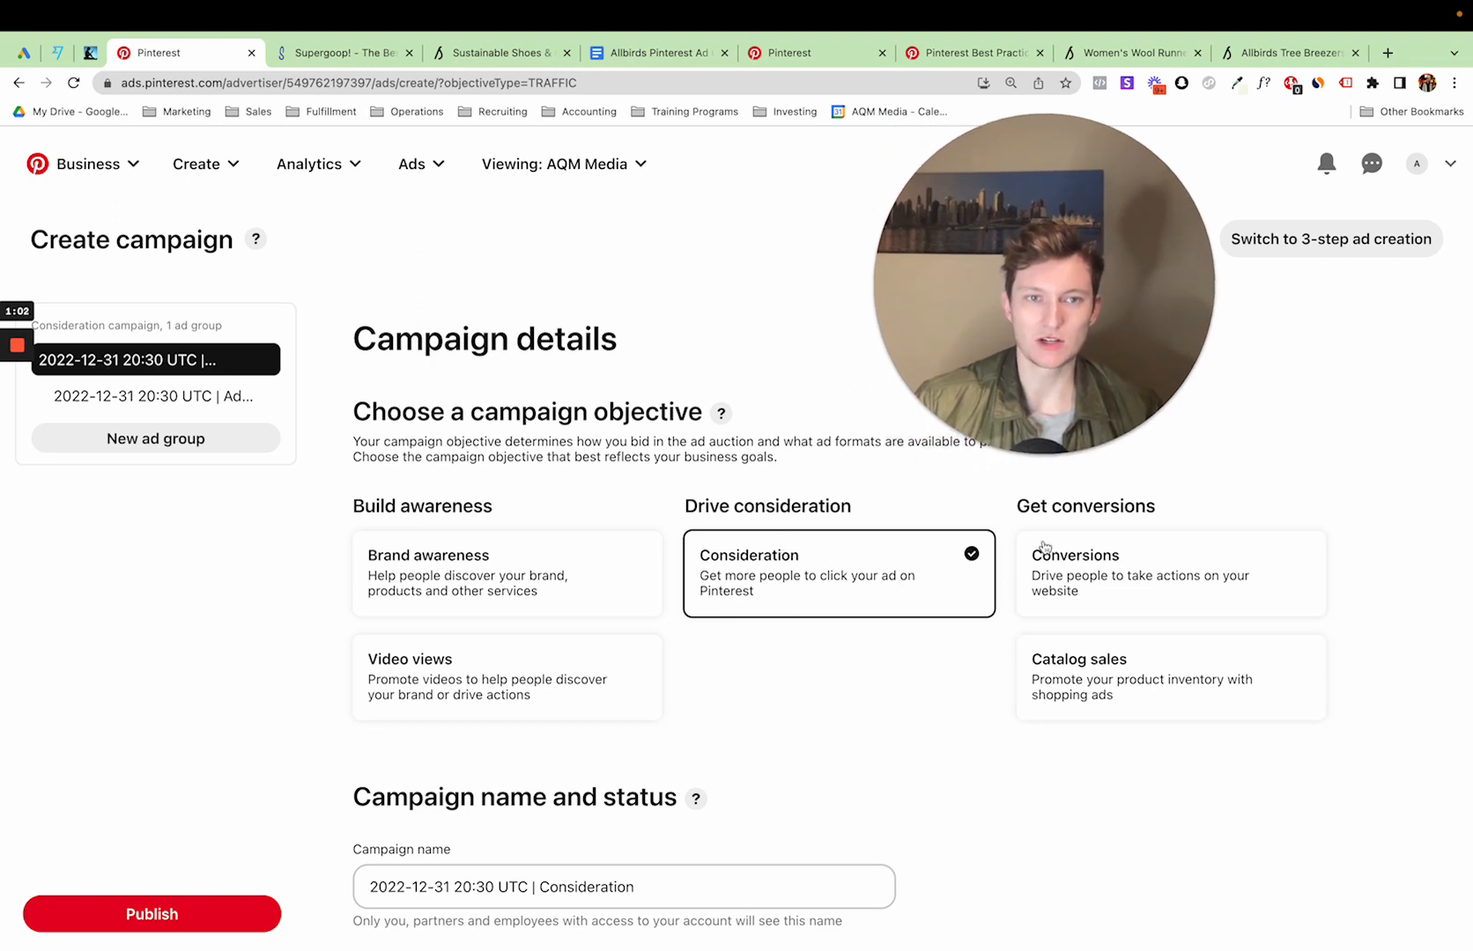
Try to set the campaign objective to Conversions
{"action": "left_click", "coordinate": [1209, 592]}
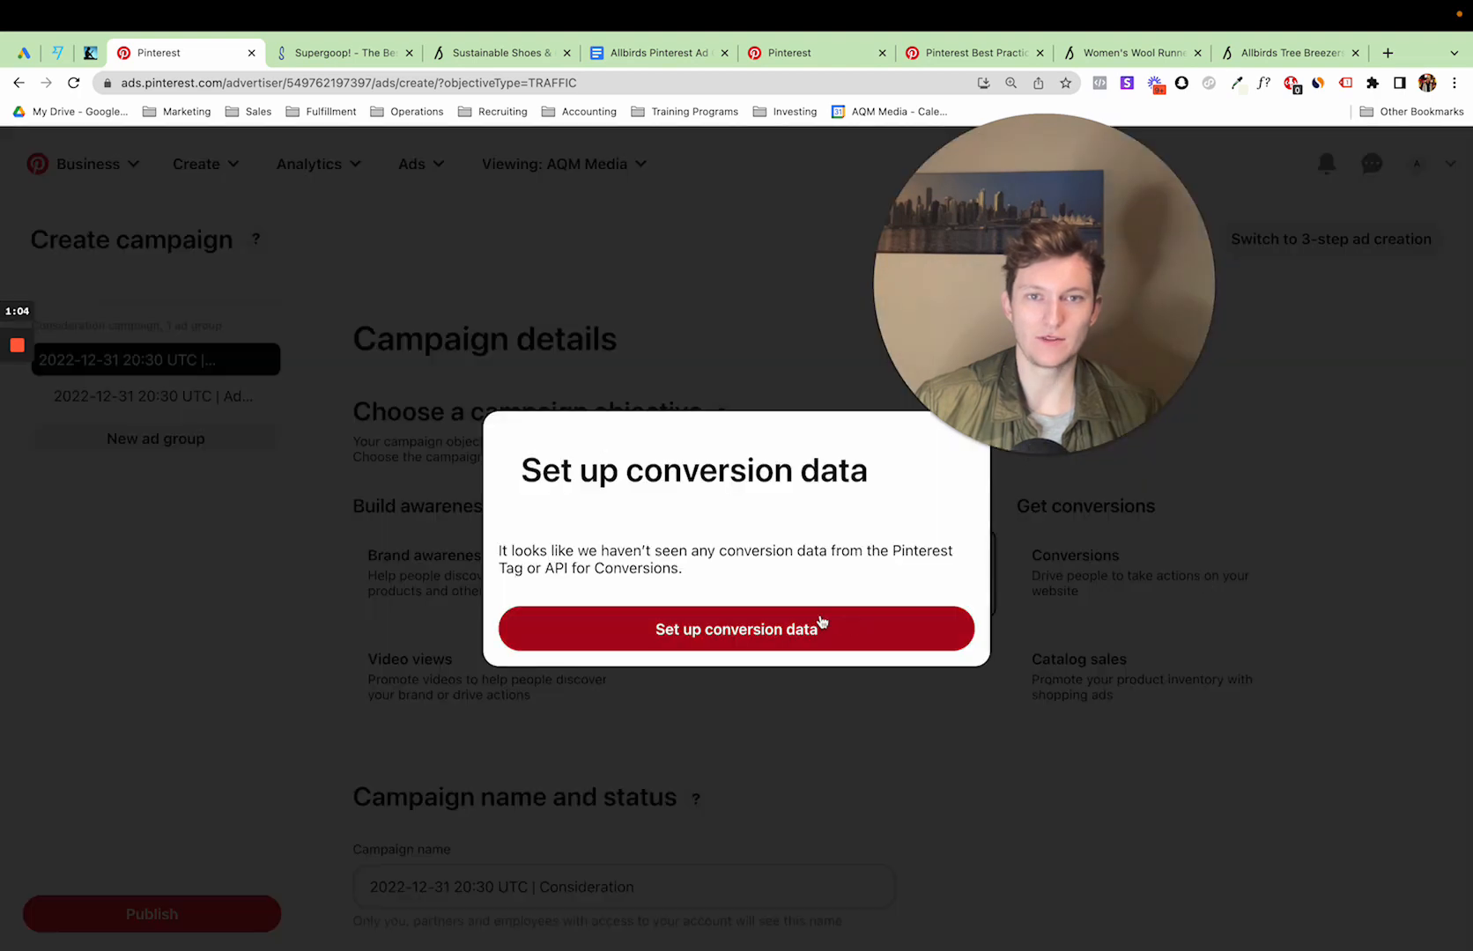
{"action": "left_click", "coordinate": [1267, 439]}
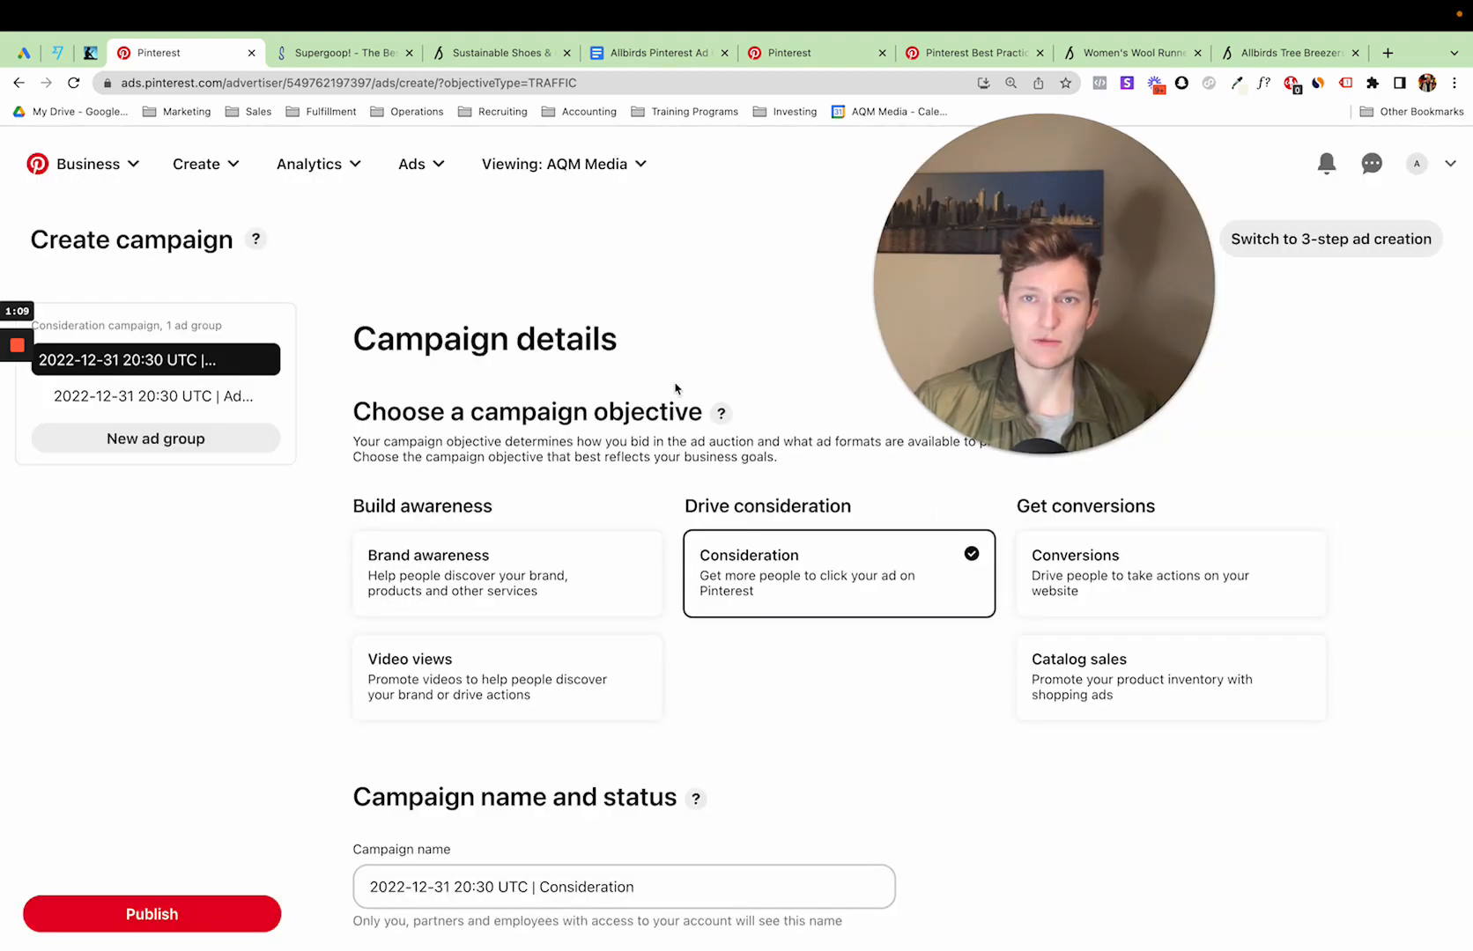
Inspect the Pinterest tag events on the Supergoop website with Pinterest Tag Helper and return to the campaign draft
{"action": "left_click", "coordinate": [377, 56]}
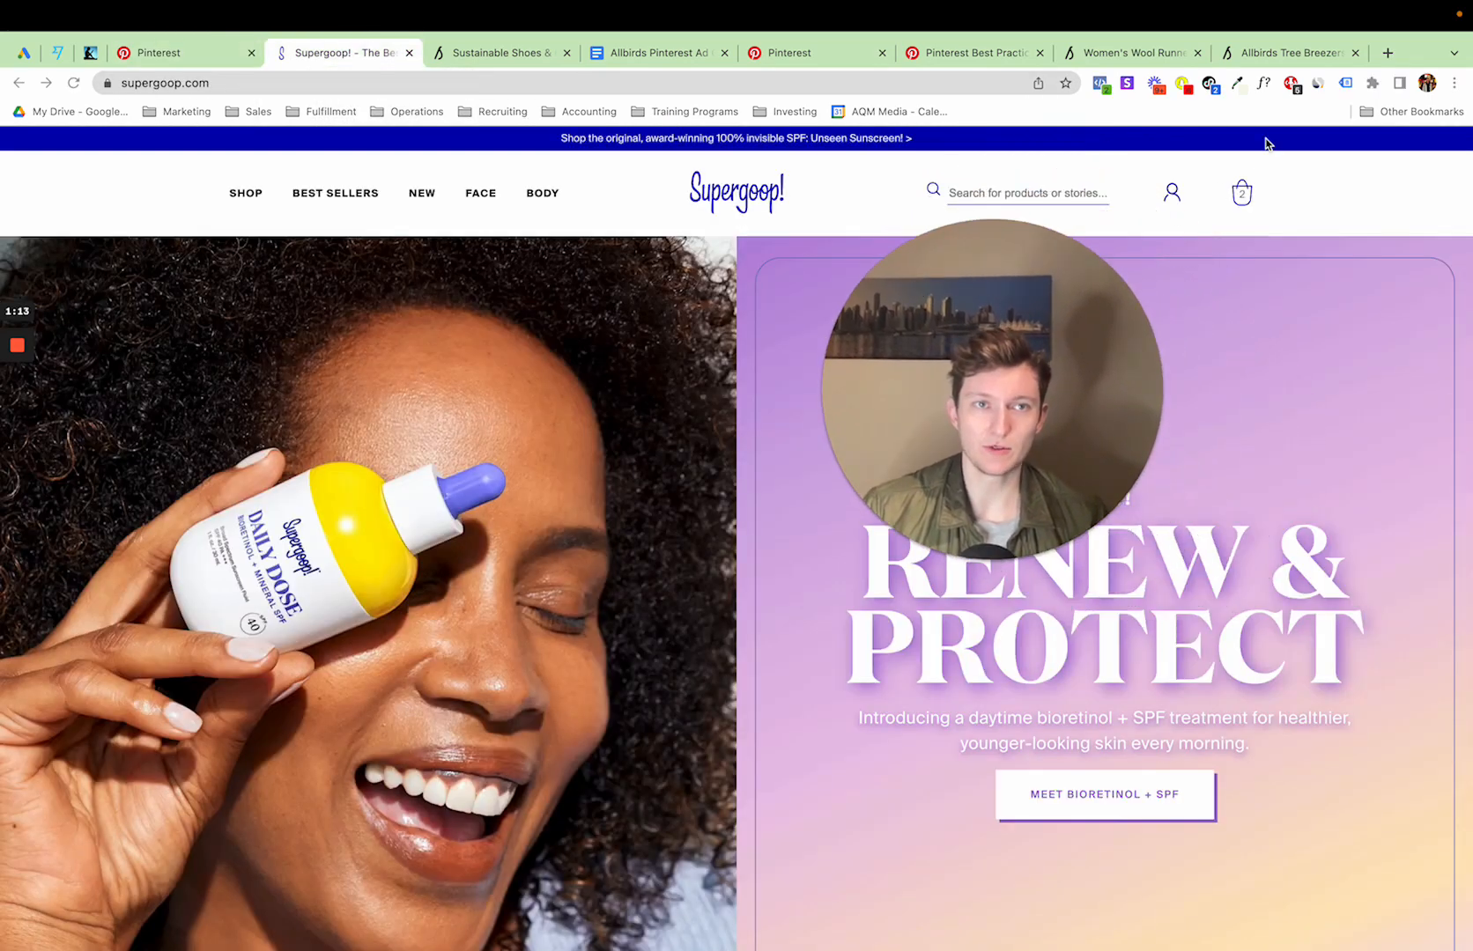
{"action": "left_click", "coordinate": [1291, 83]}
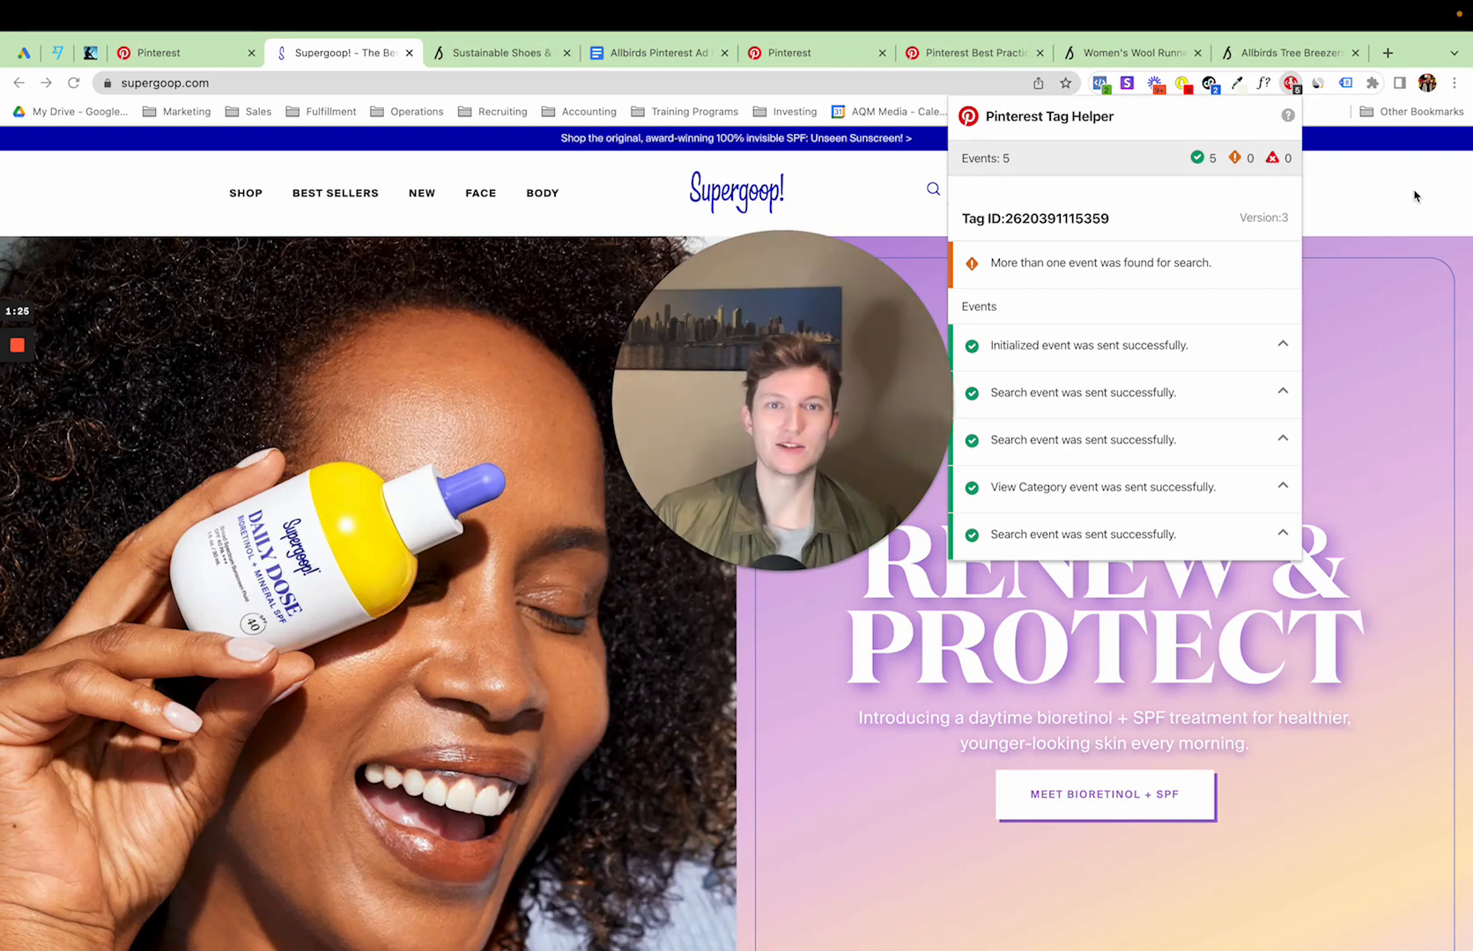
{"action": "left_click", "coordinate": [1375, 194]}
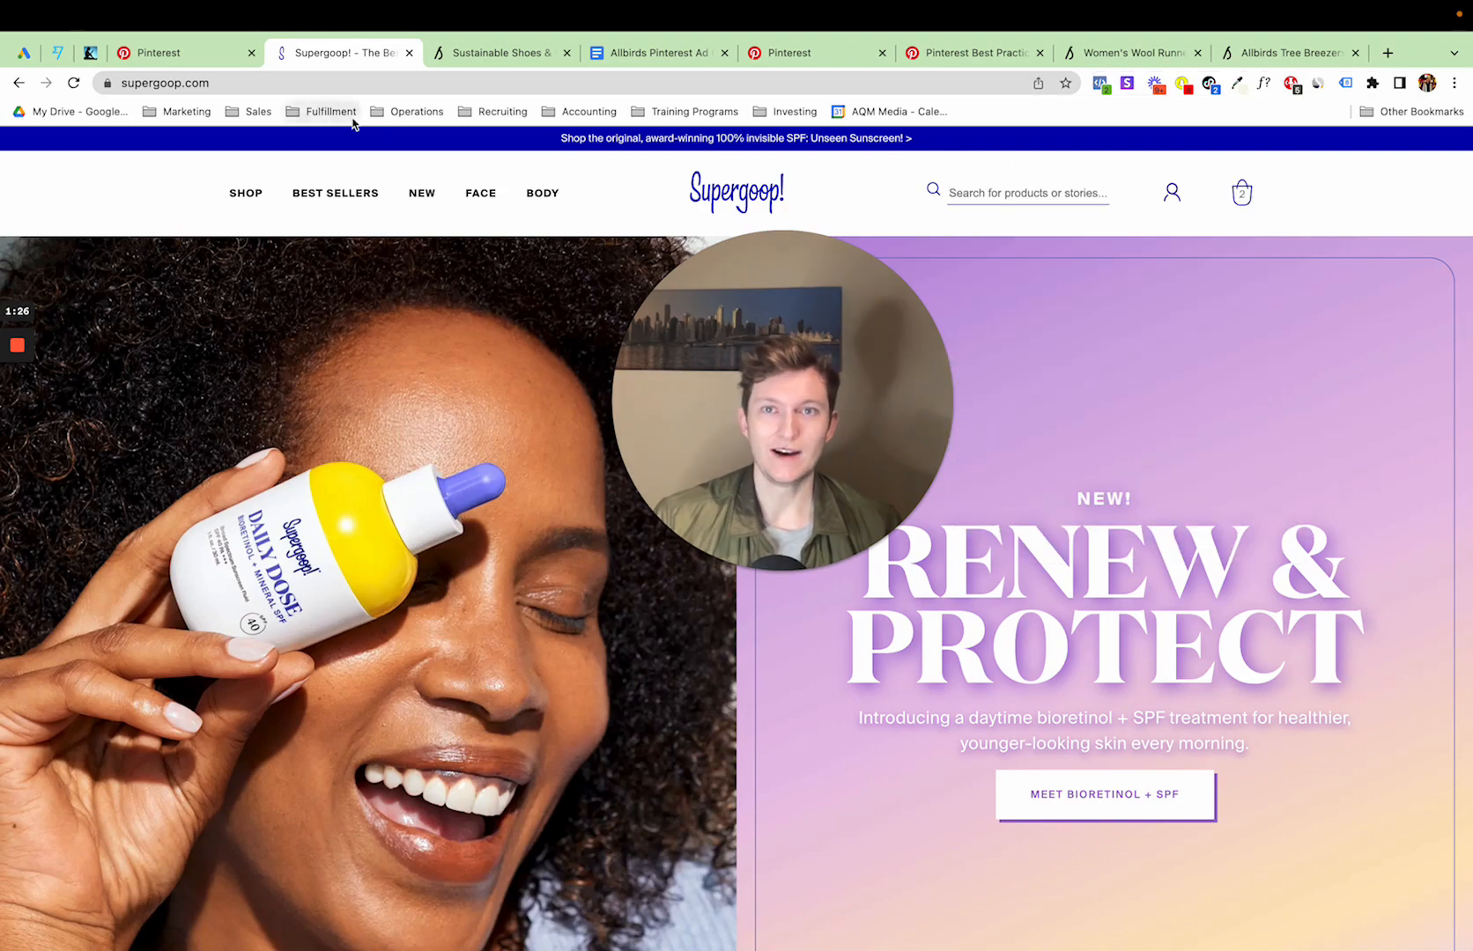
{"action": "left_click", "coordinate": [216, 54]}
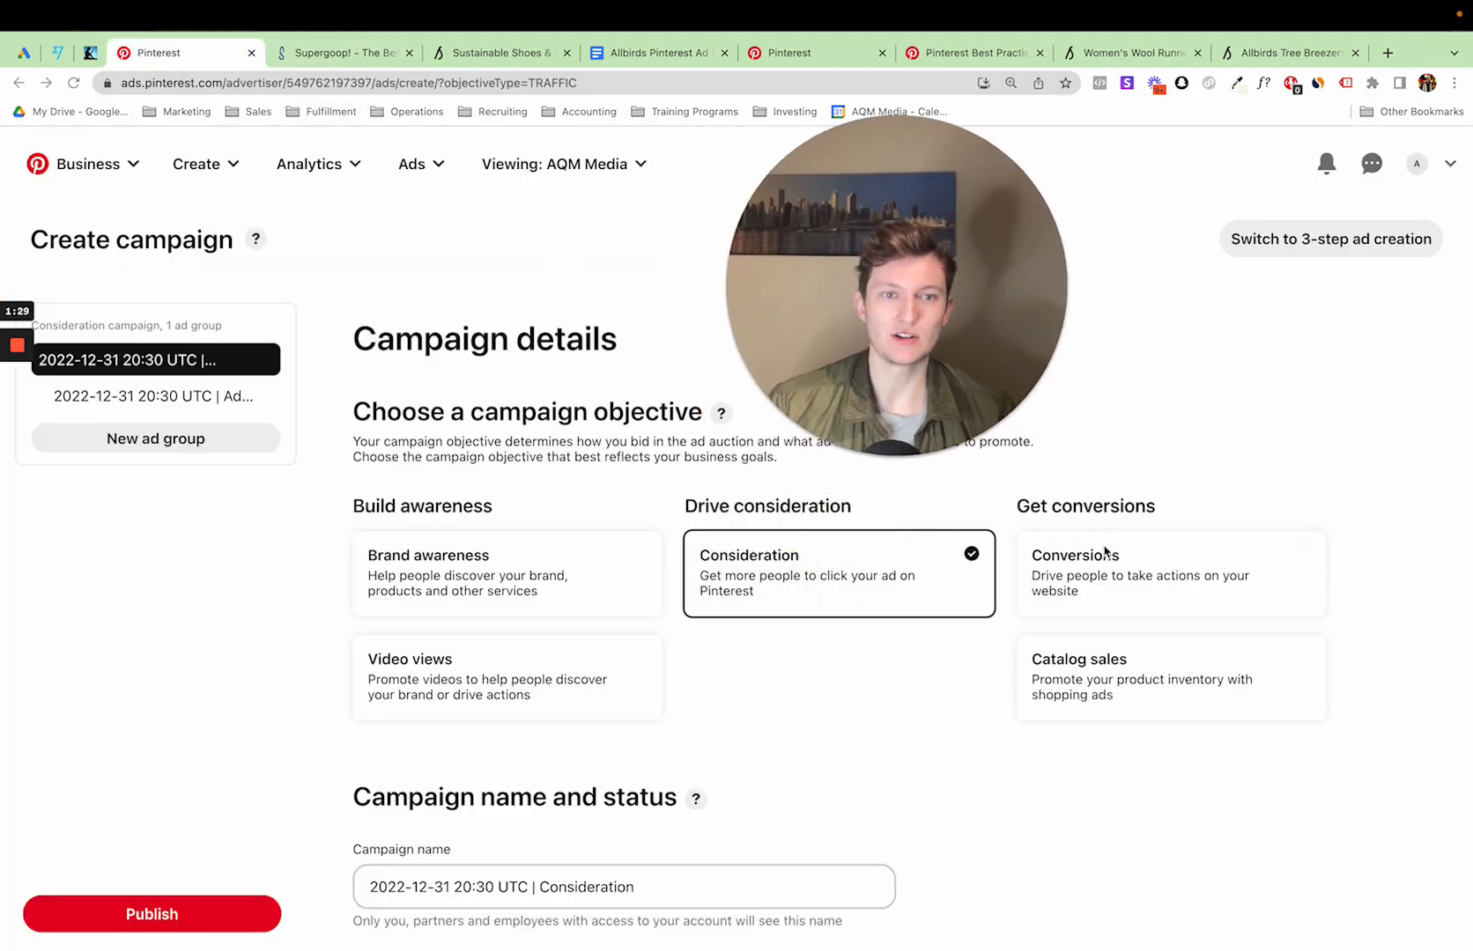
Choose Consideration as the campaign objective and name the campaign "US & CA - Cold"
{"action": "left_click", "coordinate": [1169, 456]}
{"action": "left_click", "coordinate": [813, 573]}
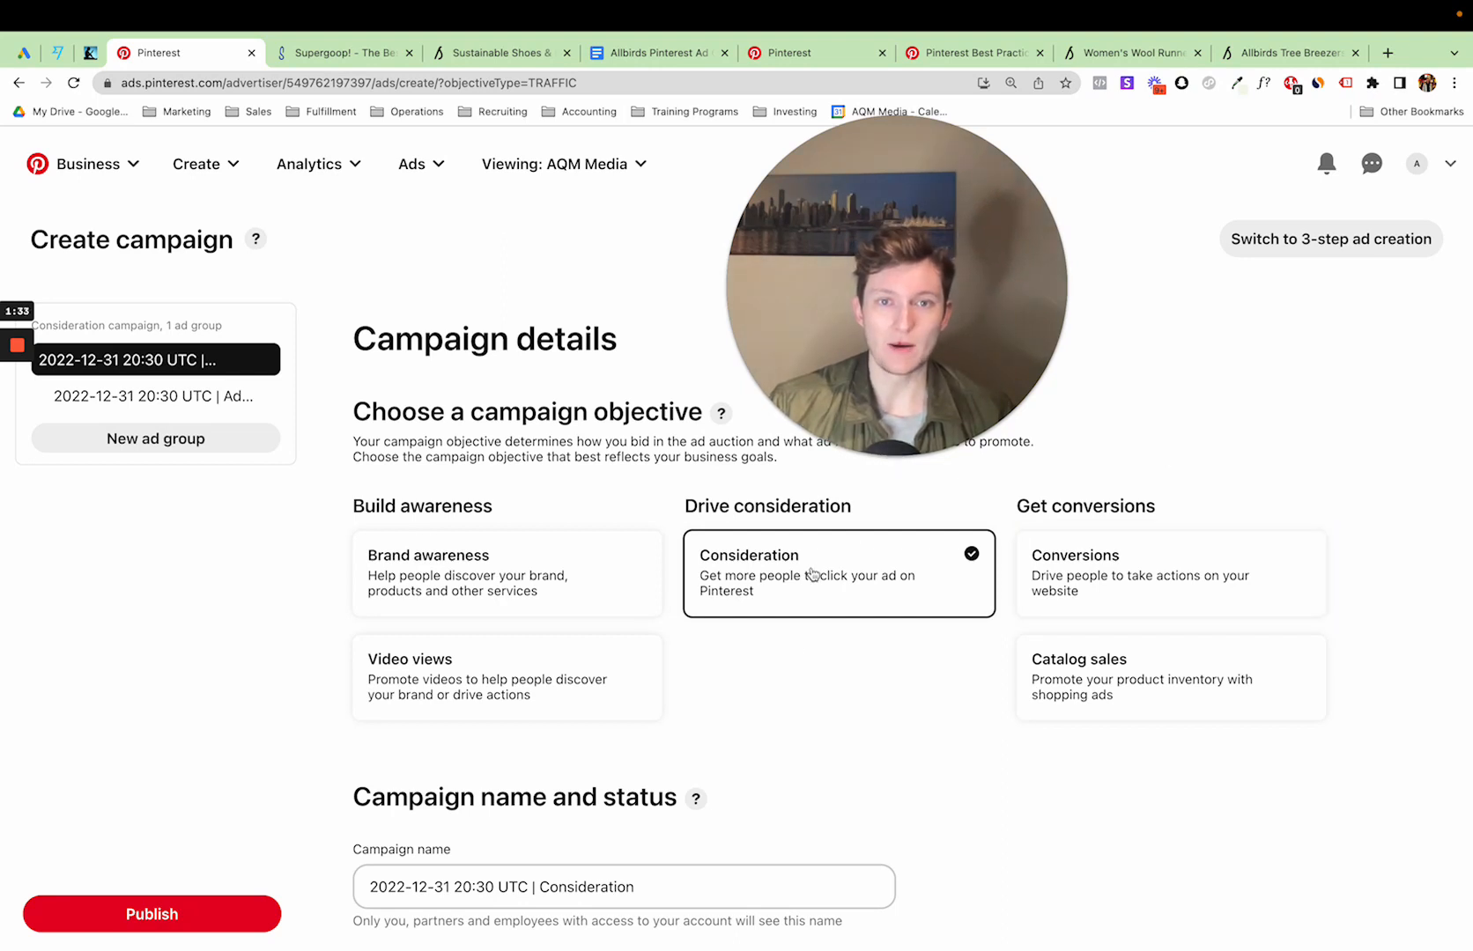
{"action": "scroll", "coordinate": [783, 674], "scroll_direction": "down", "scroll_amount": 1}
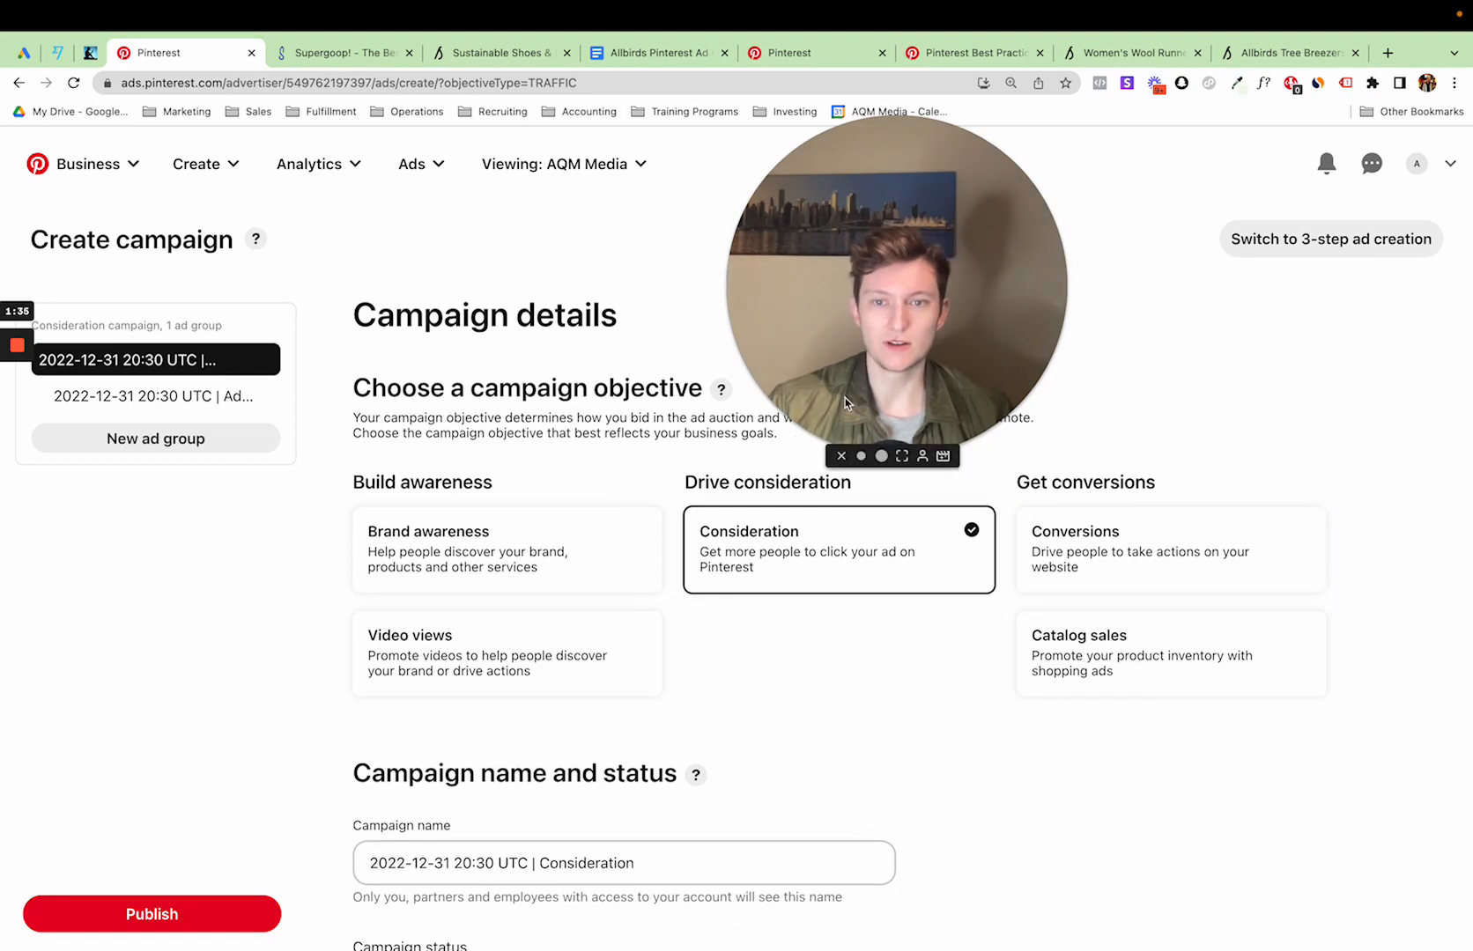
{"action": "scroll", "coordinate": [888, 503], "scroll_direction": "down", "scroll_amount": 3}
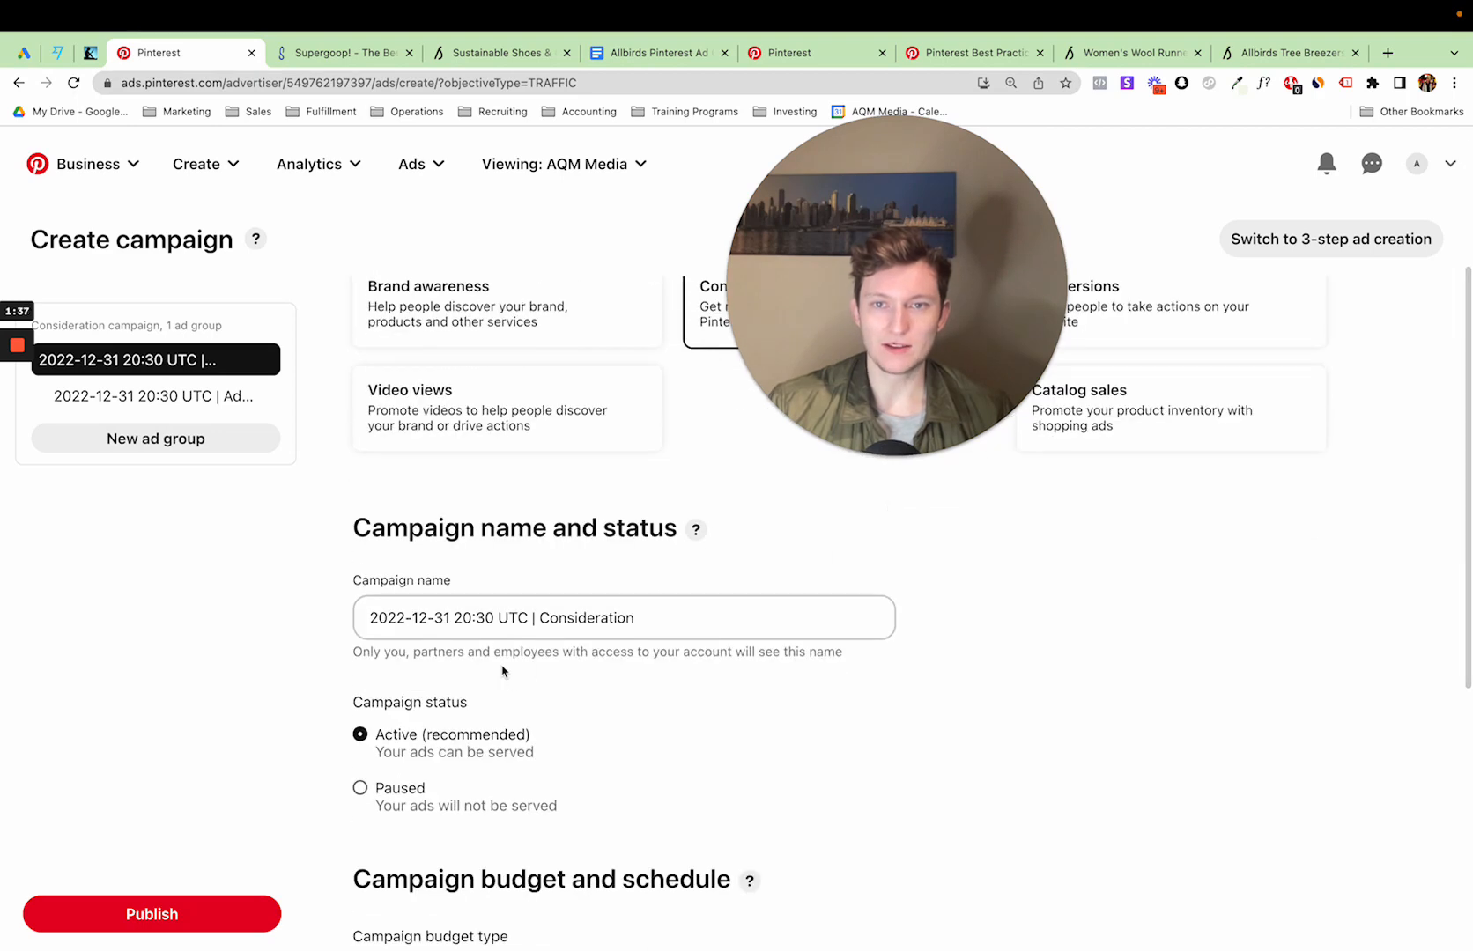
{"action": "double_click", "coordinate": [499, 613]}
{"action": "triple_click", "coordinate": [500, 614]}
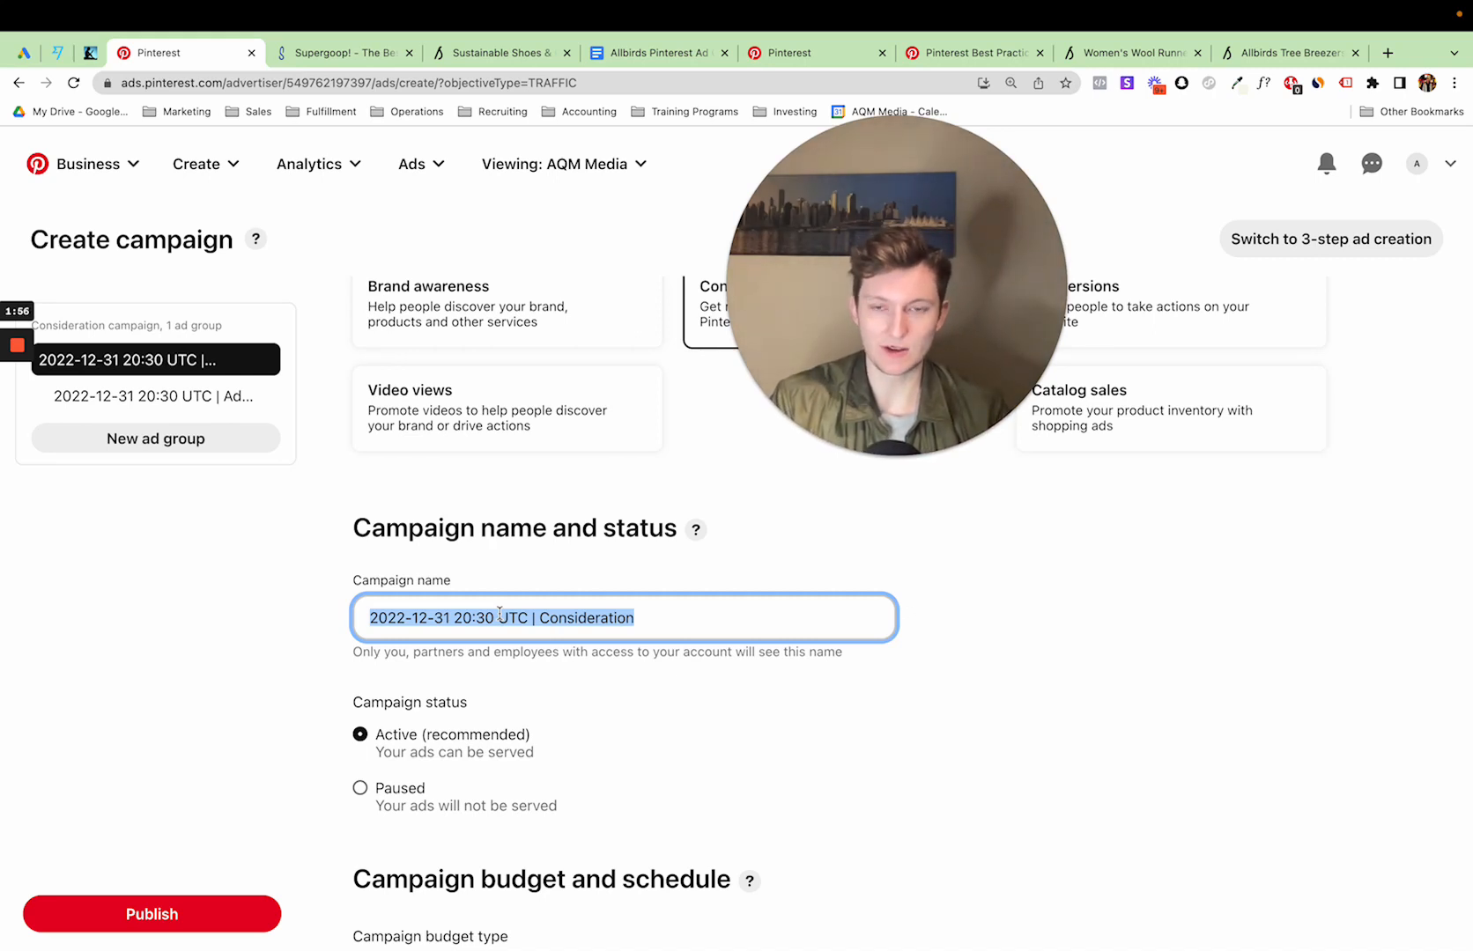
{"action": "type", "text": "US"}
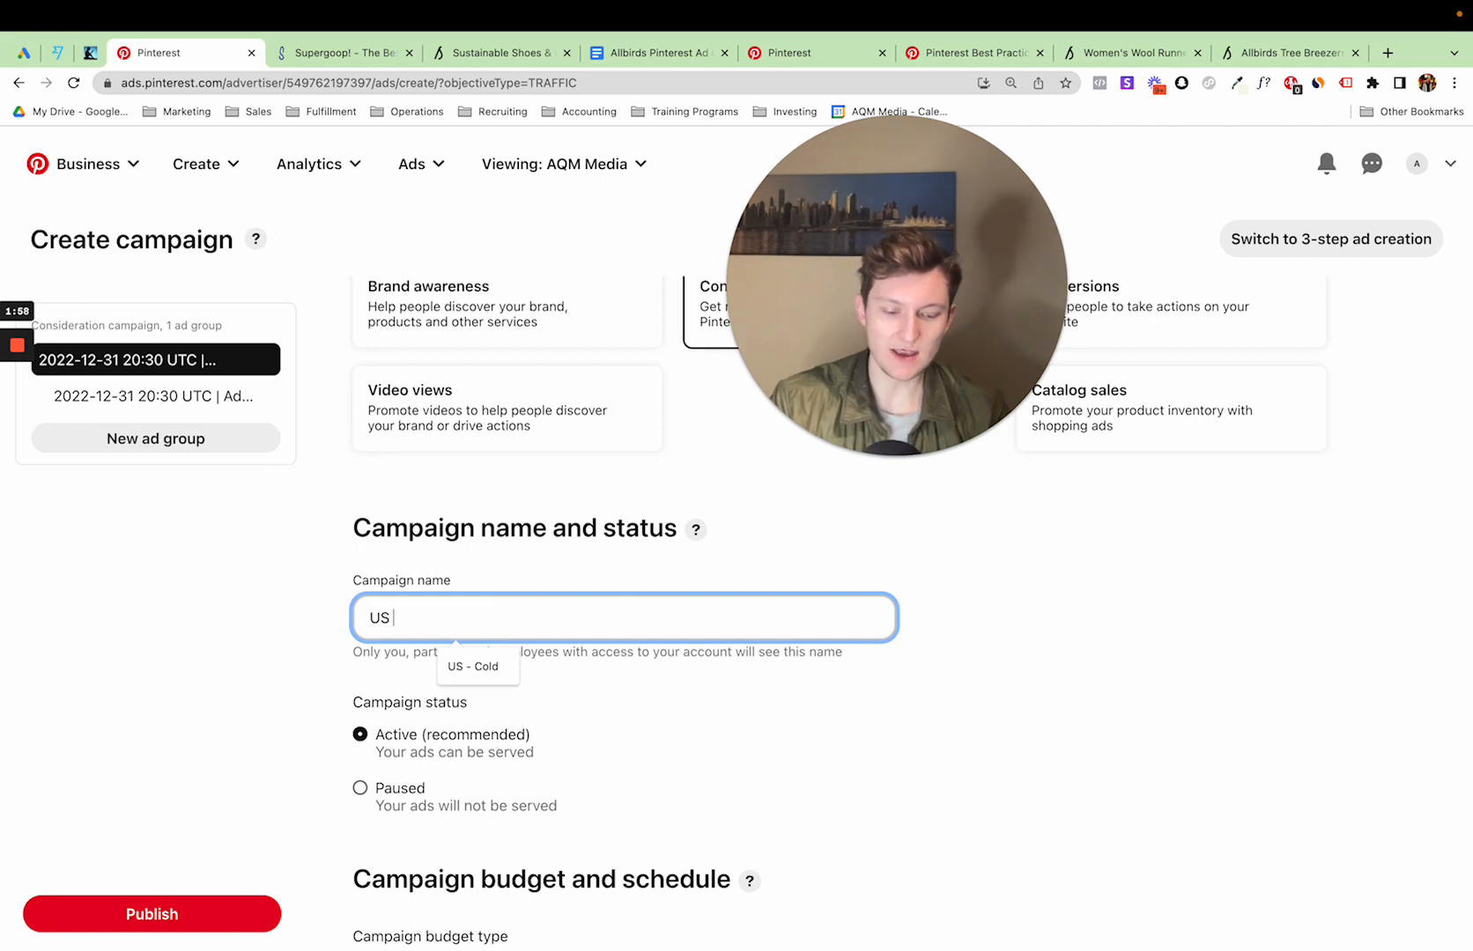
{"action": "type", "text": " &"}
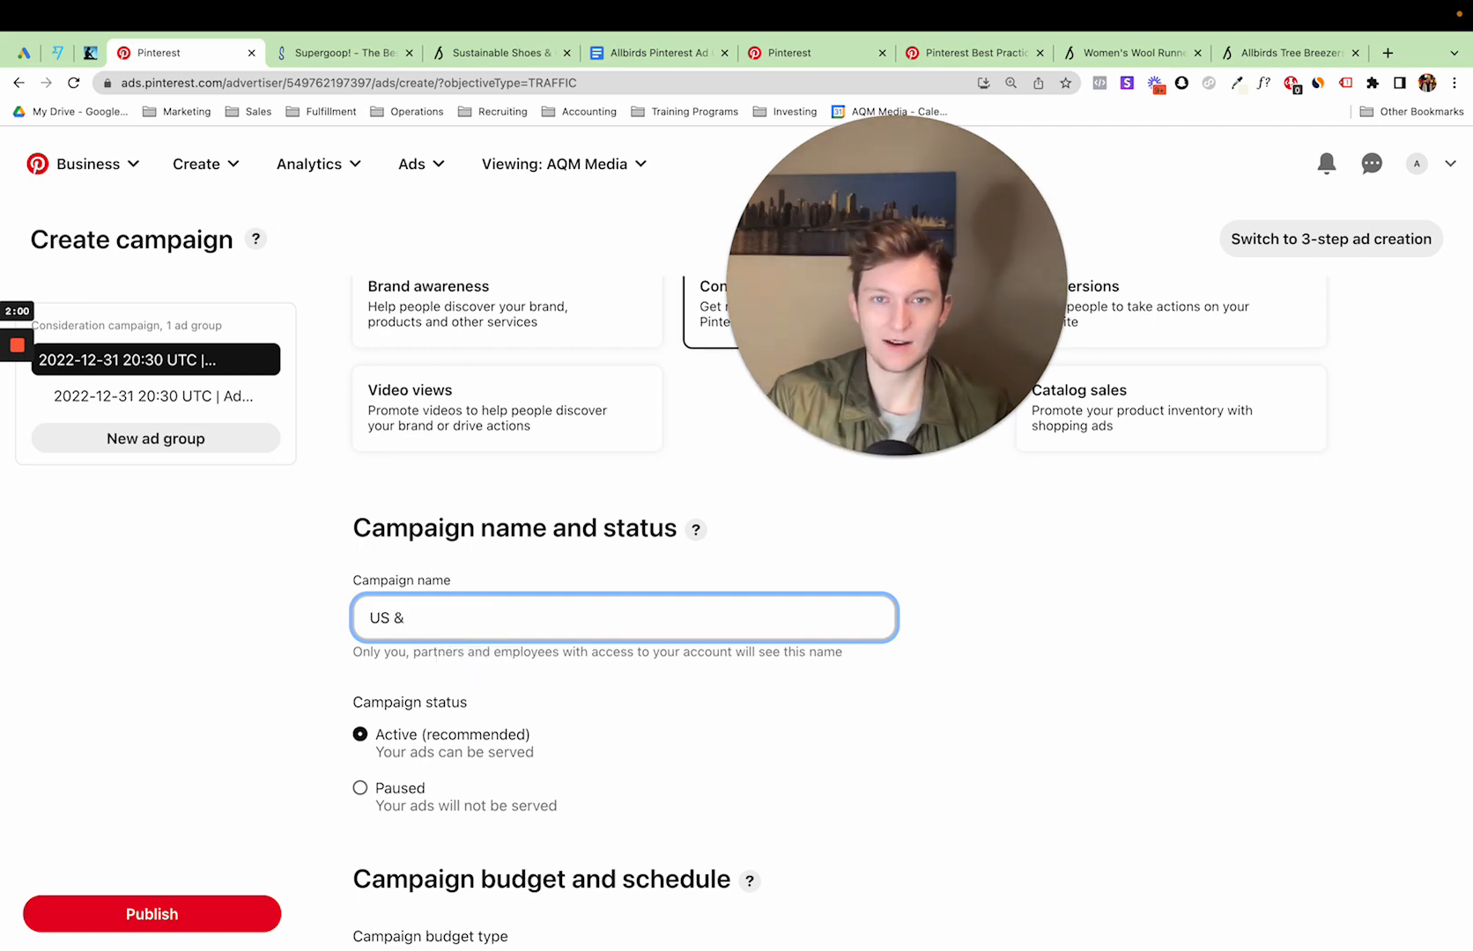
{"action": "type", "text": " CA - "}
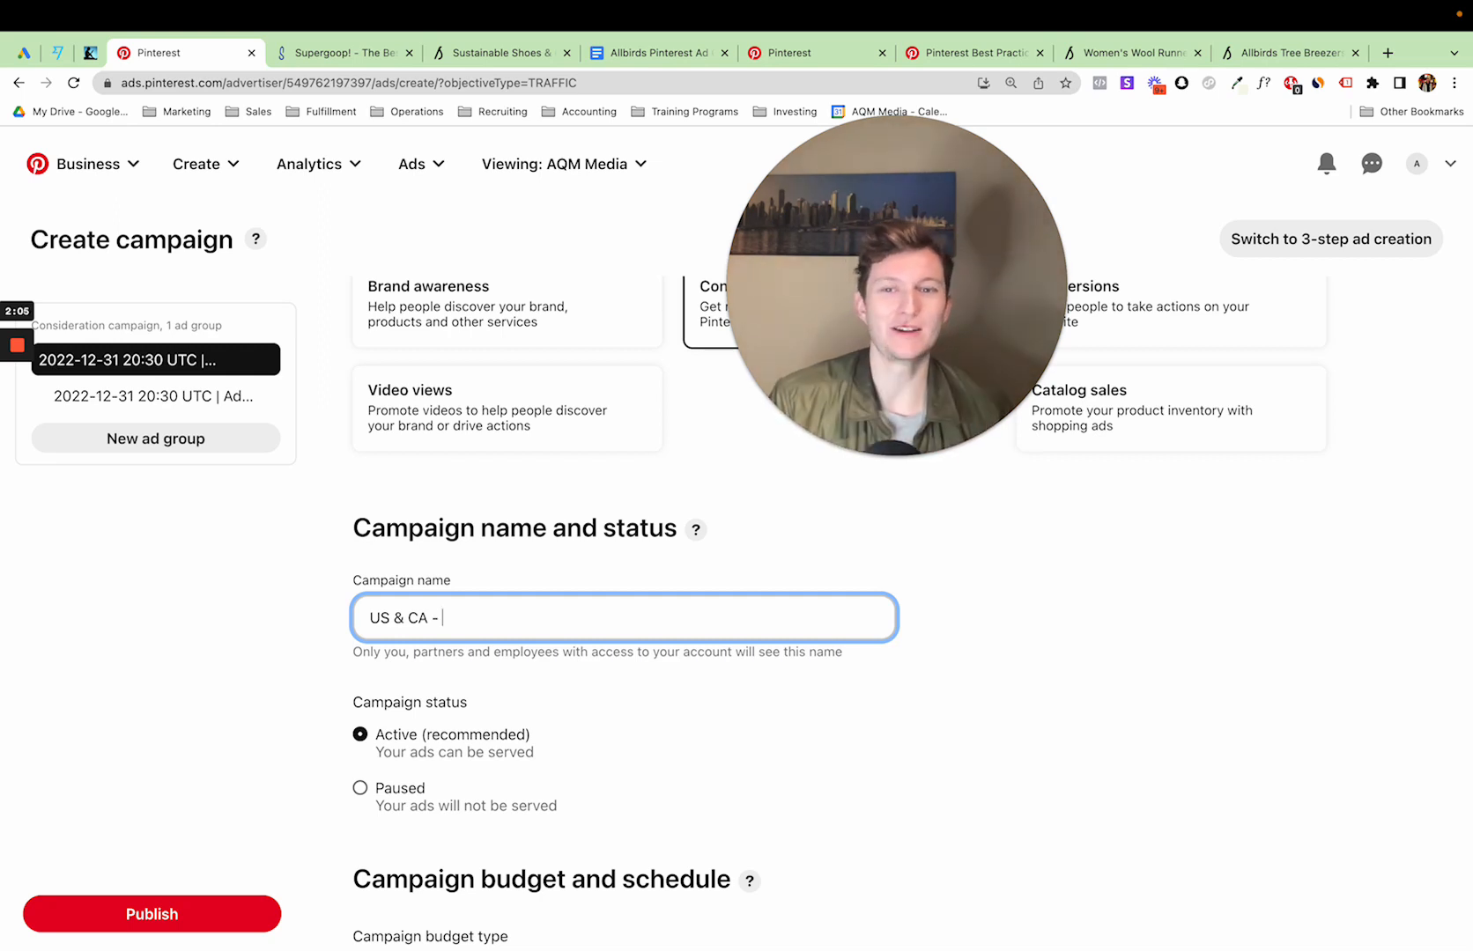
{"action": "type", "text": "Cold"}
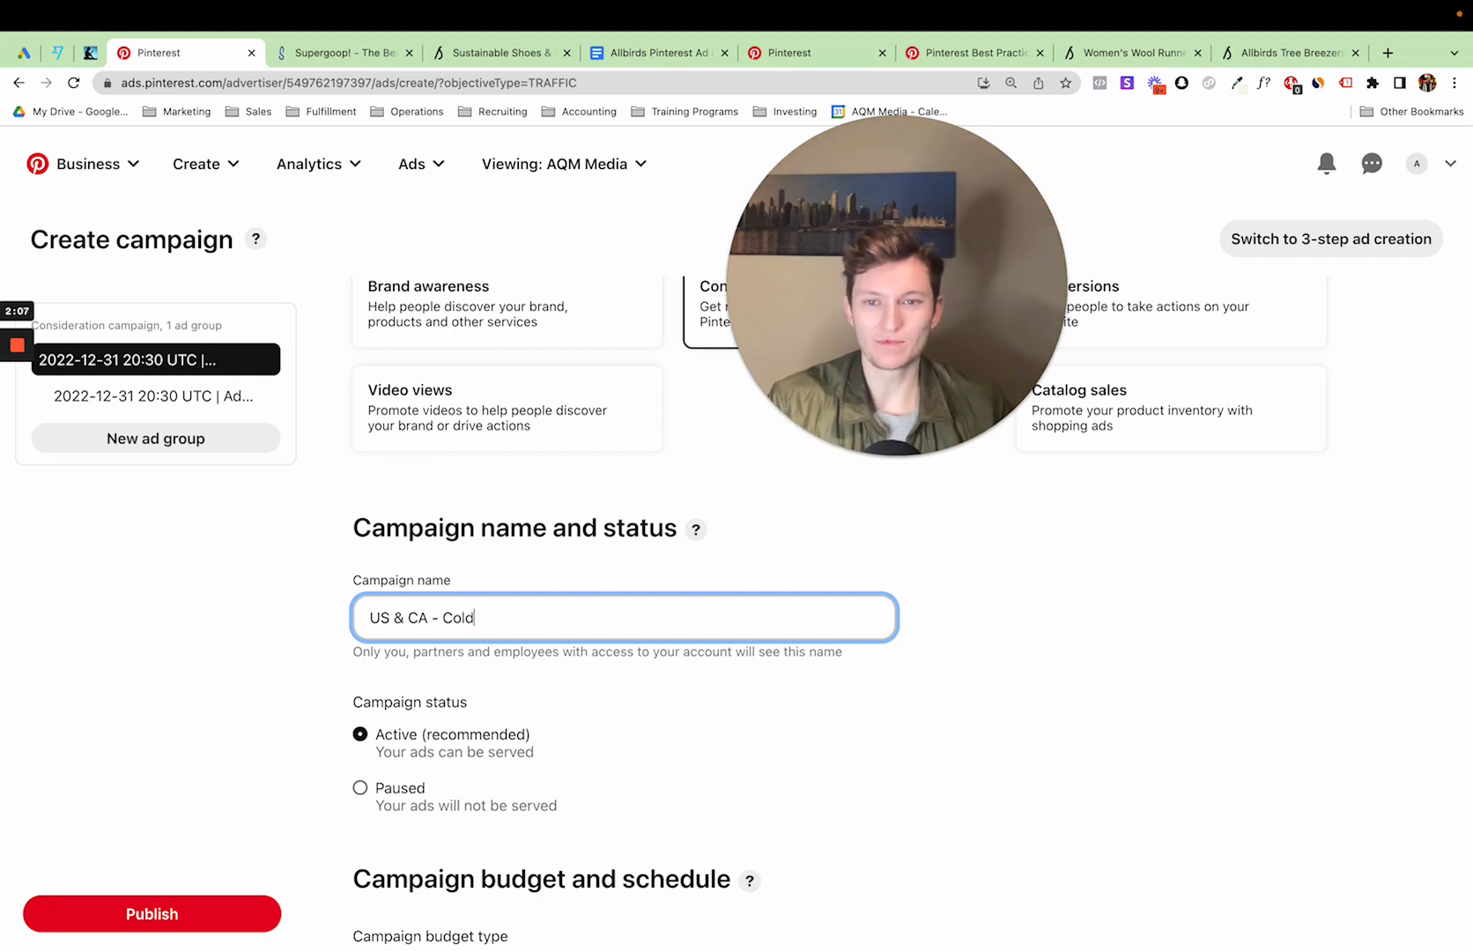
{"action": "left_click", "coordinate": [280, 611]}
{"action": "left_click", "coordinate": [372, 617]}
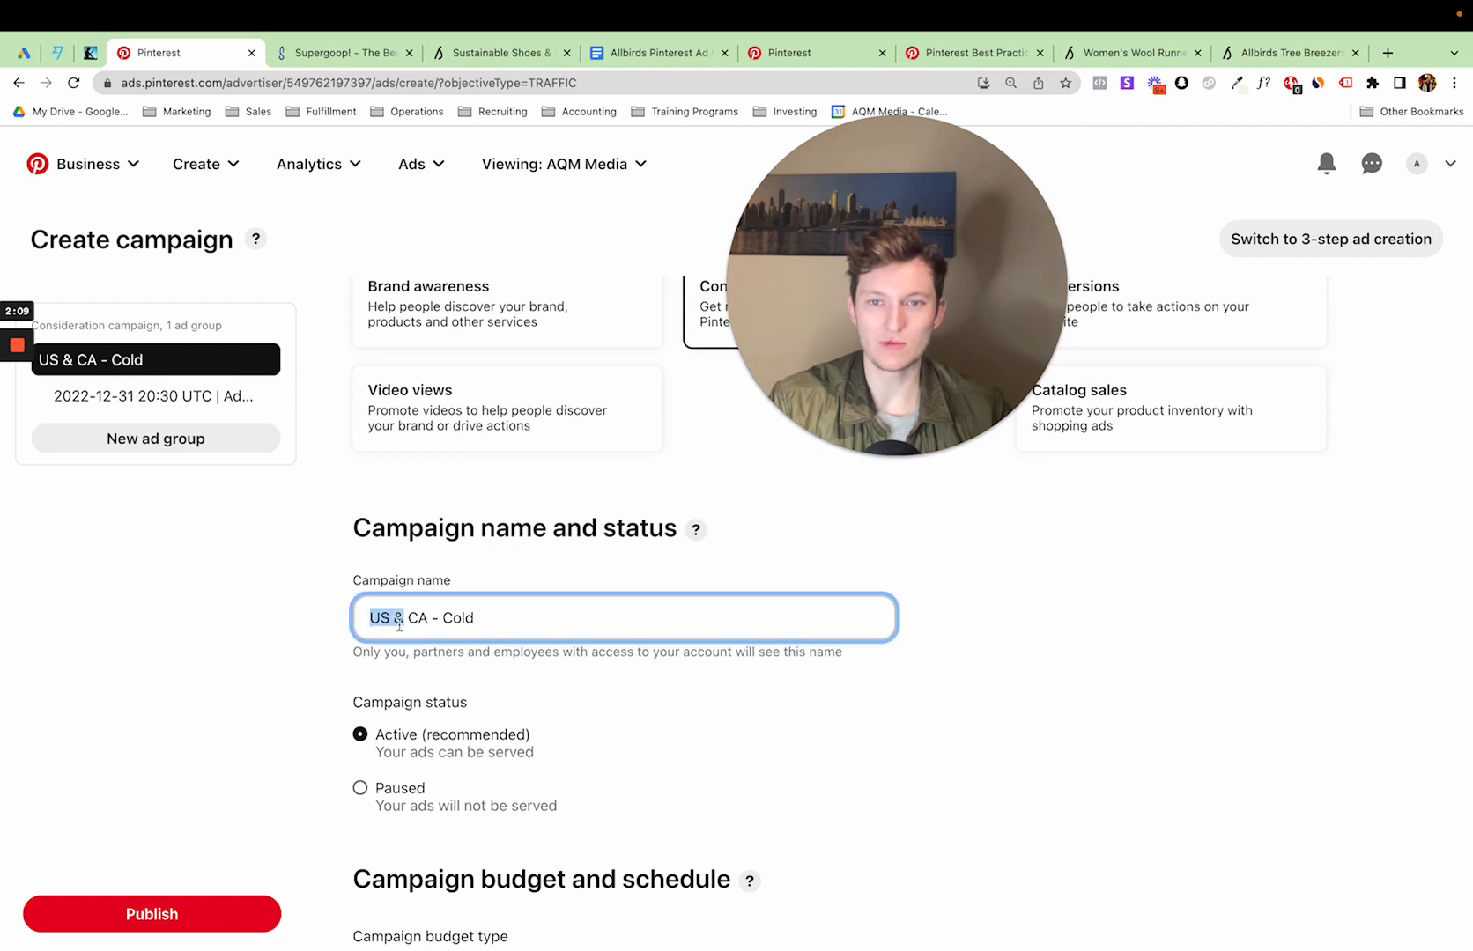
{"action": "left_click", "coordinate": [494, 617]}
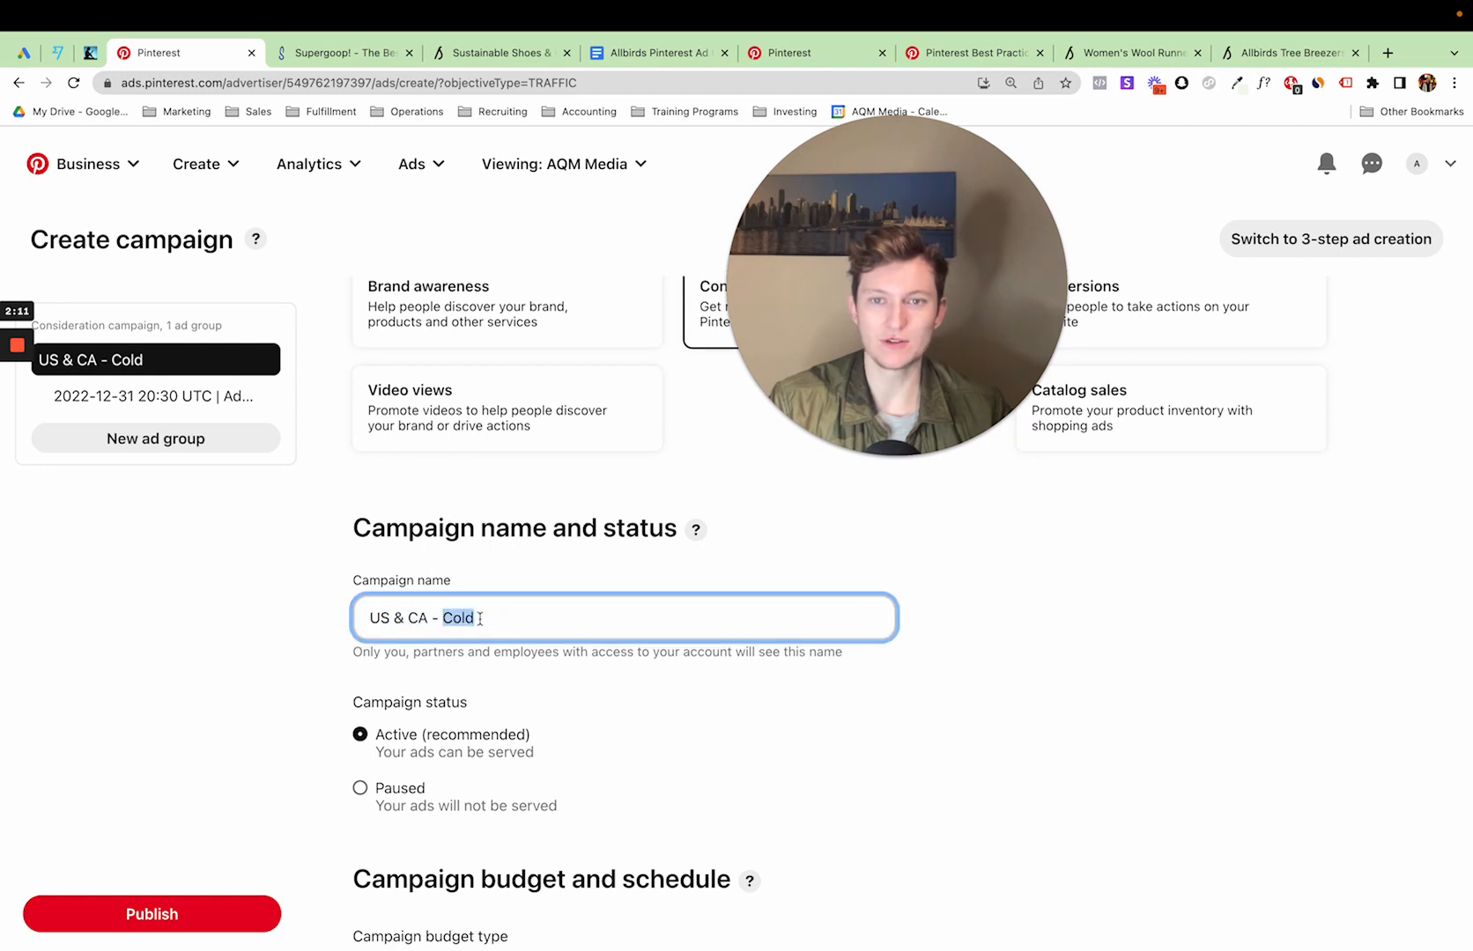
{"action": "left_click", "coordinate": [585, 694]}
Set the campaign's daily budget to 25.00 CAD and continue to the ad group details
{"action": "scroll", "coordinate": [585, 693], "scroll_direction": "down", "scroll_amount": 5}
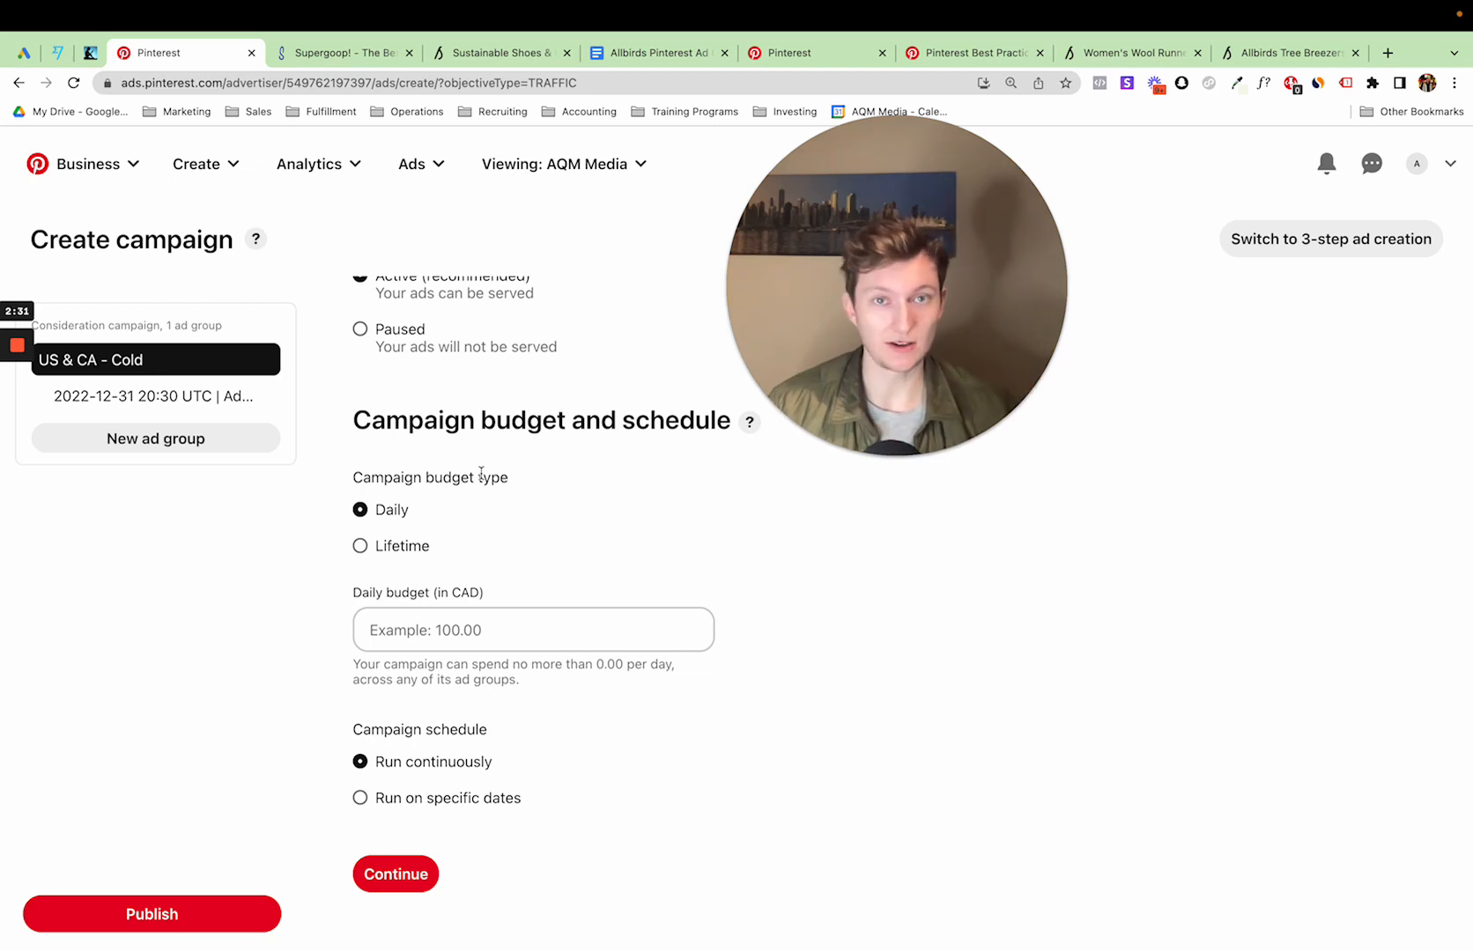
{"action": "left_click", "coordinate": [429, 633]}
{"action": "type", "text": "2"}
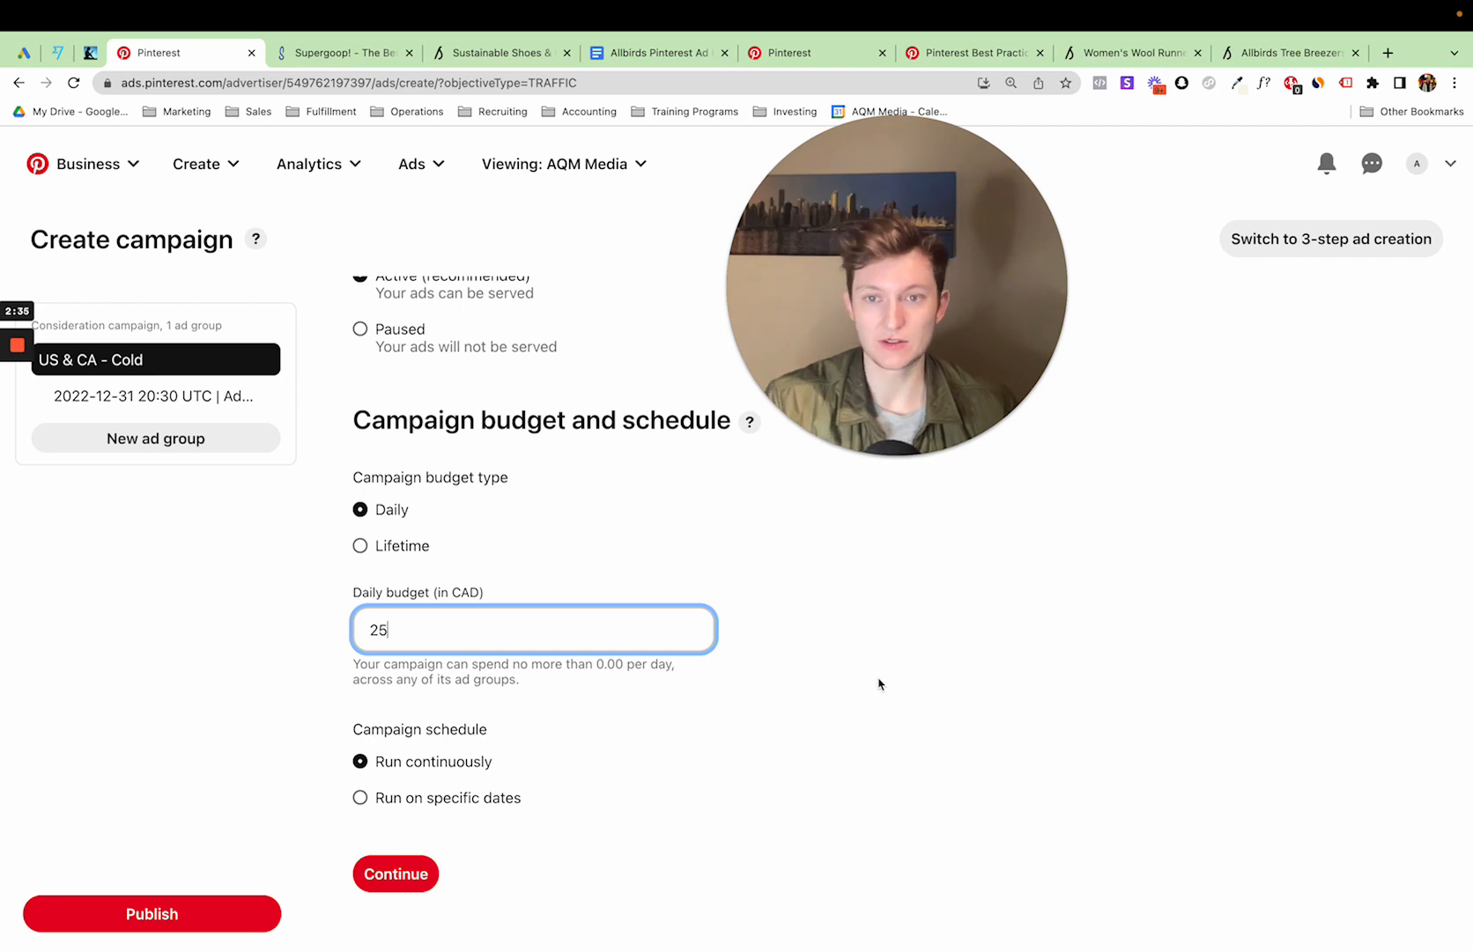
{"action": "type", "text": "5"}
{"action": "left_click", "coordinate": [509, 713]}
{"action": "scroll", "coordinate": [484, 707], "scroll_direction": "down", "scroll_amount": 1}
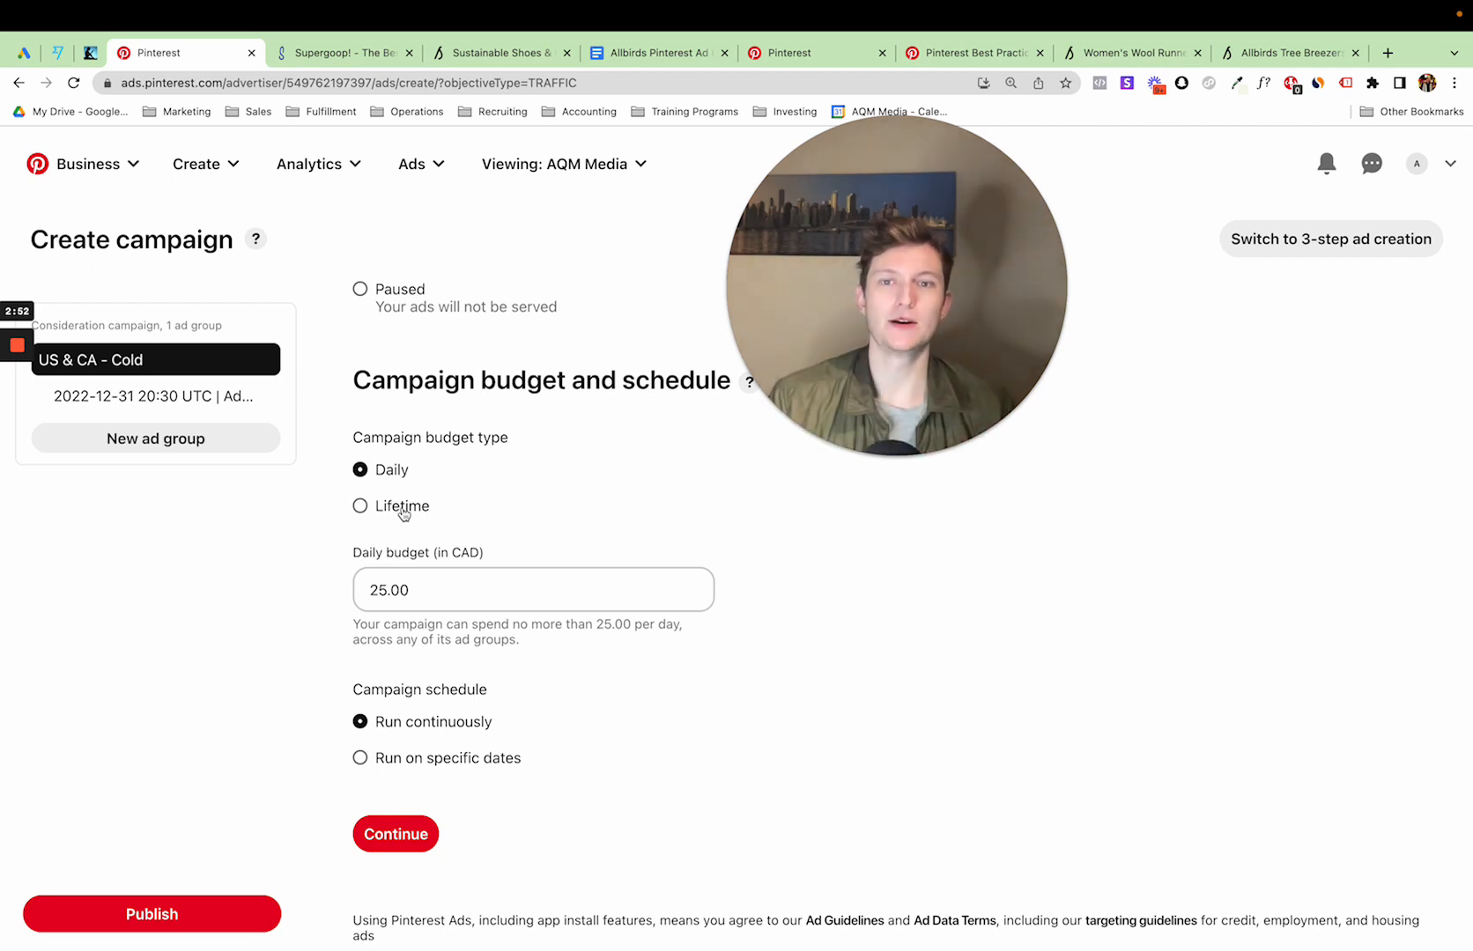
{"action": "scroll", "coordinate": [317, 582], "scroll_direction": "down", "scroll_amount": 1}
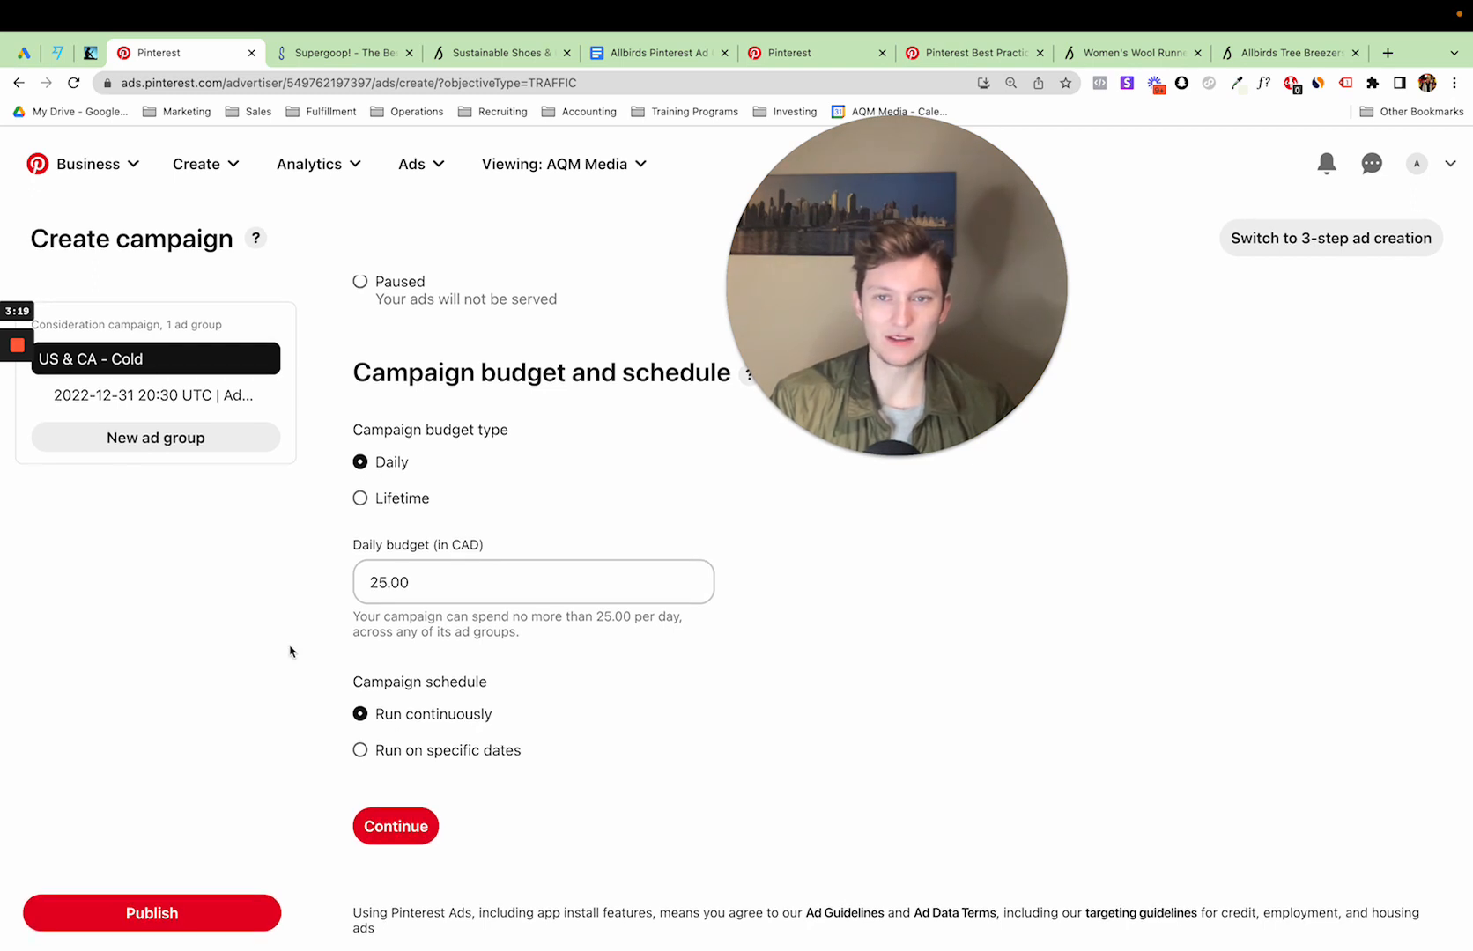
{"action": "left_click", "coordinate": [397, 826]}
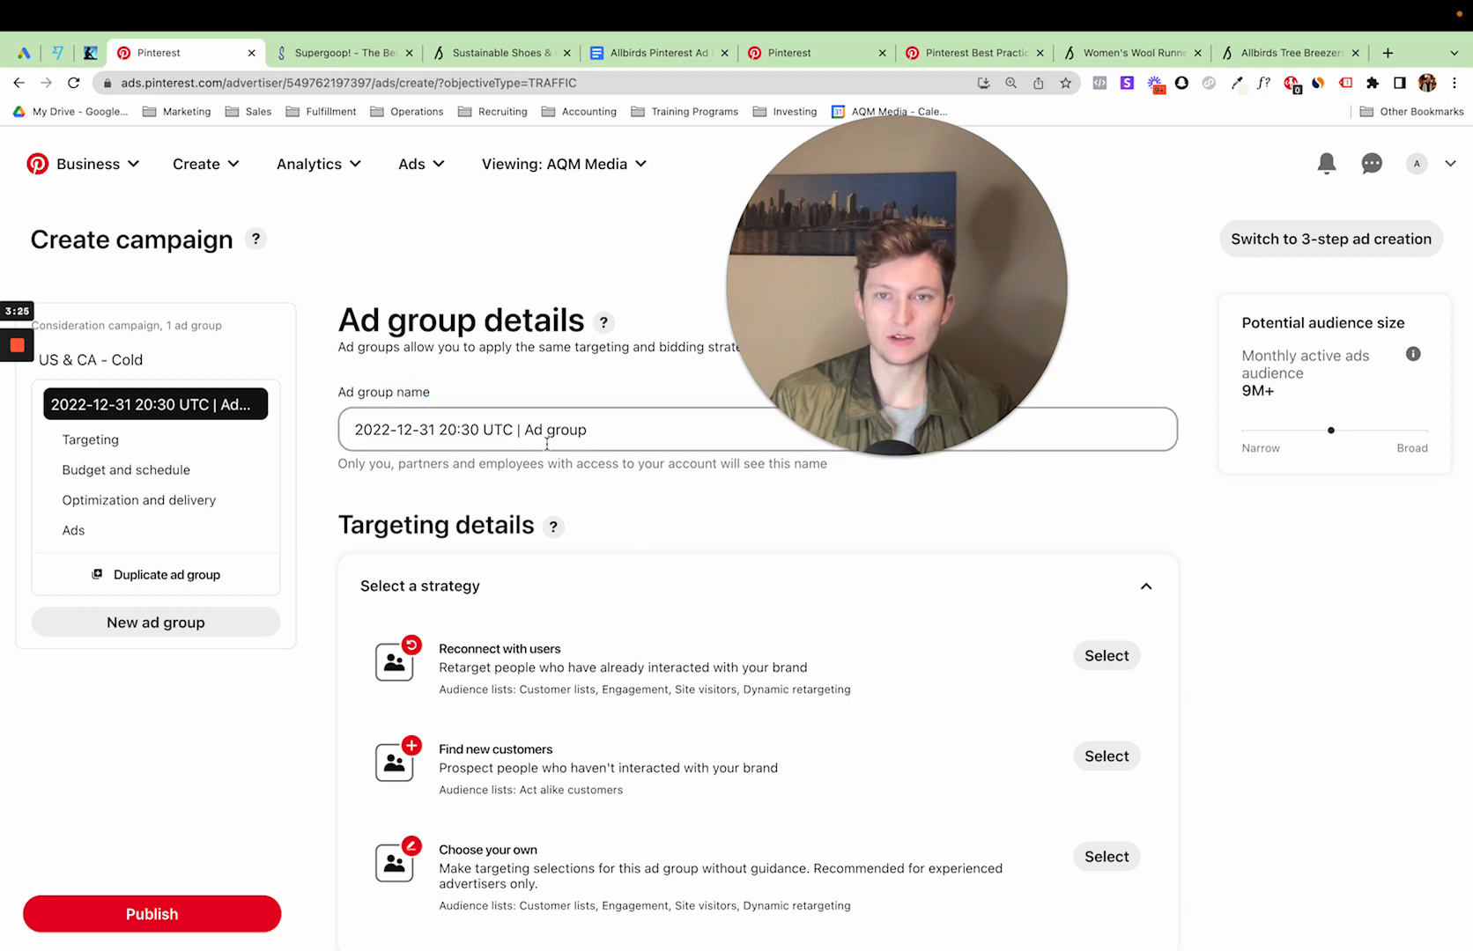
Consult the targeting notes in the Allbirds Pinterest ad copy document and name the ad group "Interests - Men & Women's Fashion"
{"action": "left_click", "coordinate": [646, 55]}
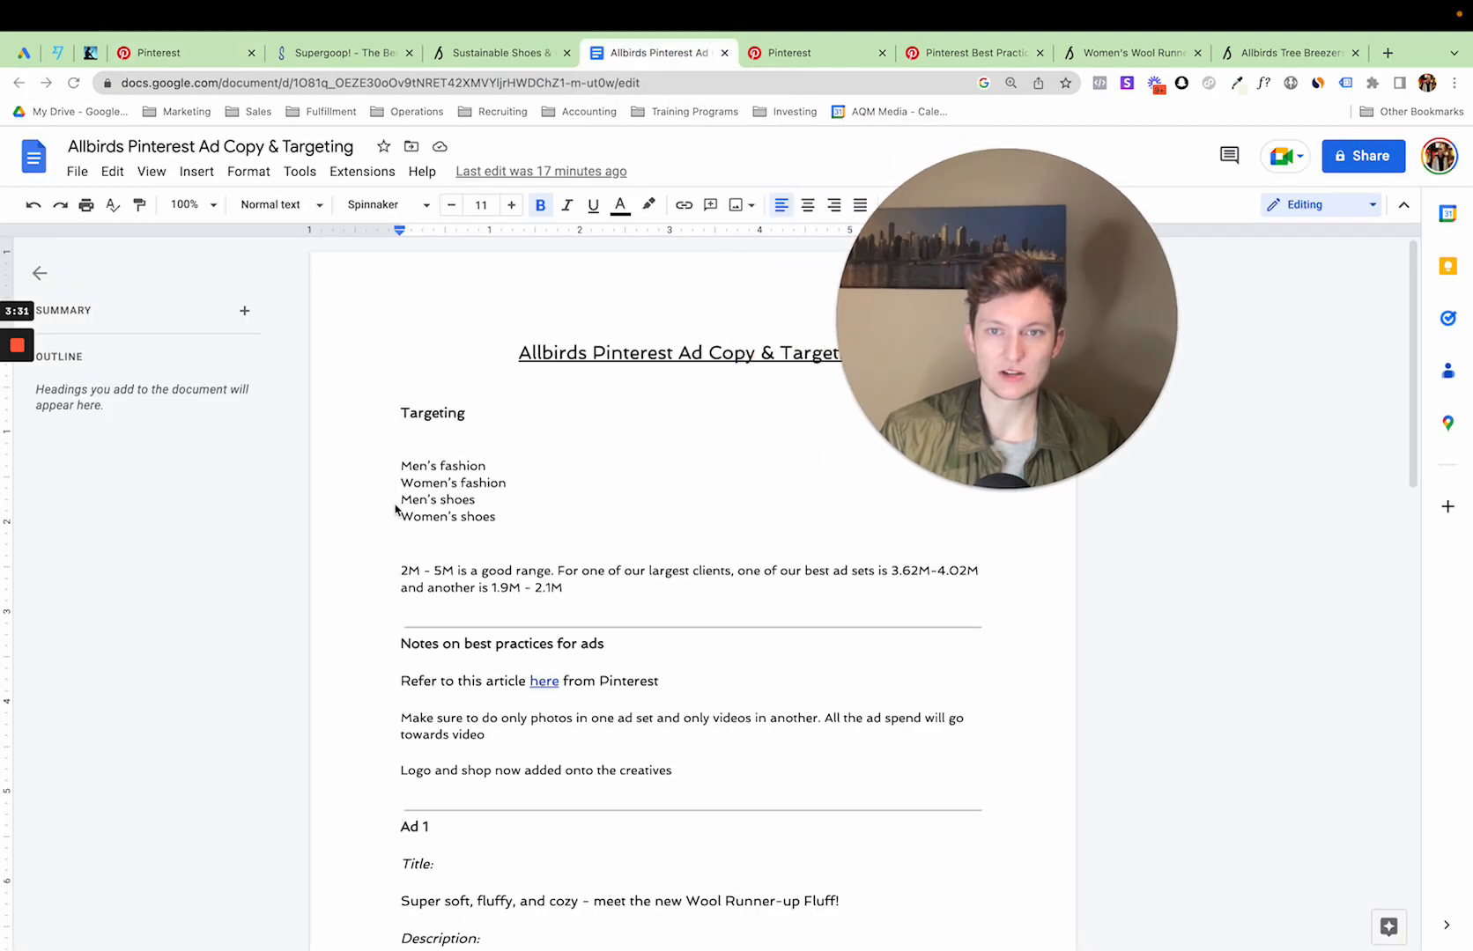
{"action": "left_click", "coordinate": [199, 63]}
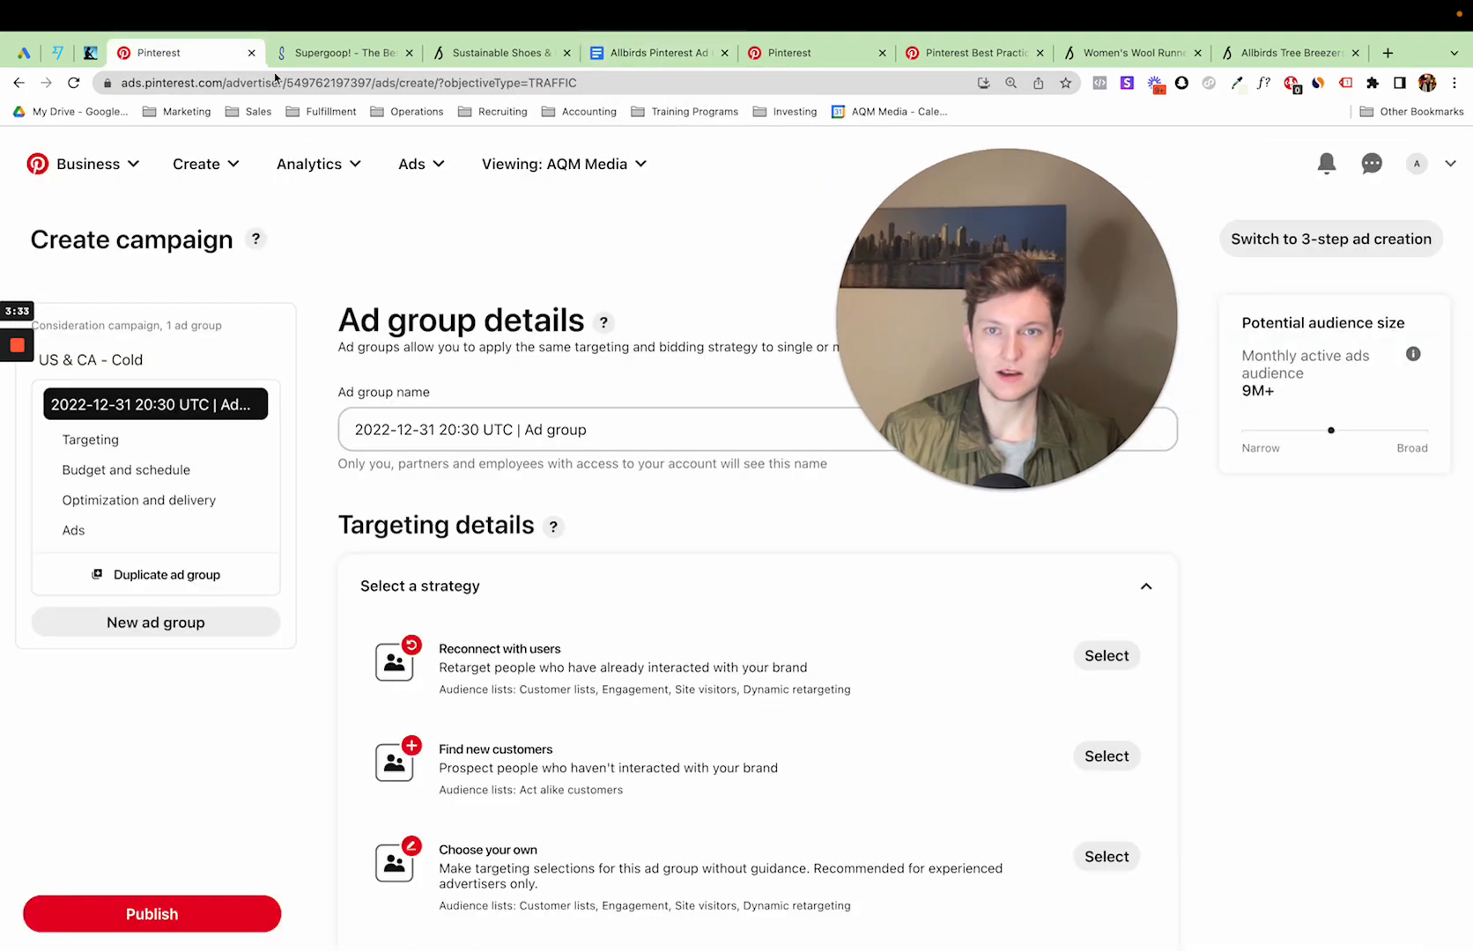
{"action": "triple_click", "coordinate": [460, 415]}
{"action": "type", "text": "M"}
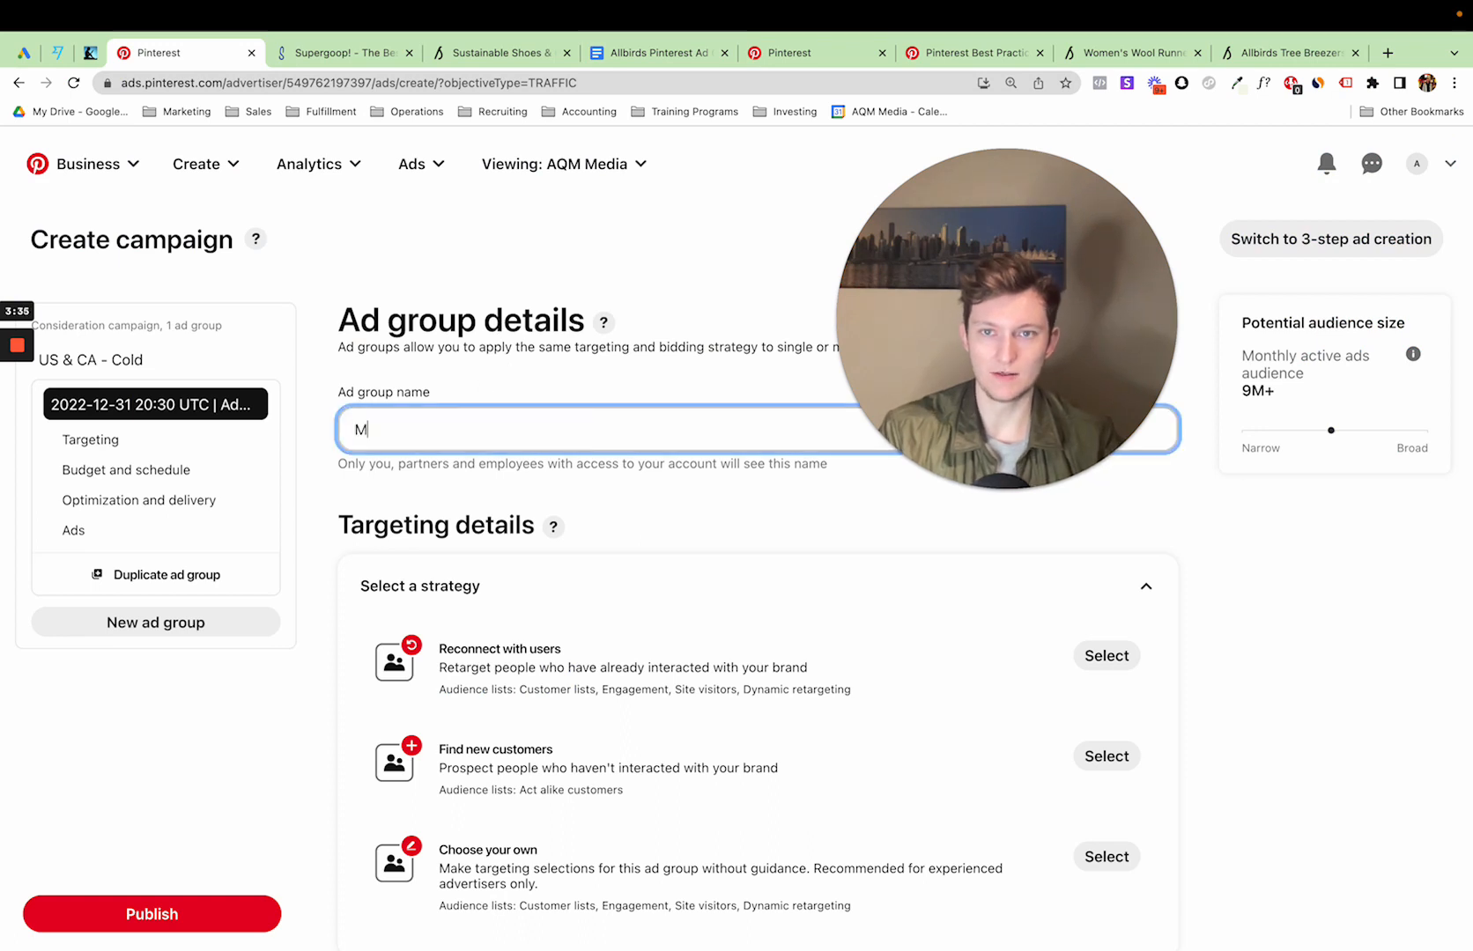
{"action": "type", "text": "e"}
{"action": "key", "text": "BackSpace"}
{"action": "key", "text": "BackSpace"}
{"action": "type", "text": "Interests"}
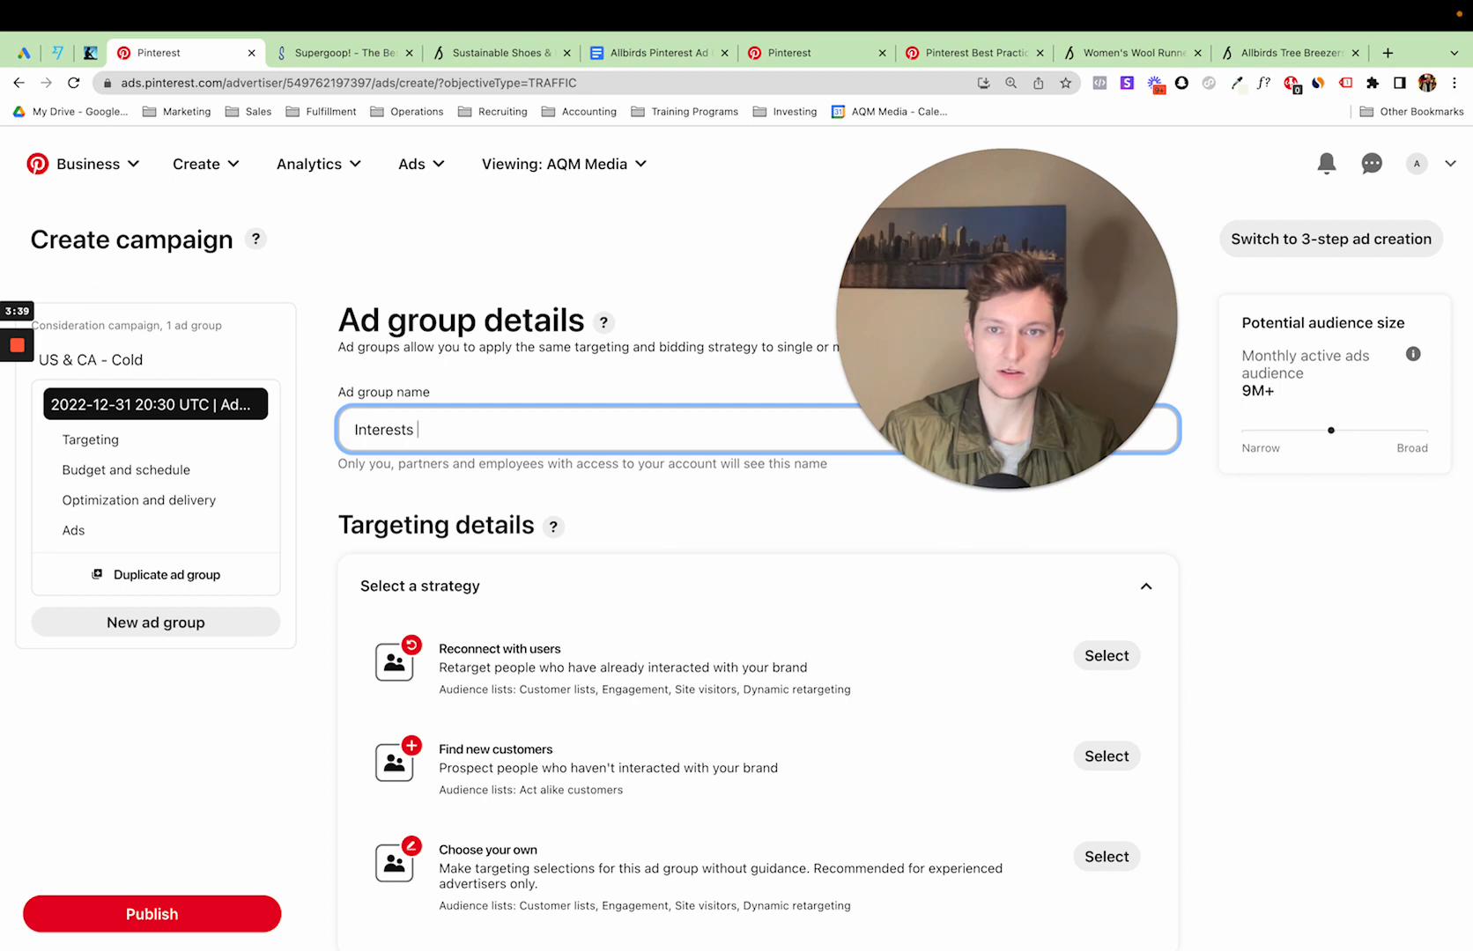
{"action": "type", "text": " - Men "}
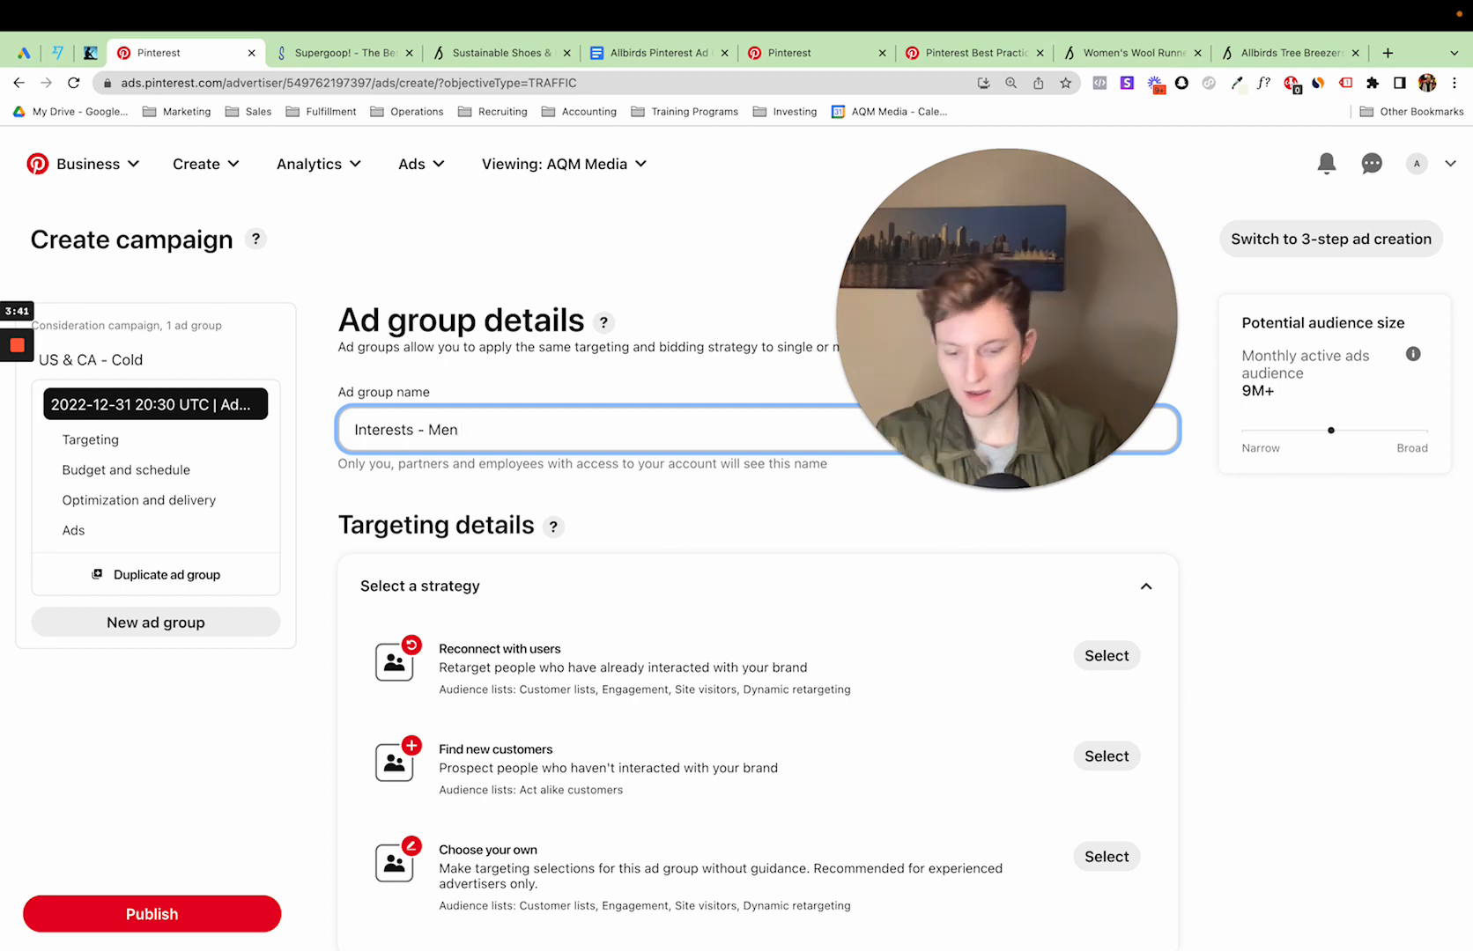
{"action": "type", "text": "& Womens'"}
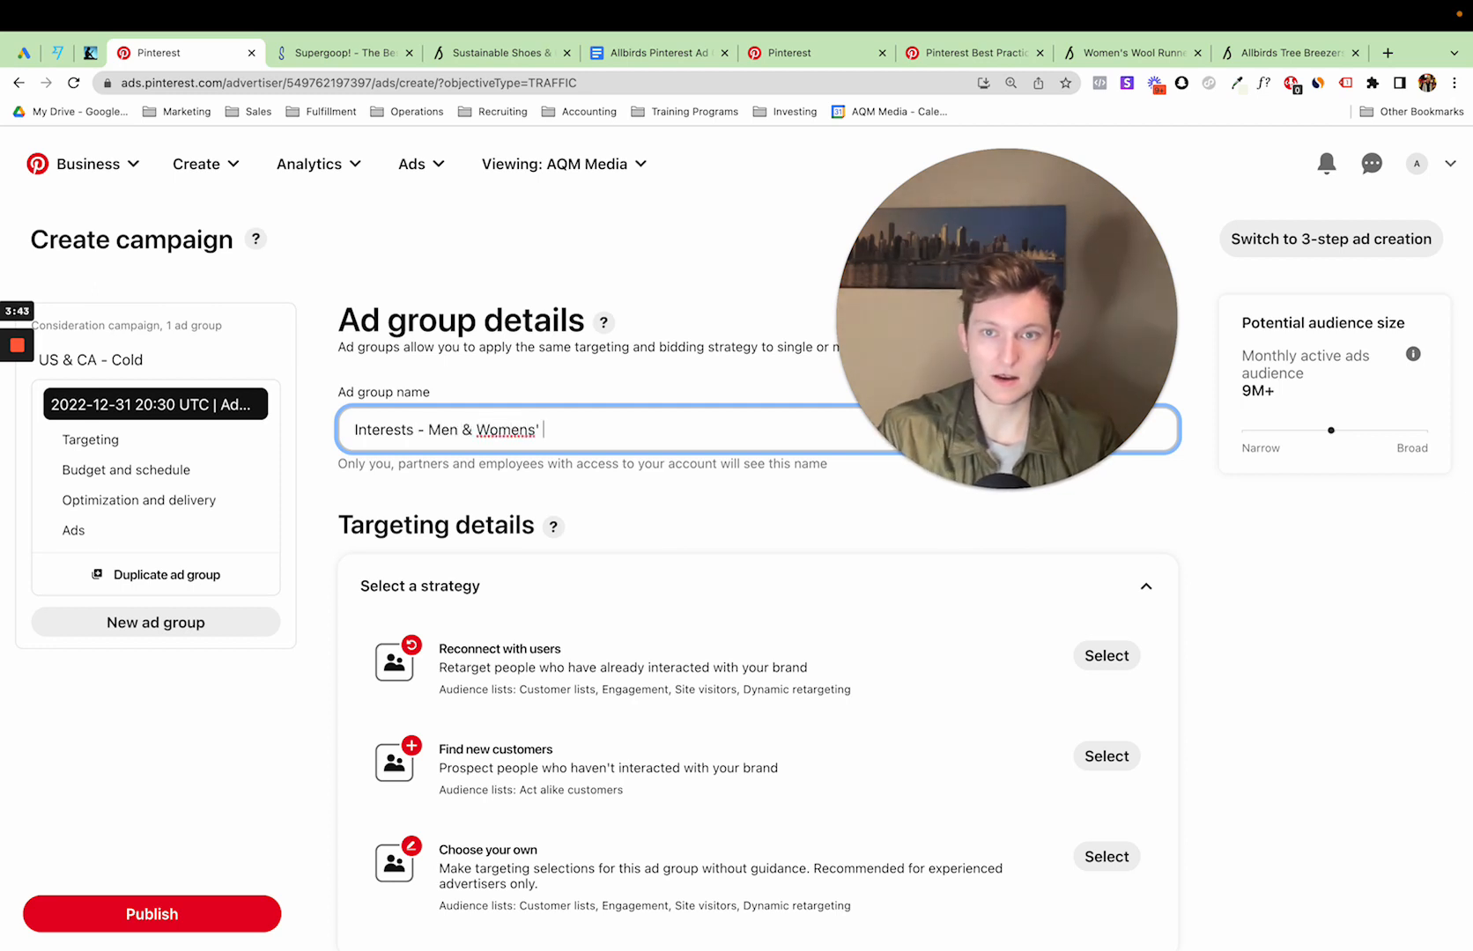
{"action": "key", "text": "BackSpace"}
{"action": "key", "text": "BackSpace"}
{"action": "key", "text": "BackSpace"}
{"action": "type", "text": "'s Fashion"}
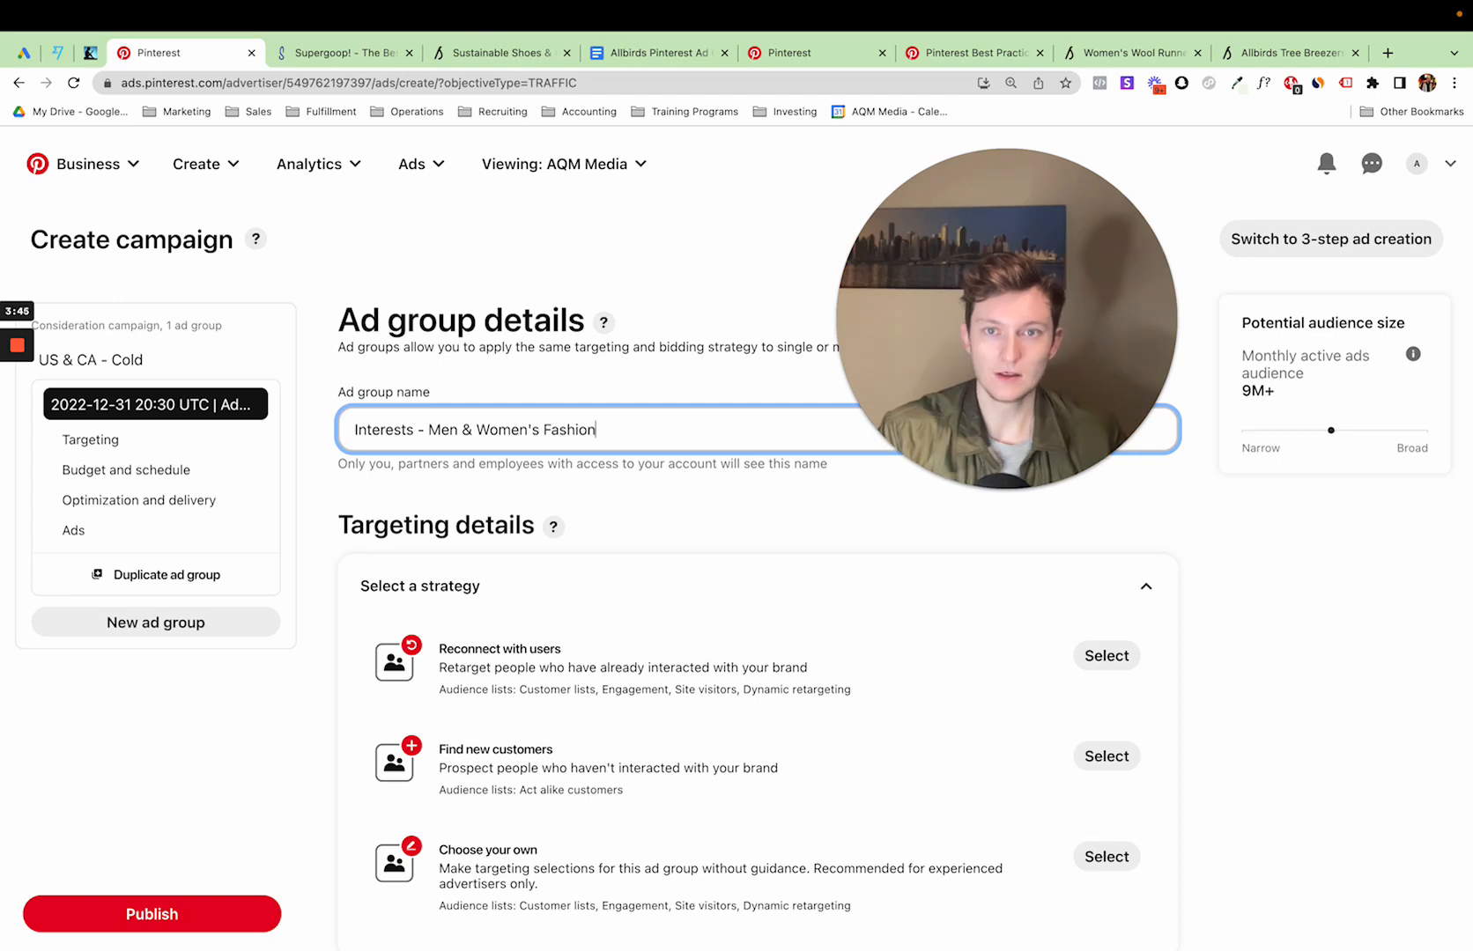
{"action": "left_click", "coordinate": [674, 503]}
Recheck the Pinterest tag events on the Supergoop website with Pinterest Tag Helper and return to the ad group setup
{"action": "scroll", "coordinate": [674, 502], "scroll_direction": "down", "scroll_amount": 2}
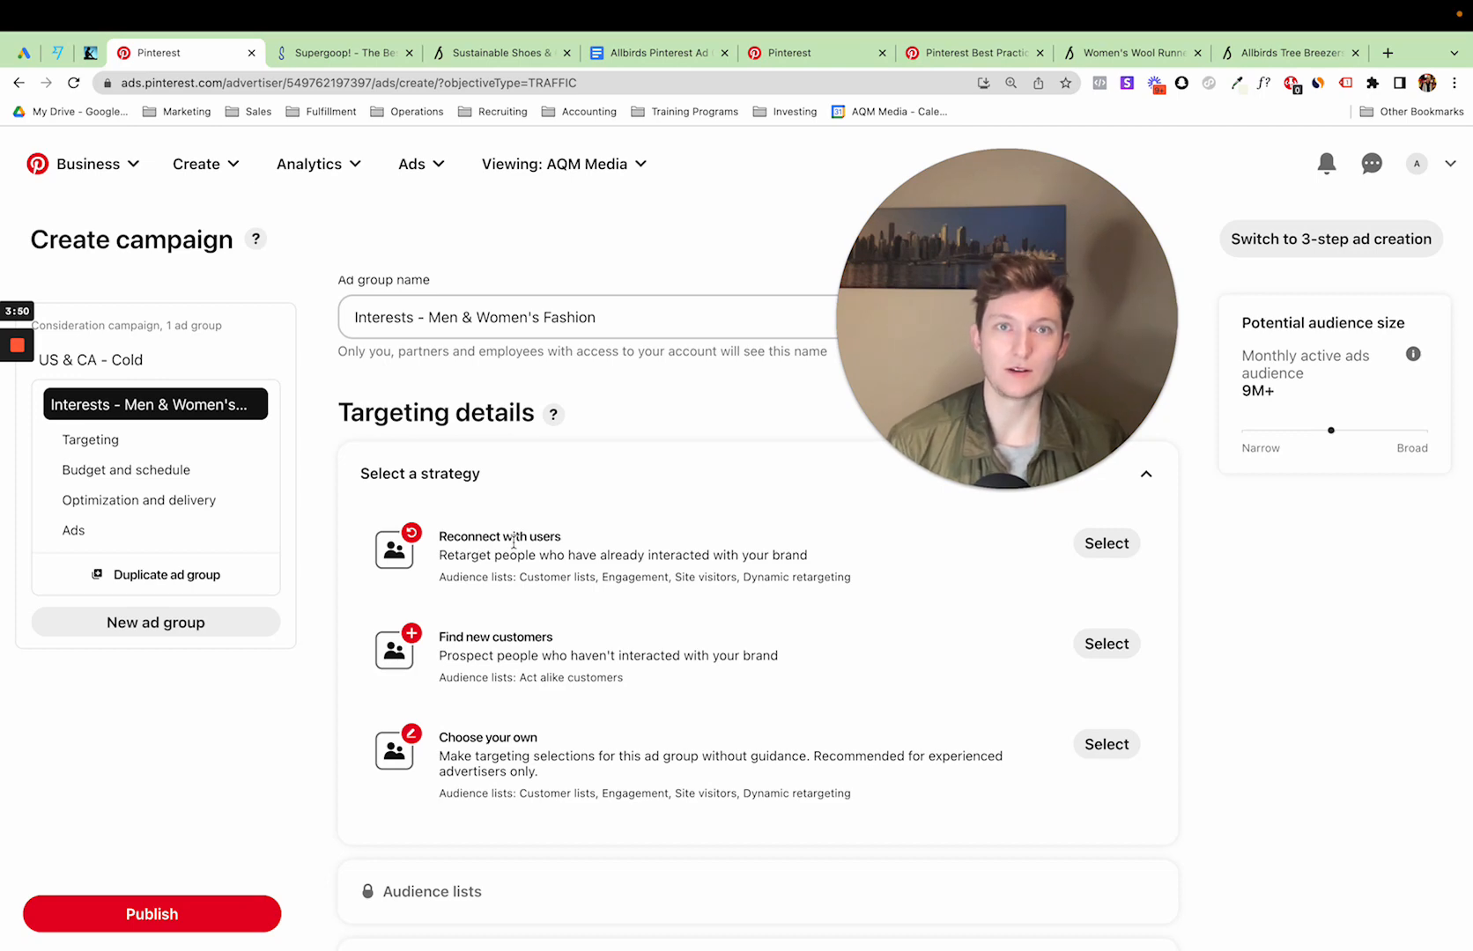
{"action": "left_click", "coordinate": [321, 64]}
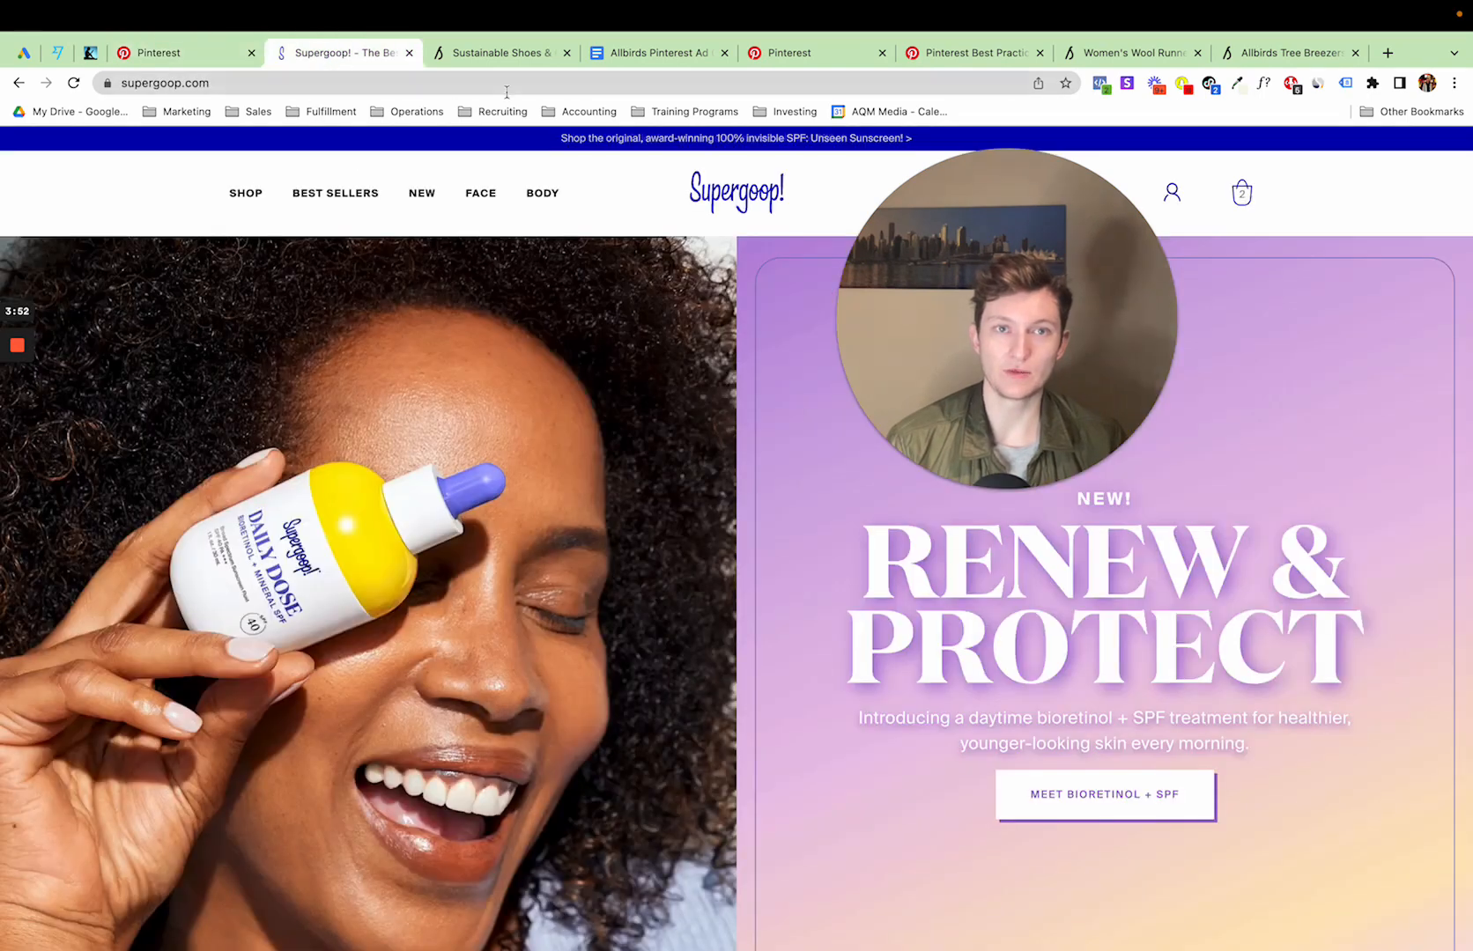
{"action": "left_click", "coordinate": [1290, 84]}
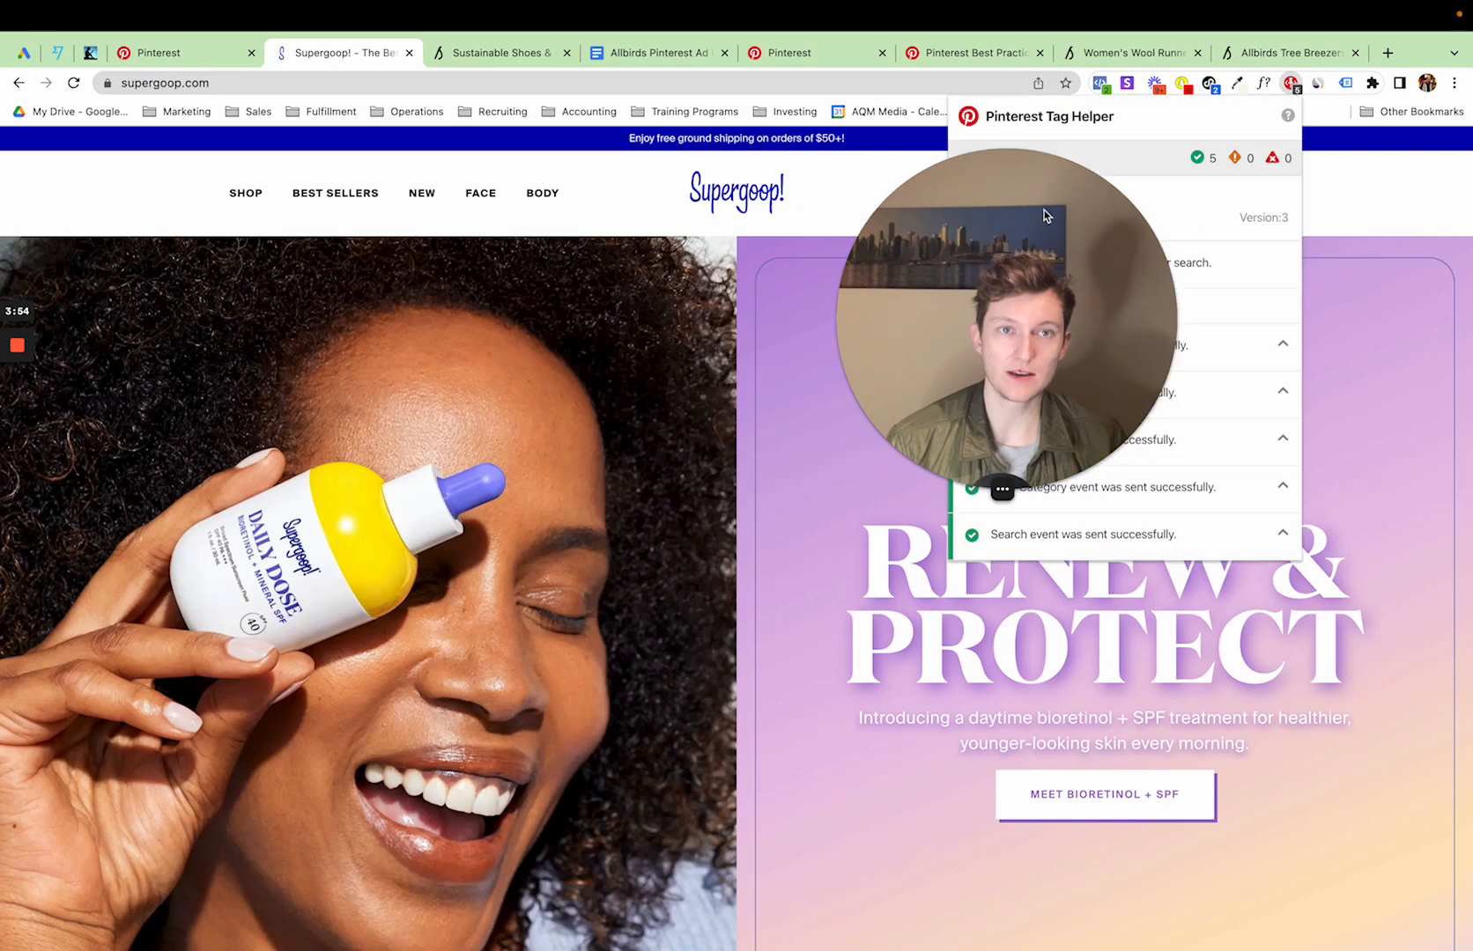
{"action": "left_click", "coordinate": [1462, 242]}
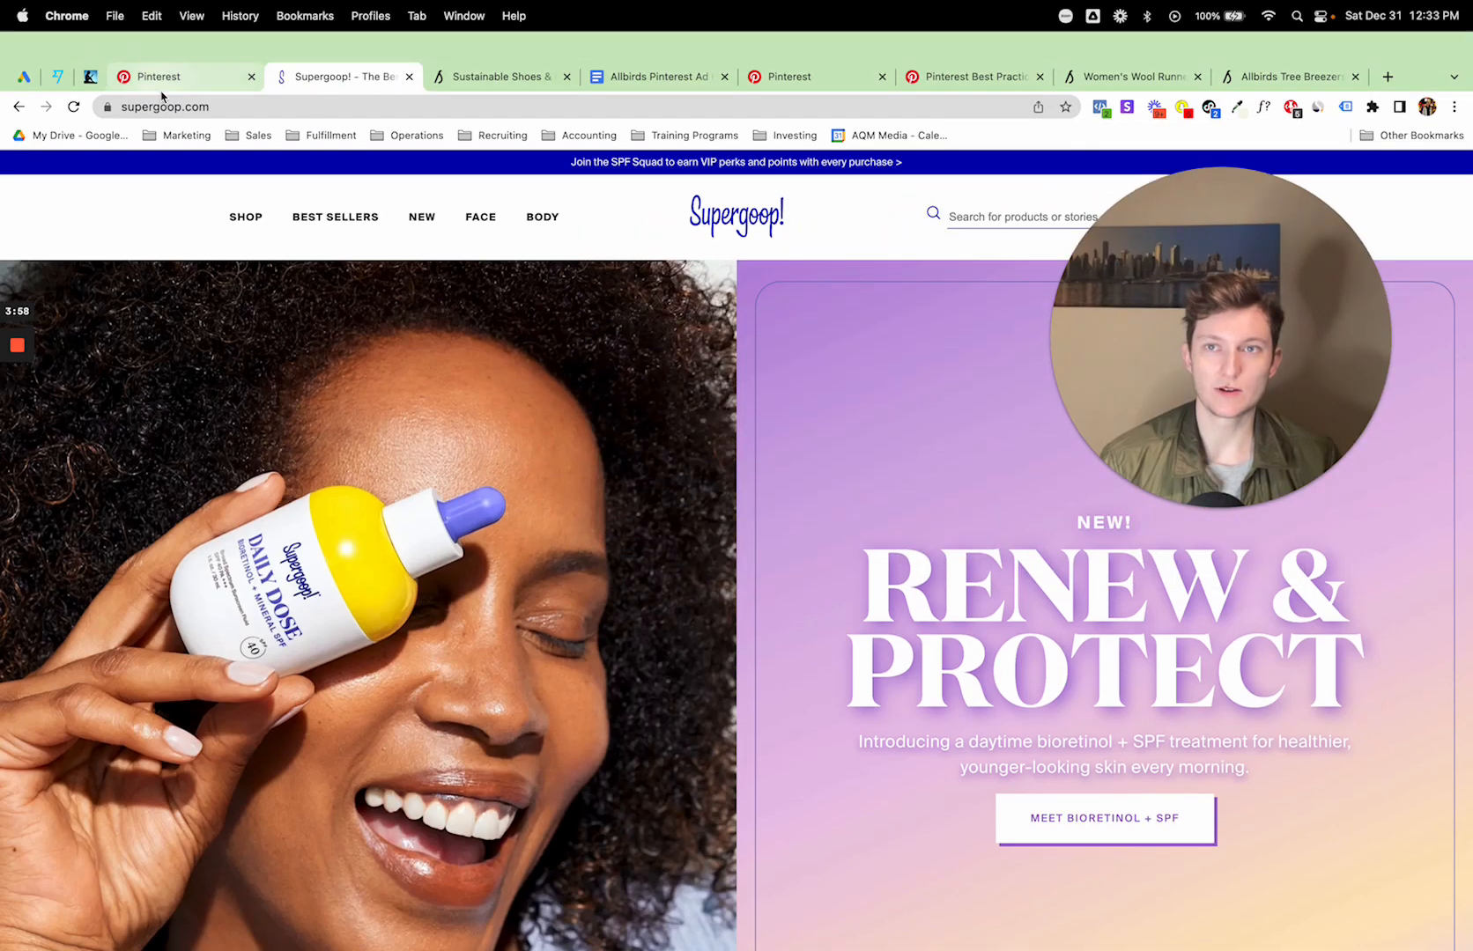
{"action": "left_click", "coordinate": [160, 52]}
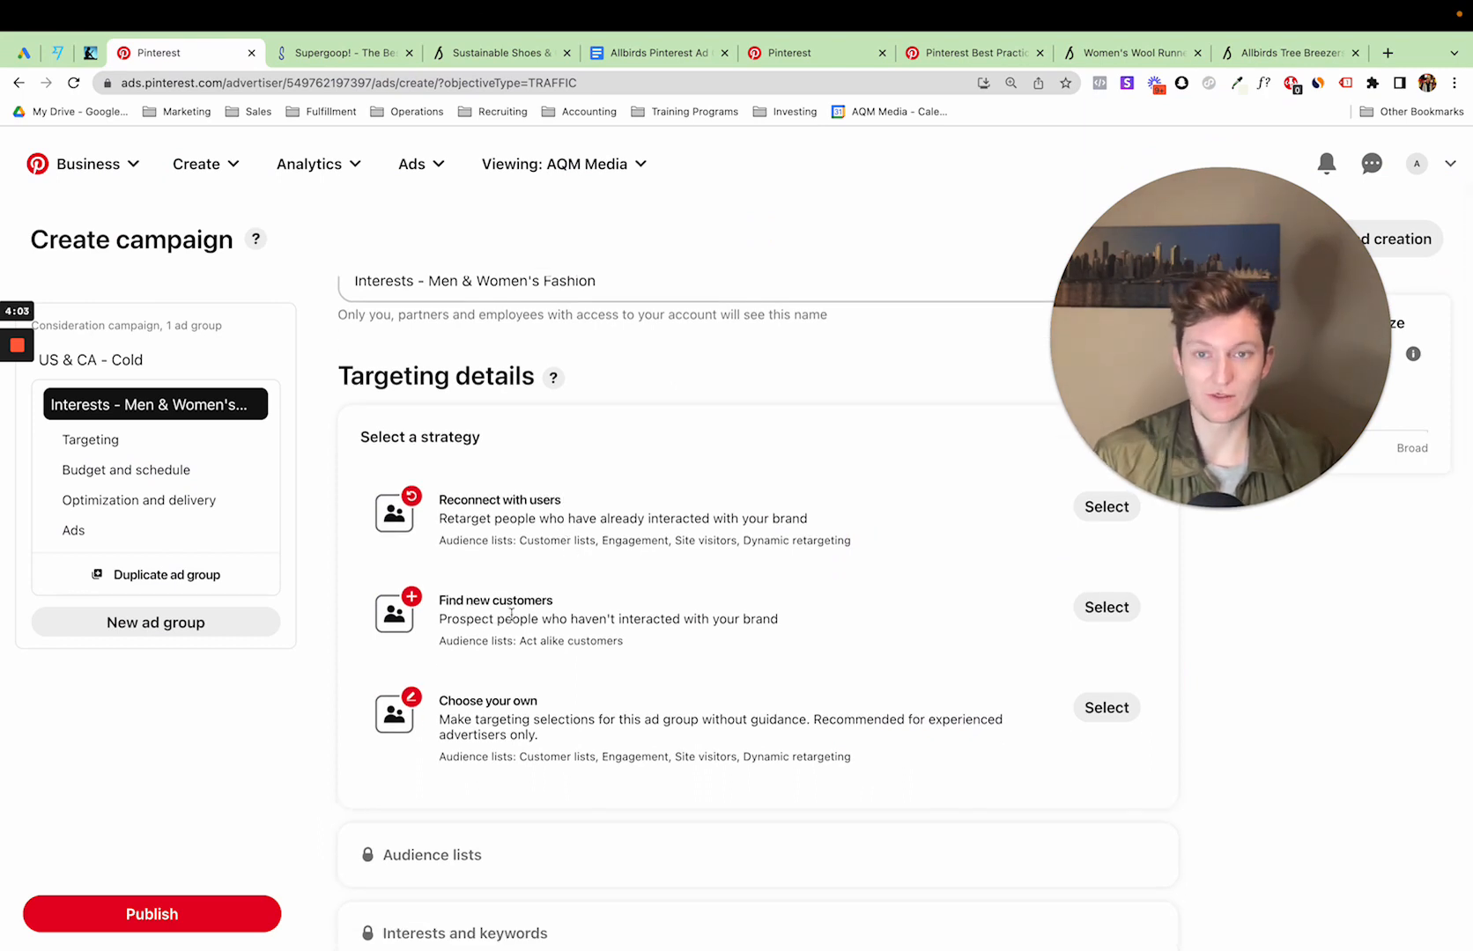
Set the ad group's targeting strategy to Find new customers
{"action": "left_click", "coordinate": [1107, 608]}
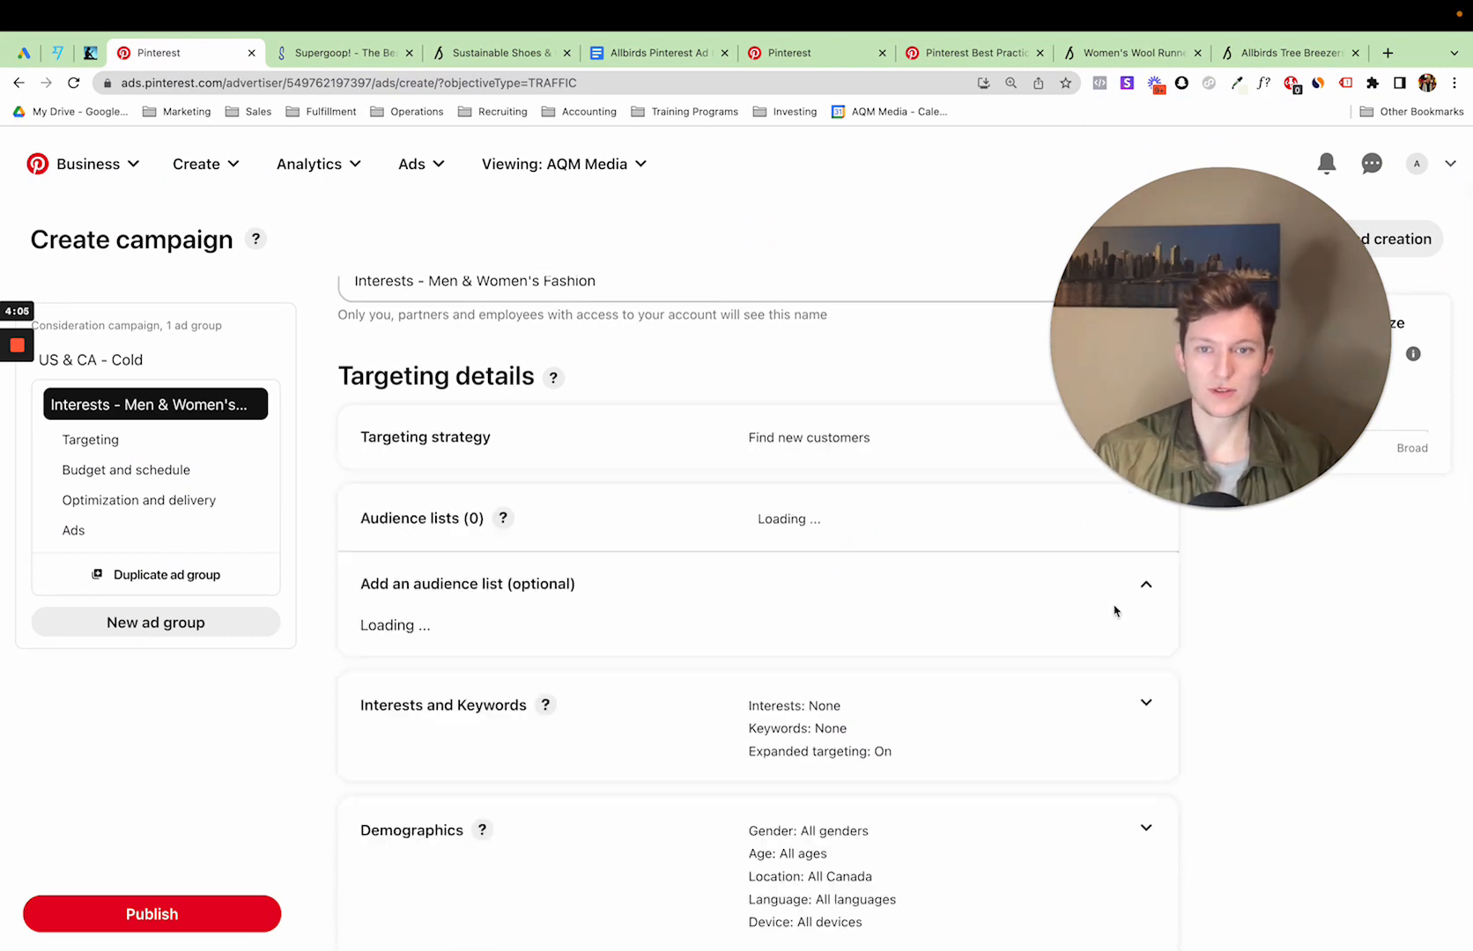
{"action": "scroll", "coordinate": [740, 618], "scroll_direction": "down", "scroll_amount": 4}
{"action": "scroll", "coordinate": [741, 622], "scroll_direction": "down", "scroll_amount": 2}
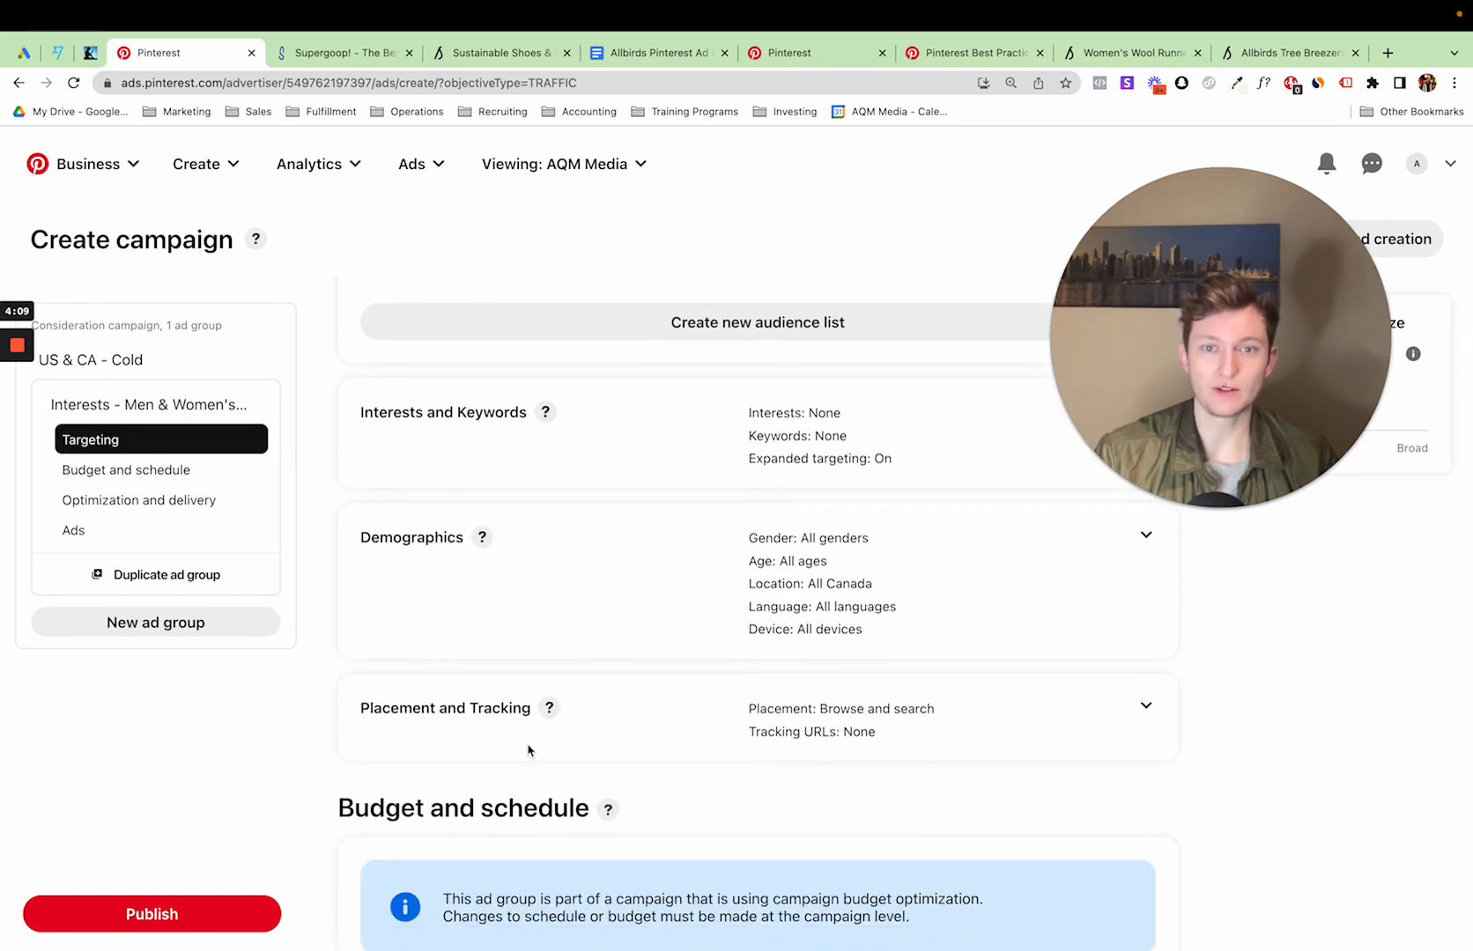
{"action": "scroll", "coordinate": [529, 749], "scroll_direction": "up", "scroll_amount": 1}
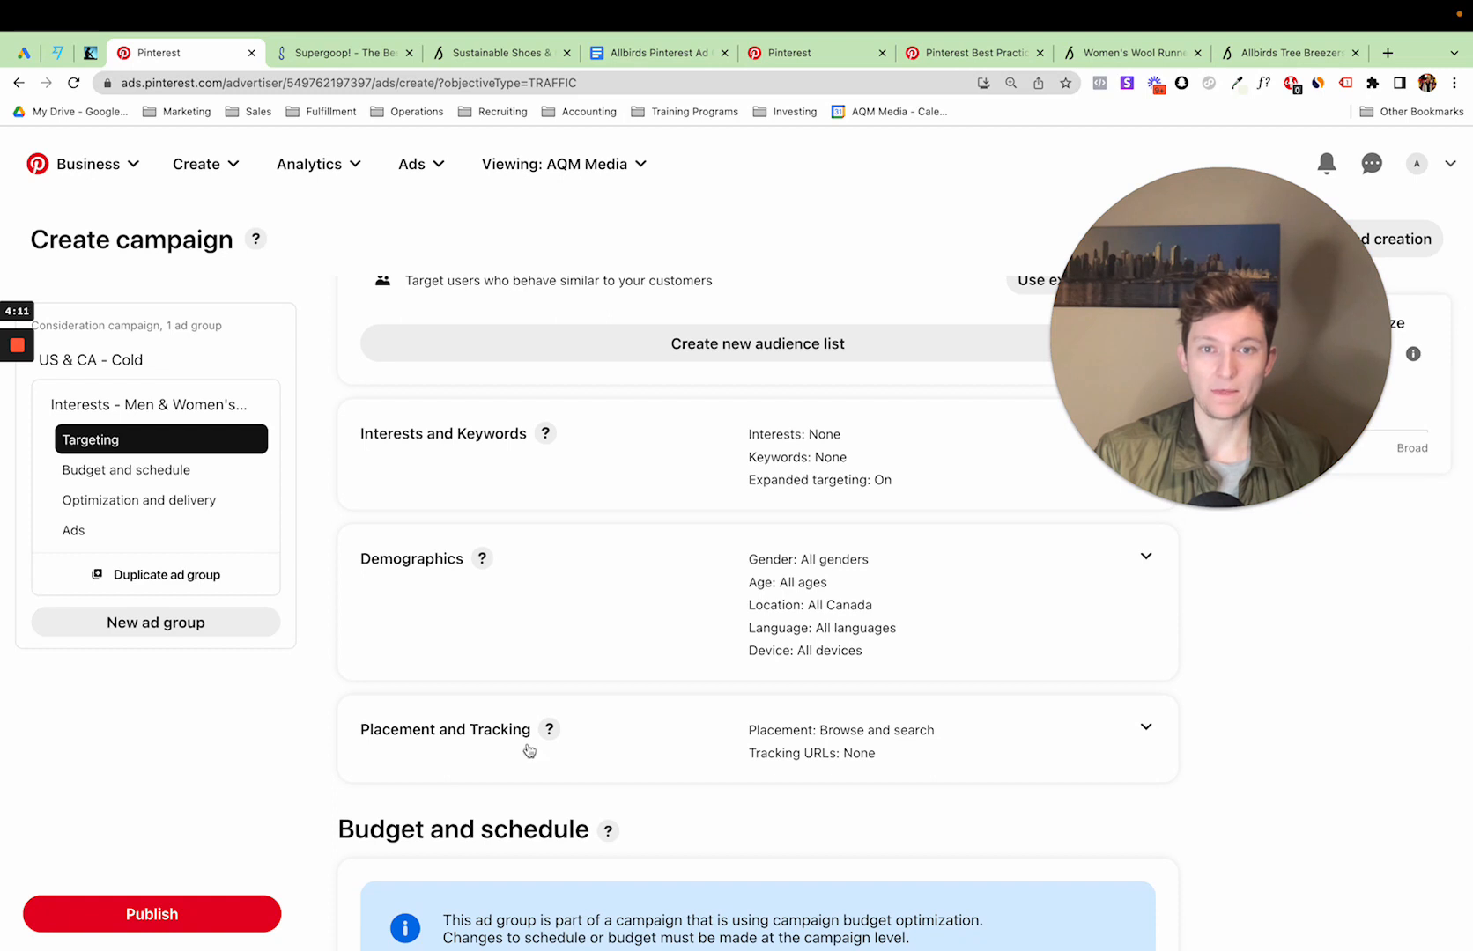
Expand the Demographics targeting settings, view the Allbirds homepage for reference and return to the campaign draft
{"action": "left_click", "coordinate": [1145, 559]}
{"action": "scroll", "coordinate": [617, 564], "scroll_direction": "down", "scroll_amount": 1}
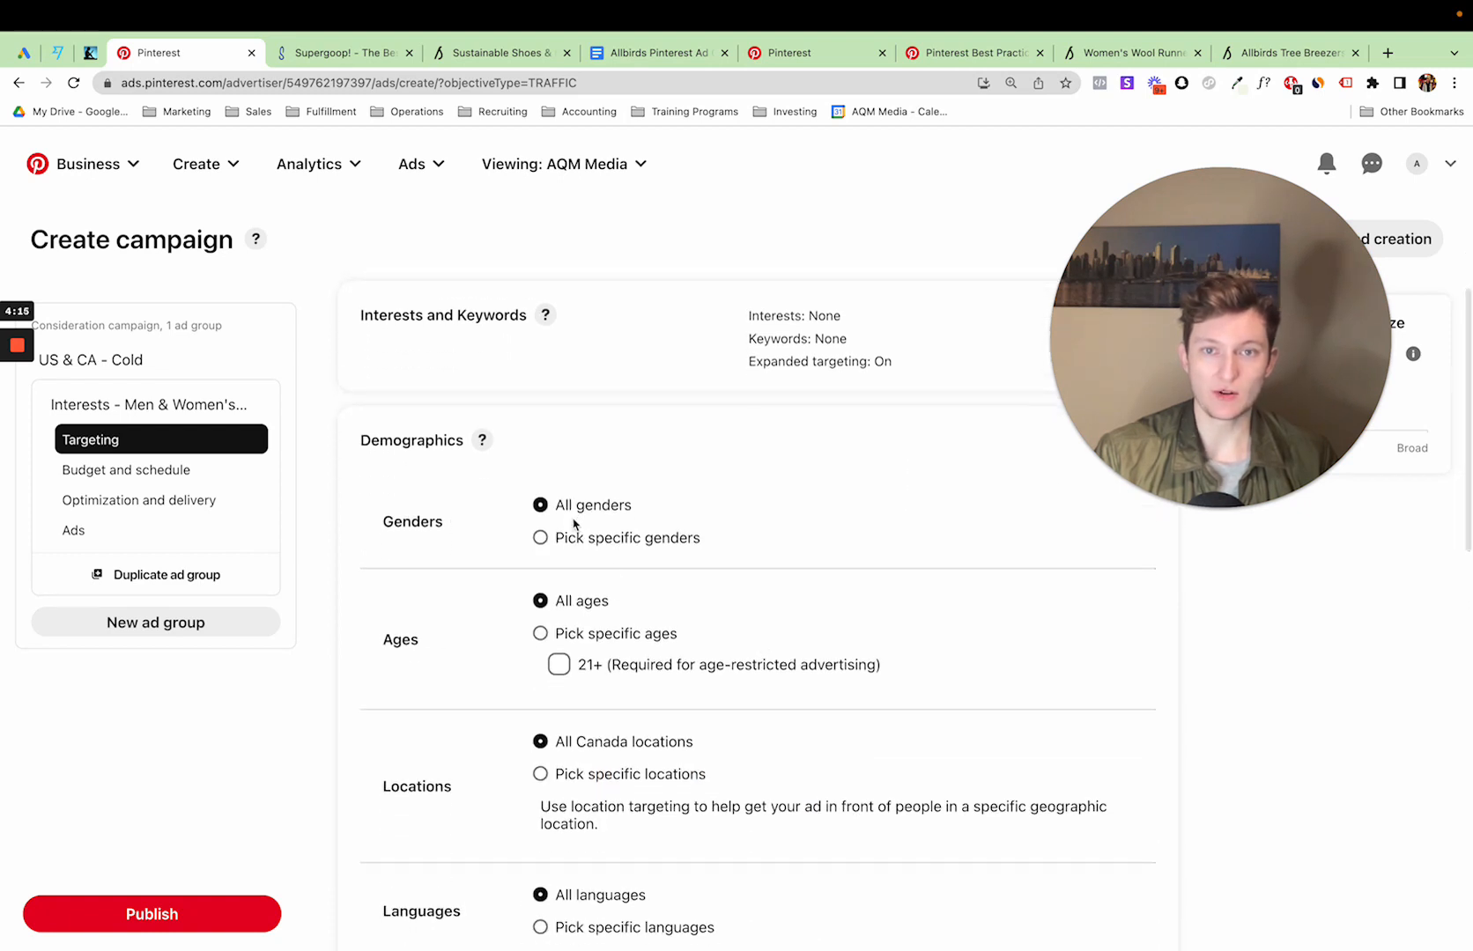
{"action": "left_click", "coordinate": [497, 53]}
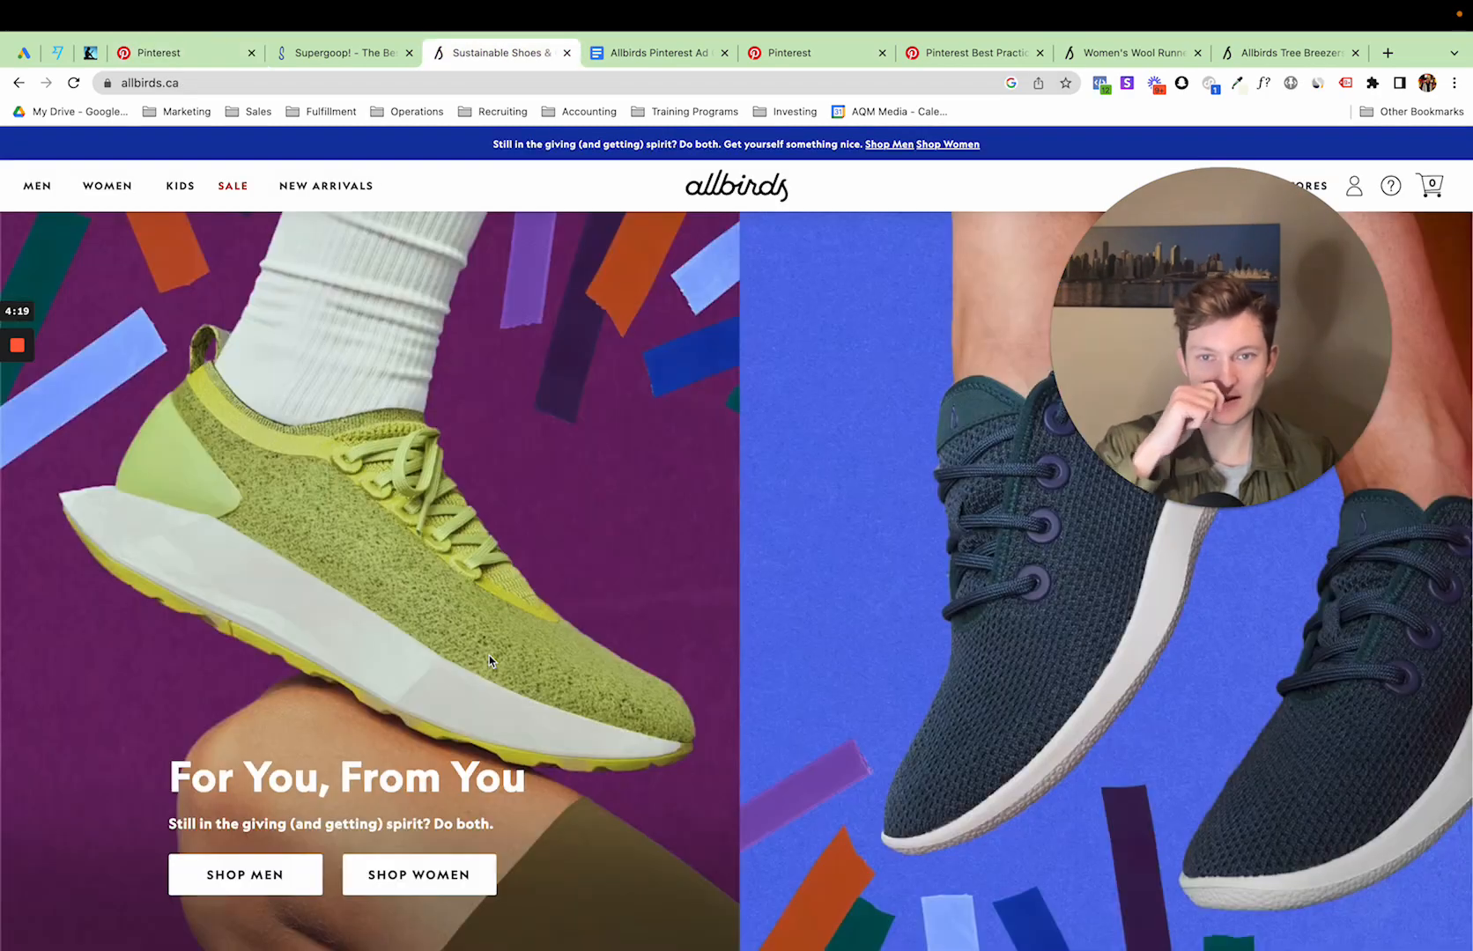
{"action": "scroll", "coordinate": [733, 644], "scroll_direction": "down", "scroll_amount": 8}
{"action": "scroll", "coordinate": [735, 648], "scroll_direction": "up", "scroll_amount": 8}
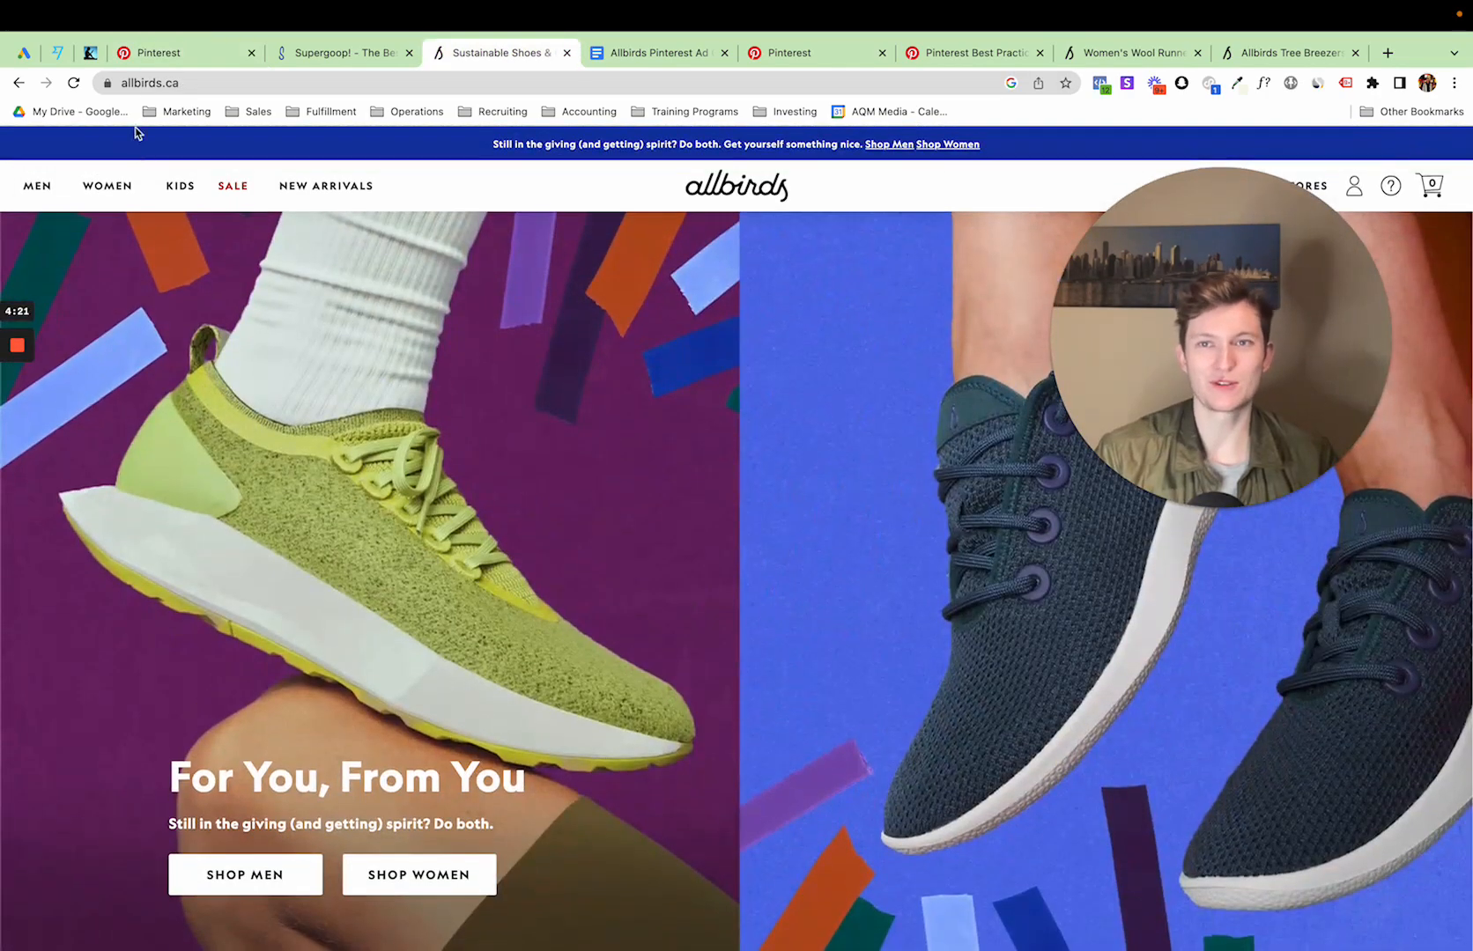
{"action": "left_click", "coordinate": [165, 55]}
Switch the ad group's location targeting to specific locations, search for "us" and select the U.S
{"action": "scroll", "coordinate": [602, 558], "scroll_direction": "down", "scroll_amount": 2}
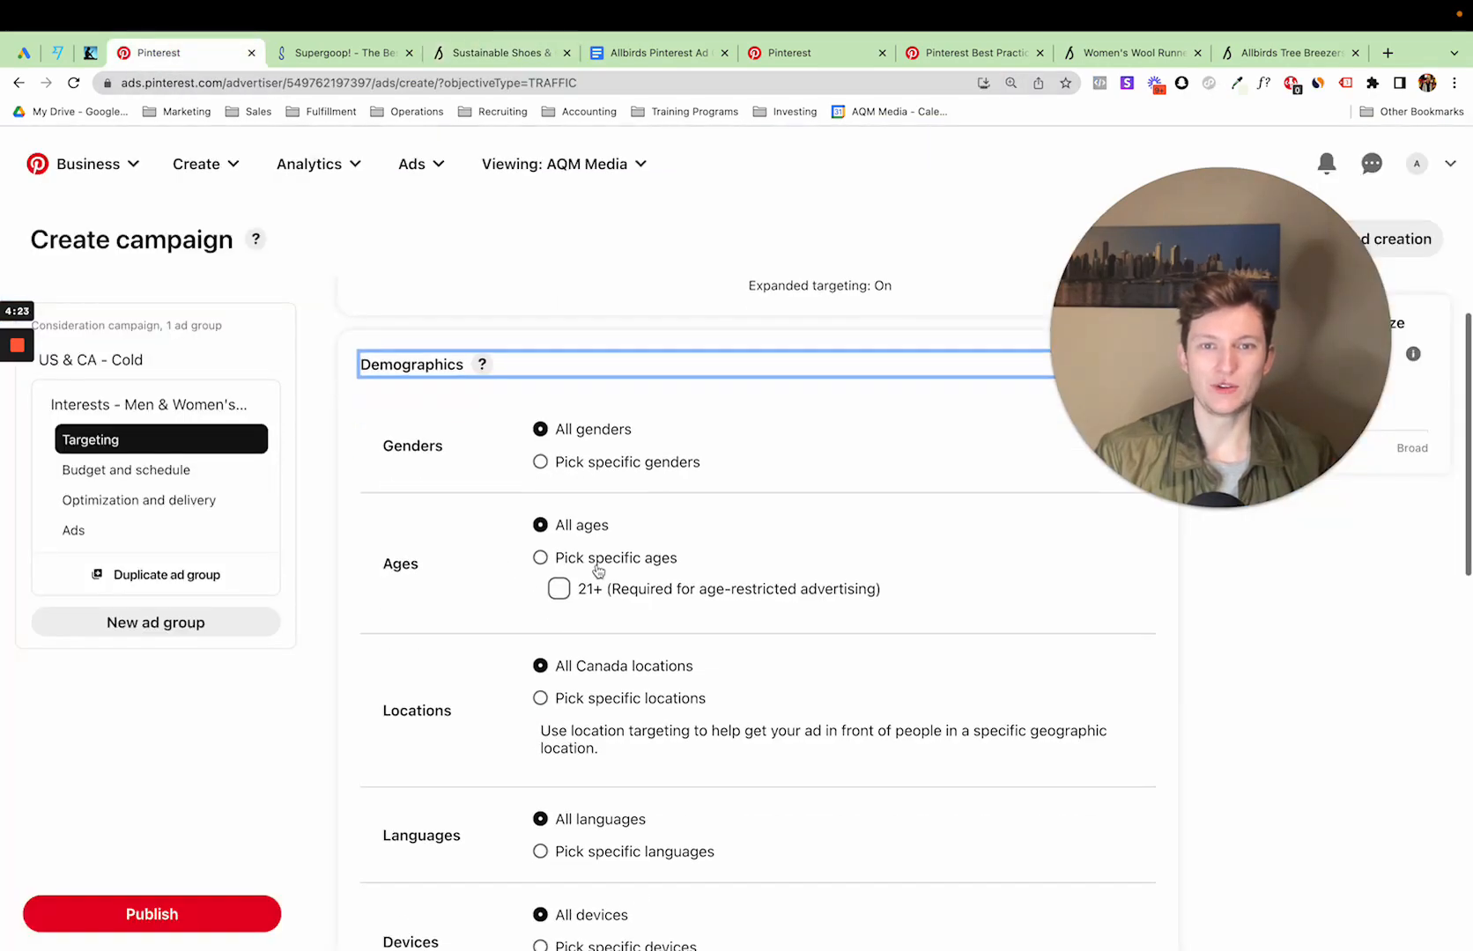
{"action": "scroll", "coordinate": [639, 641], "scroll_direction": "down", "scroll_amount": 1}
{"action": "scroll", "coordinate": [638, 641], "scroll_direction": "down", "scroll_amount": 1}
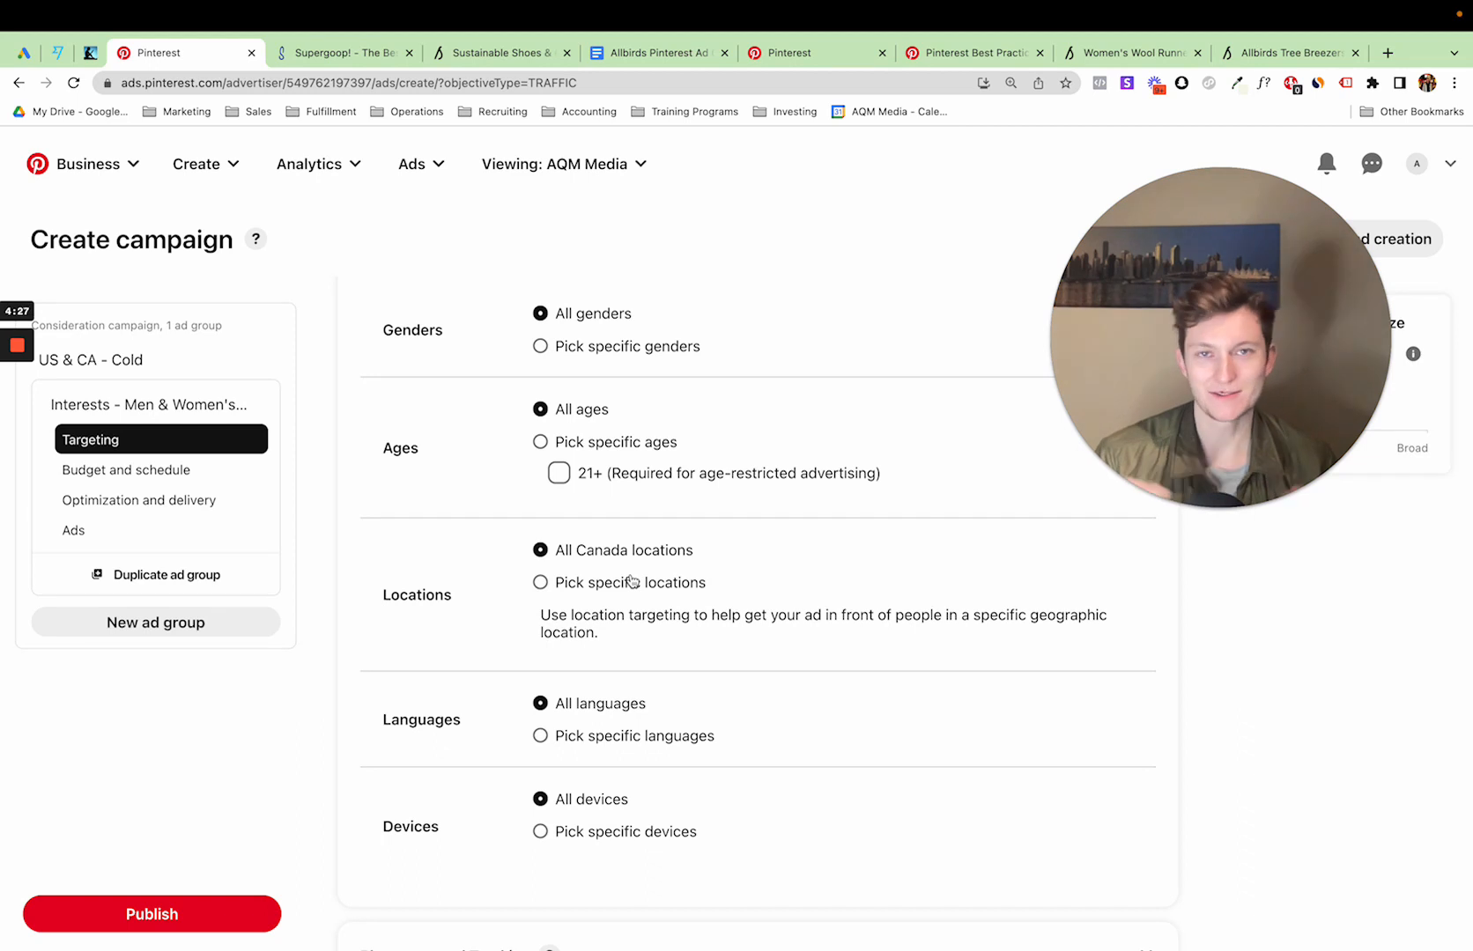
{"action": "scroll", "coordinate": [670, 599], "scroll_direction": "down", "scroll_amount": 1}
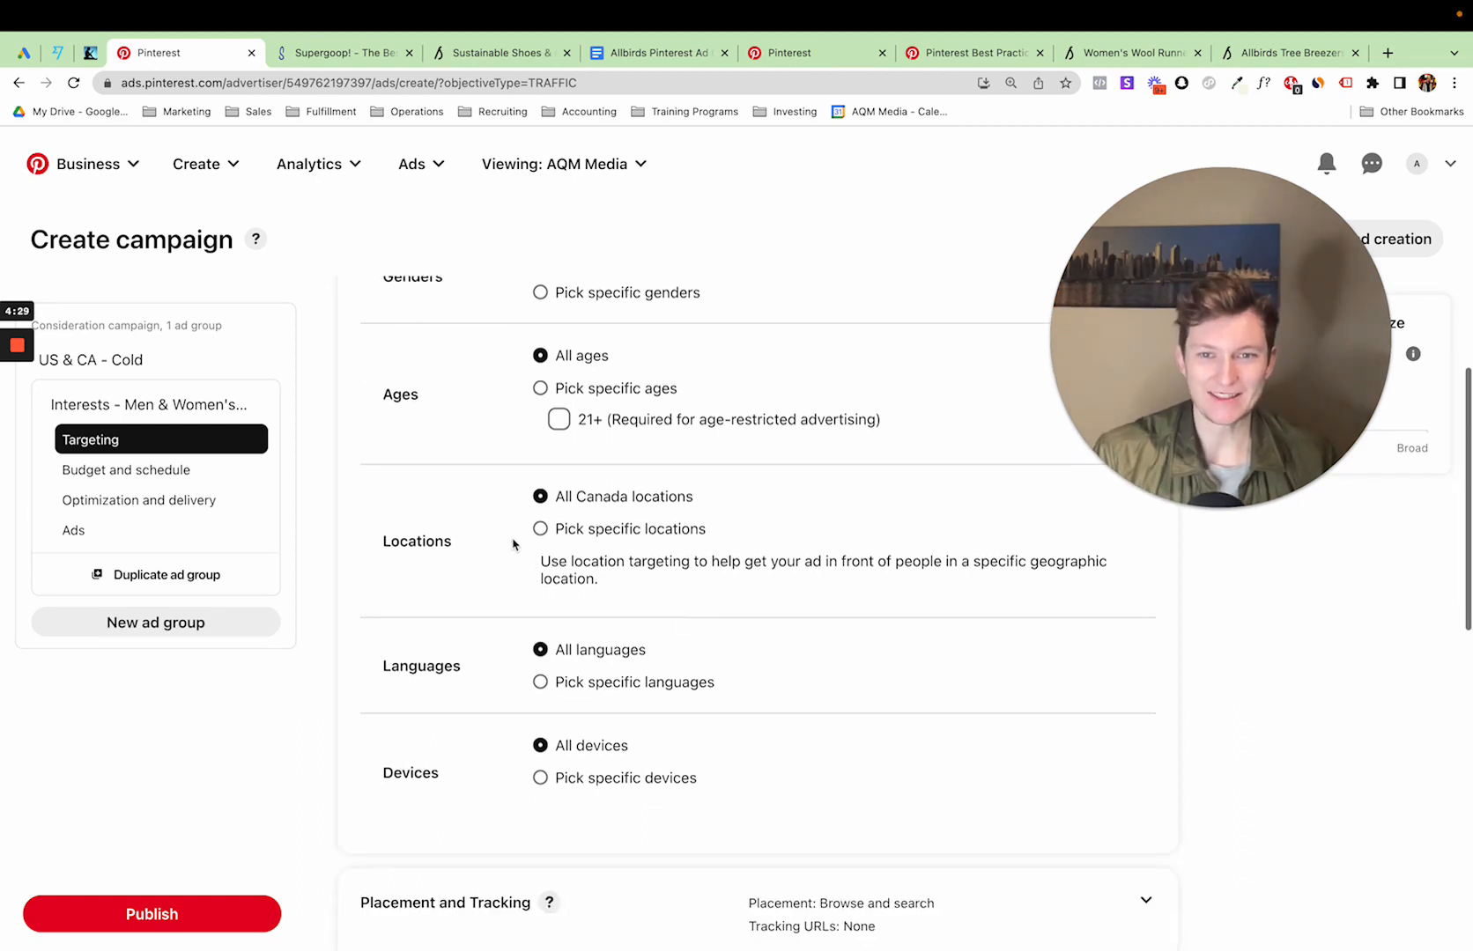
{"action": "left_click", "coordinate": [540, 528]}
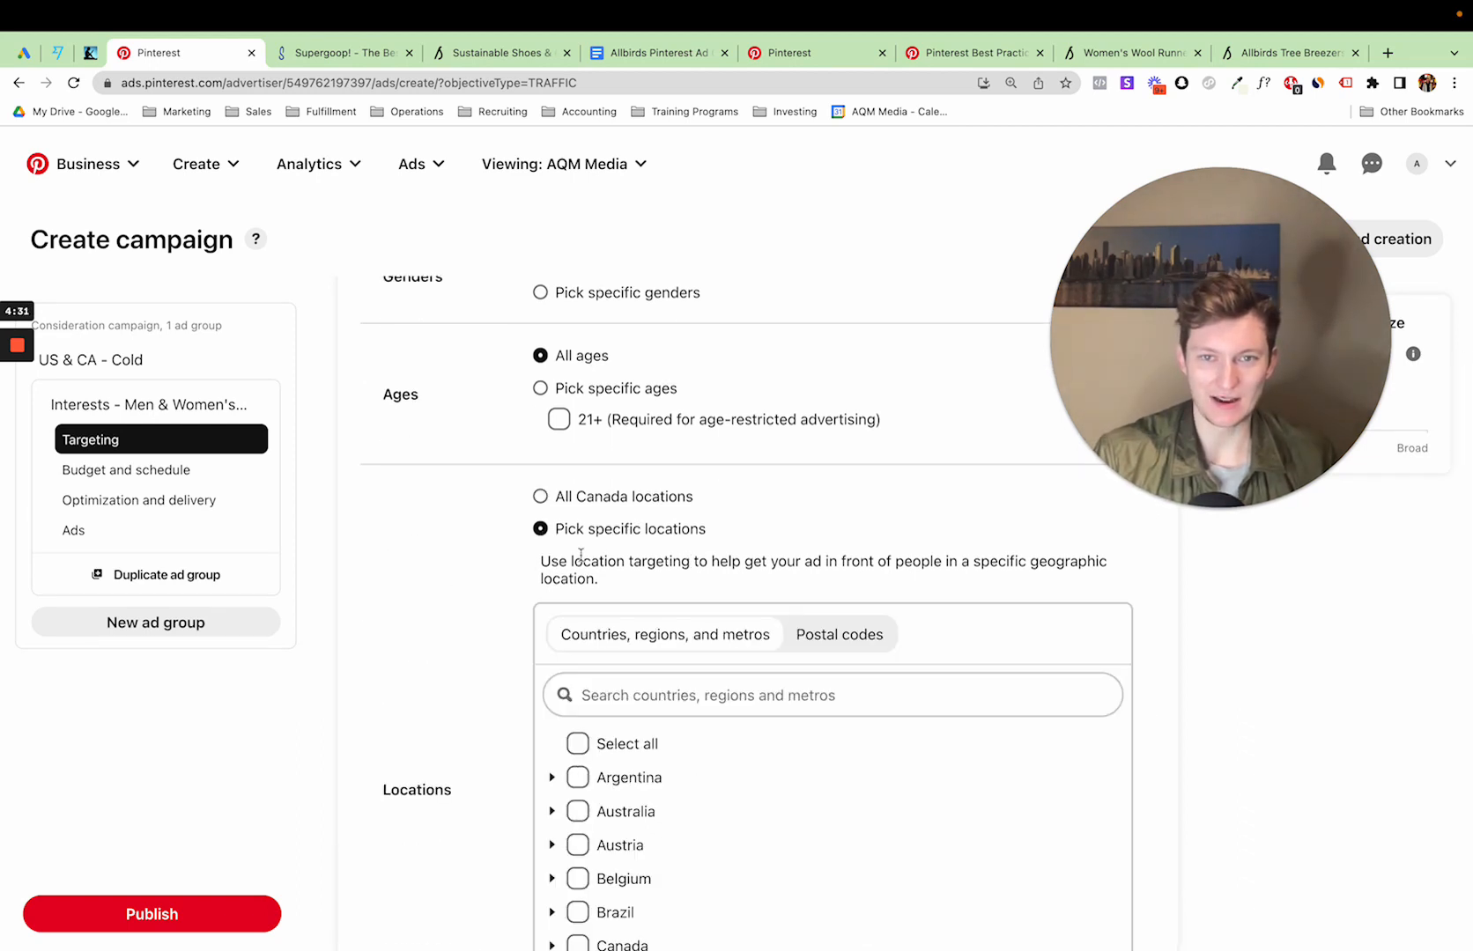
{"action": "scroll", "coordinate": [572, 564], "scroll_direction": "down", "scroll_amount": 2}
{"action": "left_click", "coordinate": [655, 578]}
{"action": "type", "text": "us"}
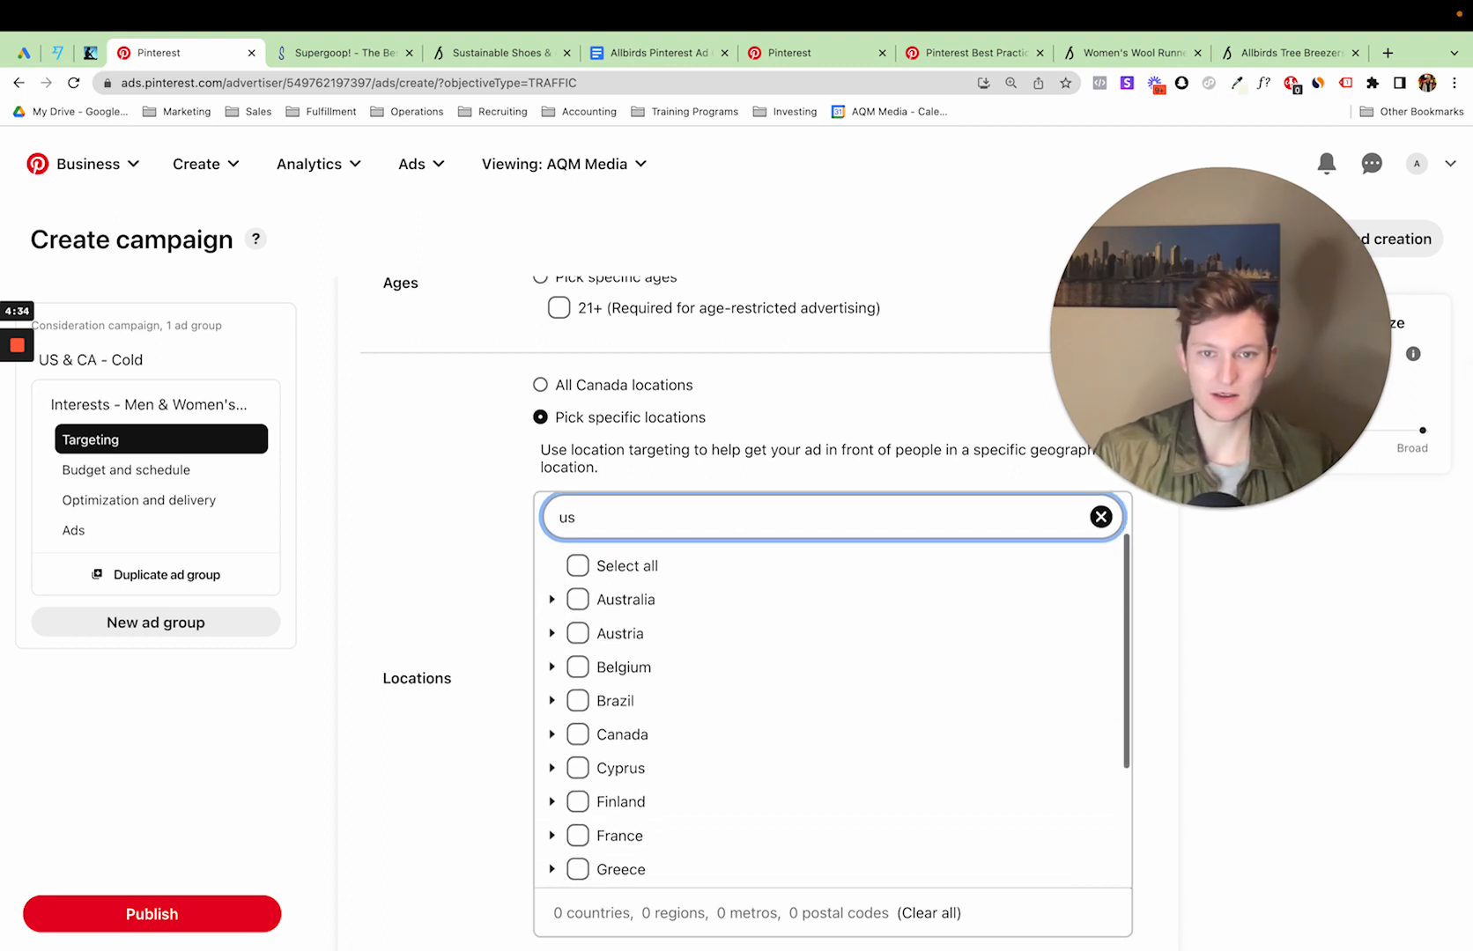
{"action": "scroll", "coordinate": [667, 698], "scroll_direction": "down", "scroll_amount": 3}
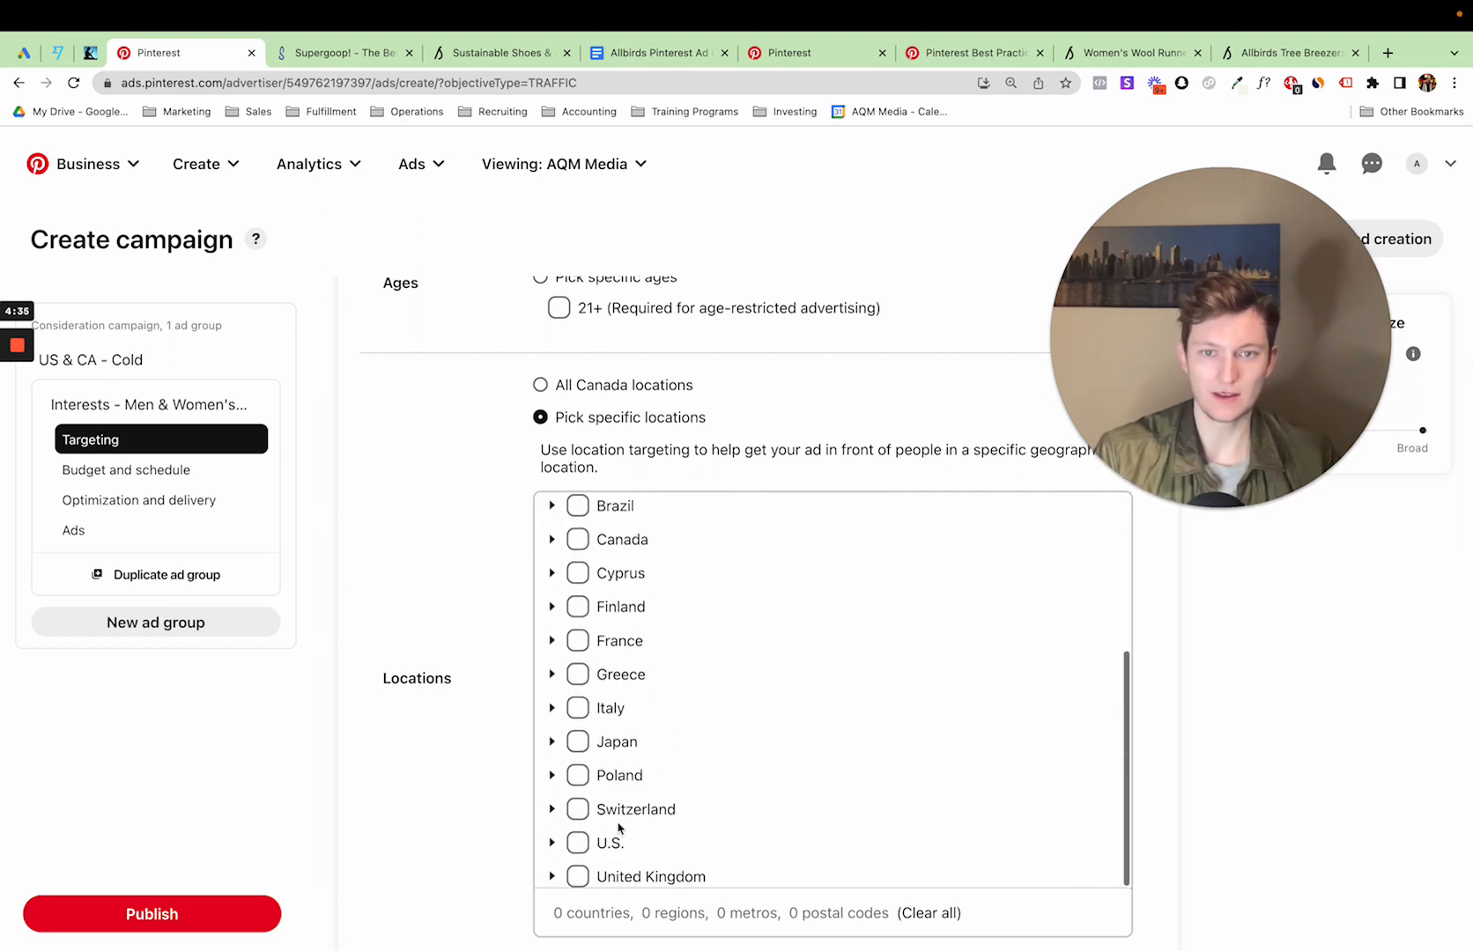
{"action": "left_click", "coordinate": [578, 843]}
{"action": "left_click_drag", "start_coordinate": [1101, 357], "coordinate": [896, 379]}
{"action": "left_click", "coordinate": [1044, 529]}
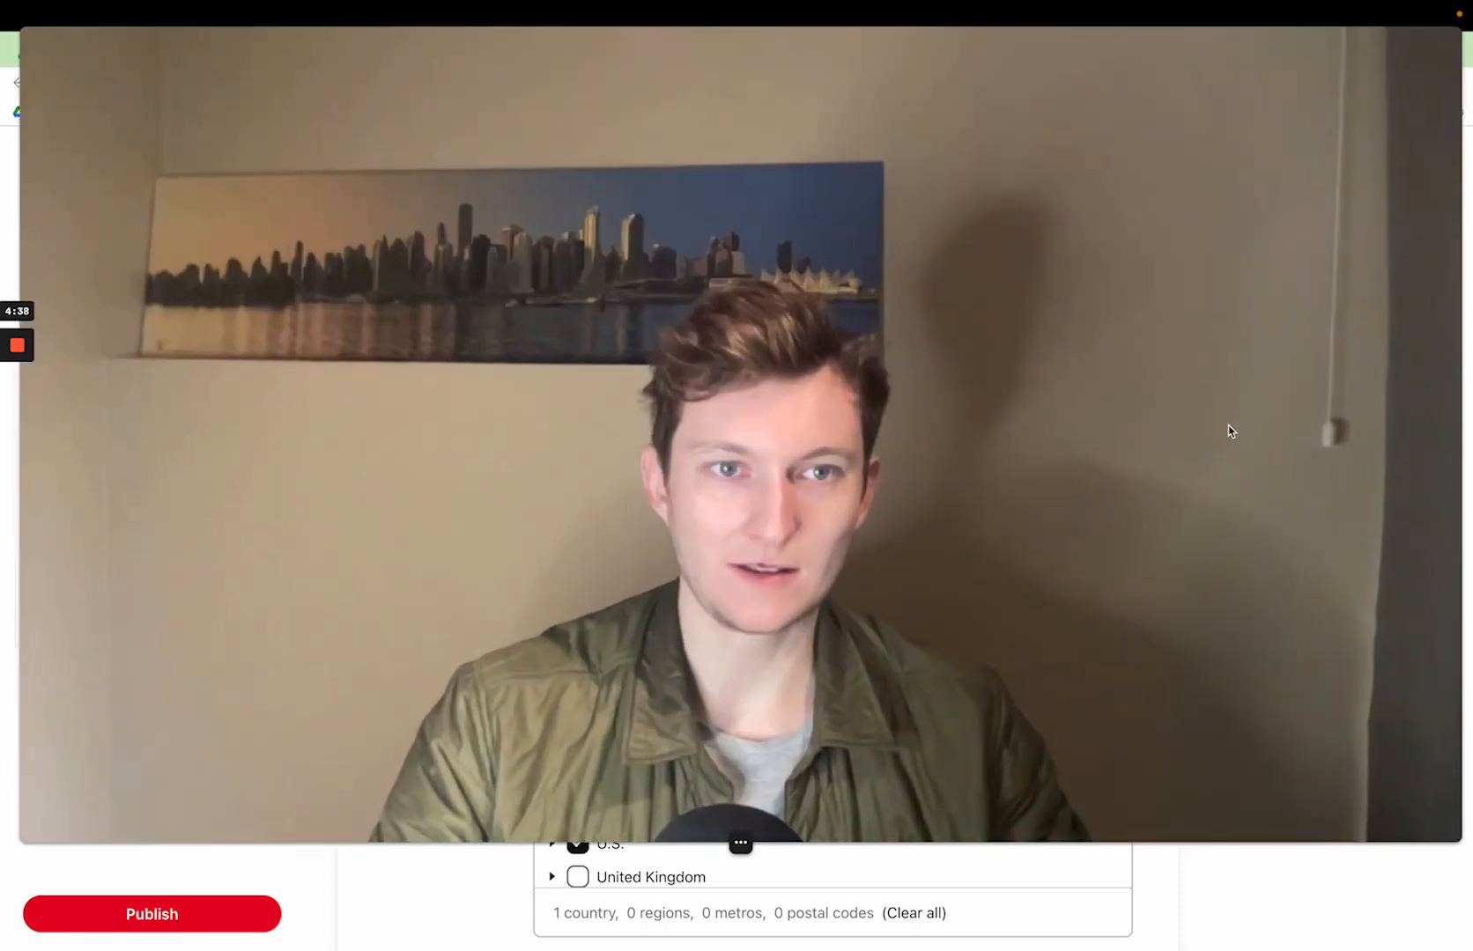
{"action": "left_click", "coordinate": [634, 379]}
{"action": "left_click_drag", "start_coordinate": [264, 684], "coordinate": [1148, 535]}
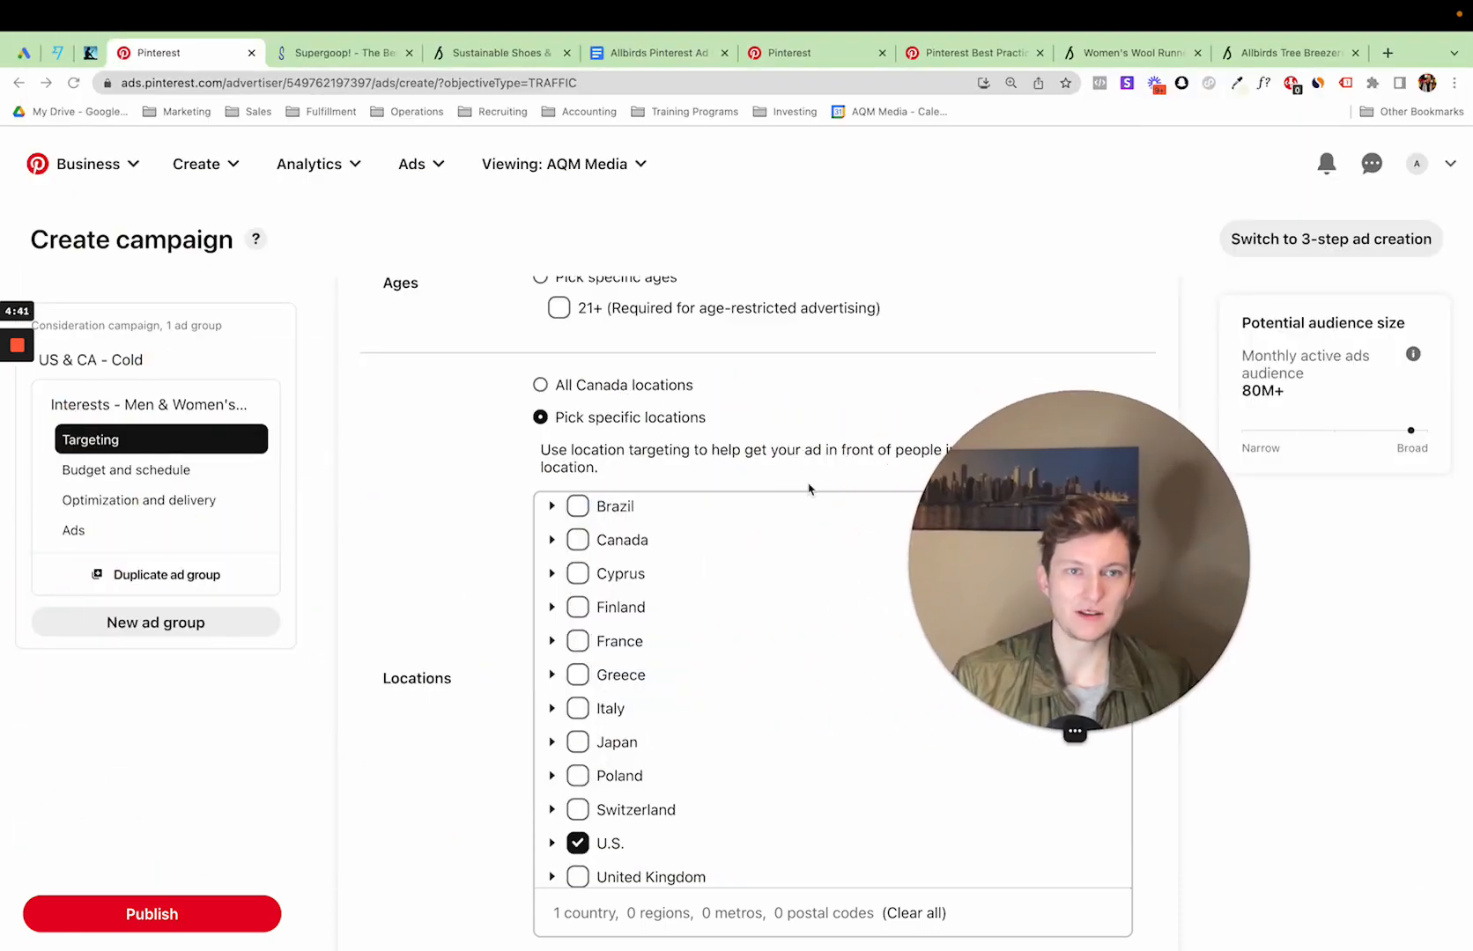
Expand the Interests and Keywords targeting and examine the options for adding interests and adding keywords
{"action": "scroll", "coordinate": [749, 528], "scroll_direction": "up", "scroll_amount": 3}
{"action": "scroll", "coordinate": [520, 511], "scroll_direction": "up", "scroll_amount": 5}
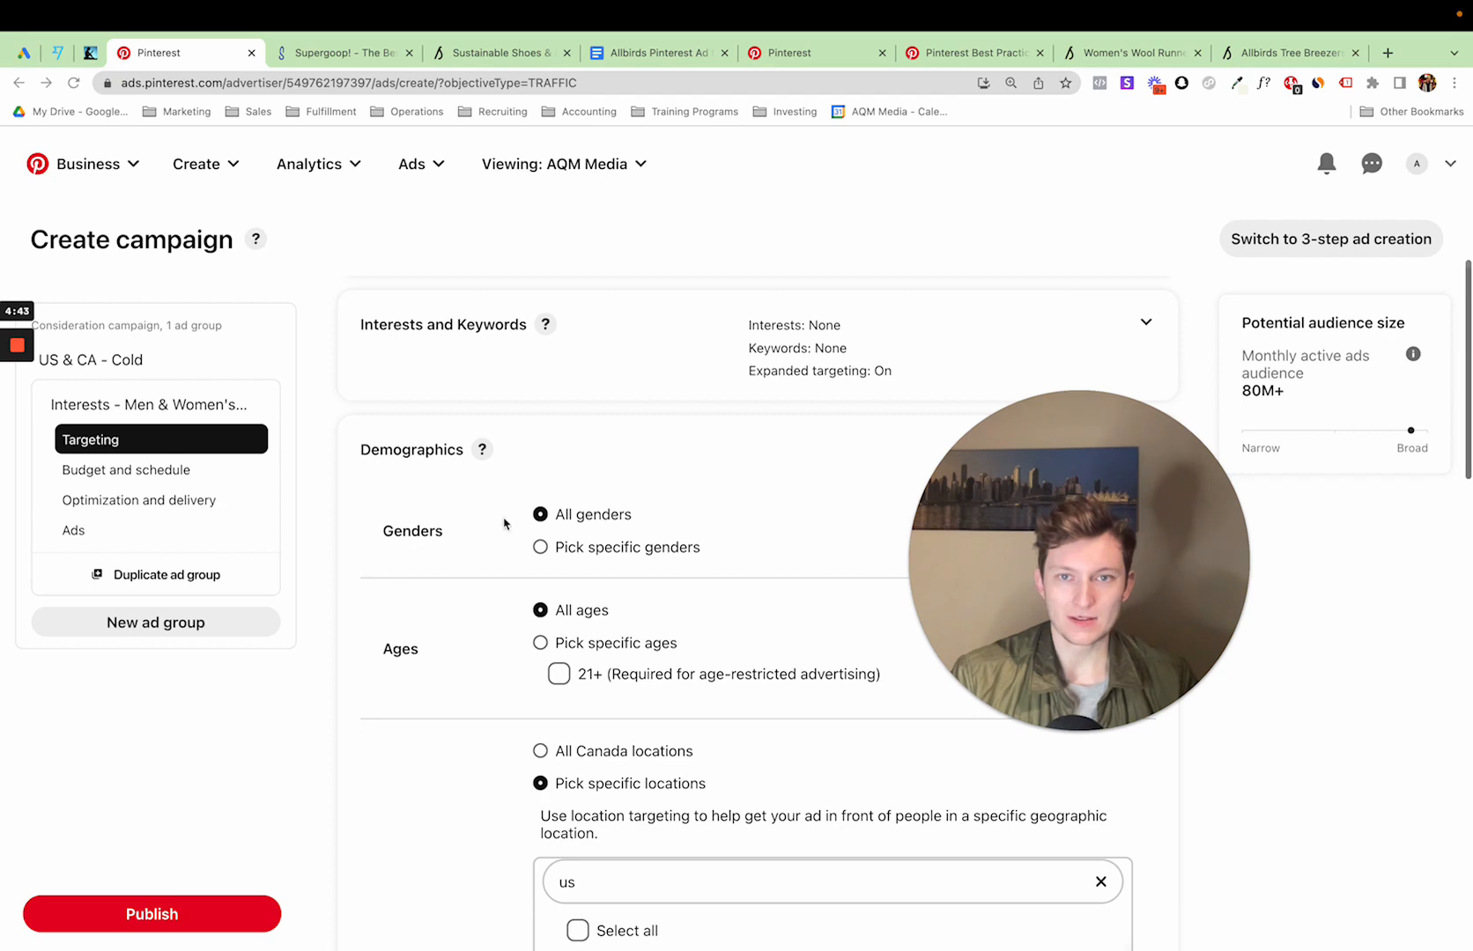
{"action": "left_click_drag", "start_coordinate": [1179, 555], "coordinate": [1367, 683]}
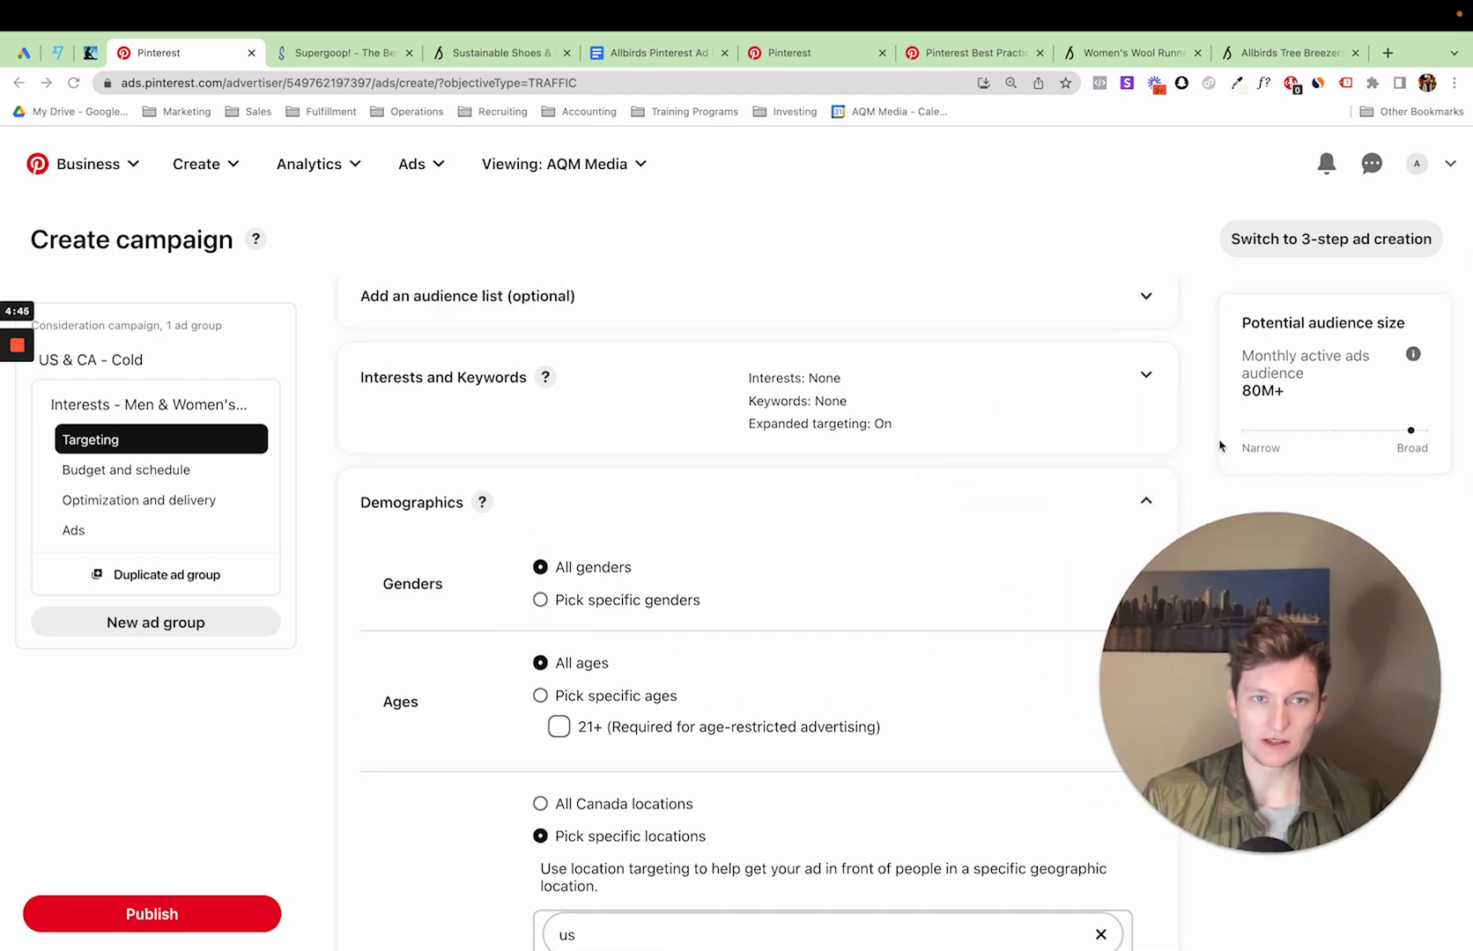
{"action": "left_click", "coordinate": [1146, 376]}
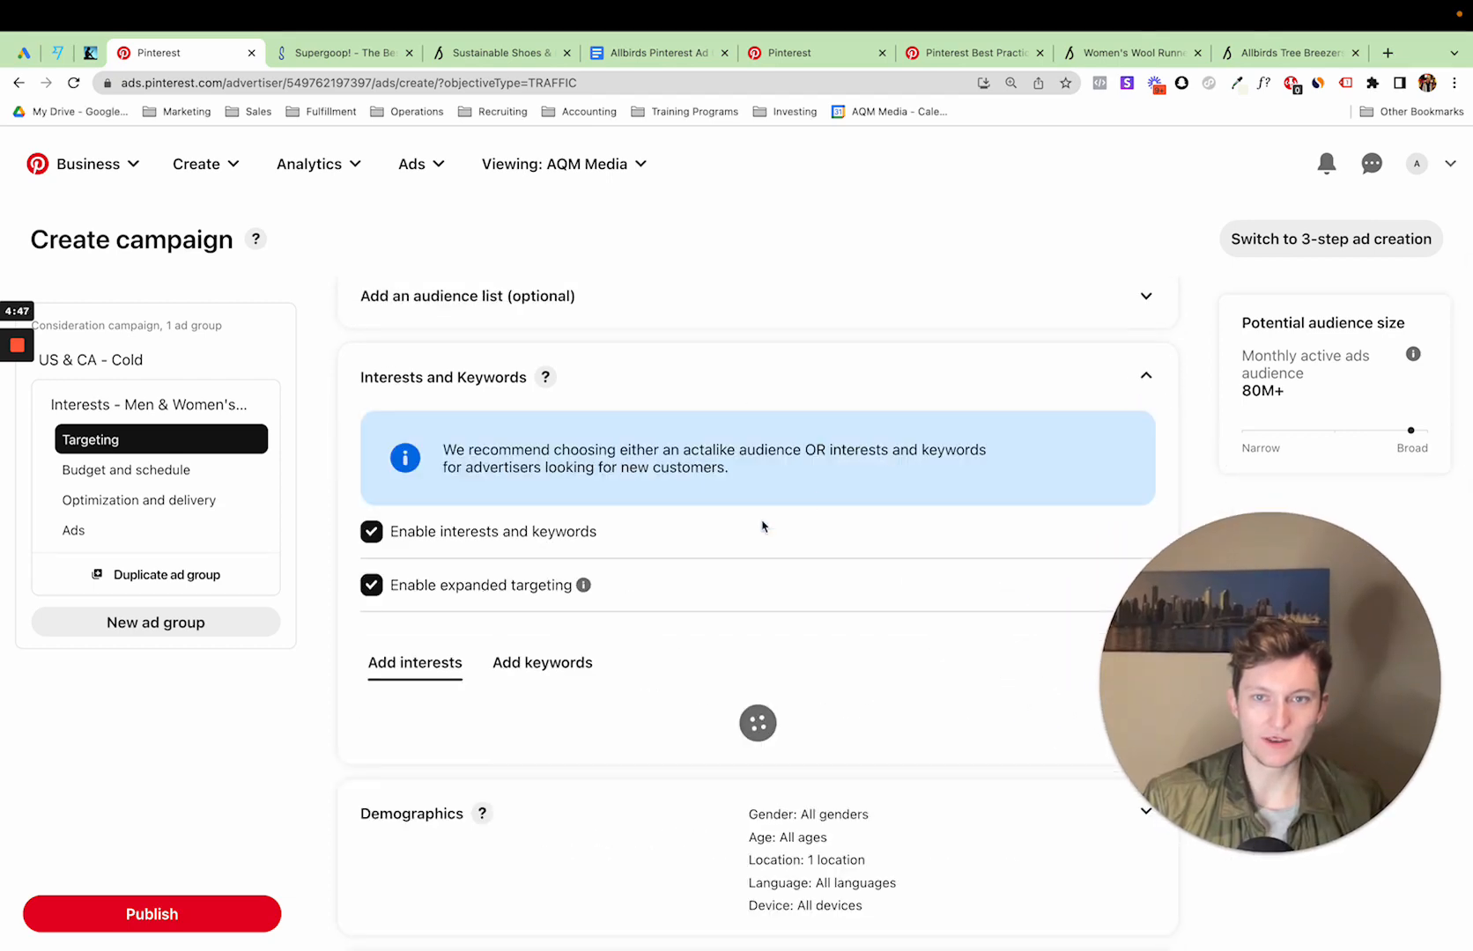
{"action": "scroll", "coordinate": [680, 578], "scroll_direction": "down", "scroll_amount": 4}
{"action": "scroll", "coordinate": [684, 578], "scroll_direction": "up", "scroll_amount": 1}
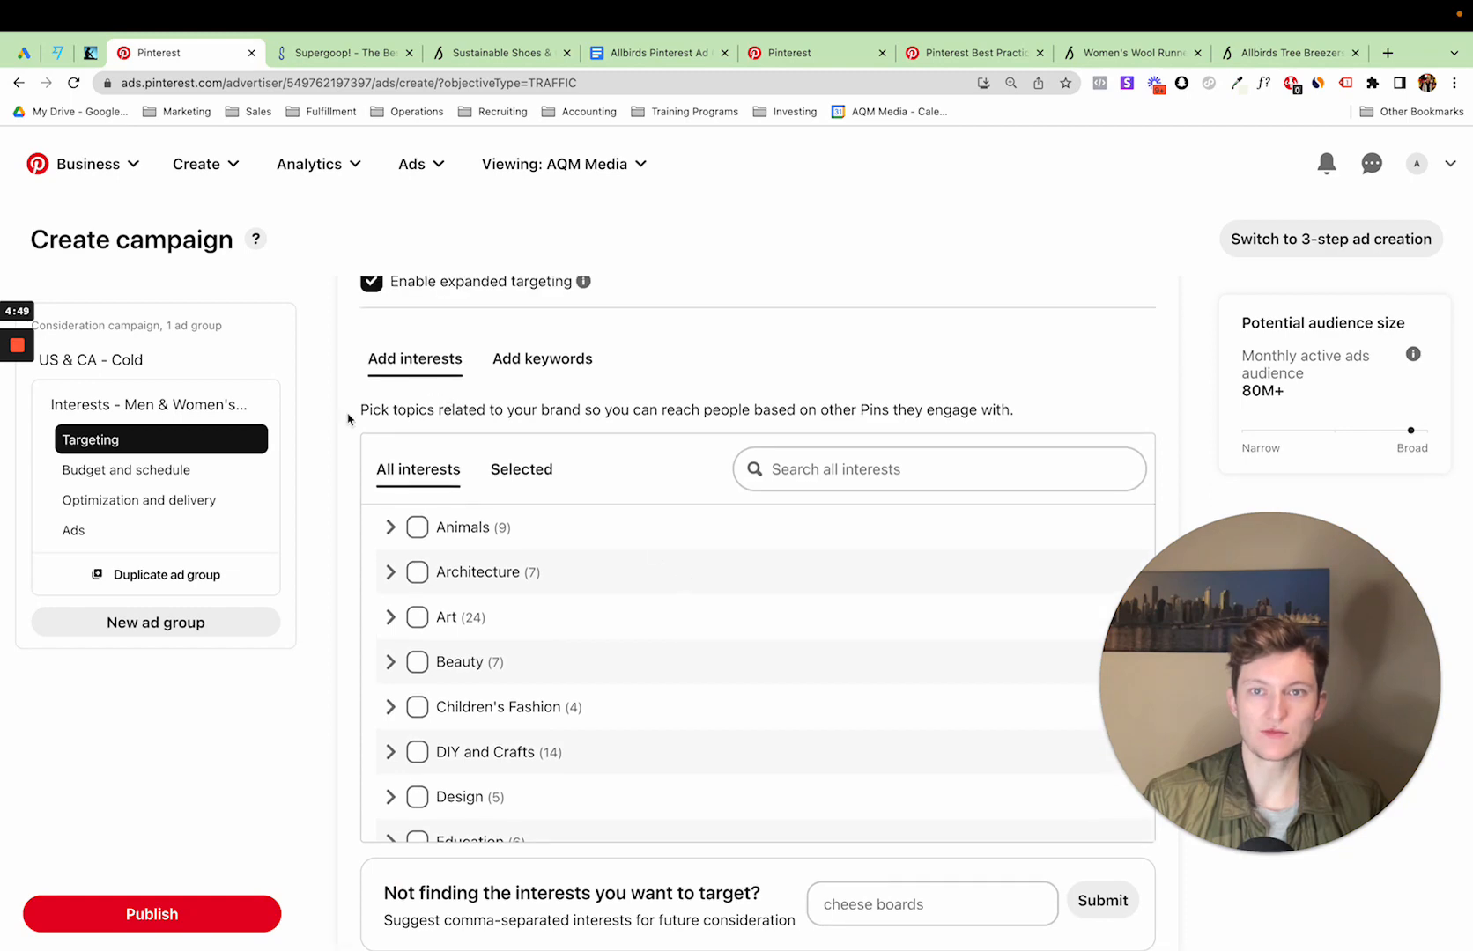
{"action": "left_click", "coordinate": [538, 360]}
{"action": "left_click", "coordinate": [369, 363]}
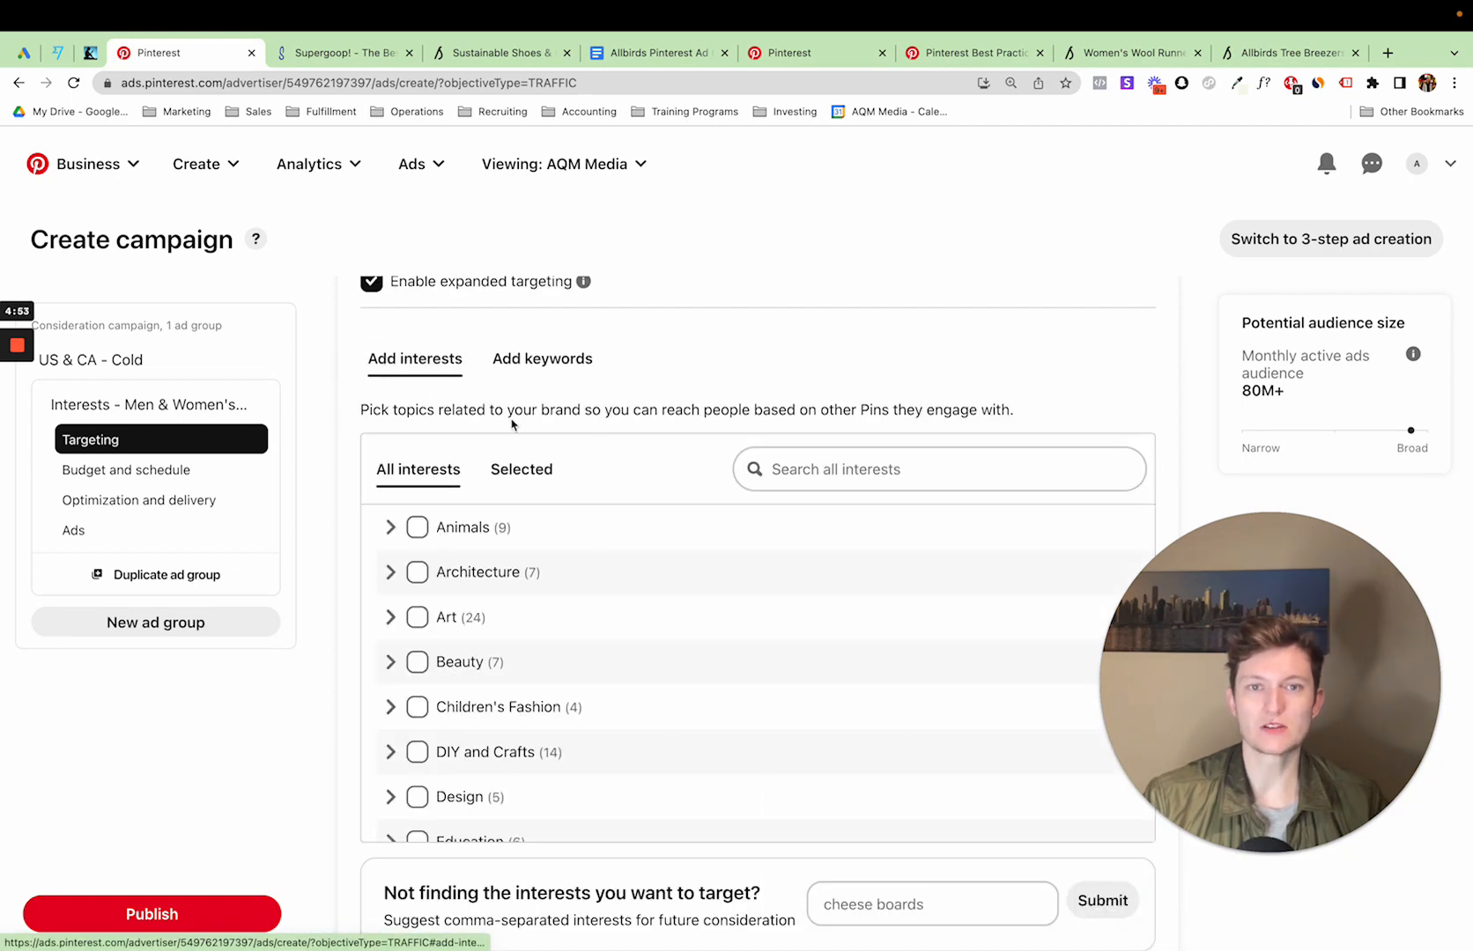
{"action": "left_click_drag", "start_coordinate": [1324, 691], "coordinate": [1214, 669]}
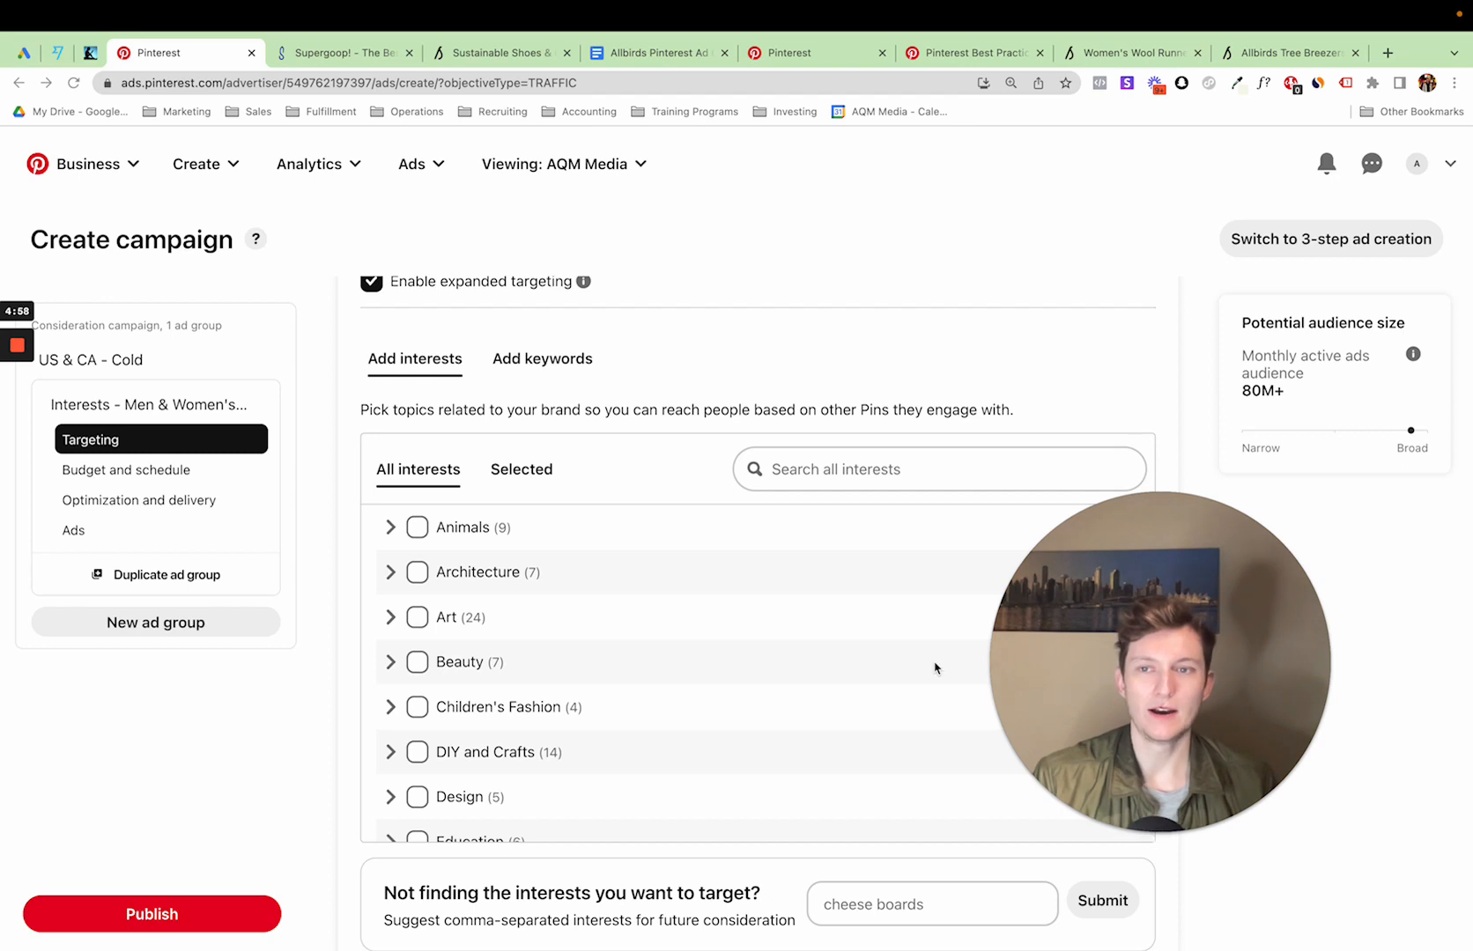
{"action": "left_click", "coordinate": [555, 373]}
{"action": "left_click", "coordinate": [518, 373]}
{"action": "left_click", "coordinate": [422, 365]}
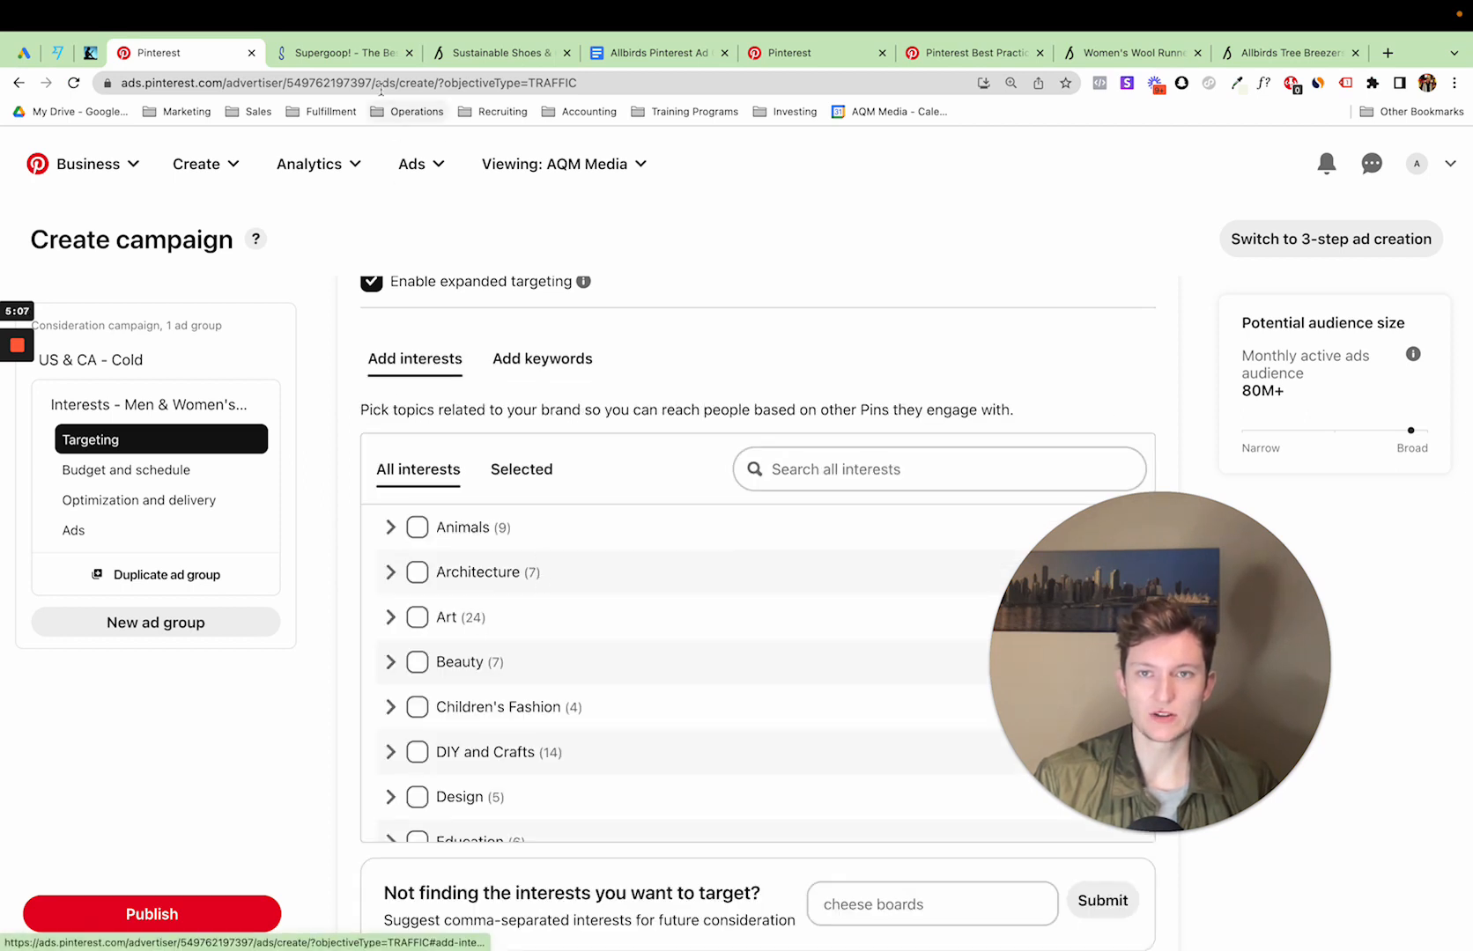
Consult the list of target interests in the Allbirds Pinterest ad copy document and return to the campaign draft
{"action": "left_click", "coordinate": [624, 54]}
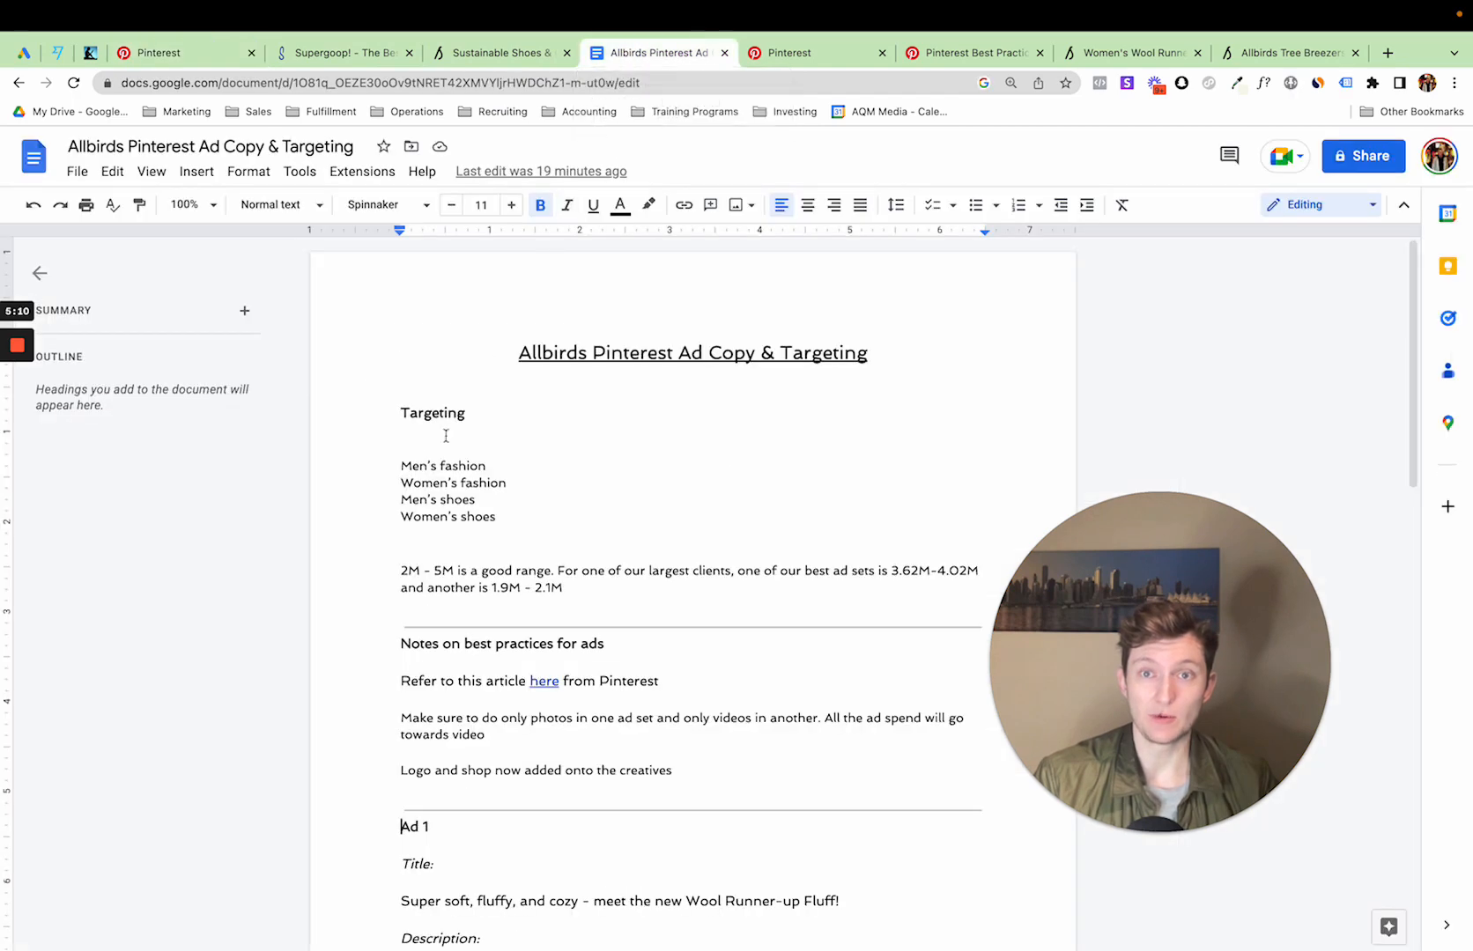
{"action": "double_click", "coordinate": [395, 470]}
{"action": "left_click", "coordinate": [393, 503]}
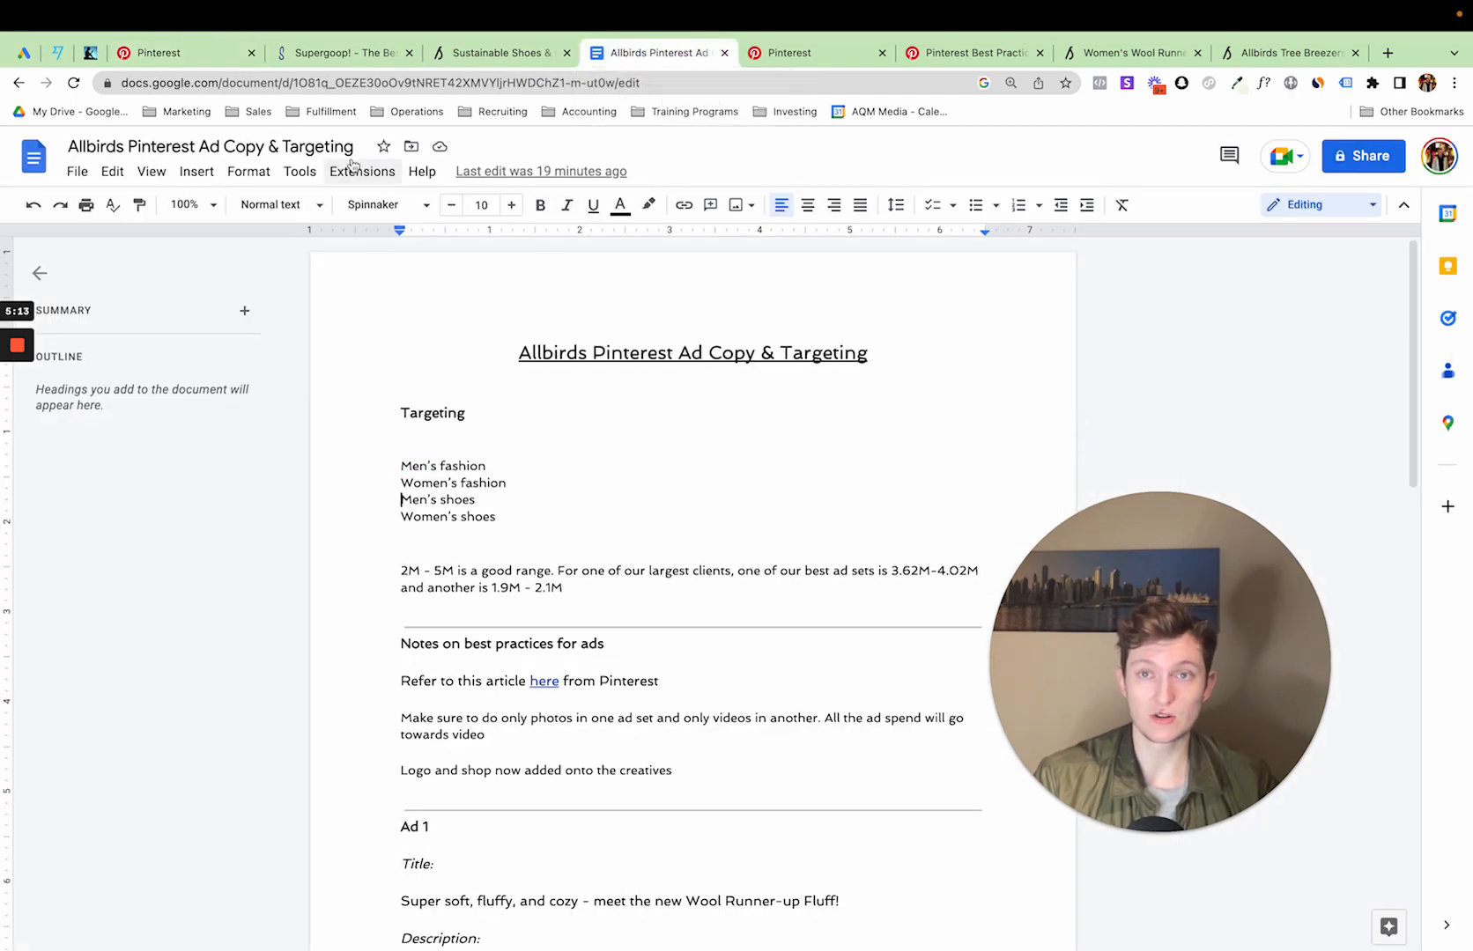
{"action": "left_click", "coordinate": [204, 59]}
Select the Men's Fashion interest and narrow it to its Men's Shoes subcategory
{"action": "scroll", "coordinate": [552, 657], "scroll_direction": "down", "scroll_amount": 5}
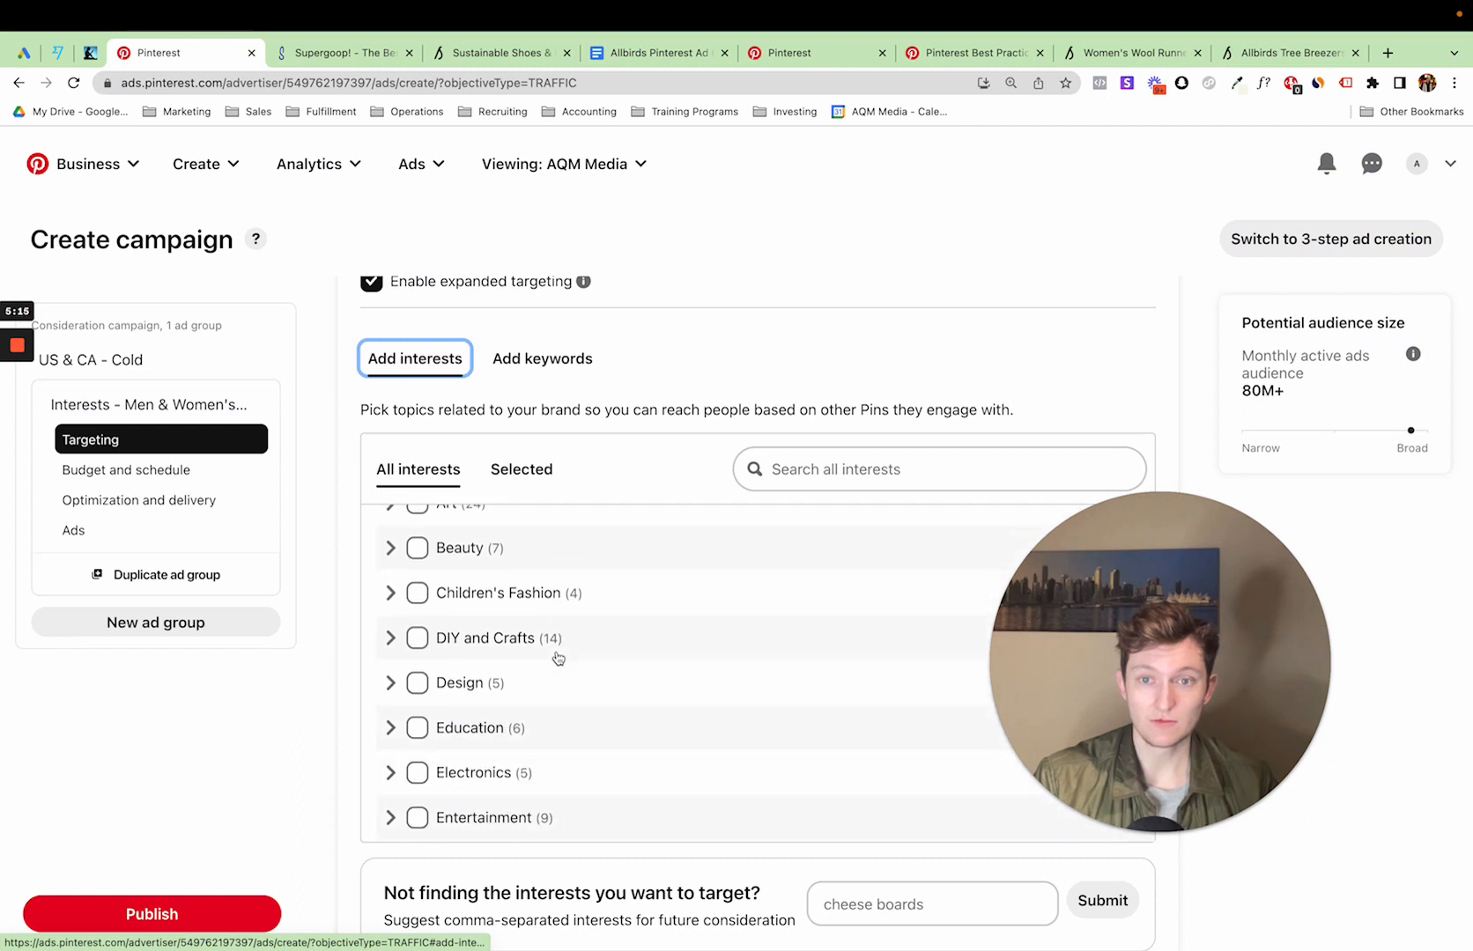
{"action": "scroll", "coordinate": [557, 657], "scroll_direction": "down", "scroll_amount": 4}
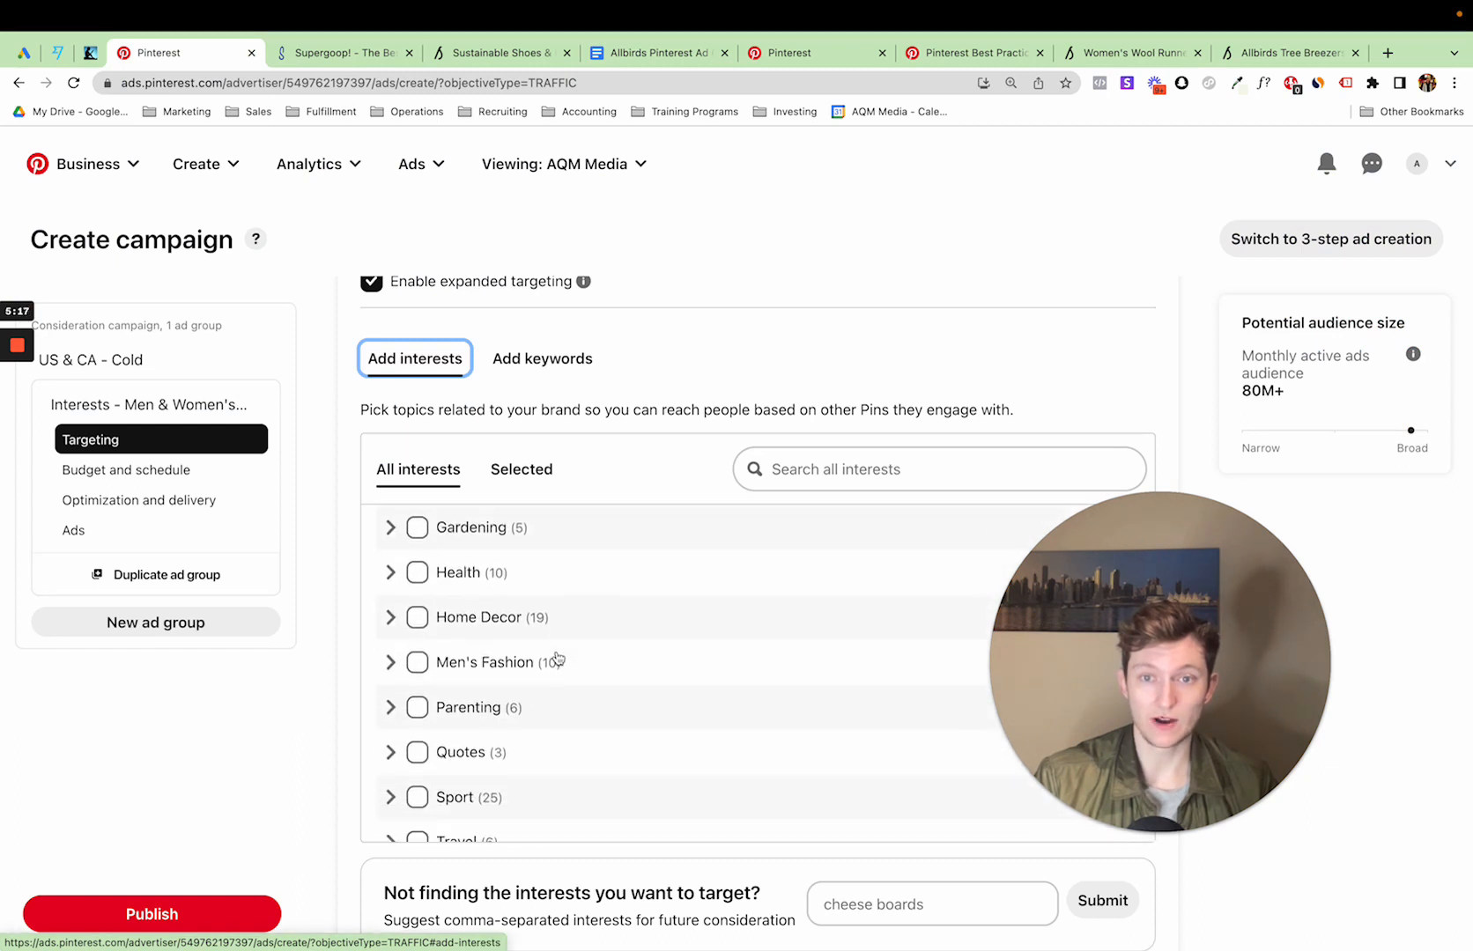
{"action": "left_click", "coordinate": [433, 664]}
{"action": "scroll", "coordinate": [749, 659], "scroll_direction": "down", "scroll_amount": 1}
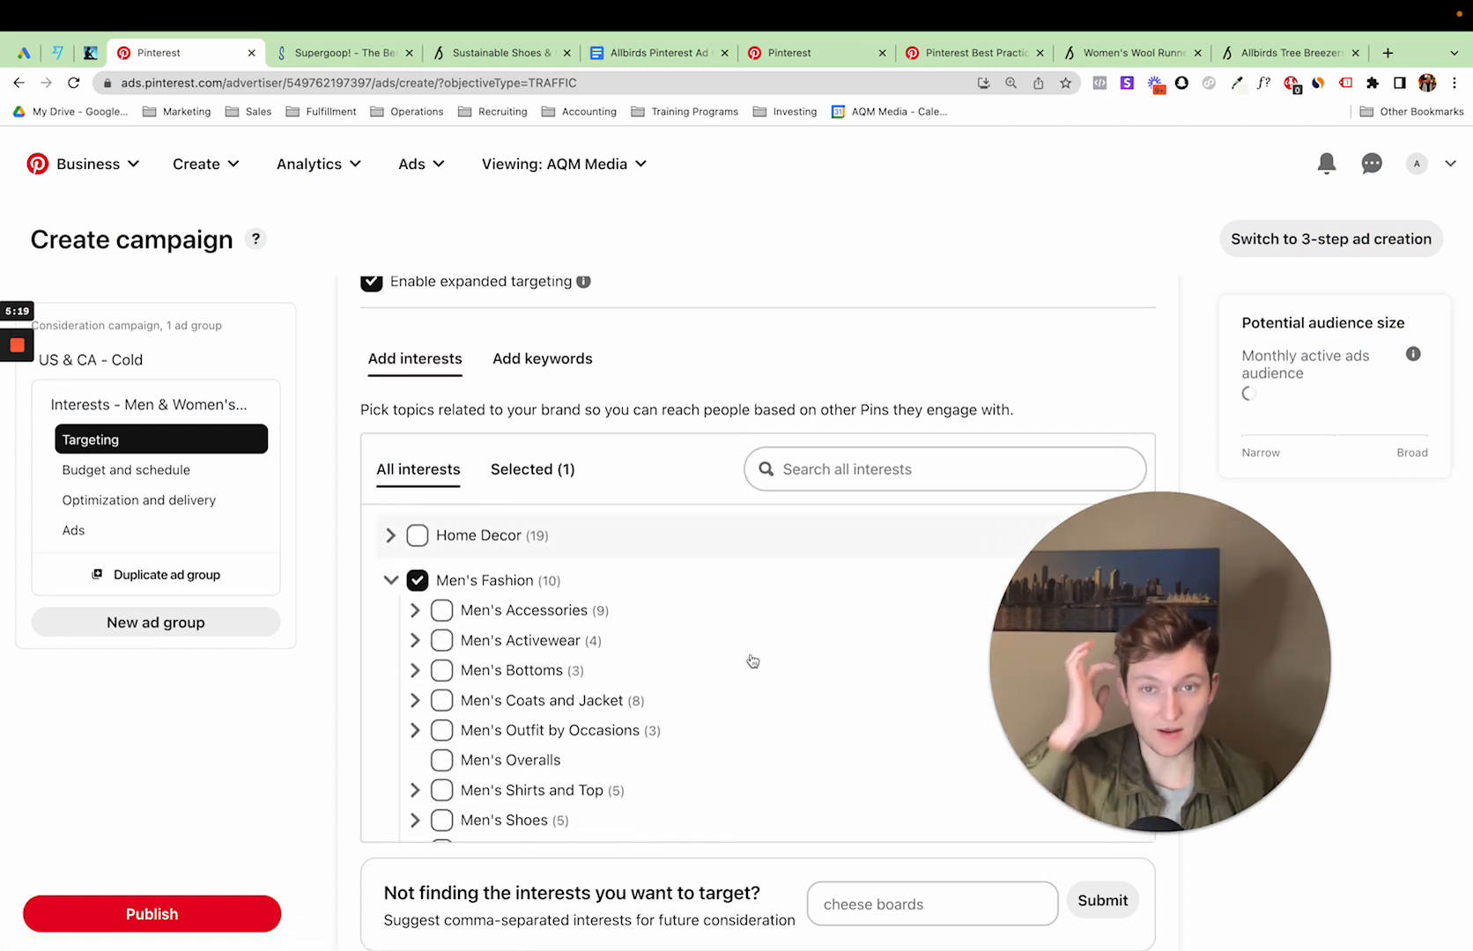
{"action": "scroll", "coordinate": [750, 660], "scroll_direction": "down", "scroll_amount": 1}
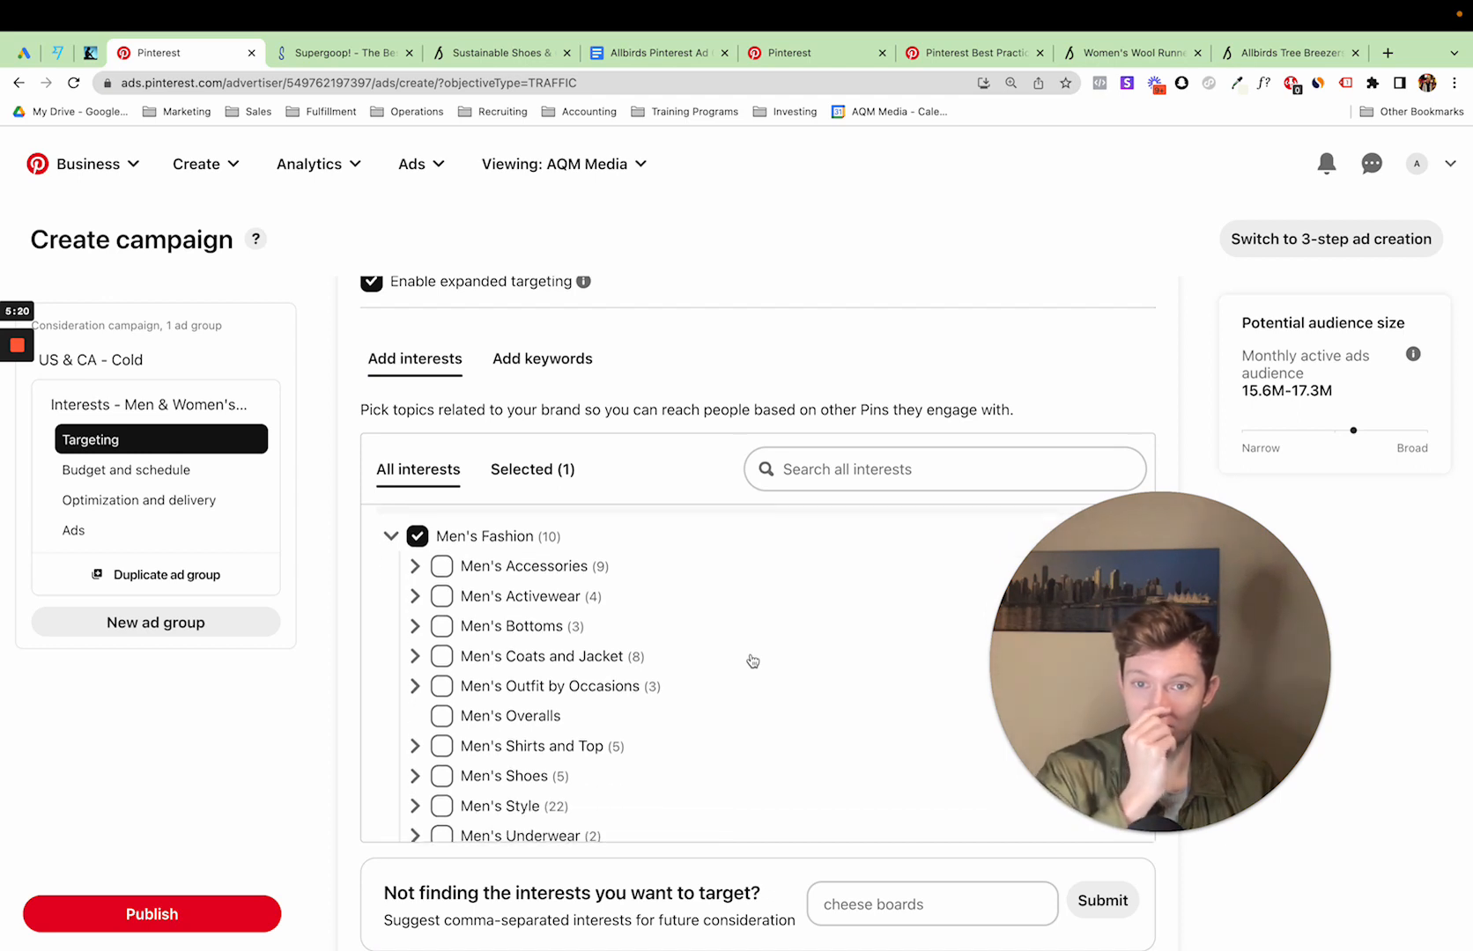
{"action": "left_click", "coordinate": [443, 782]}
{"action": "scroll", "coordinate": [448, 792], "scroll_direction": "up", "scroll_amount": 1}
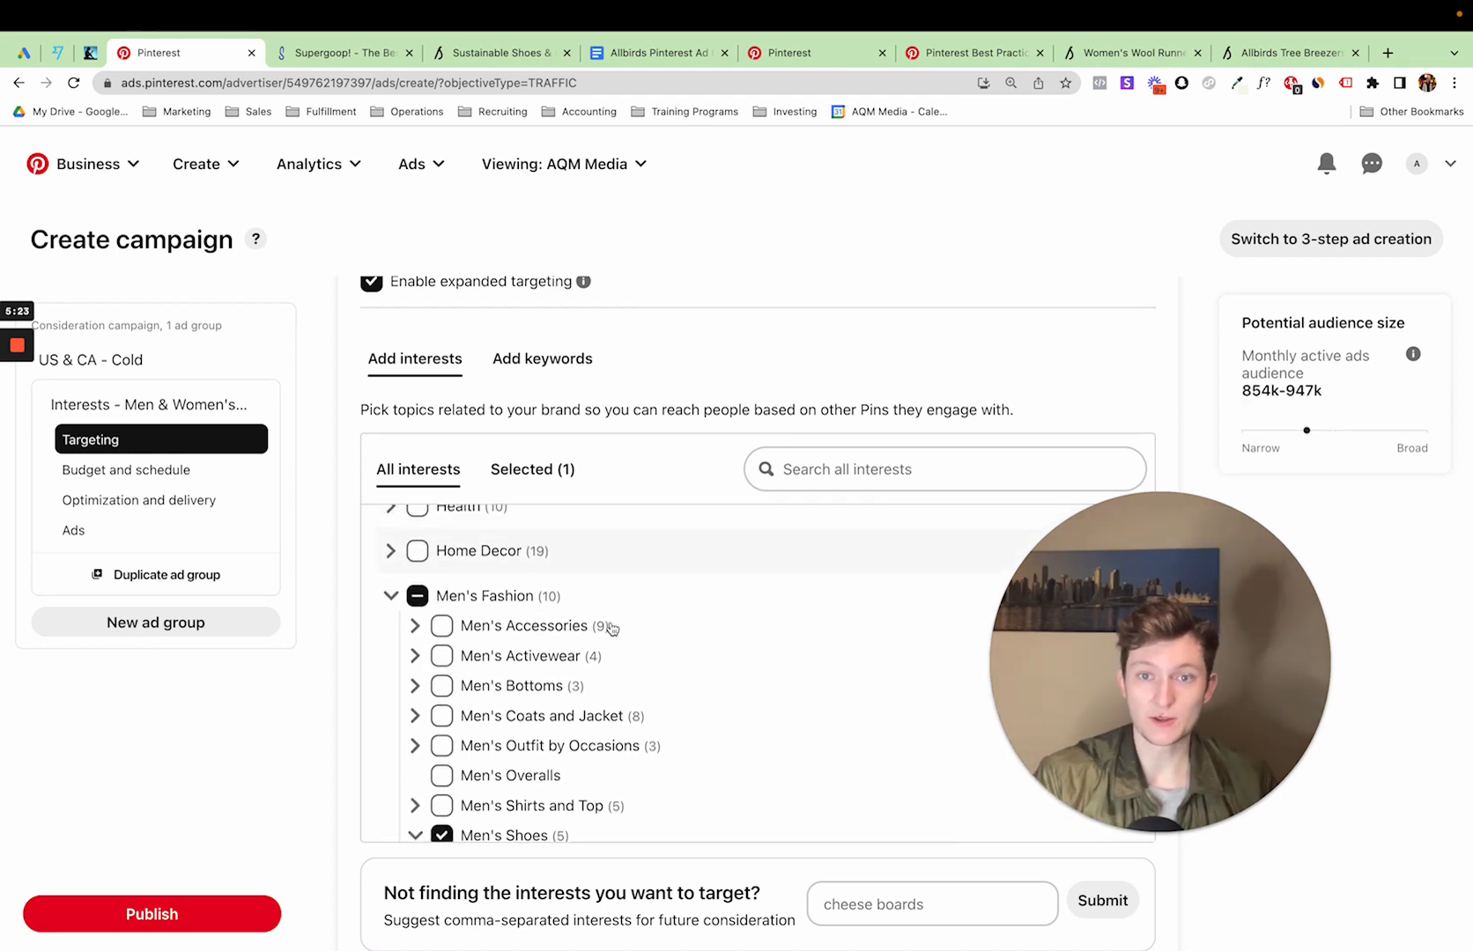
Add the Women's Fashion category to the ad group's targeted interests
{"action": "scroll", "coordinate": [612, 628], "scroll_direction": "down", "scroll_amount": 3}
{"action": "scroll", "coordinate": [635, 617], "scroll_direction": "down", "scroll_amount": 1}
{"action": "scroll", "coordinate": [724, 652], "scroll_direction": "down", "scroll_amount": 5}
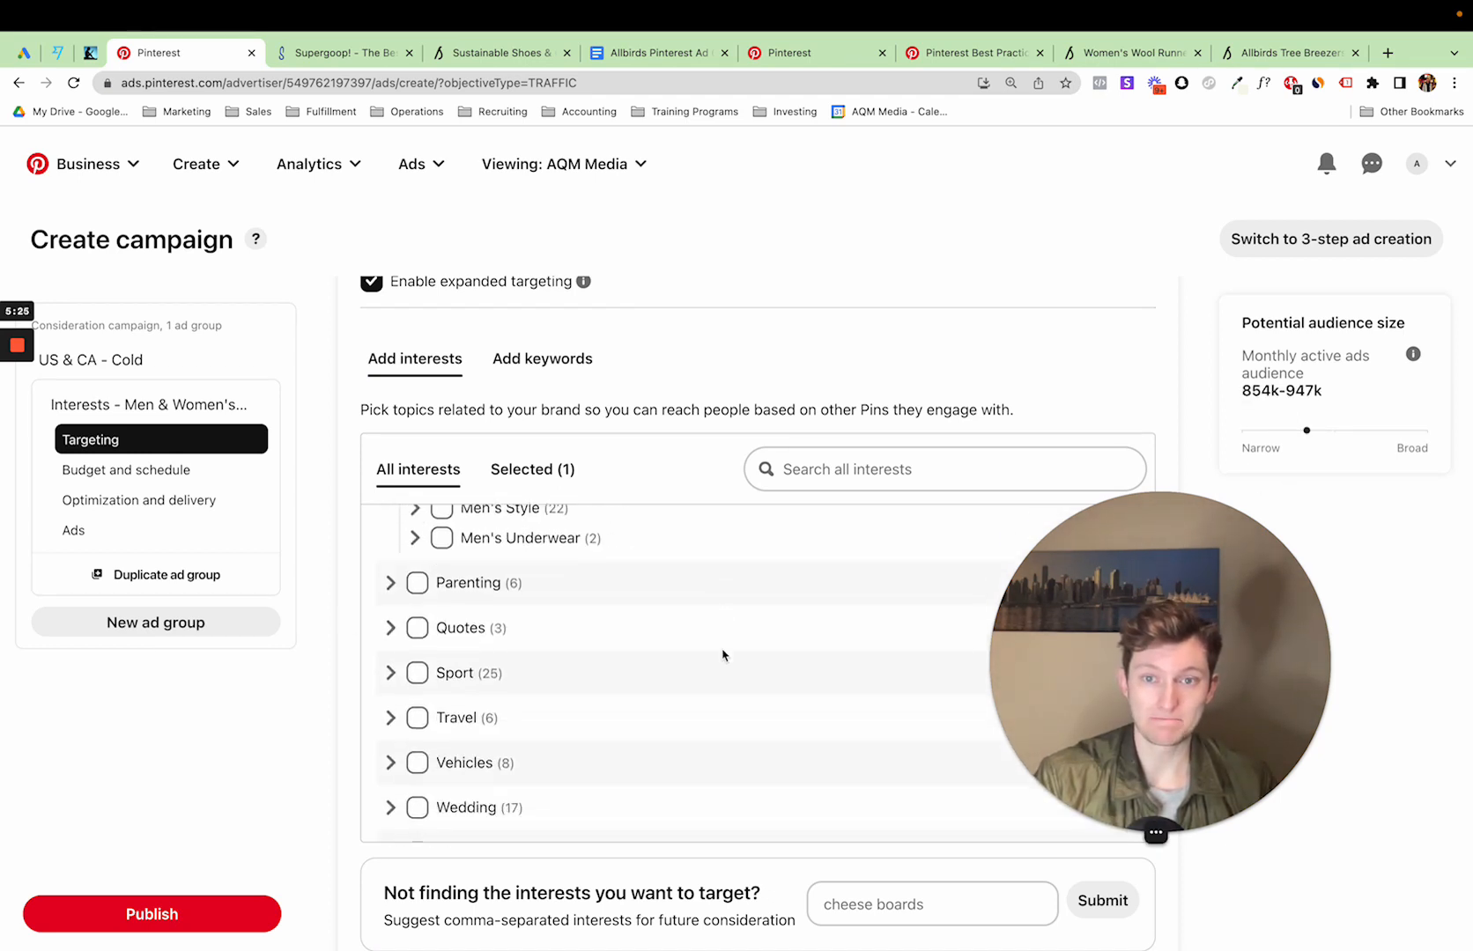
{"action": "left_click", "coordinate": [426, 822]}
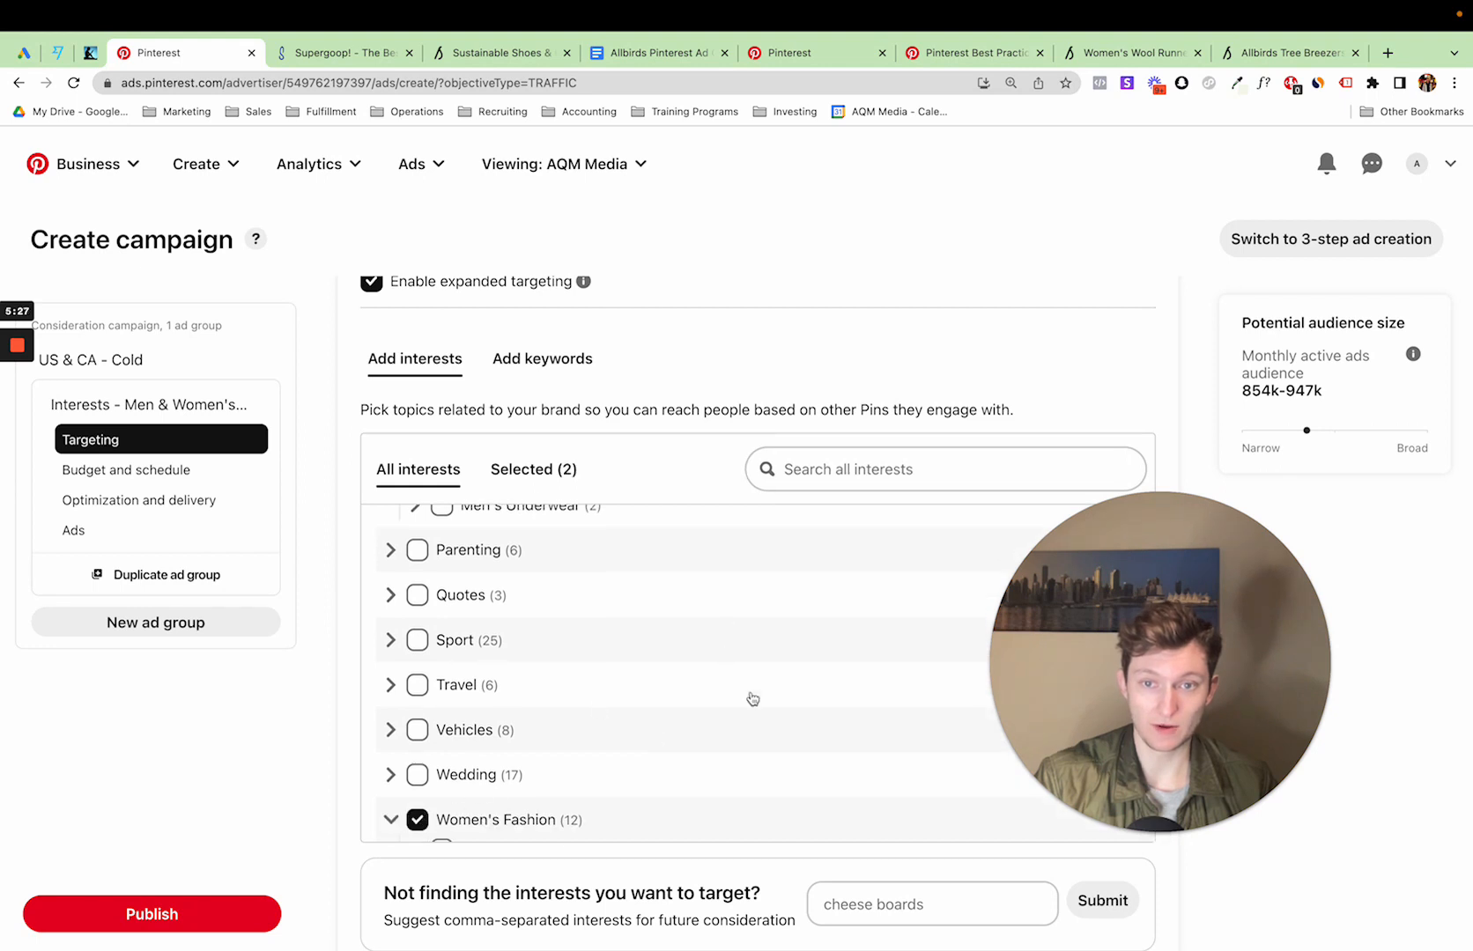
Narrow the Women's Fashion interest to its Women's Shoes subcategory and check the potential audience size
{"action": "scroll", "coordinate": [789, 678], "scroll_direction": "down", "scroll_amount": 5}
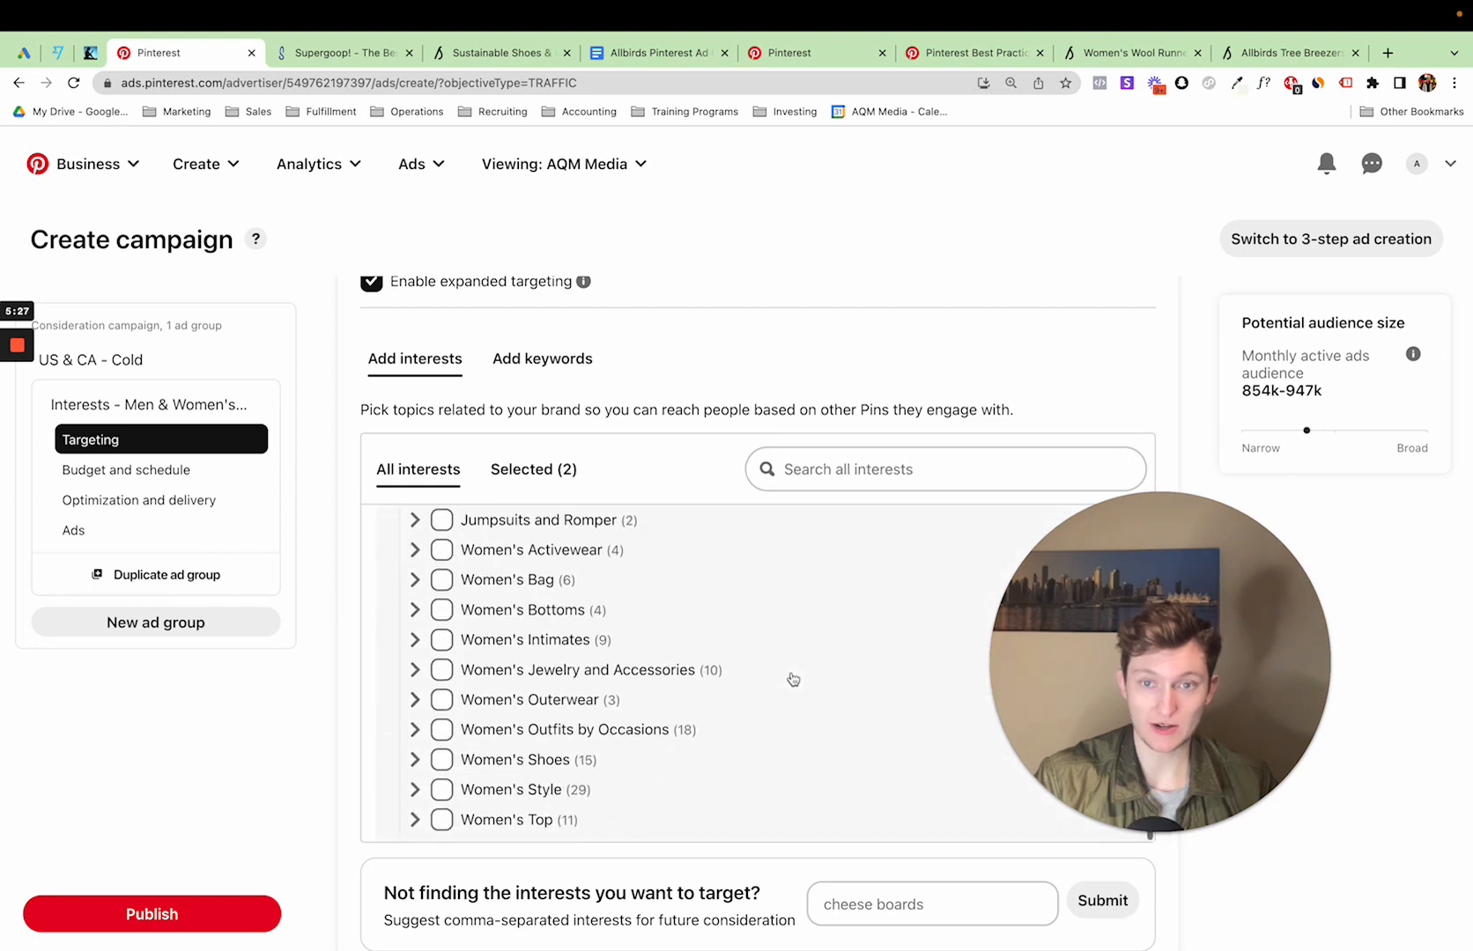
{"action": "left_click", "coordinate": [443, 760]}
{"action": "scroll", "coordinate": [657, 696], "scroll_direction": "up", "scroll_amount": 5}
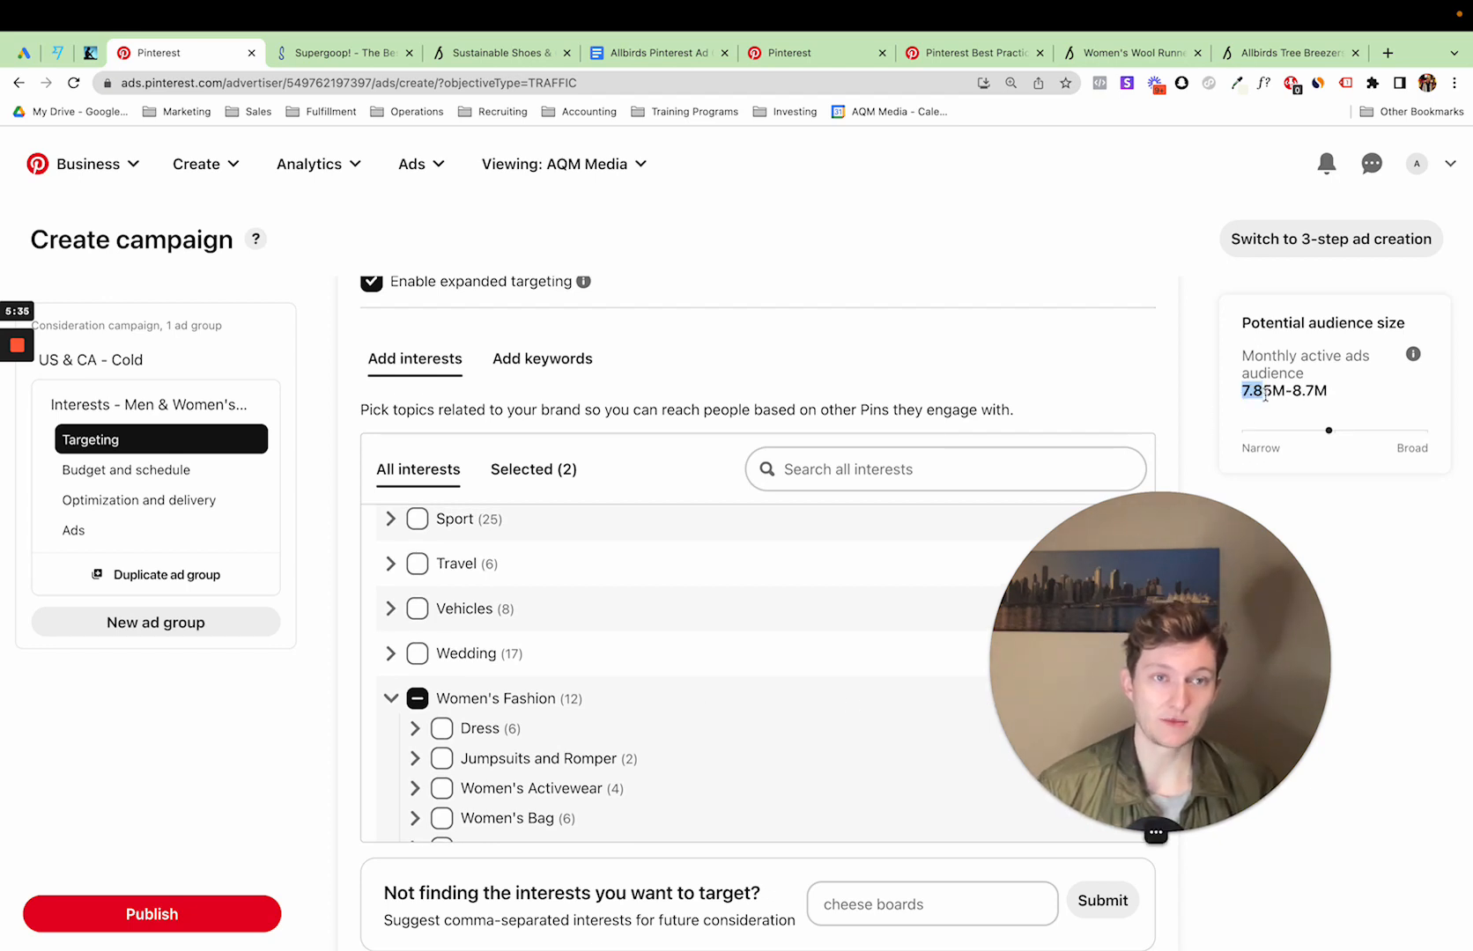
{"action": "left_click_drag", "start_coordinate": [1265, 396], "coordinate": [1297, 397]}
{"action": "left_click", "coordinate": [1335, 395]}
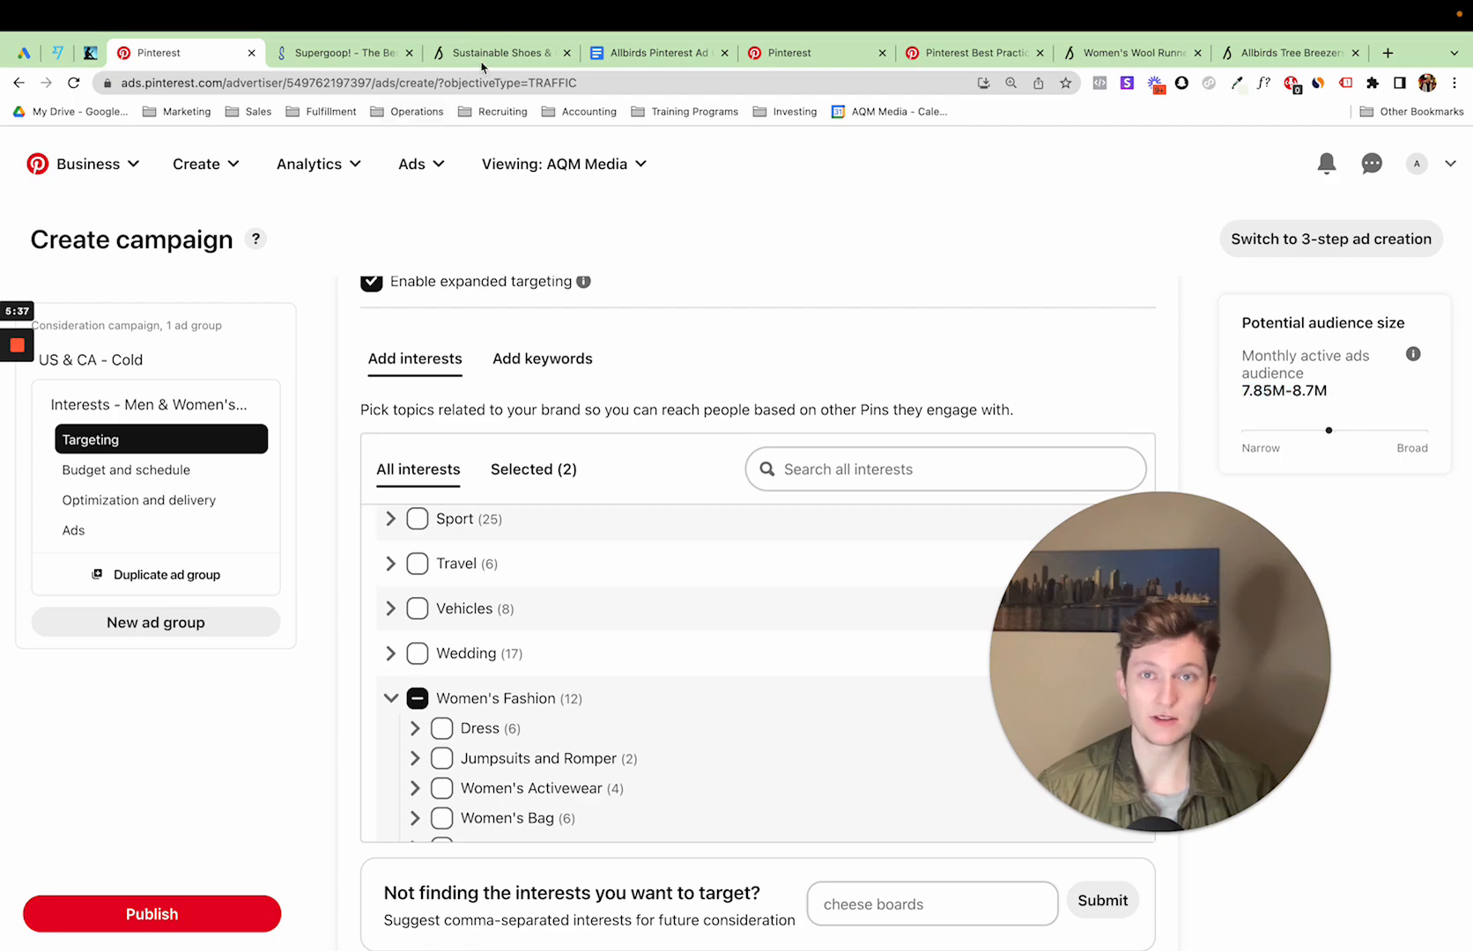
Consult the recommended audience size range in the Allbirds Pinterest ad copy document and return to the campaign draft
{"action": "left_click", "coordinate": [627, 54]}
{"action": "scroll", "coordinate": [454, 563], "scroll_direction": "down", "scroll_amount": 1}
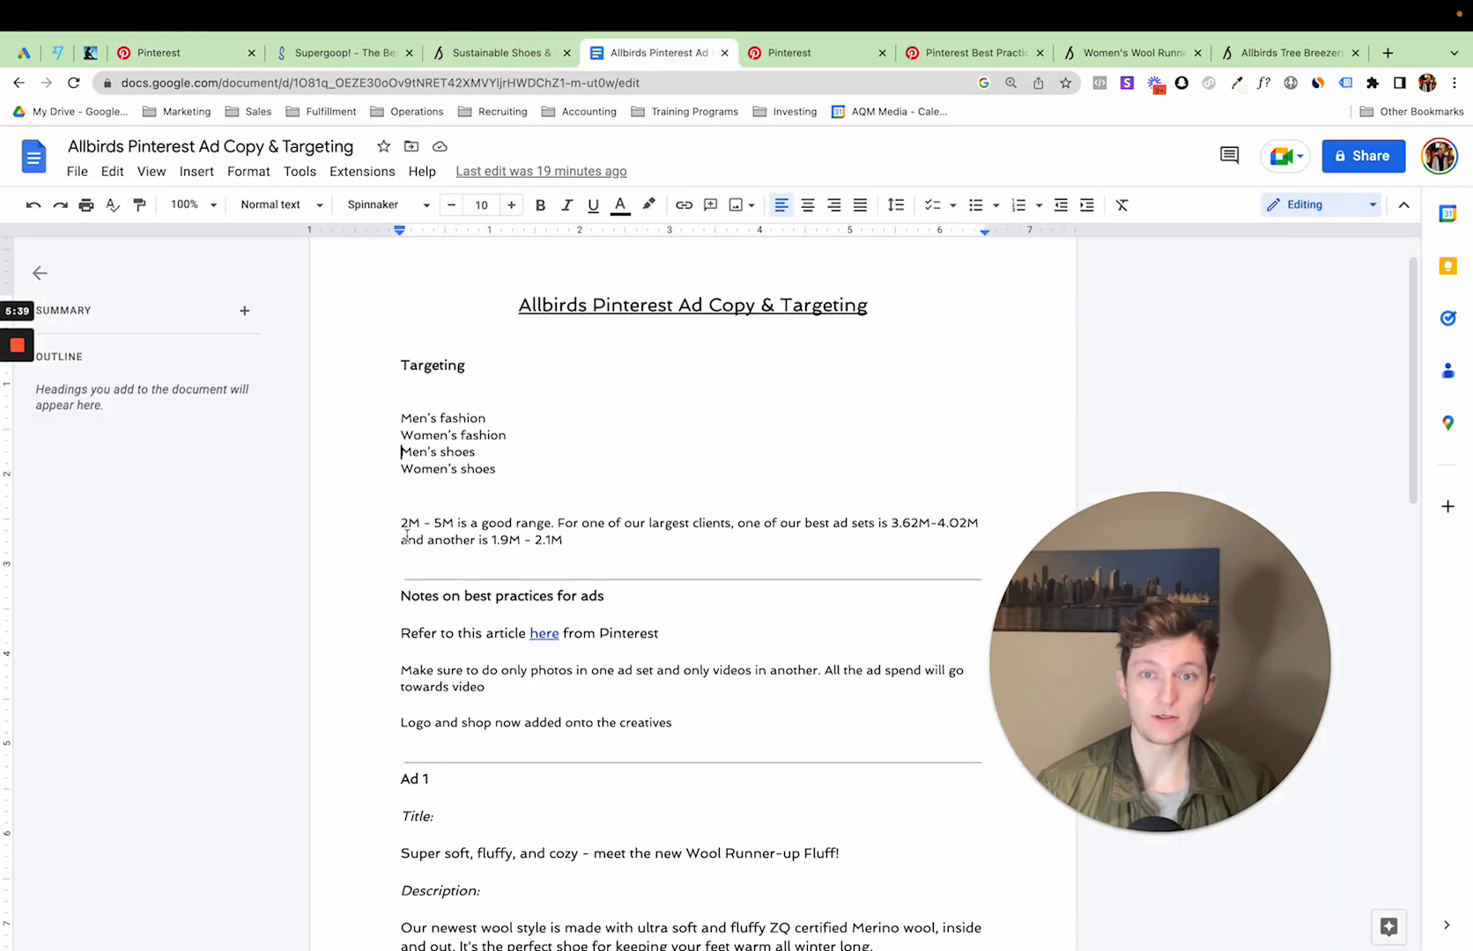
{"action": "left_click_drag", "start_coordinate": [400, 527], "coordinate": [552, 525]}
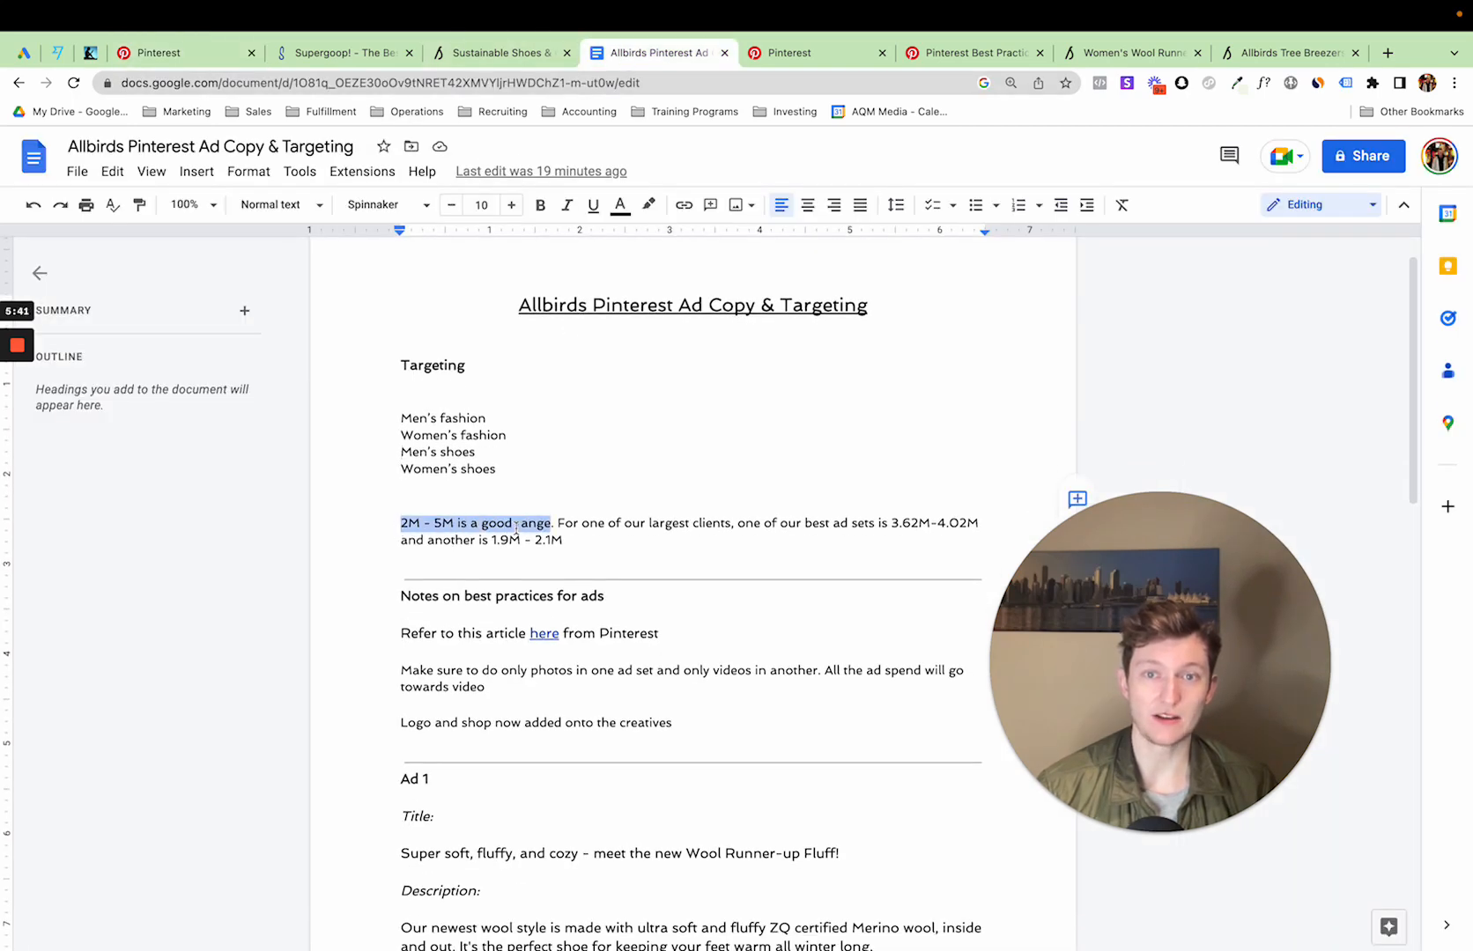
{"action": "left_click", "coordinate": [484, 522]}
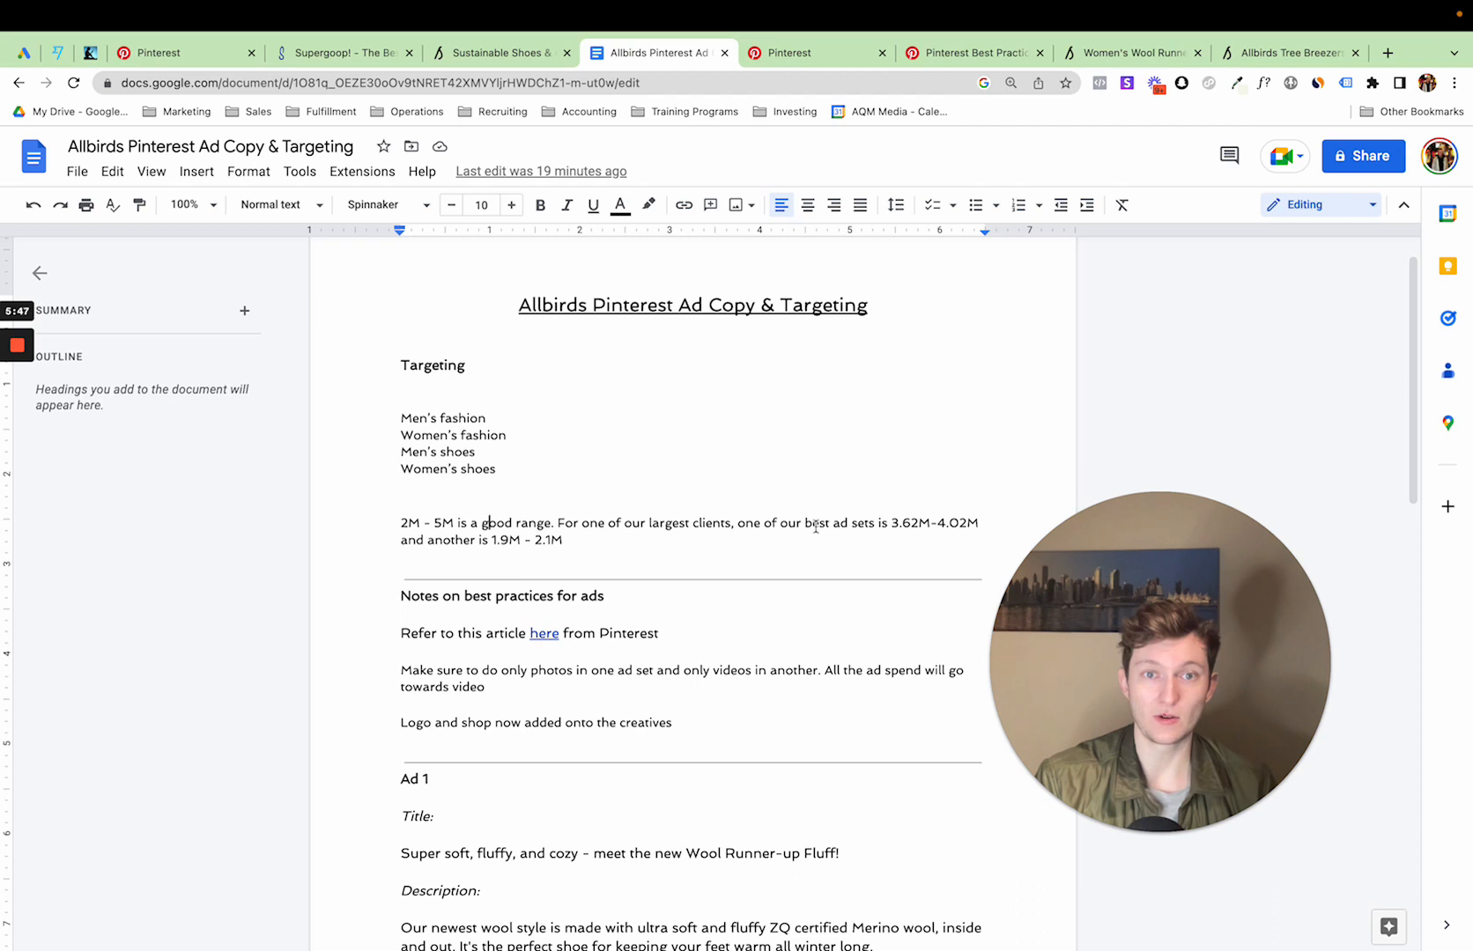
{"action": "left_click_drag", "start_coordinate": [888, 522], "coordinate": [927, 526]}
{"action": "left_click", "coordinate": [951, 524]}
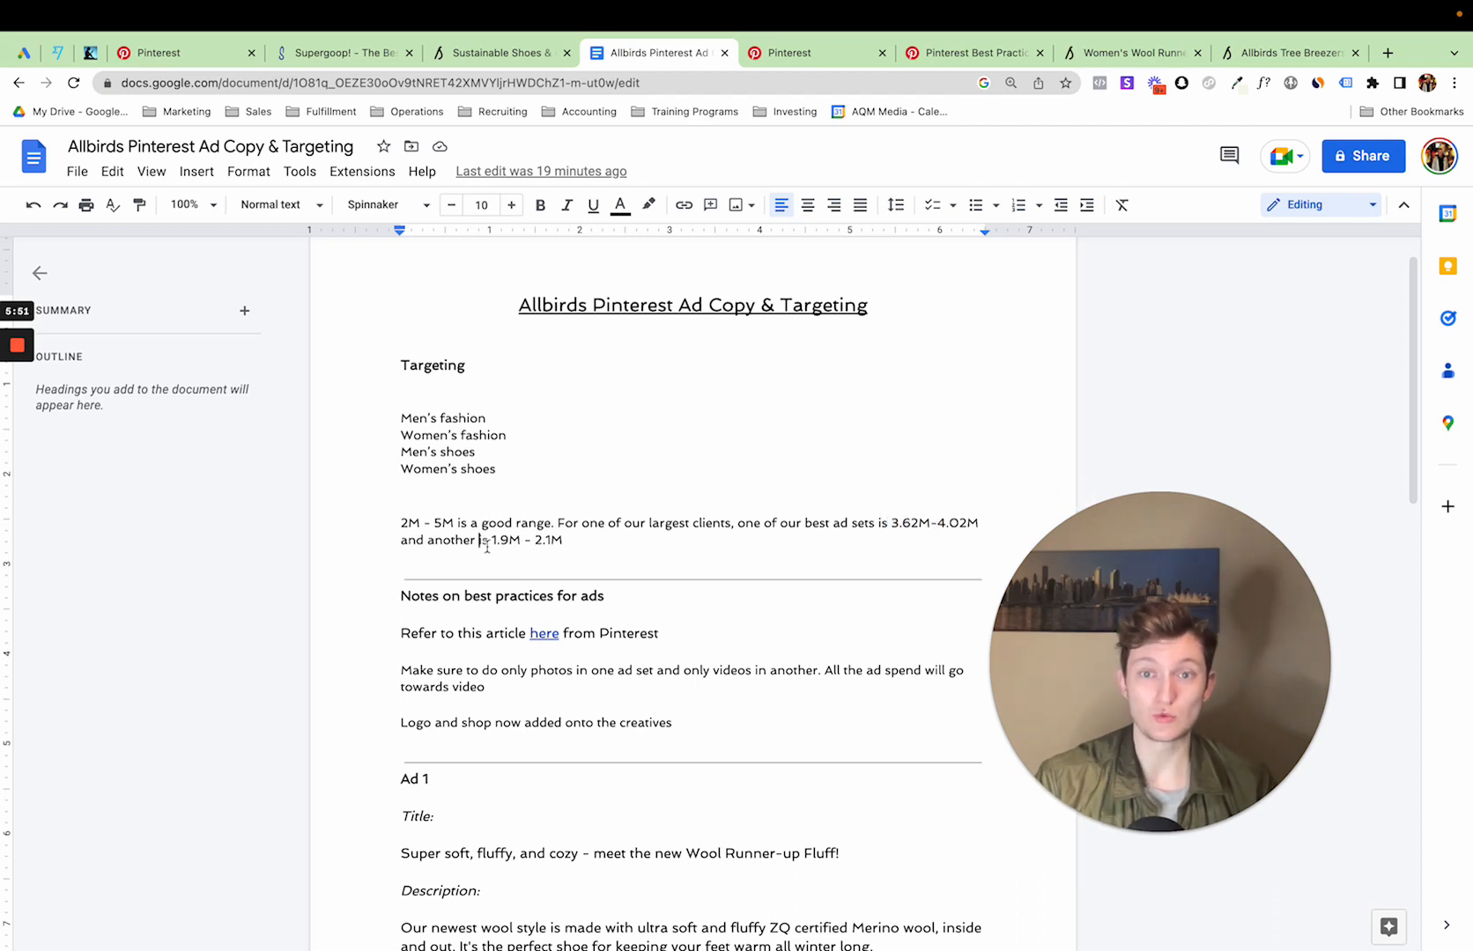
{"action": "left_click_drag", "start_coordinate": [486, 546], "coordinate": [571, 542]}
{"action": "left_click", "coordinate": [607, 543]}
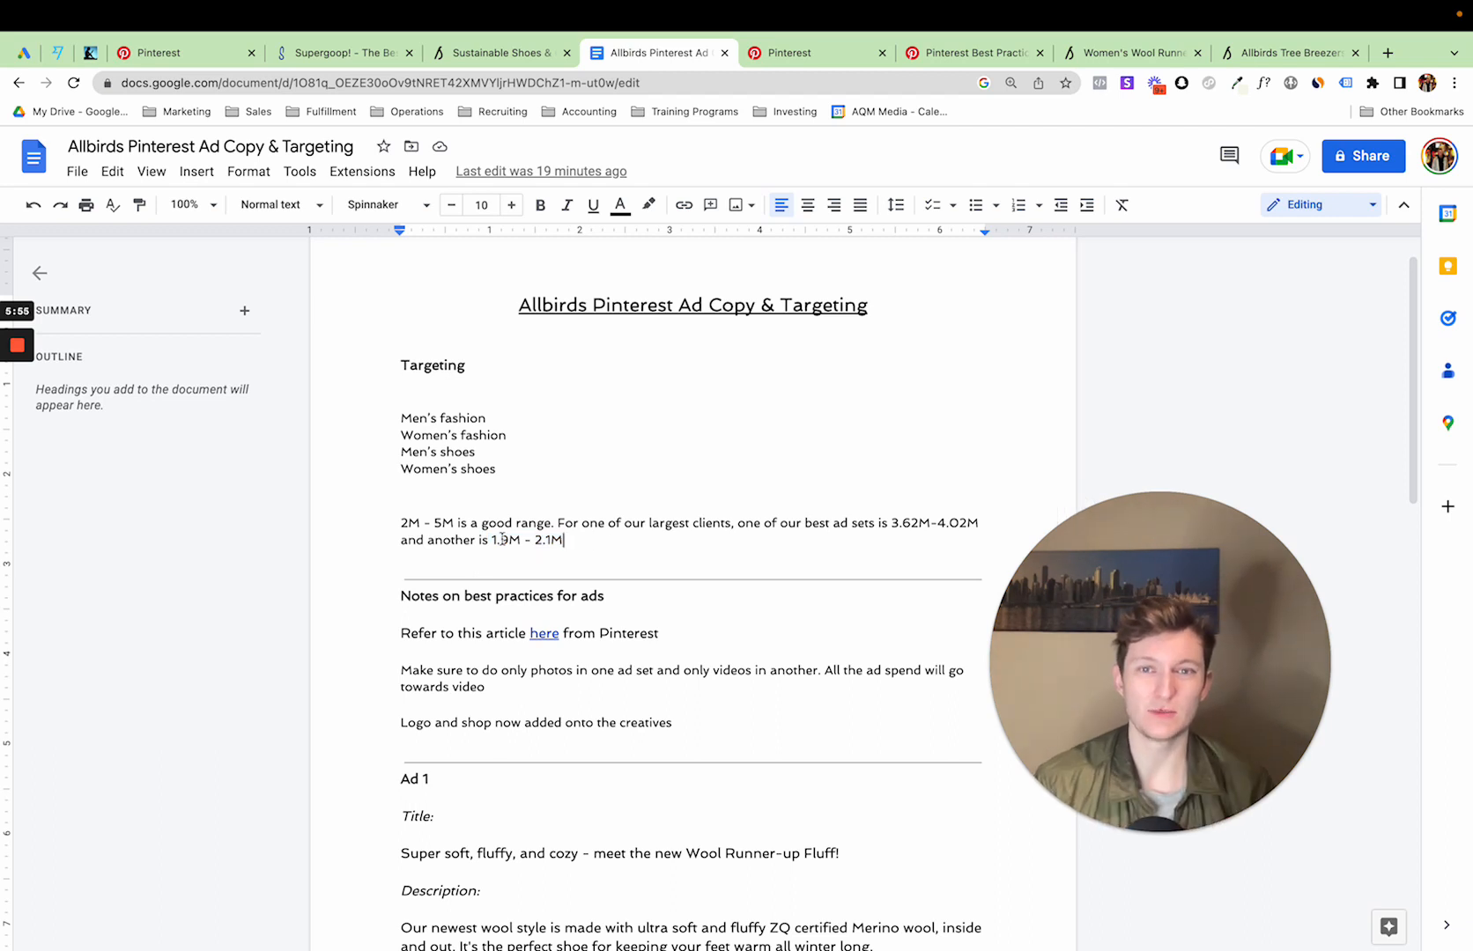
{"action": "left_click_drag", "start_coordinate": [387, 526], "coordinate": [567, 539]}
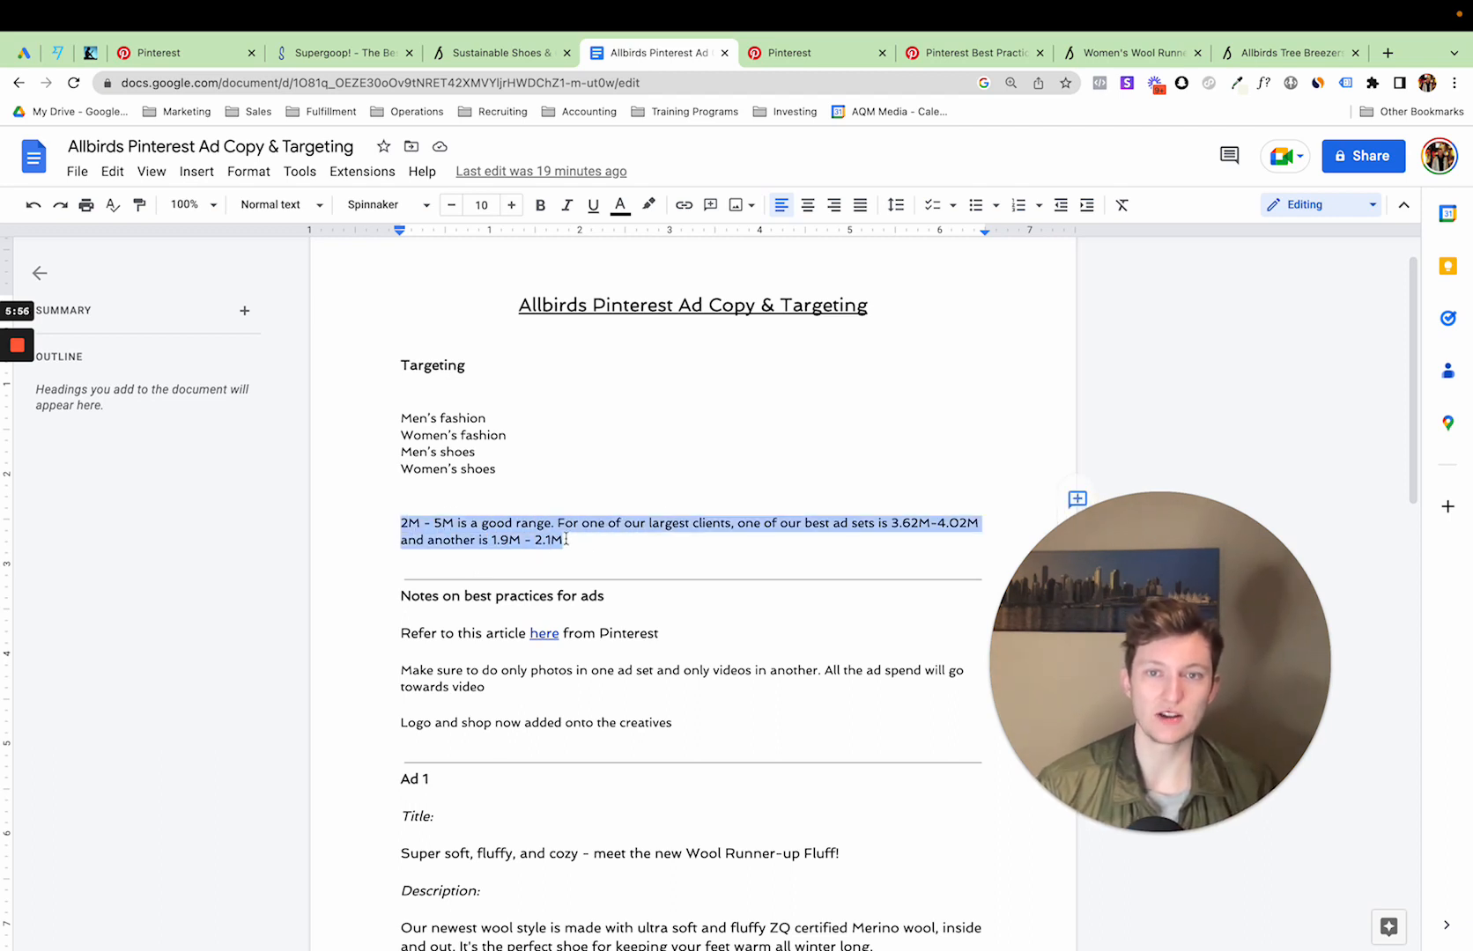
{"action": "left_click", "coordinate": [607, 541]}
{"action": "left_click", "coordinate": [167, 53]}
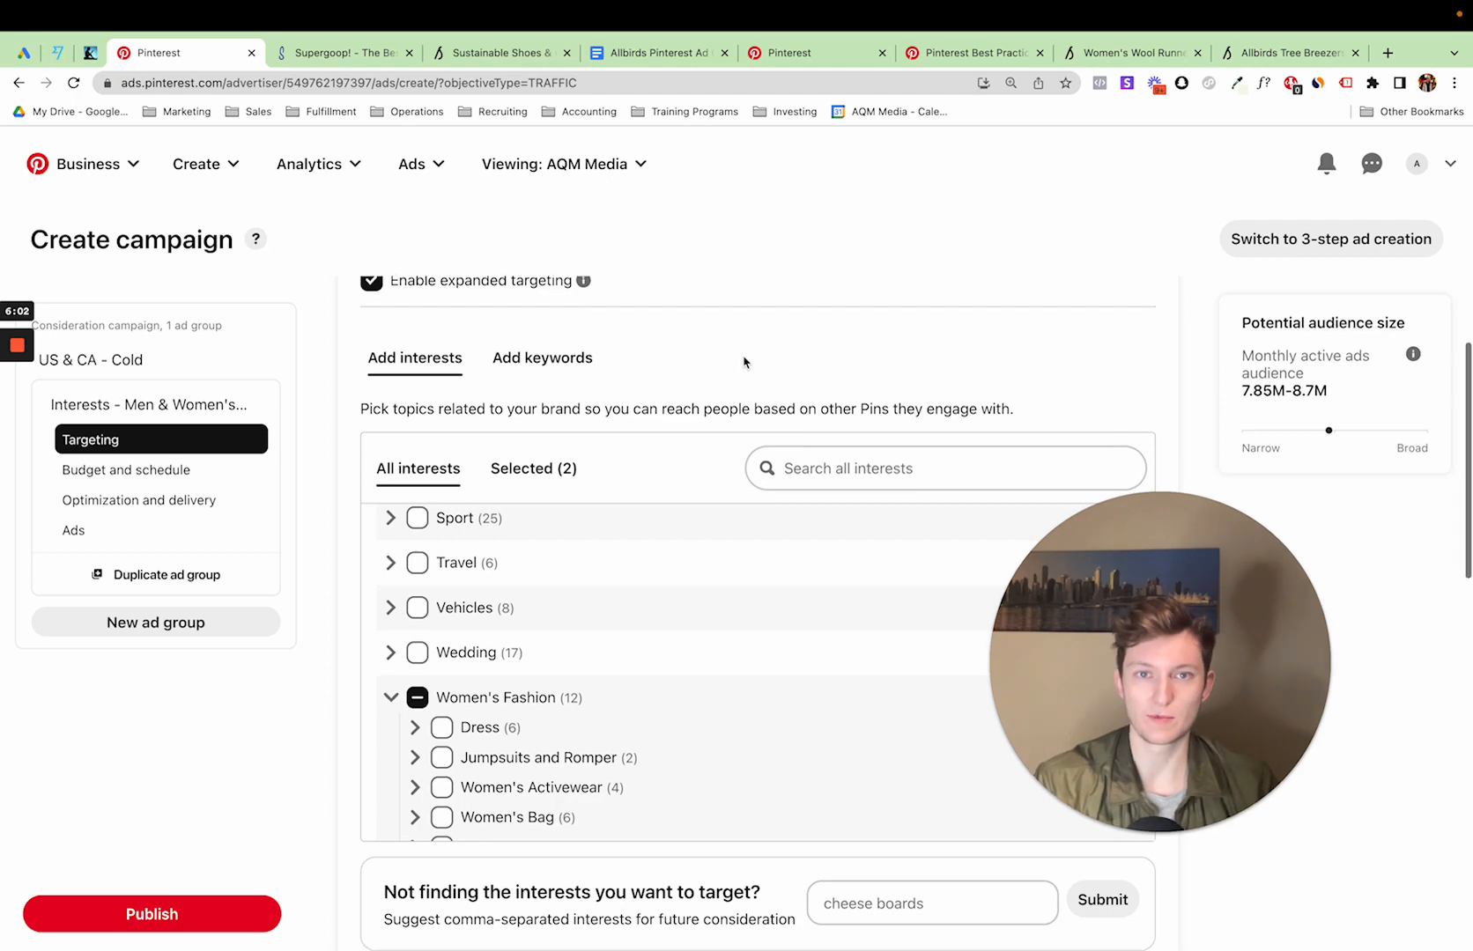
Expand the ad group's Placement and Tracking settings and examine the placement options
{"action": "scroll", "coordinate": [608, 489], "scroll_direction": "down", "scroll_amount": 10}
{"action": "scroll", "coordinate": [584, 644], "scroll_direction": "down", "scroll_amount": 6}
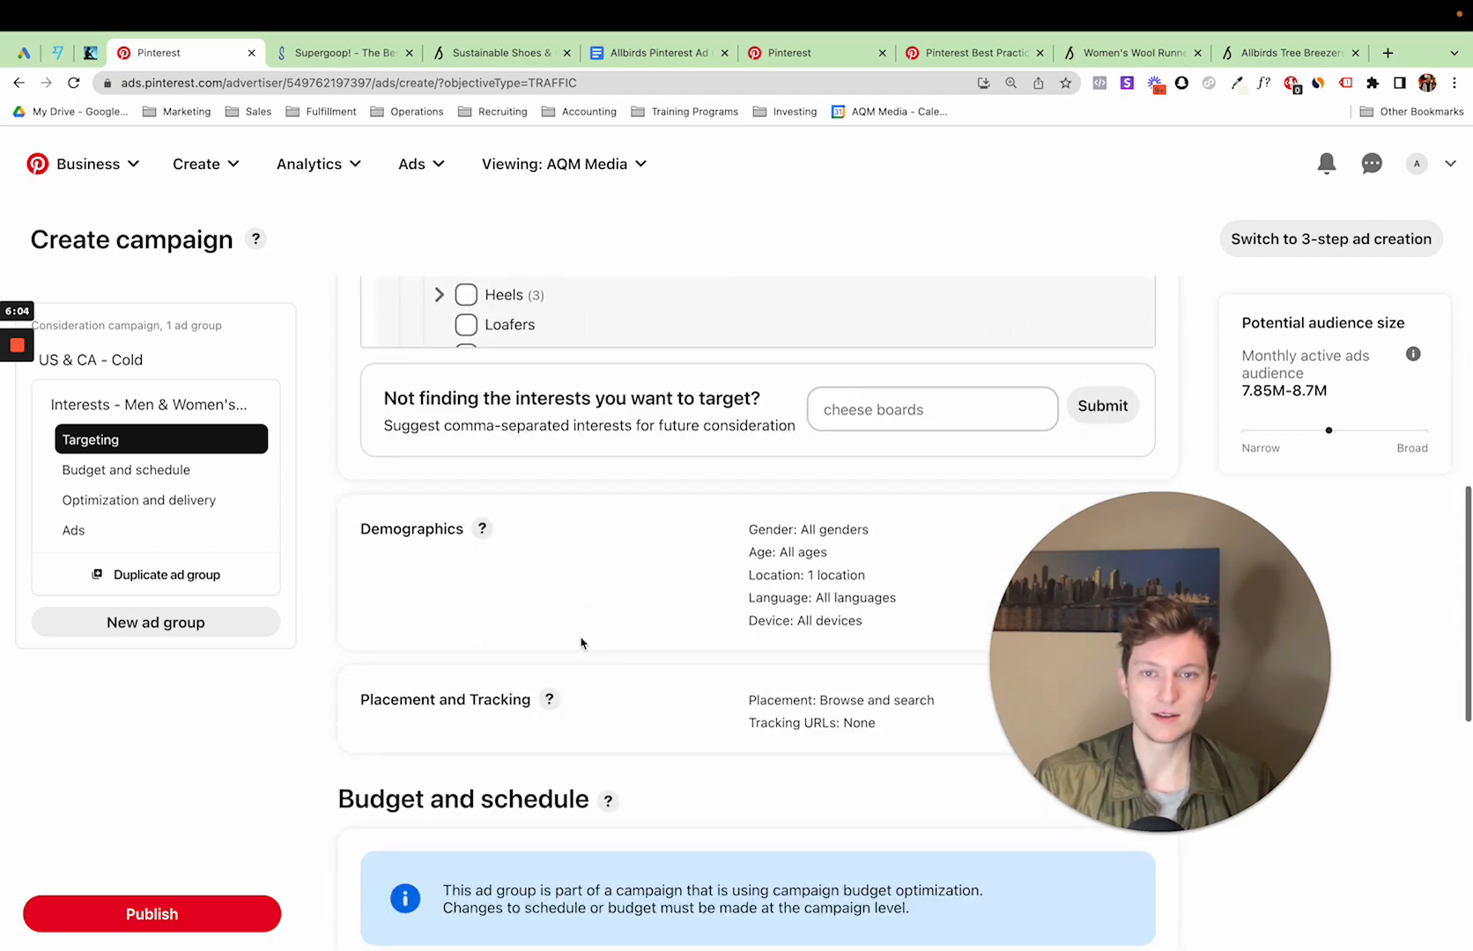
{"action": "scroll", "coordinate": [755, 554], "scroll_direction": "down", "scroll_amount": 4}
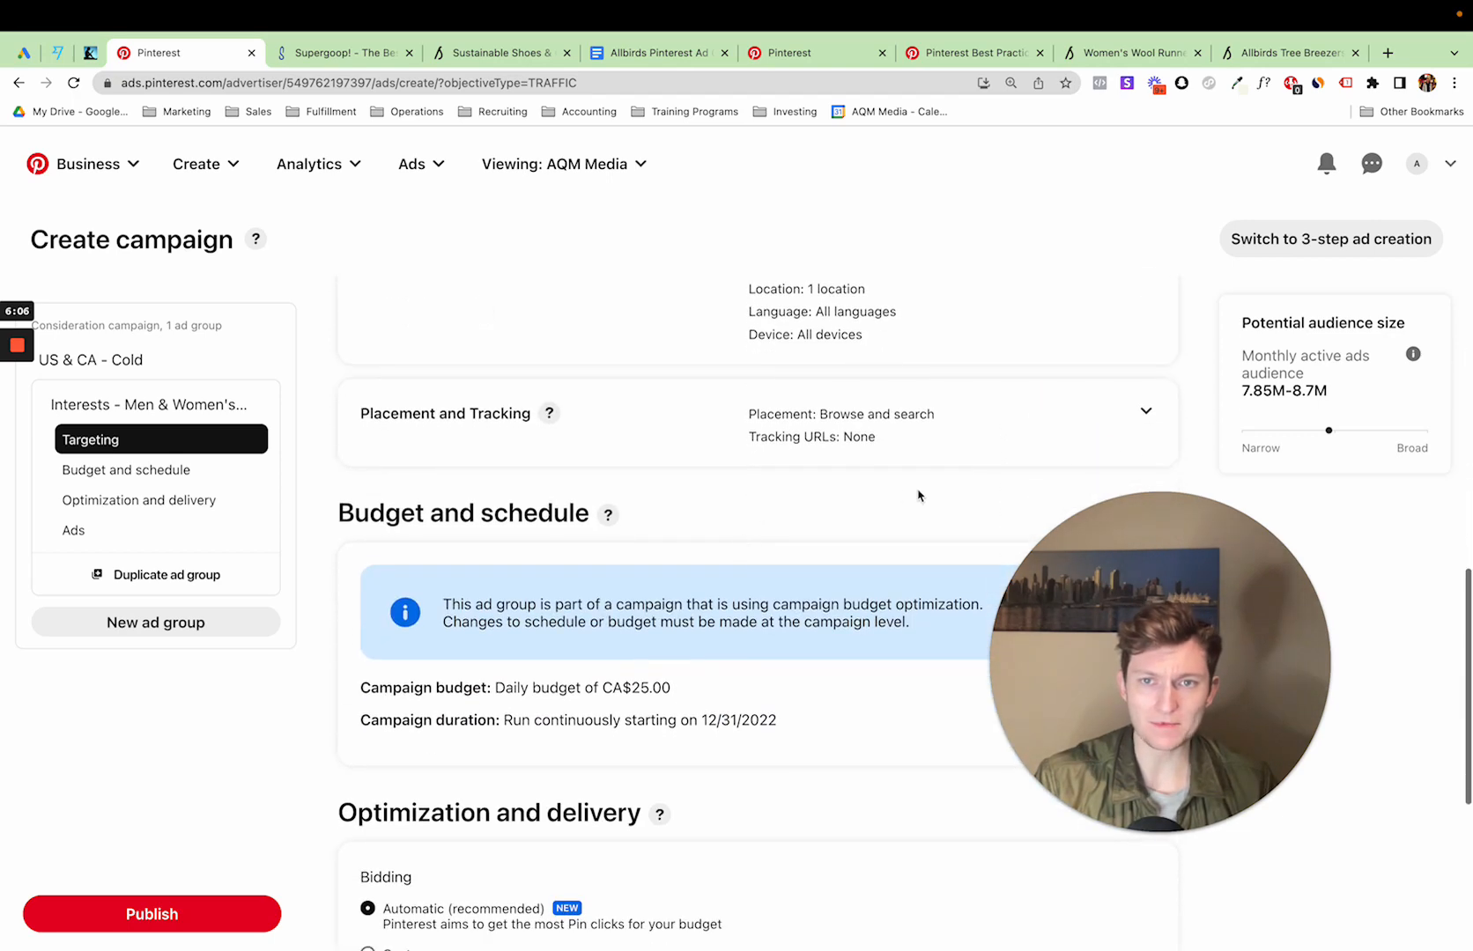
{"action": "left_click", "coordinate": [1145, 372]}
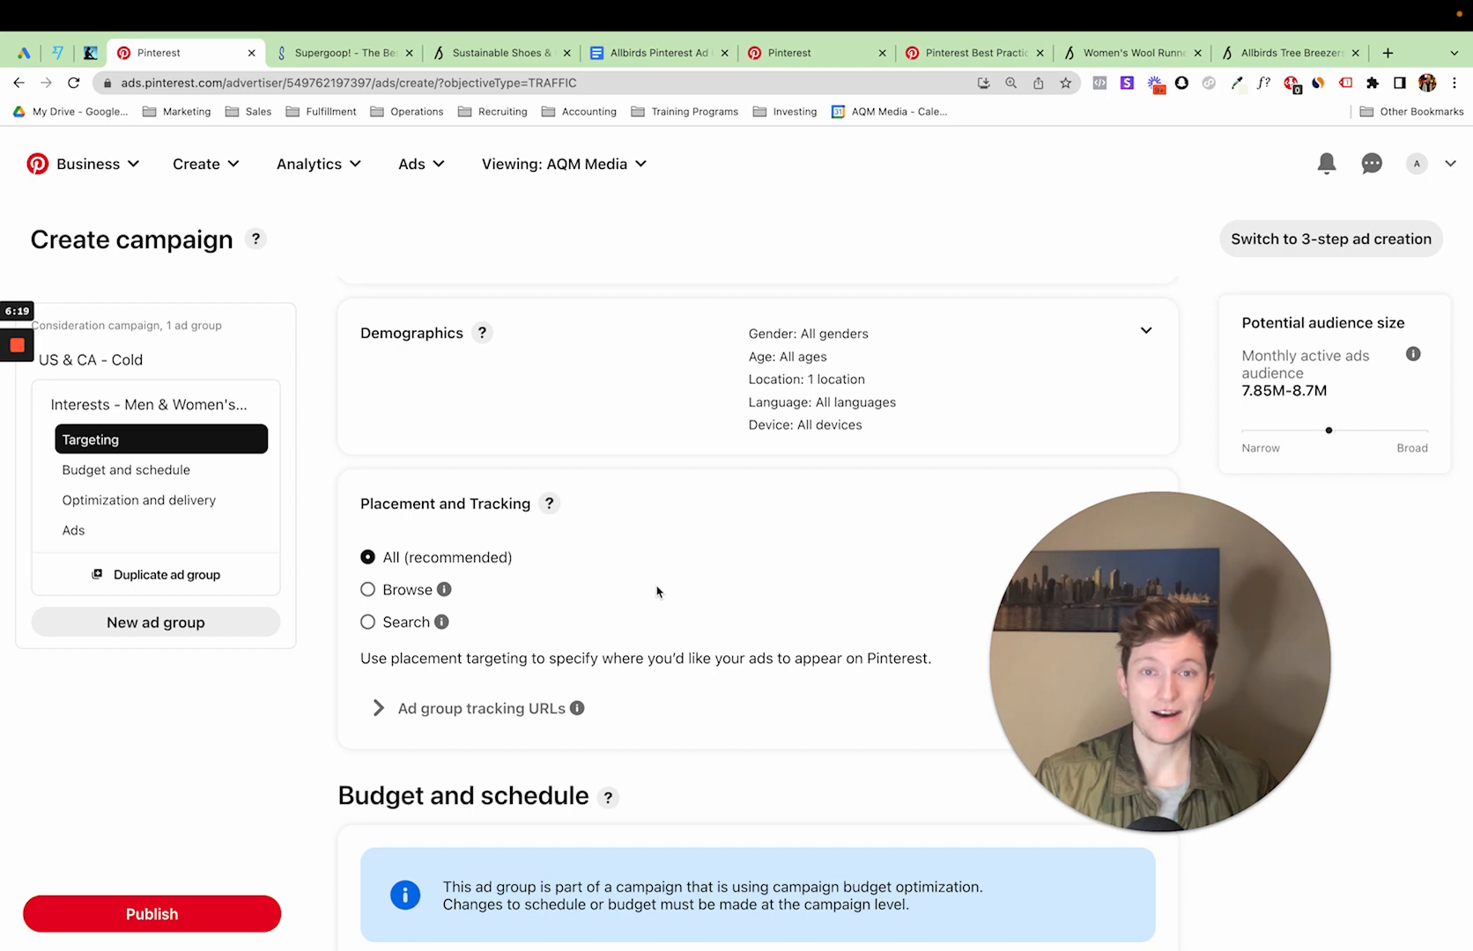
{"action": "scroll", "coordinate": [657, 592], "scroll_direction": "down", "scroll_amount": 3}
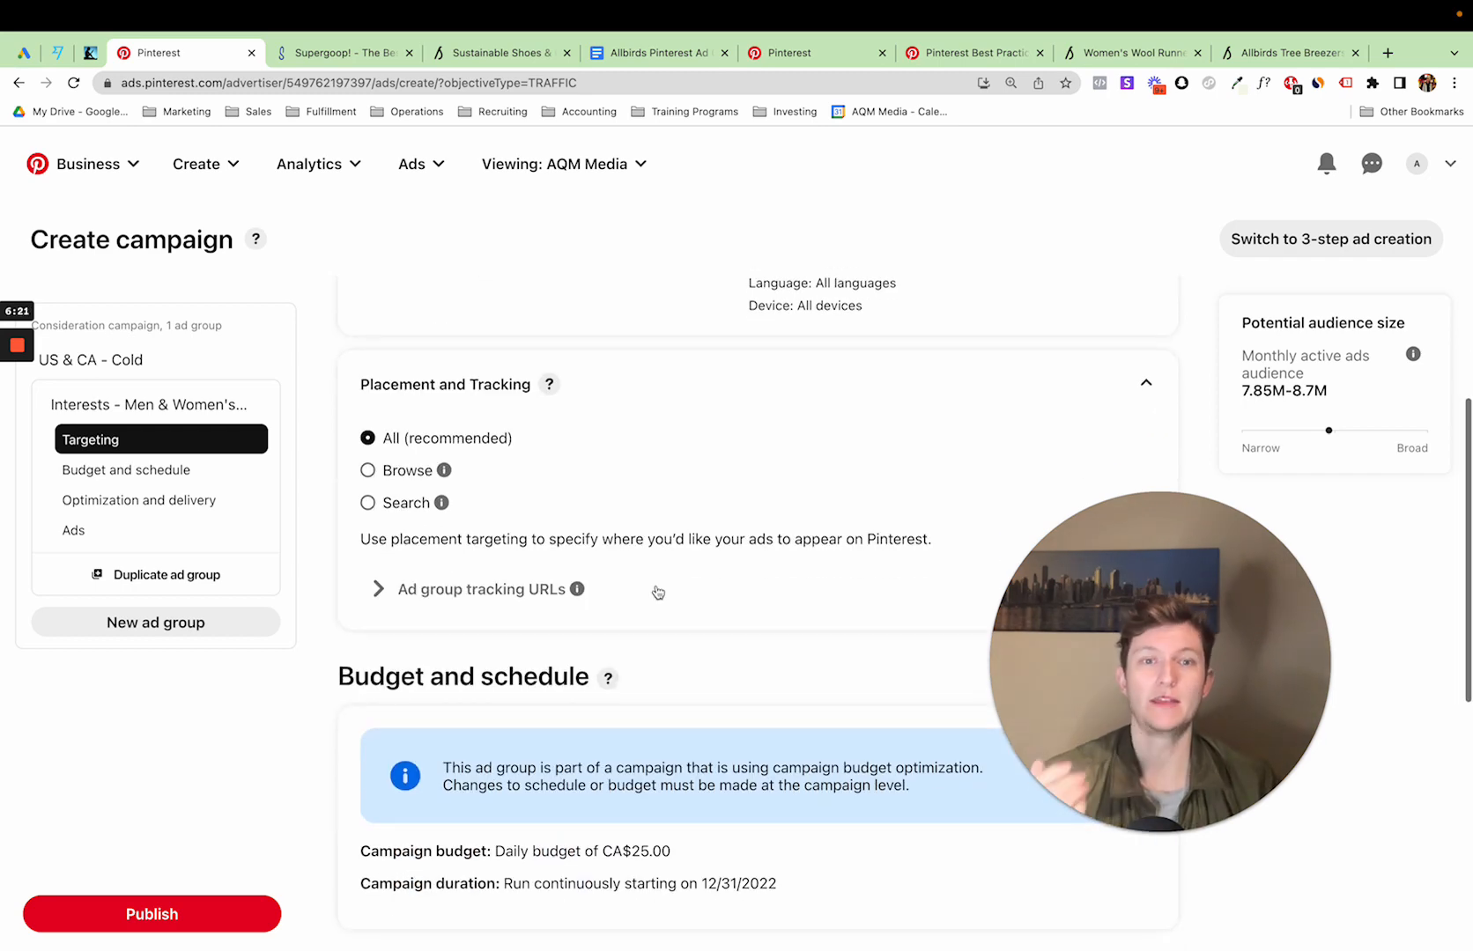
Review the ad group's budget and schedule, bidding options and the choices for adding Pins to promote
{"action": "scroll", "coordinate": [658, 592], "scroll_direction": "down", "scroll_amount": 4}
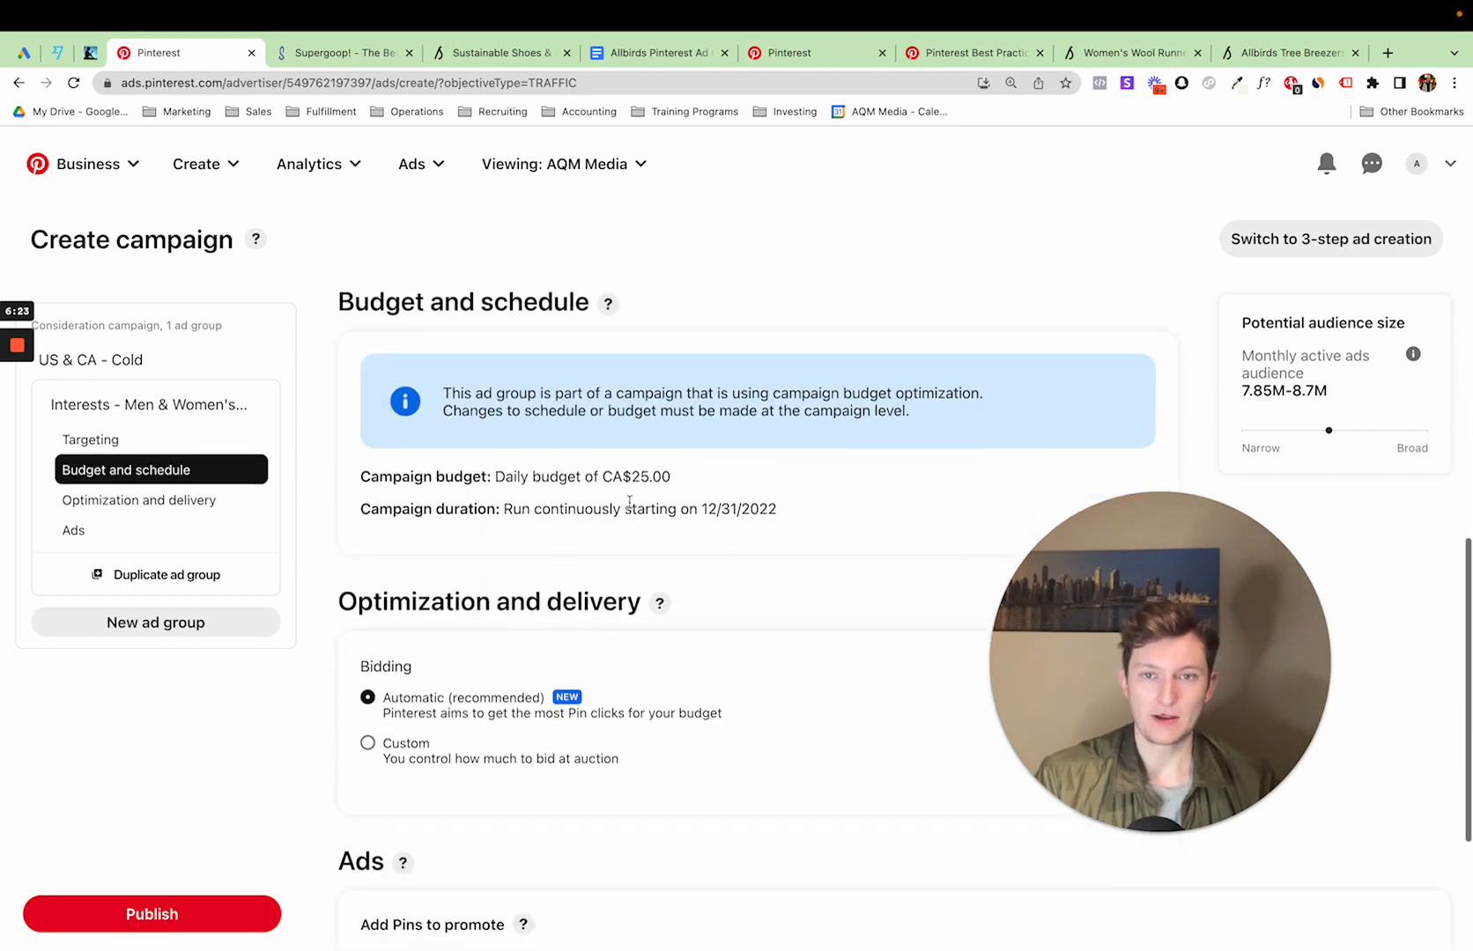
{"action": "scroll", "coordinate": [630, 508], "scroll_direction": "down", "scroll_amount": 4}
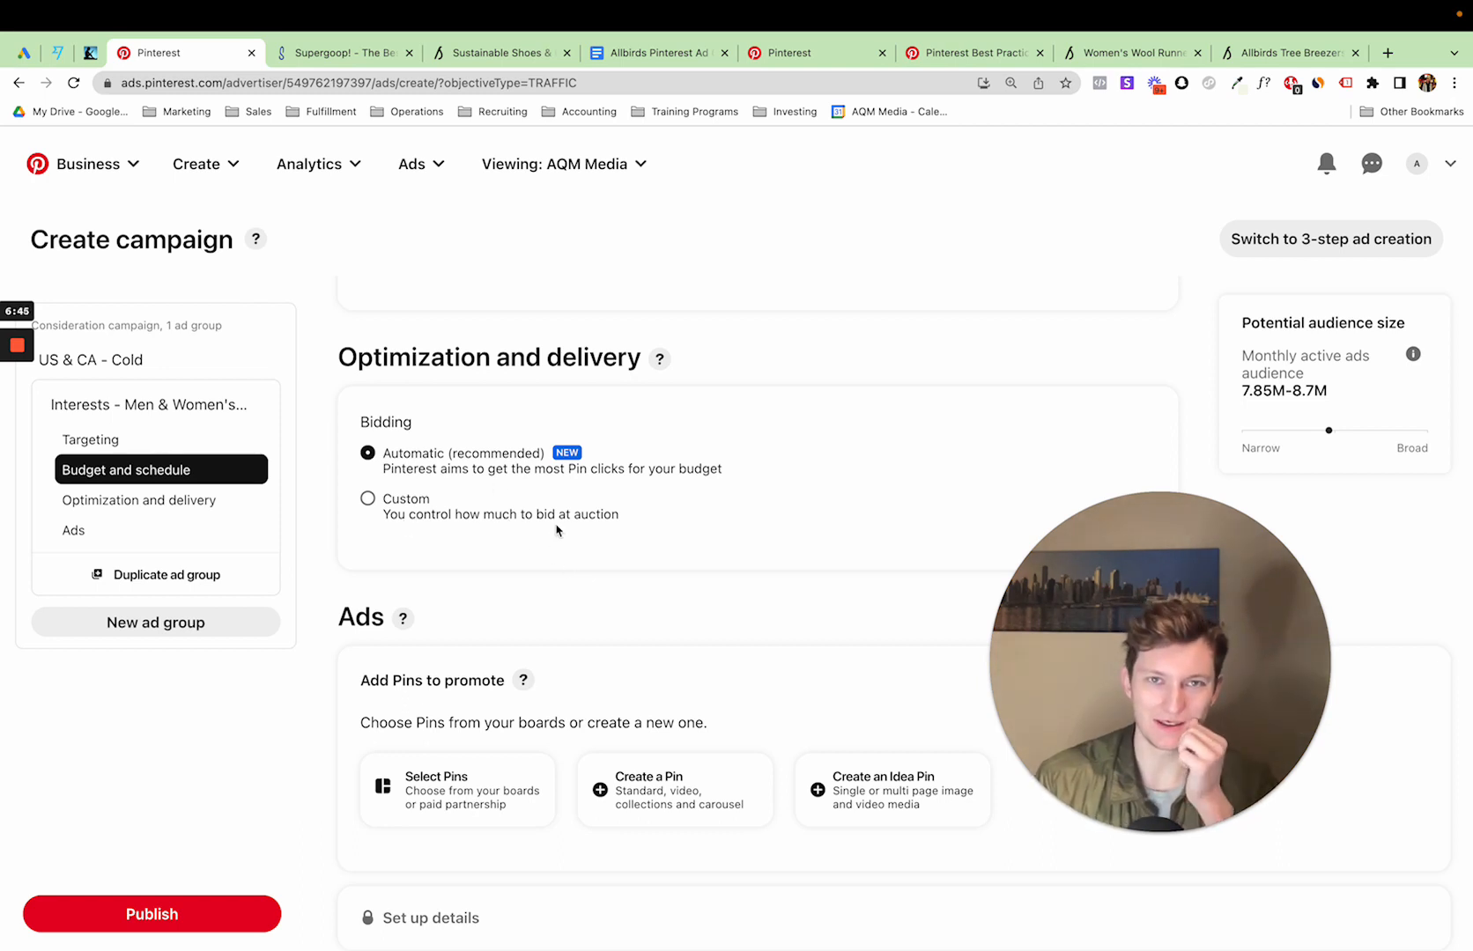
{"action": "scroll", "coordinate": [520, 571], "scroll_direction": "down", "scroll_amount": 1}
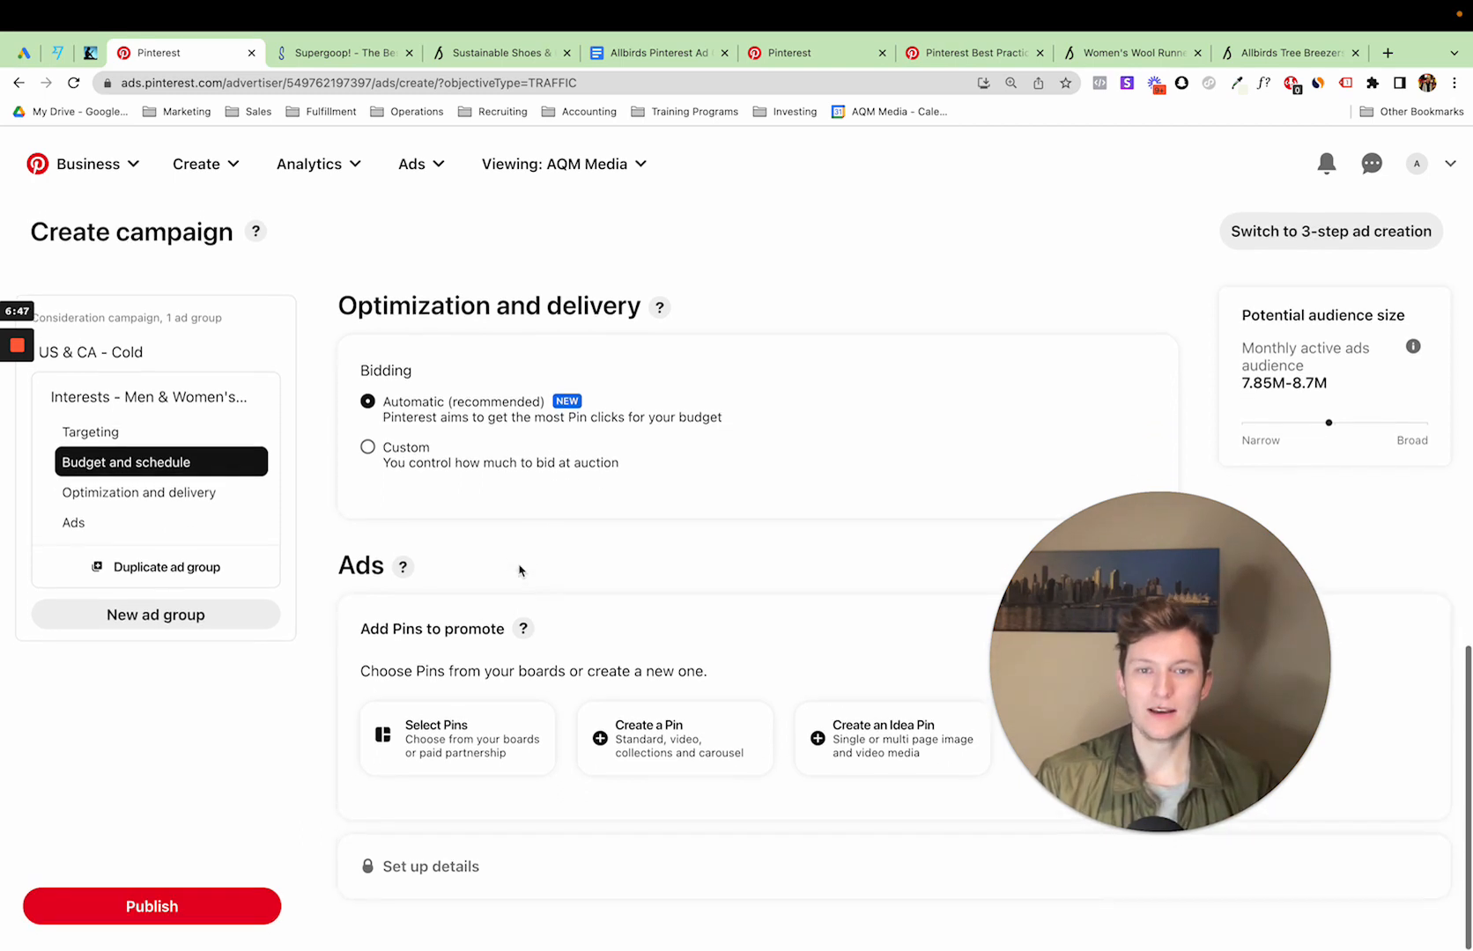
{"action": "scroll", "coordinate": [520, 570], "scroll_direction": "up", "scroll_amount": 1}
{"action": "scroll", "coordinate": [681, 541], "scroll_direction": "down", "scroll_amount": 1}
{"action": "scroll", "coordinate": [681, 541], "scroll_direction": "down", "scroll_amount": 1}
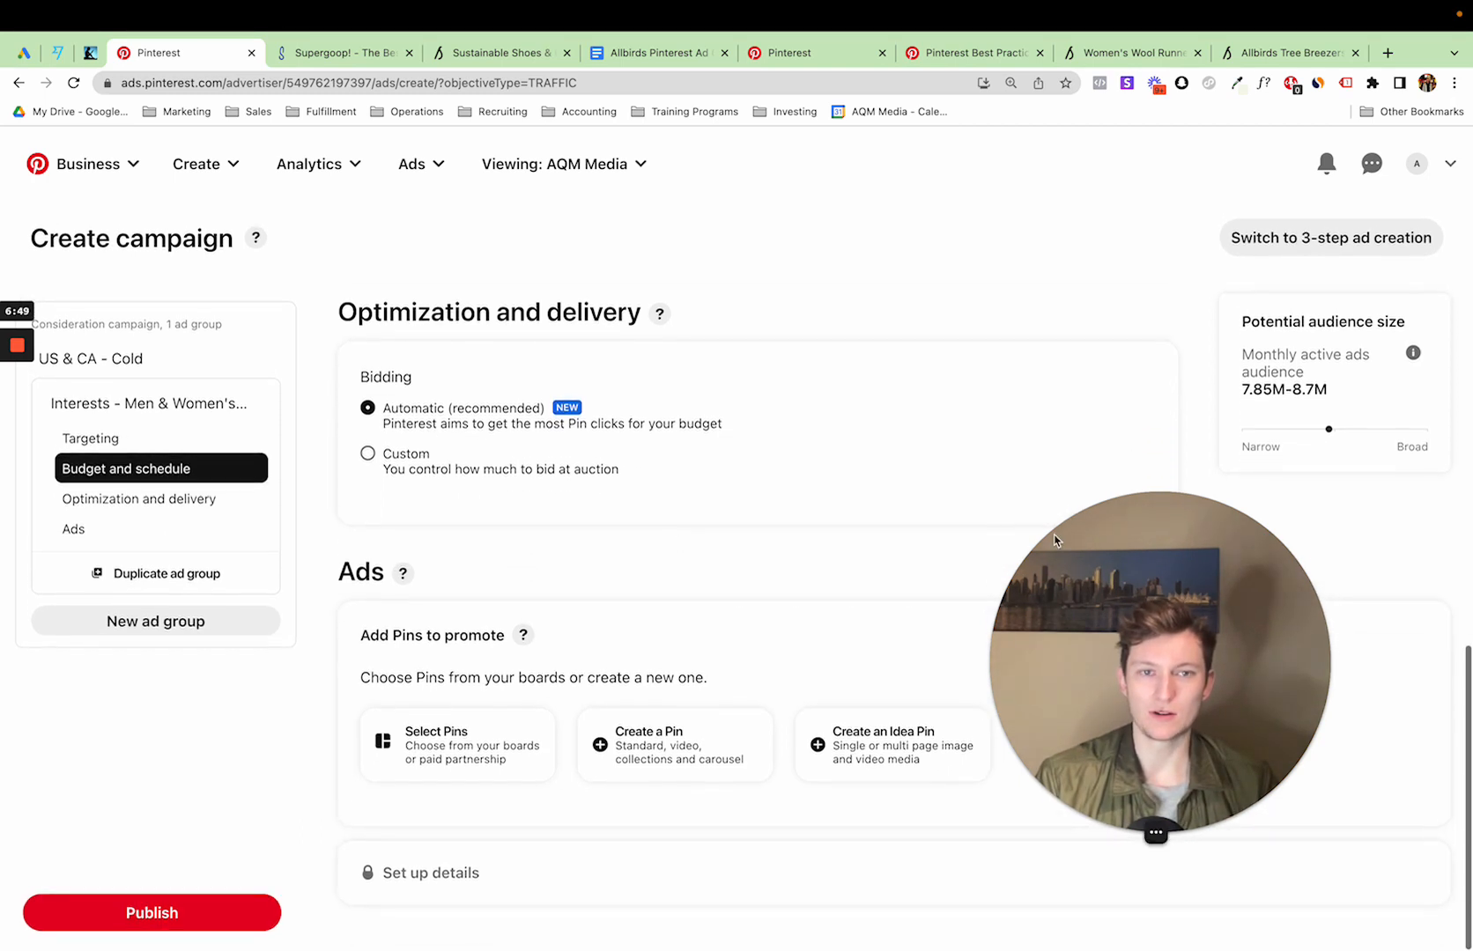
Start creating a new Pin for the ad group in the Pin builder
{"action": "left_click_drag", "start_coordinate": [1058, 535], "coordinate": [1074, 276]}
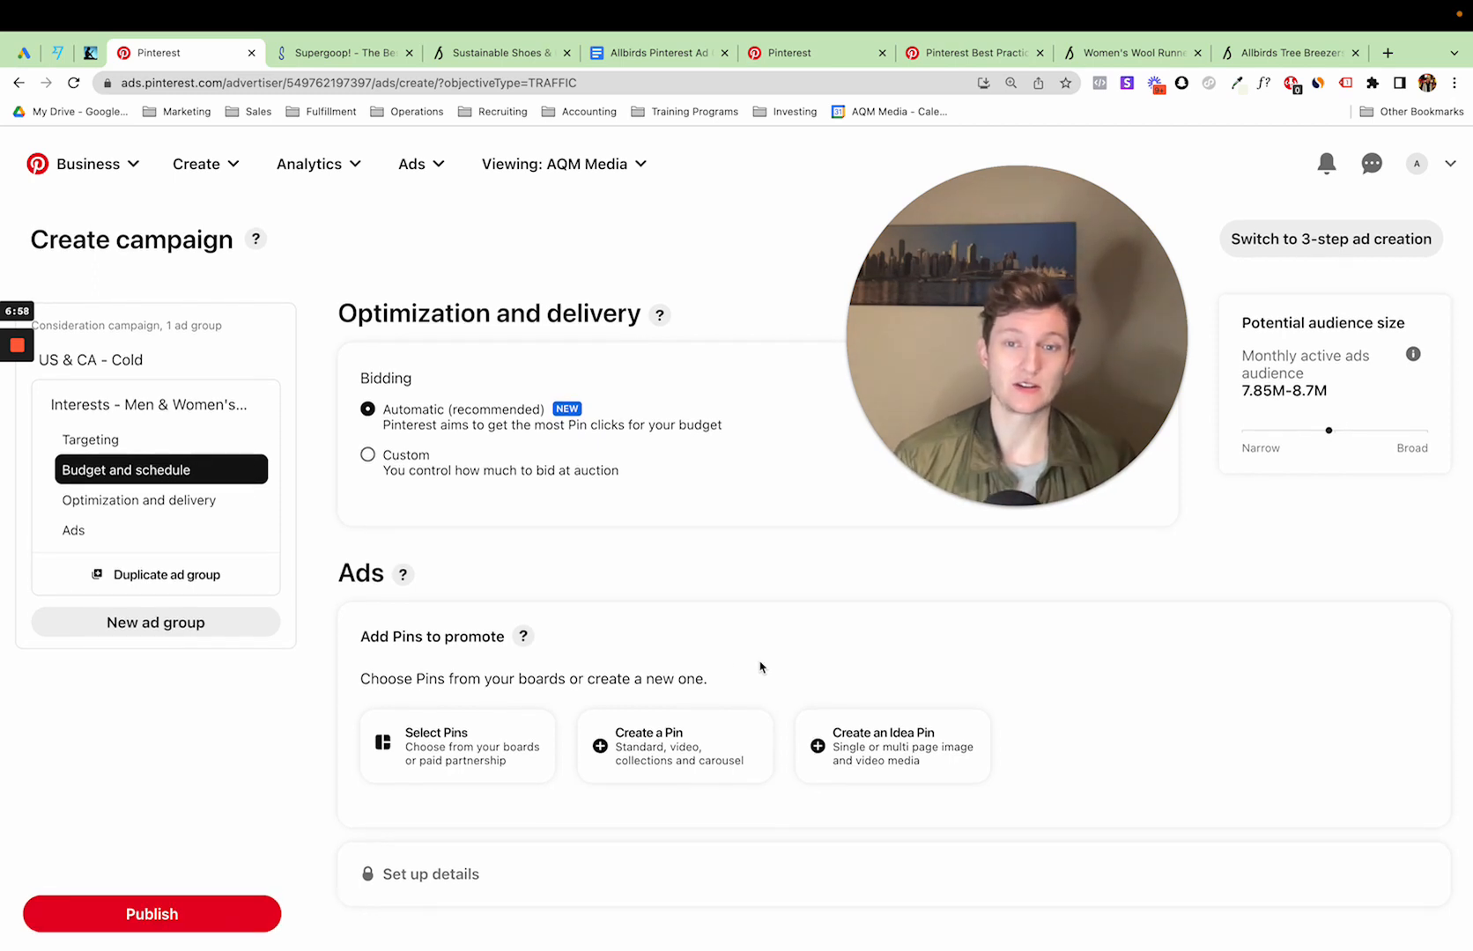
{"action": "left_click", "coordinate": [606, 749]}
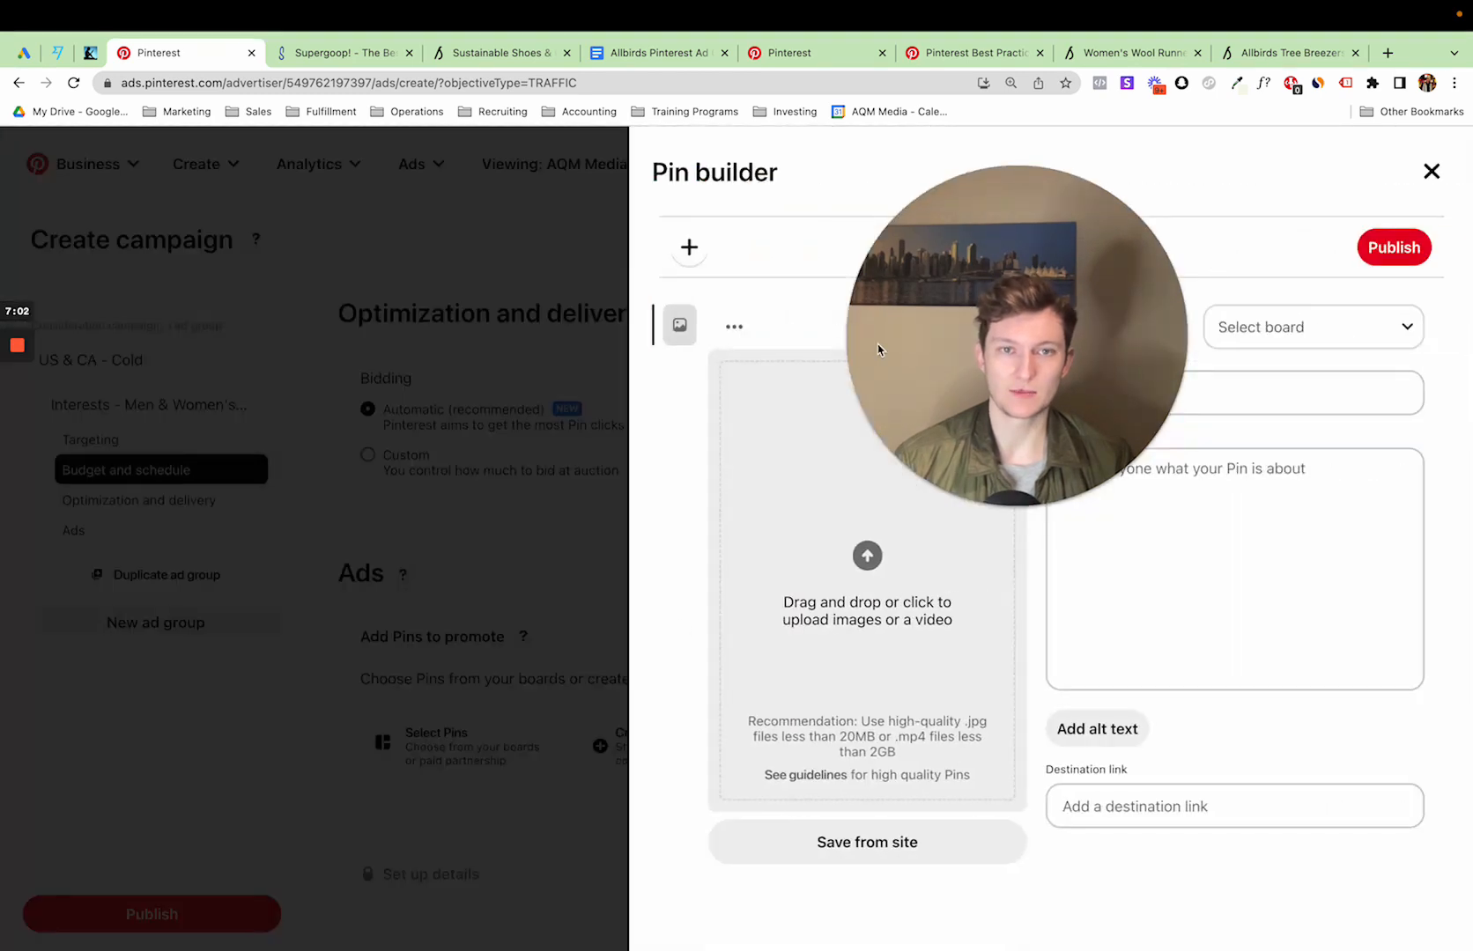
{"action": "left_click_drag", "start_coordinate": [822, 408], "coordinate": [466, 565]}
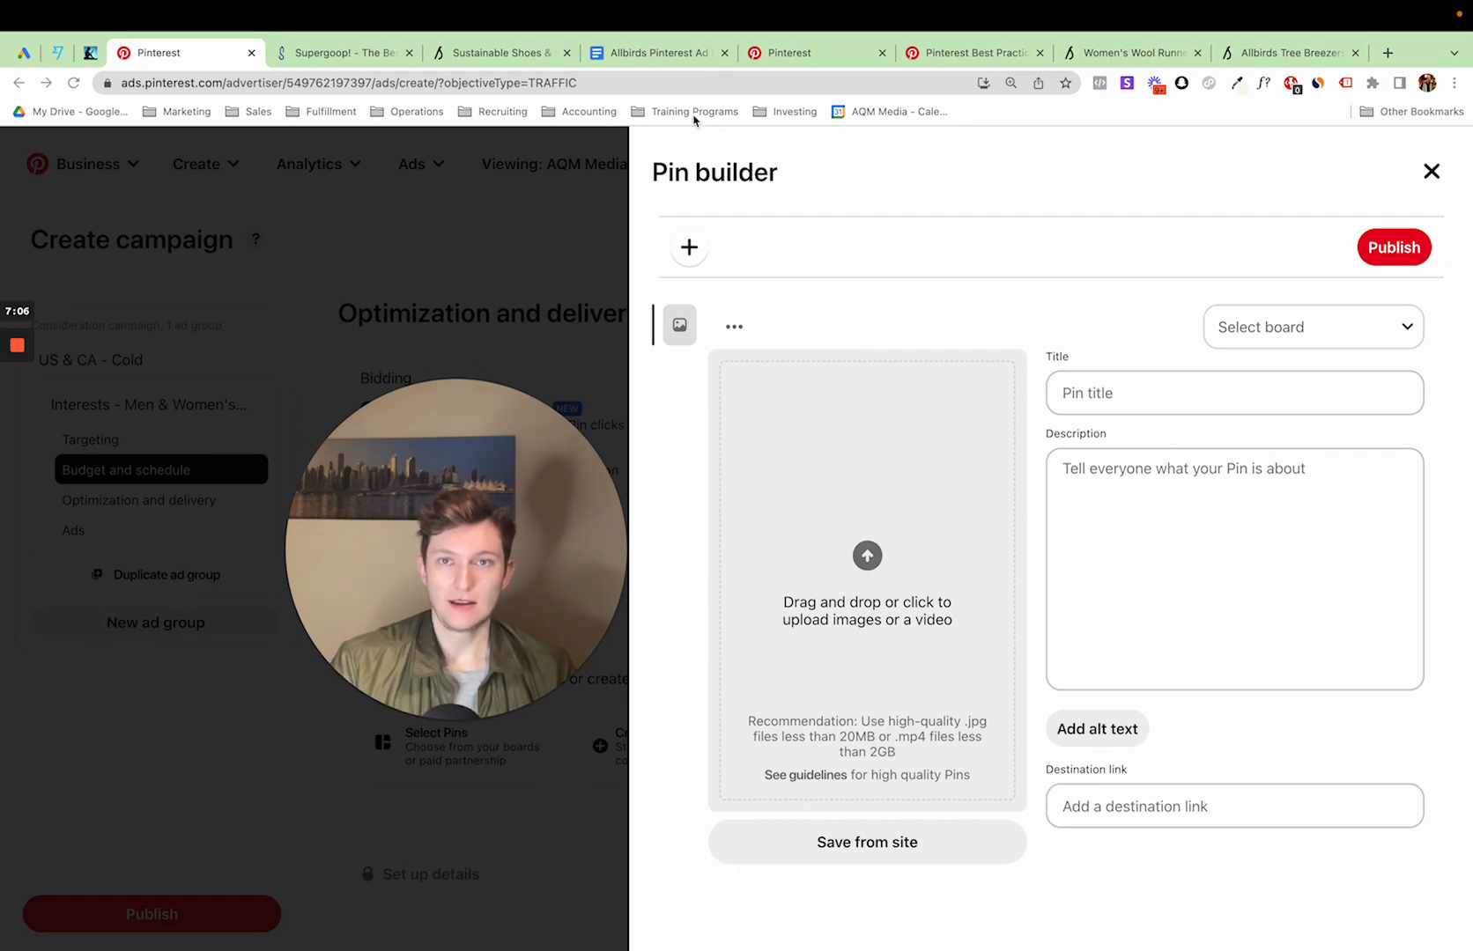
Read the notes on best practices for ads in the Allbirds Pinterest ad copy document
{"action": "left_click", "coordinate": [634, 51]}
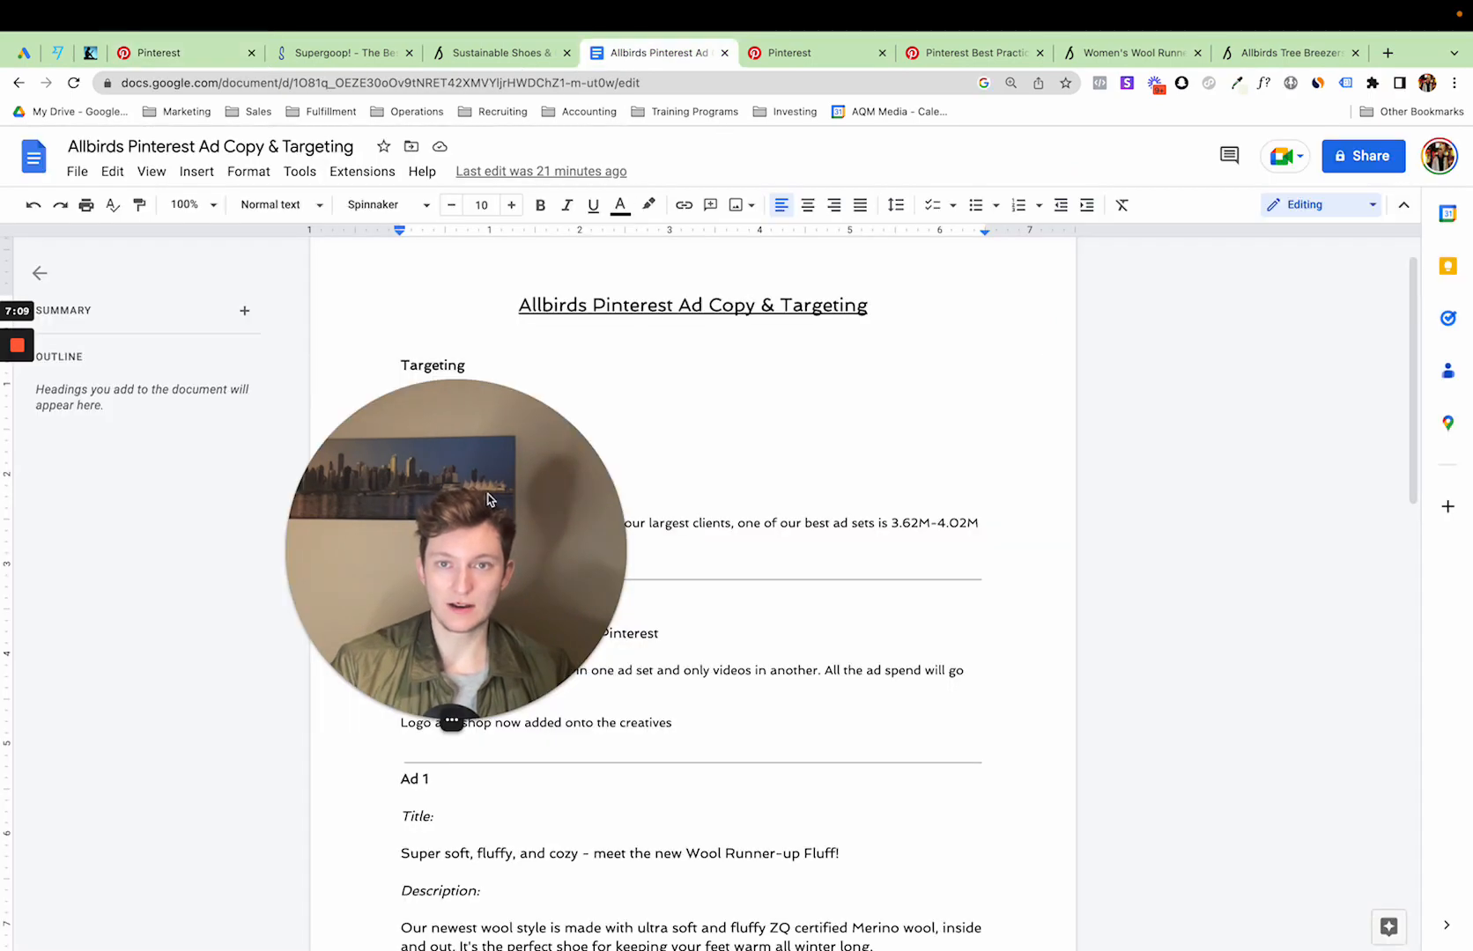
{"action": "left_click_drag", "start_coordinate": [490, 499], "coordinate": [1235, 371]}
{"action": "scroll", "coordinate": [361, 621], "scroll_direction": "down", "scroll_amount": 3}
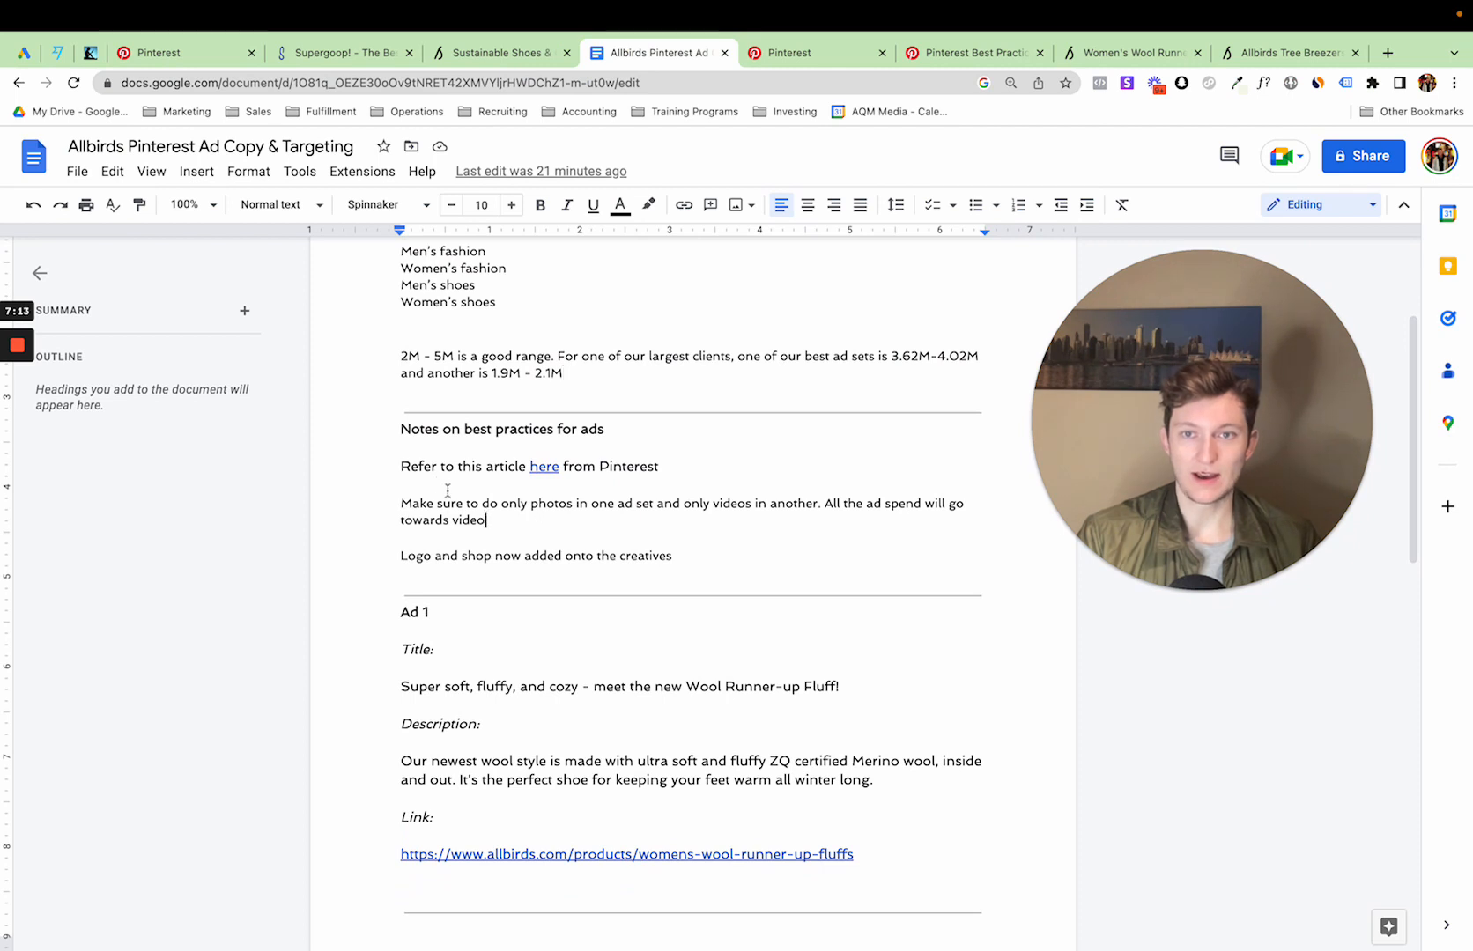
{"action": "left_click_drag", "start_coordinate": [407, 431], "coordinate": [560, 431]}
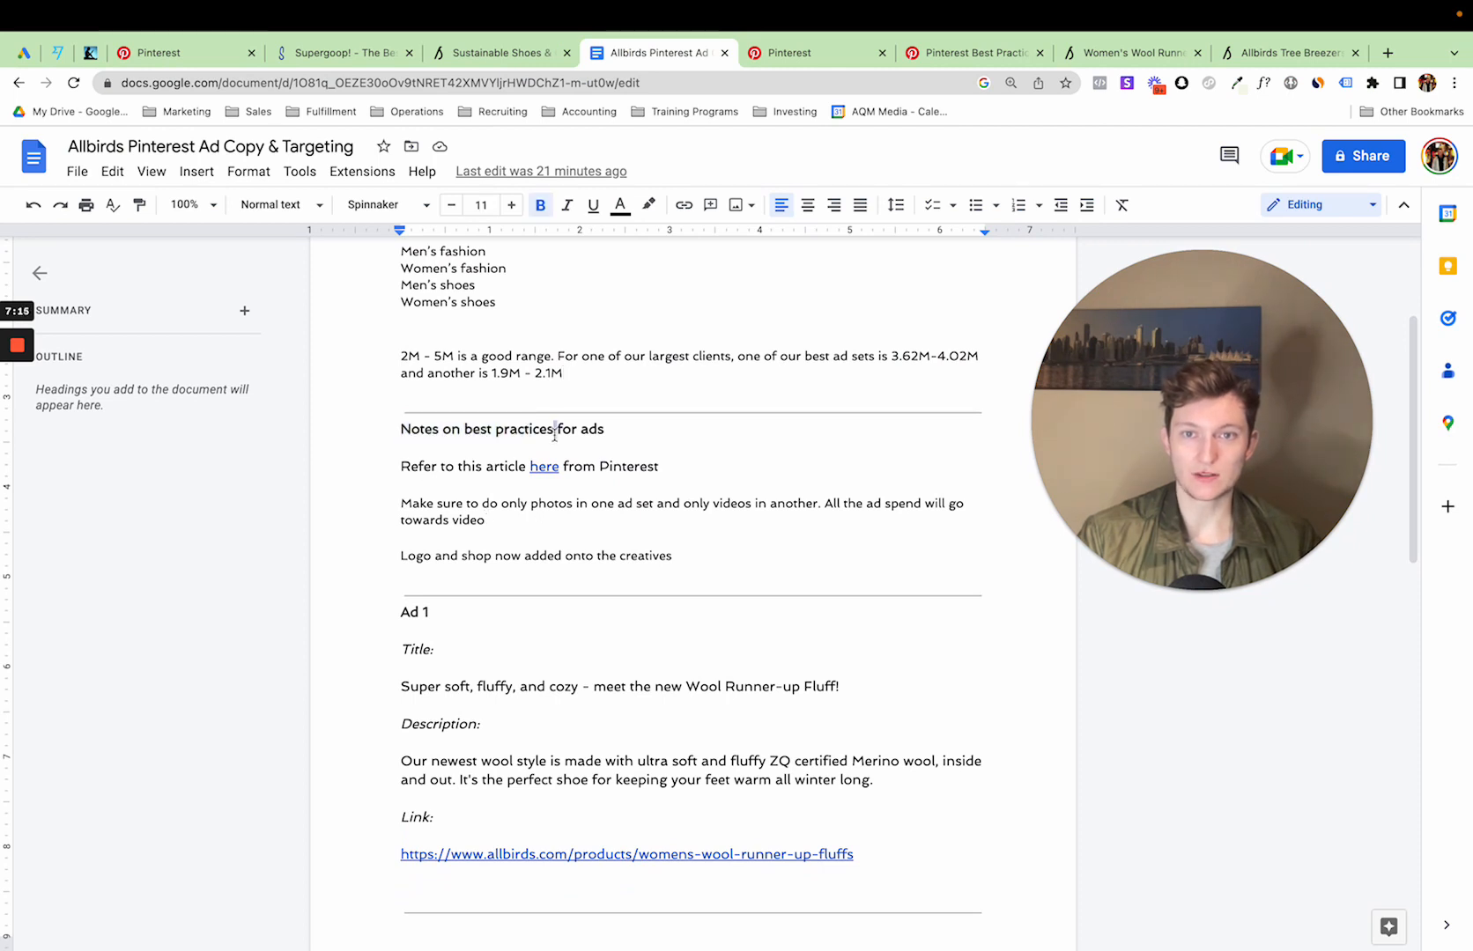
{"action": "triple_click", "coordinate": [593, 432]}
{"action": "left_click", "coordinate": [593, 432]}
{"action": "left_click", "coordinate": [417, 473]}
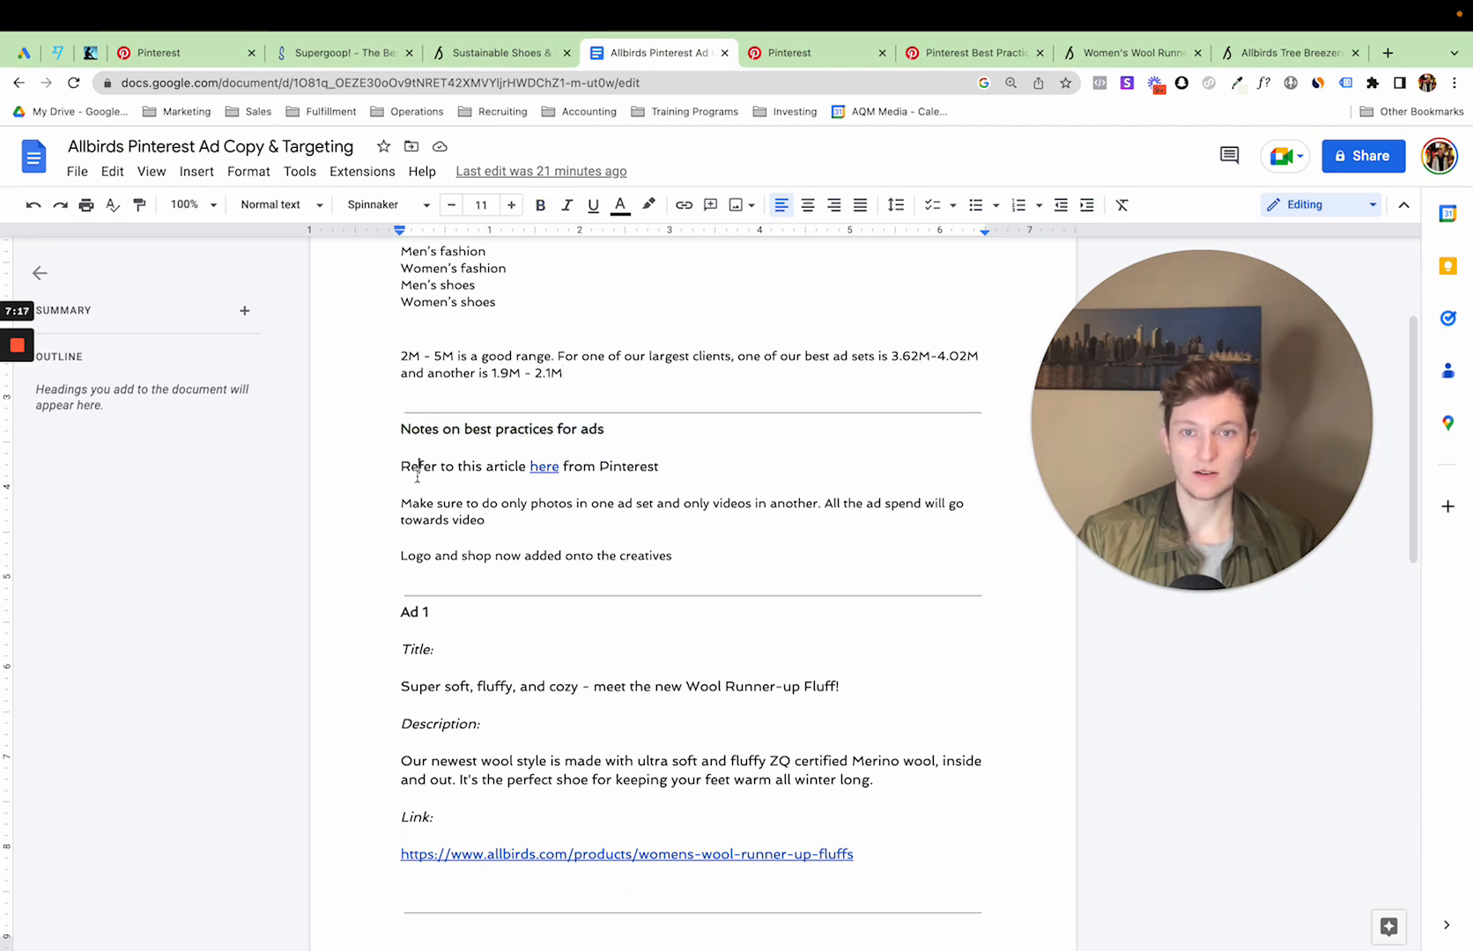
{"action": "triple_click", "coordinate": [480, 469]}
{"action": "left_click", "coordinate": [437, 470]}
Switch to Pinterest's creative best practices page and find the Standard Pins tips
{"action": "left_click", "coordinate": [969, 53]}
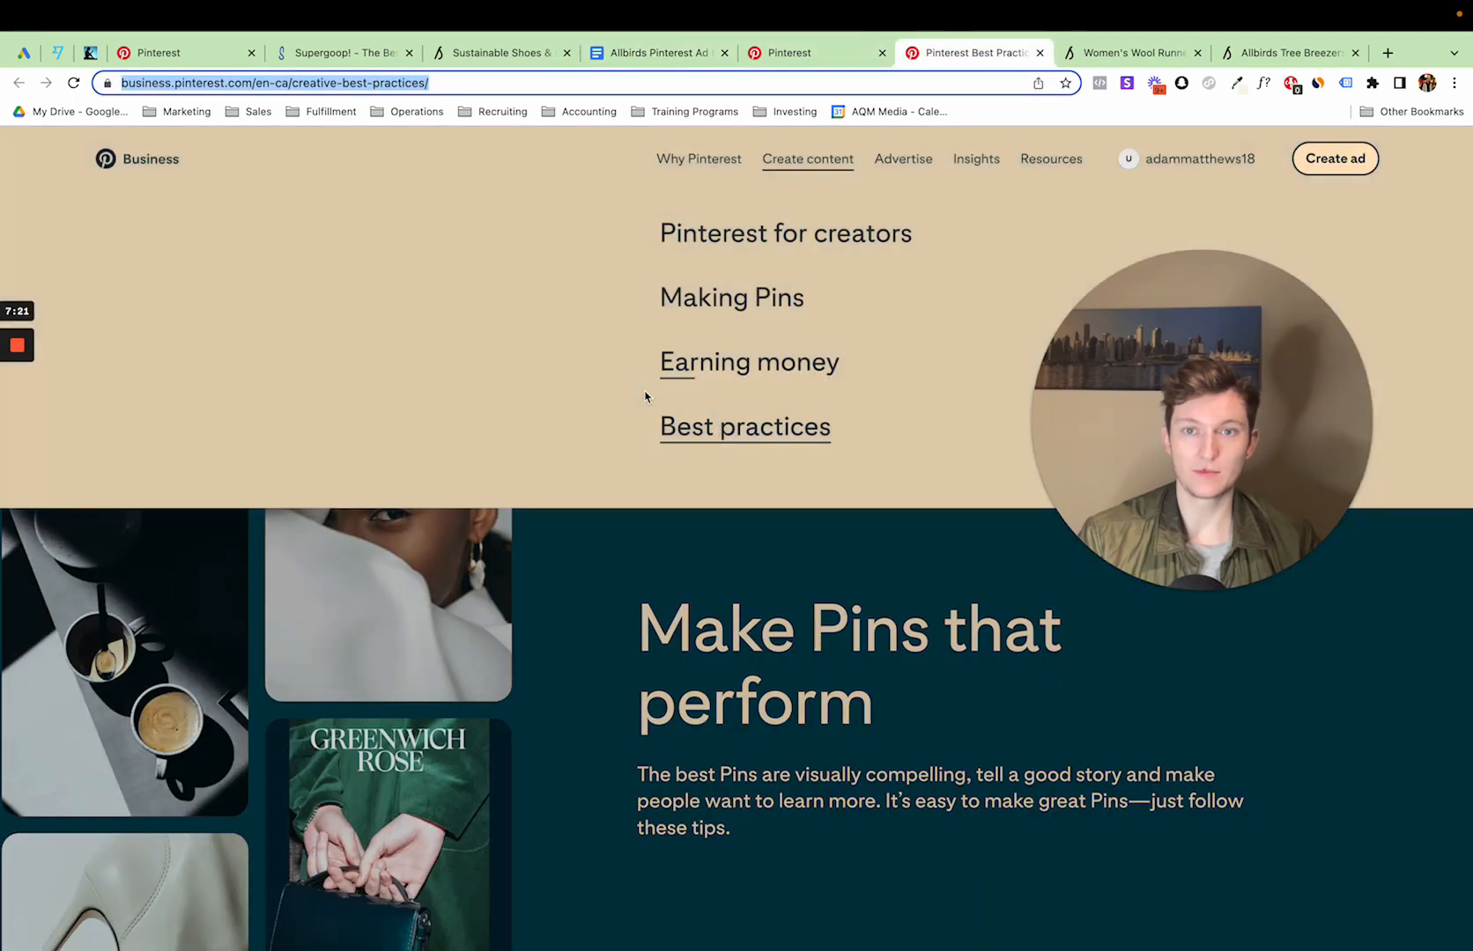
{"action": "left_click_drag", "start_coordinate": [1276, 368], "coordinate": [1301, 304]}
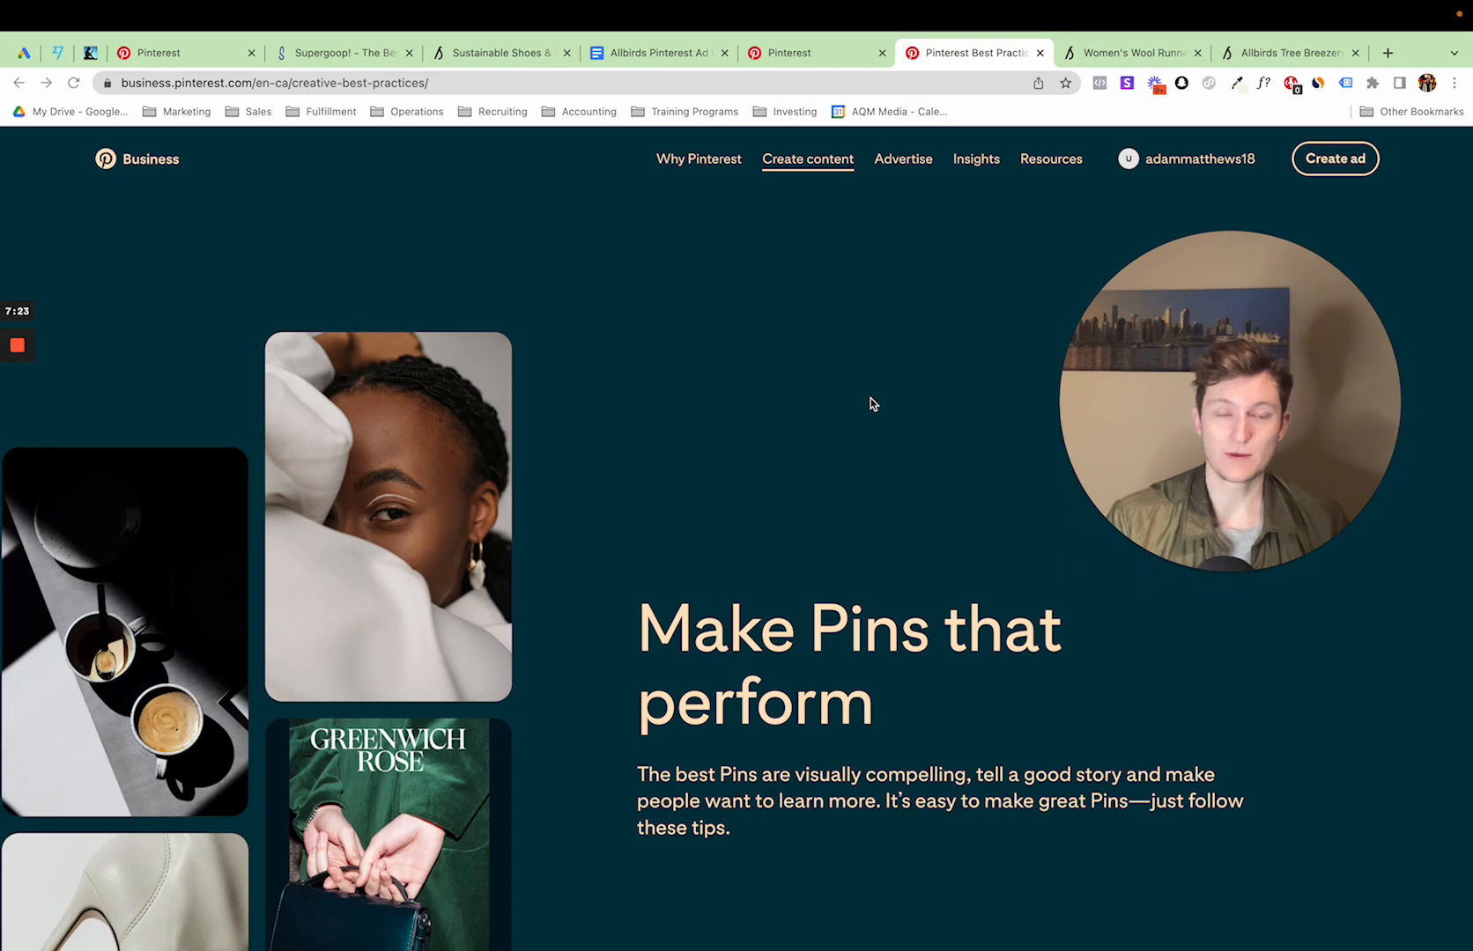
{"action": "scroll", "coordinate": [694, 410], "scroll_direction": "down", "scroll_amount": 7}
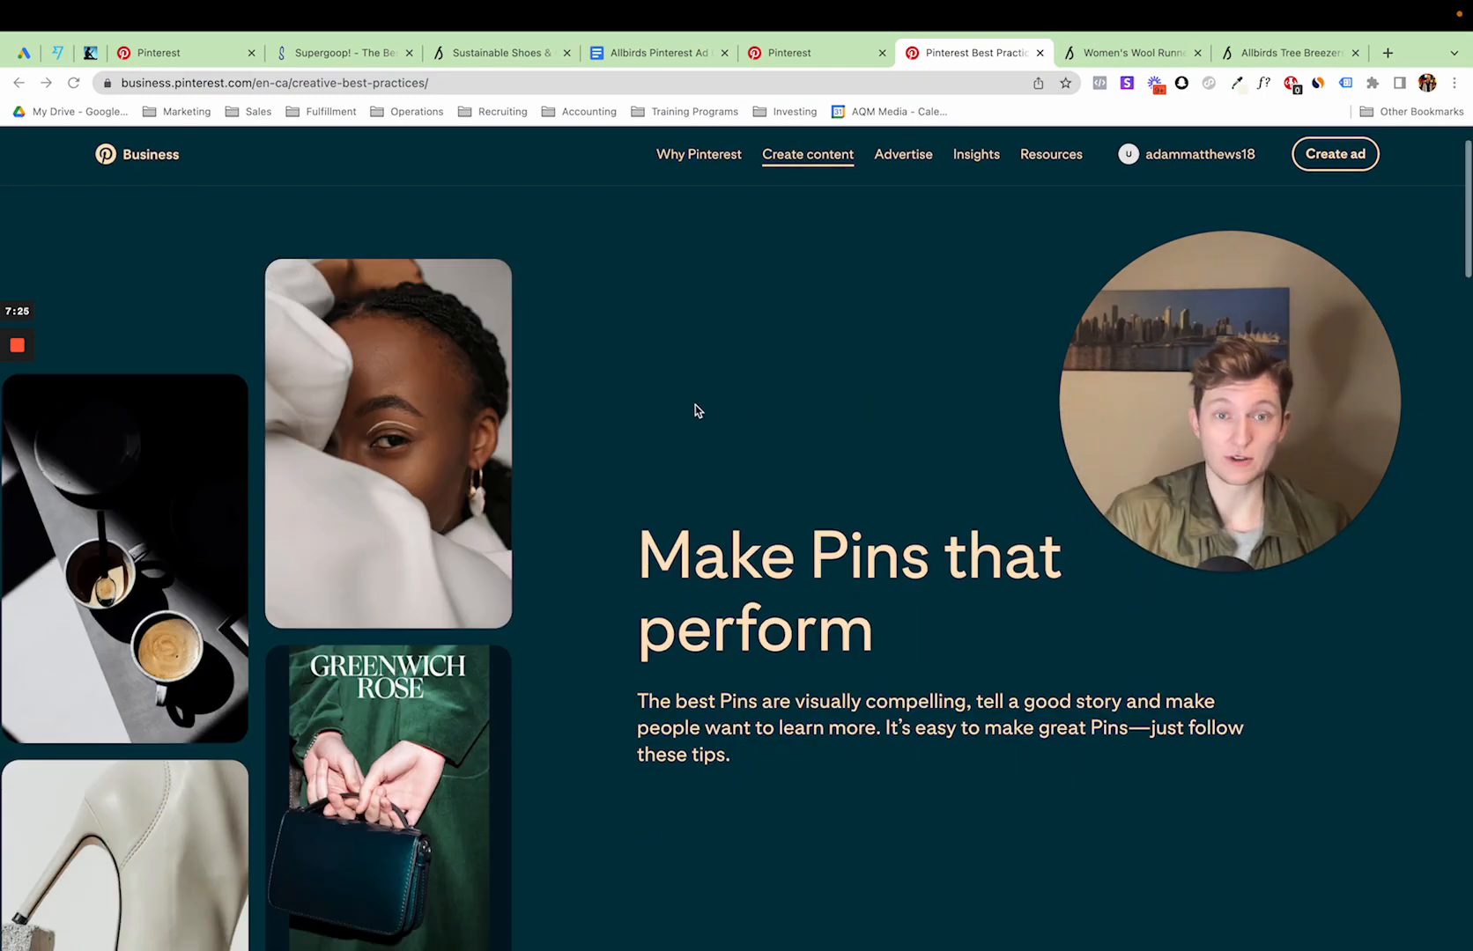
{"action": "left_click_drag", "start_coordinate": [1225, 405], "coordinate": [1134, 315]}
{"action": "scroll", "coordinate": [541, 592], "scroll_direction": "down", "scroll_amount": 1}
{"action": "scroll", "coordinate": [695, 517], "scroll_direction": "down", "scroll_amount": 1}
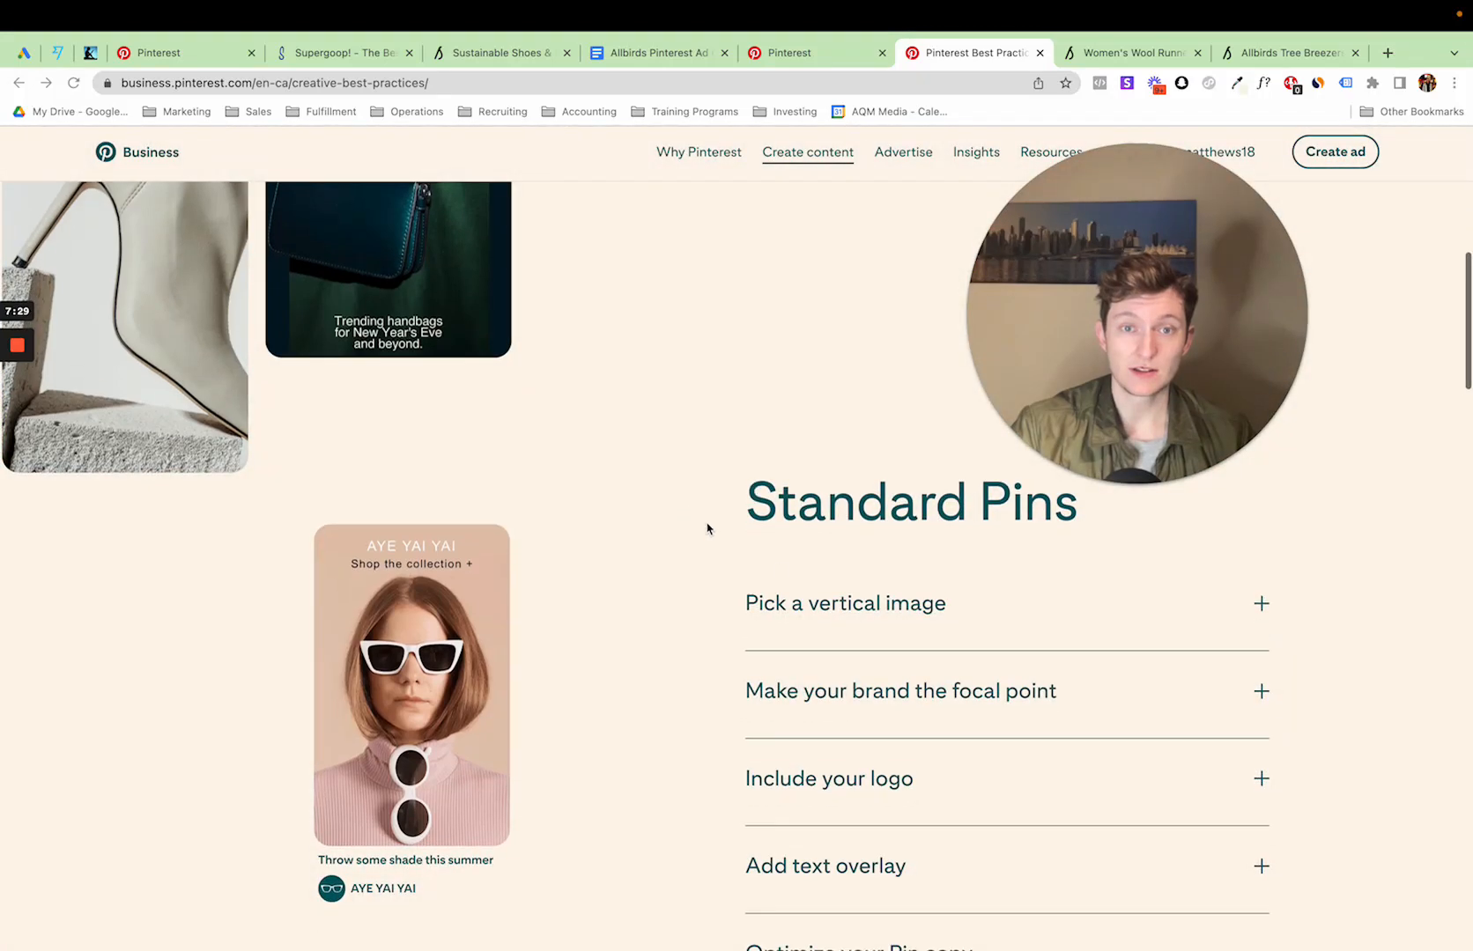
Expand the "Pick a vertical image" tip and examine the recommended aspect ratio and pixel size
{"action": "key", "text": "super+l"}
{"action": "left_click", "coordinate": [810, 611]}
{"action": "scroll", "coordinate": [667, 605], "scroll_direction": "down", "scroll_amount": 1}
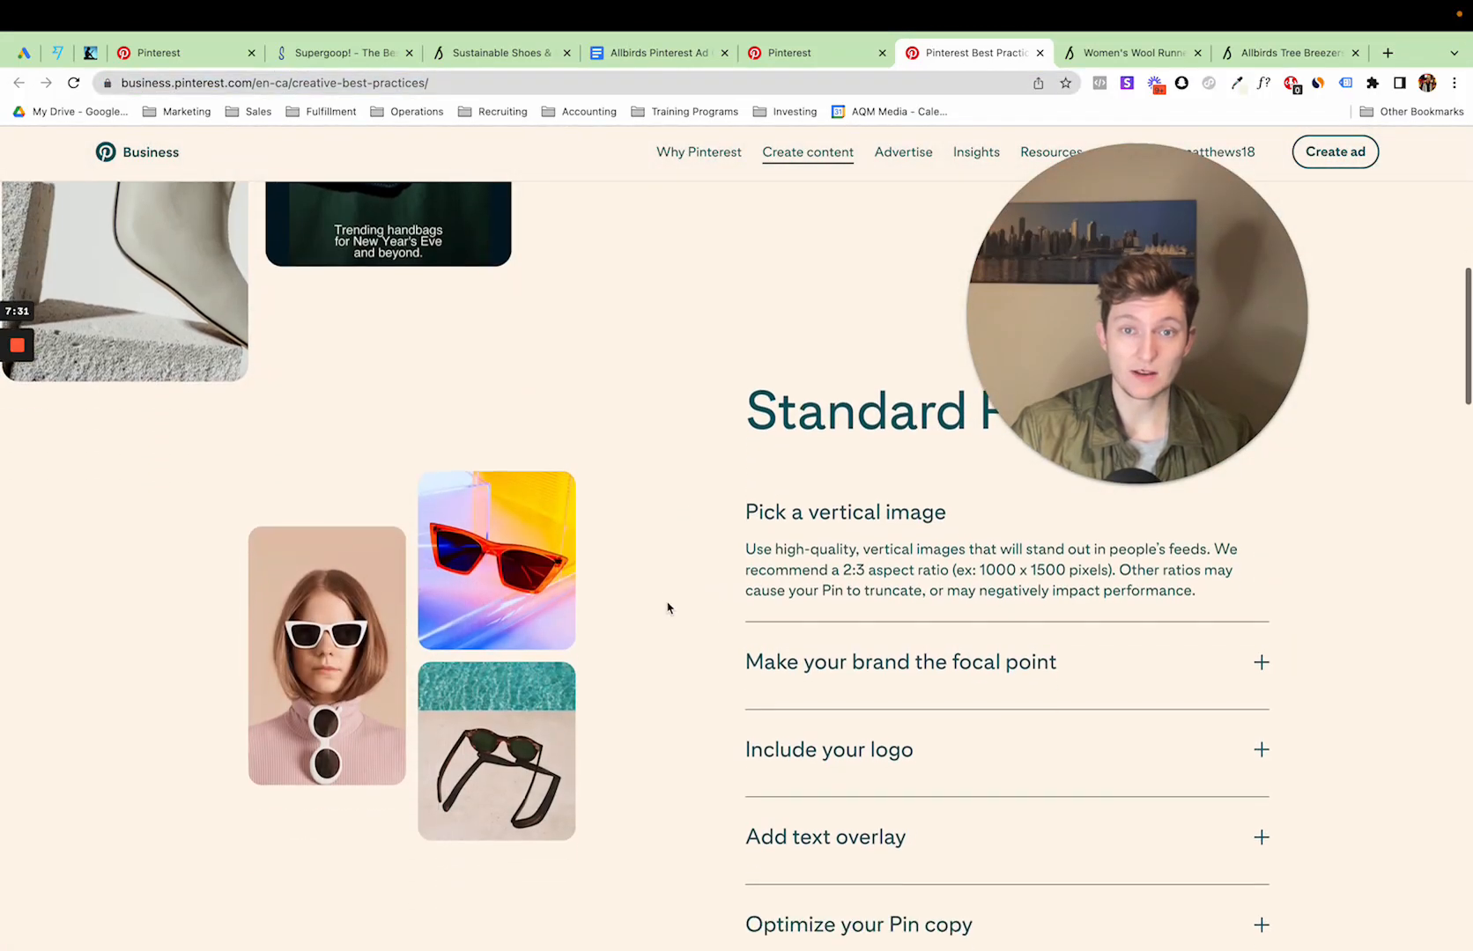
{"action": "left_click_drag", "start_coordinate": [1058, 361], "coordinate": [1186, 352]}
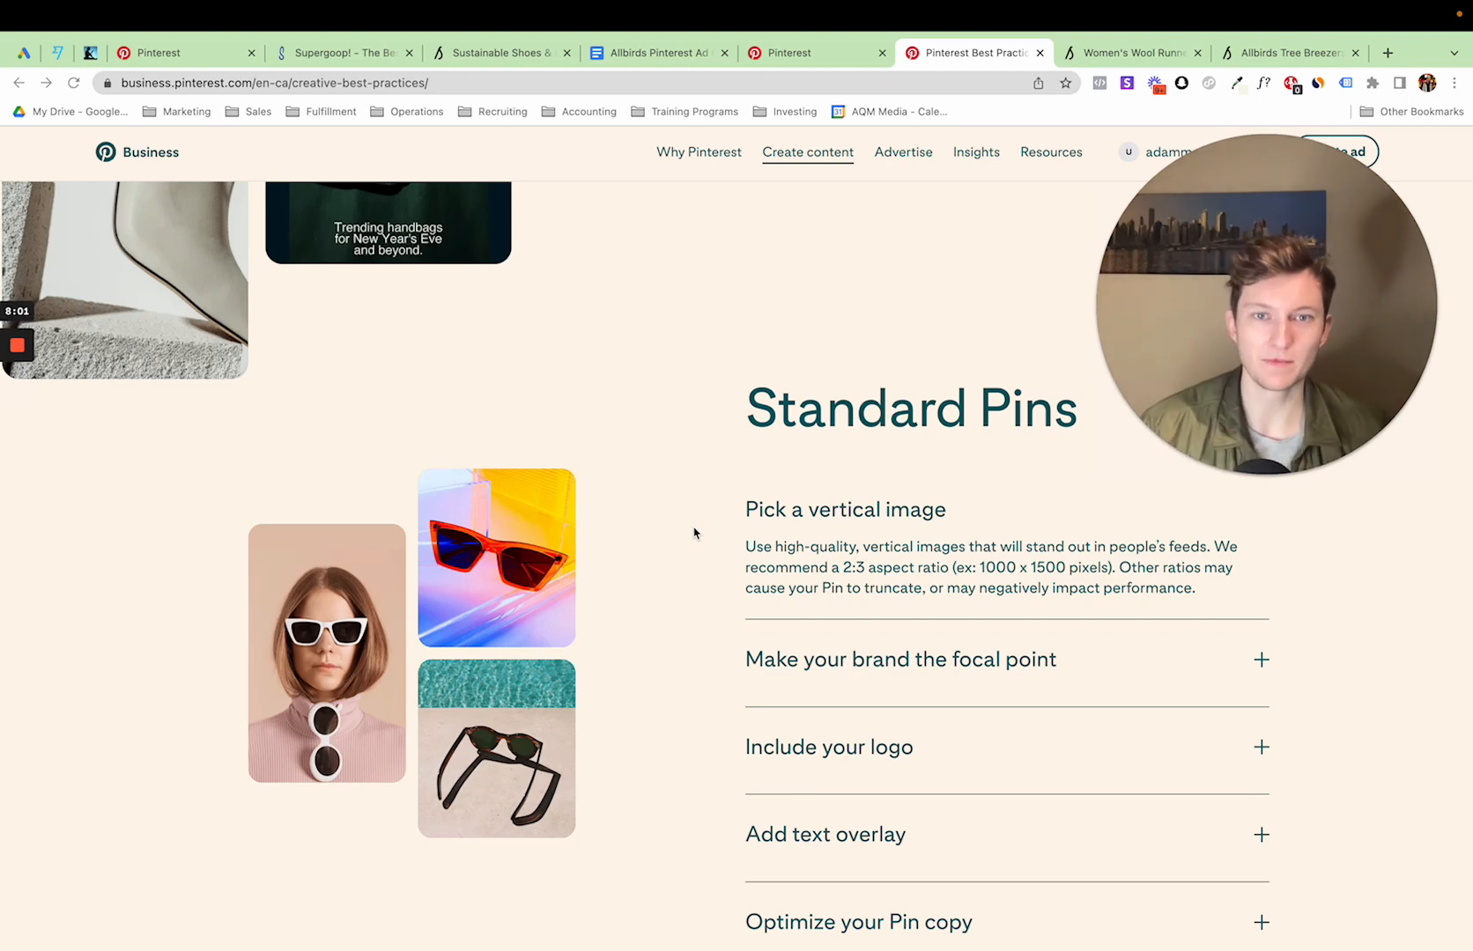
{"action": "triple_click", "coordinate": [780, 432]}
{"action": "left_click", "coordinate": [700, 418]}
{"action": "scroll", "coordinate": [700, 418], "scroll_direction": "down", "scroll_amount": 1}
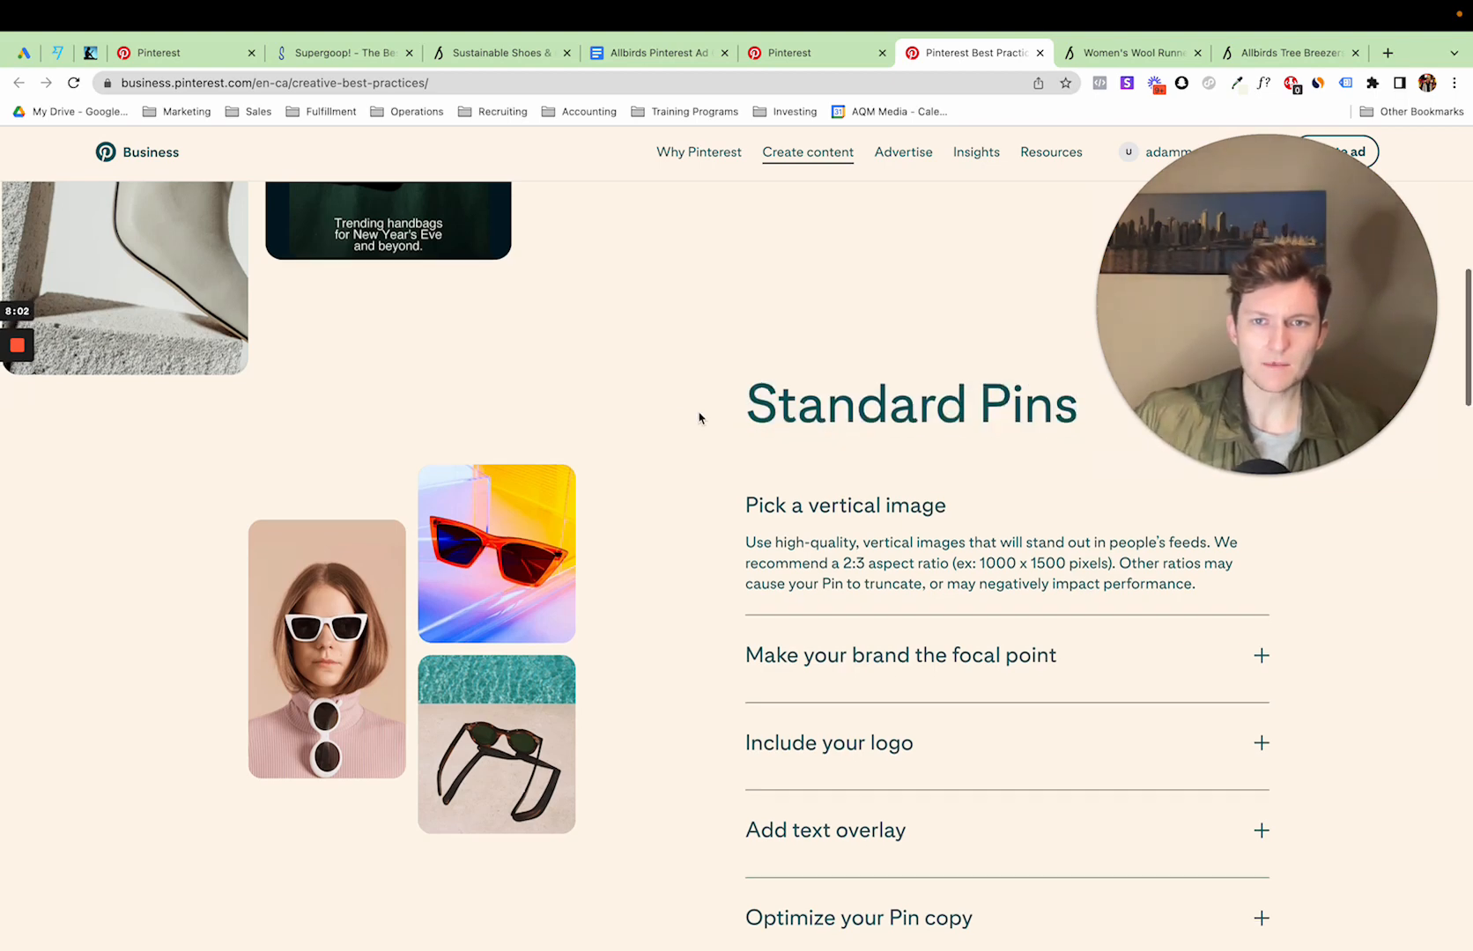
{"action": "scroll", "coordinate": [689, 426], "scroll_direction": "down", "scroll_amount": 1}
{"action": "scroll", "coordinate": [687, 428], "scroll_direction": "up", "scroll_amount": 1}
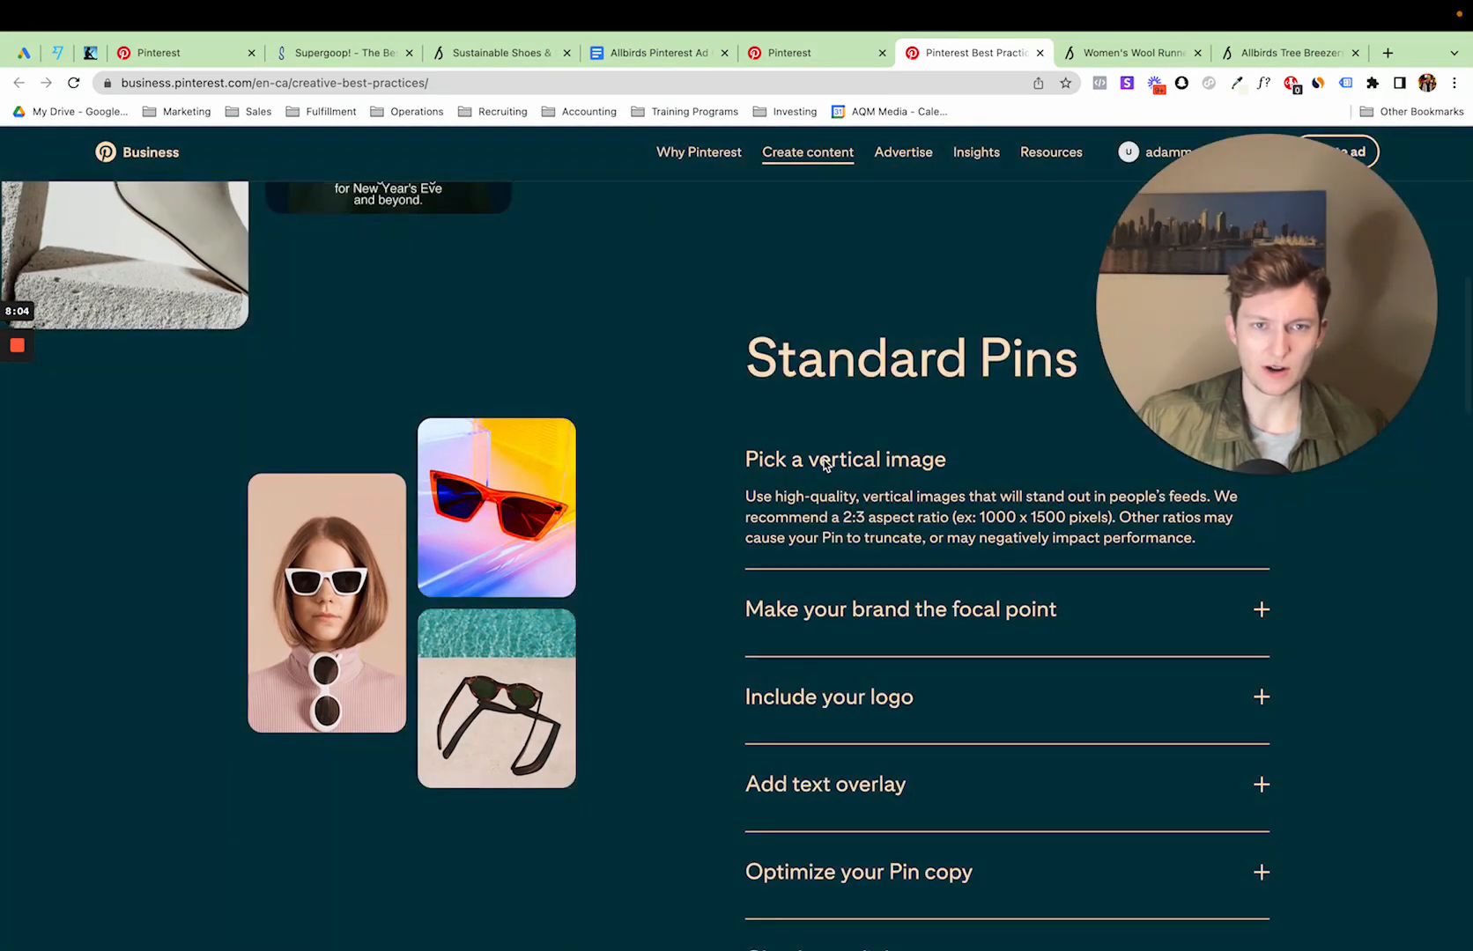
{"action": "scroll", "coordinate": [837, 461], "scroll_direction": "up", "scroll_amount": 1}
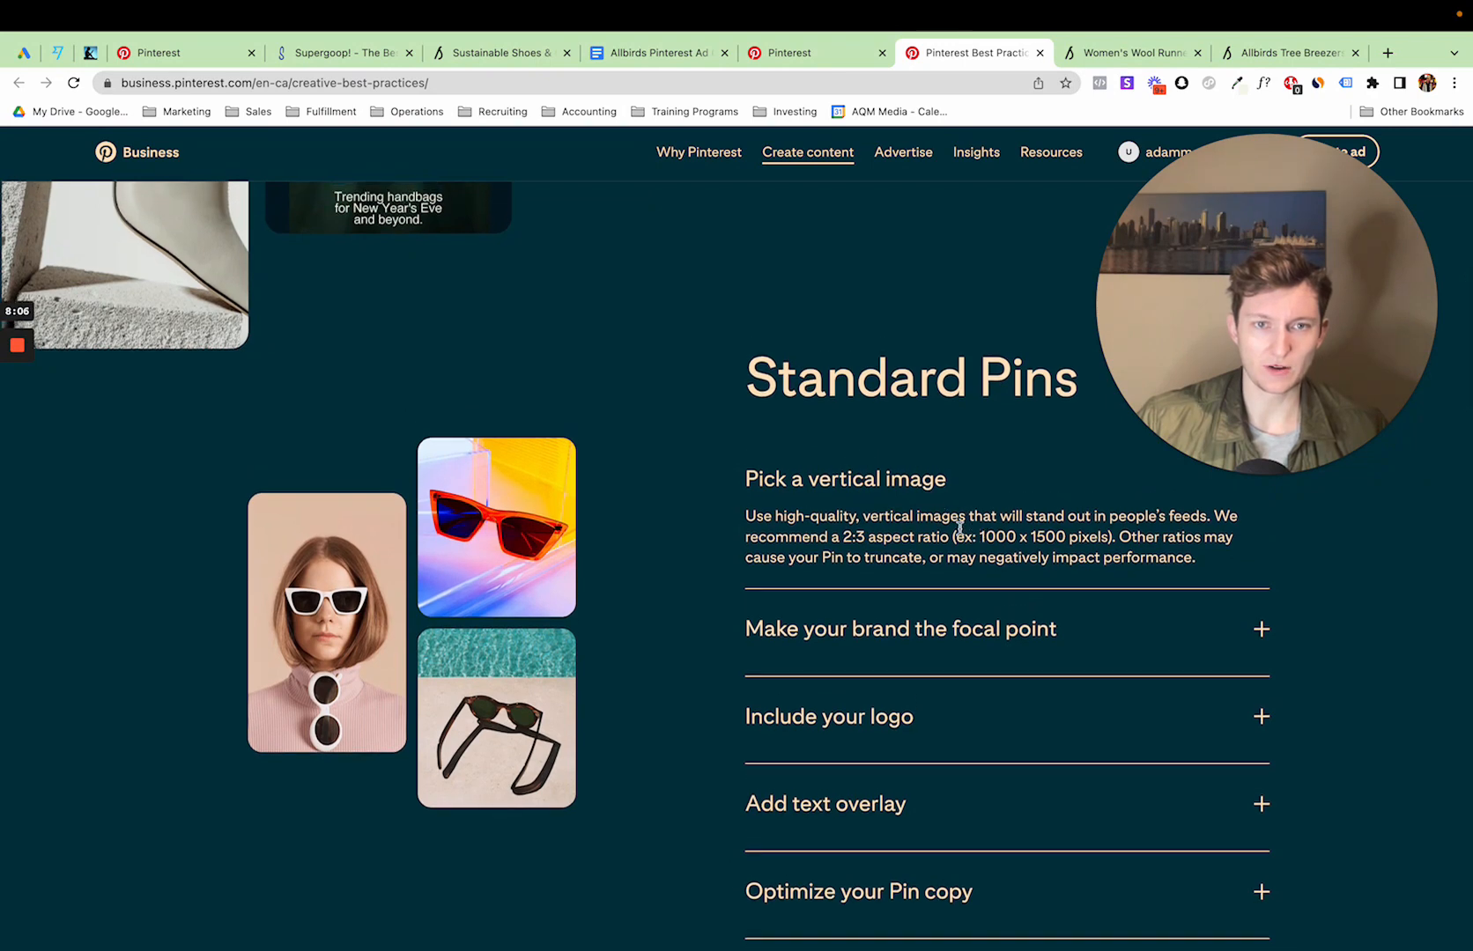
{"action": "left_click_drag", "start_coordinate": [964, 537], "coordinate": [1078, 533]}
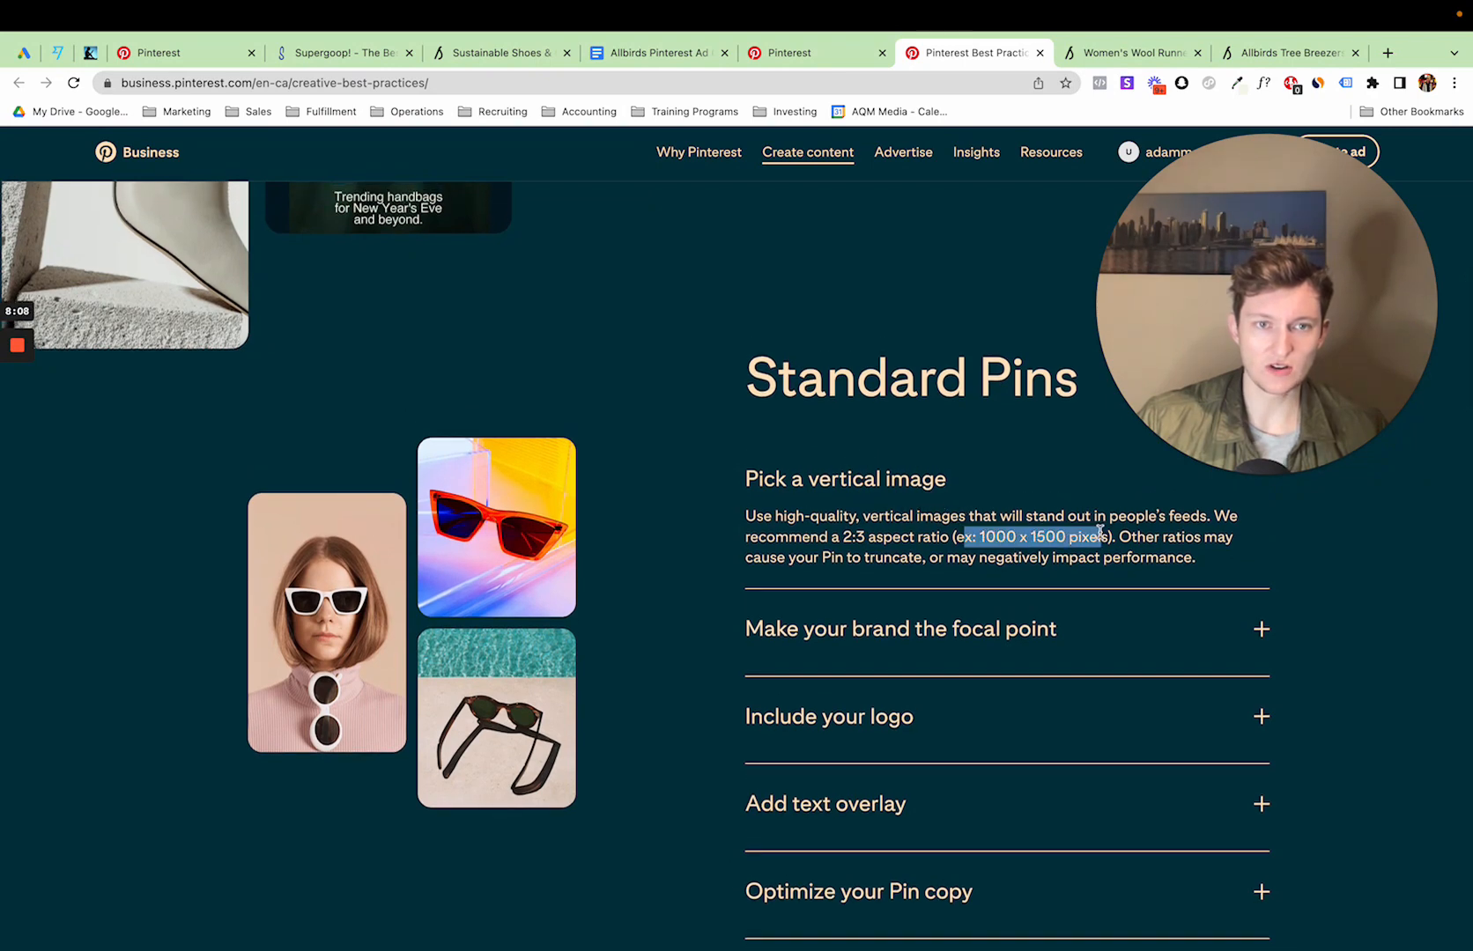
Expand and read the "Make your brand the focal point" and "Include your logo" tips for Standard Pins
{"action": "left_click", "coordinate": [1113, 536]}
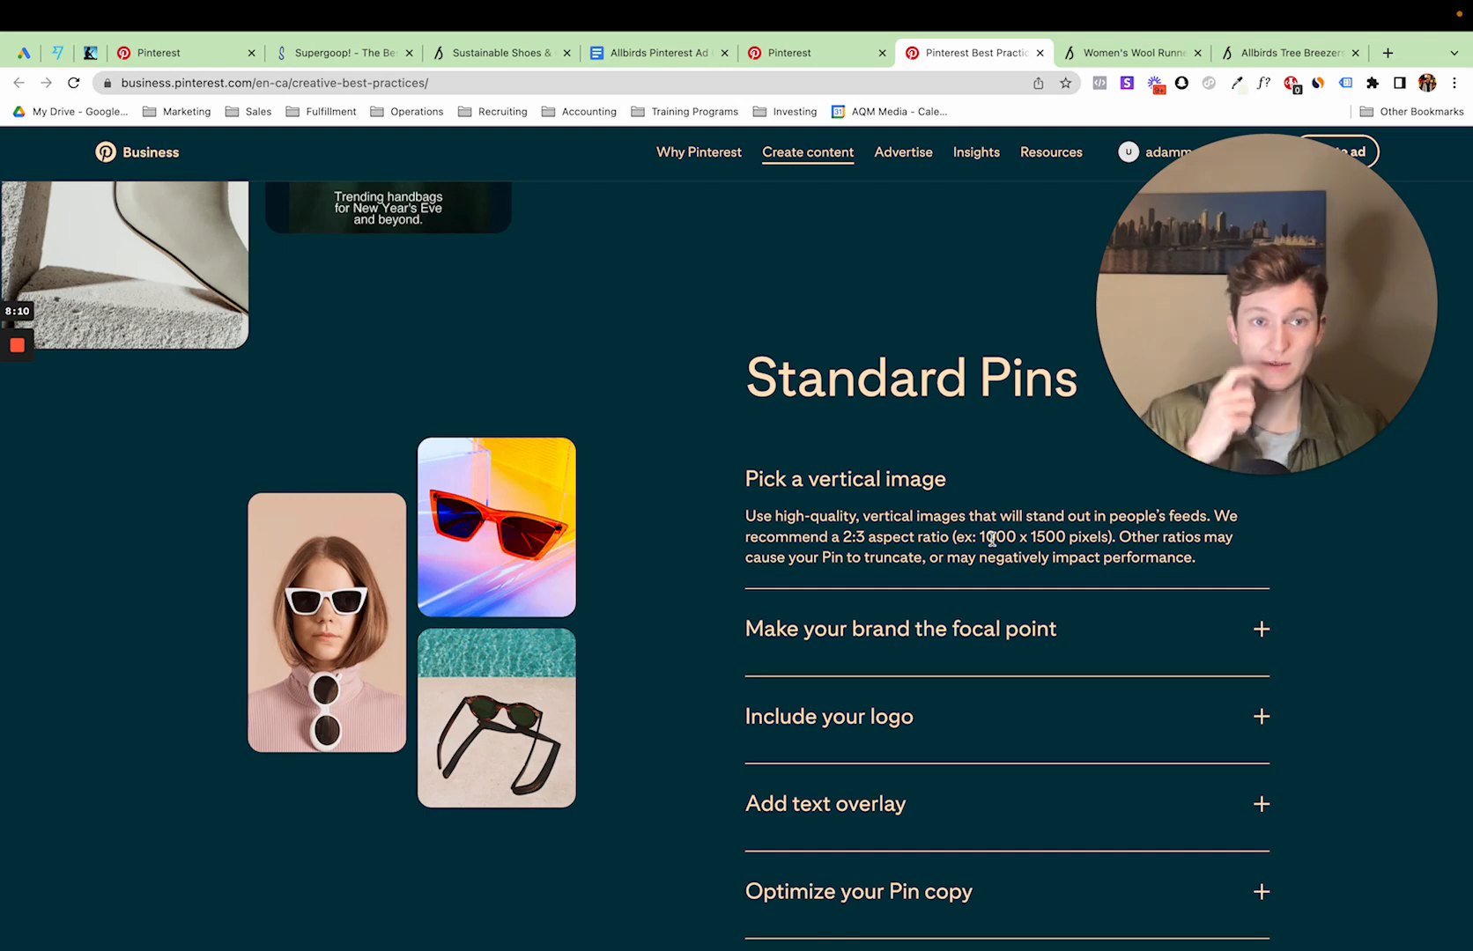
{"action": "scroll", "coordinate": [695, 564], "scroll_direction": "down", "scroll_amount": 1}
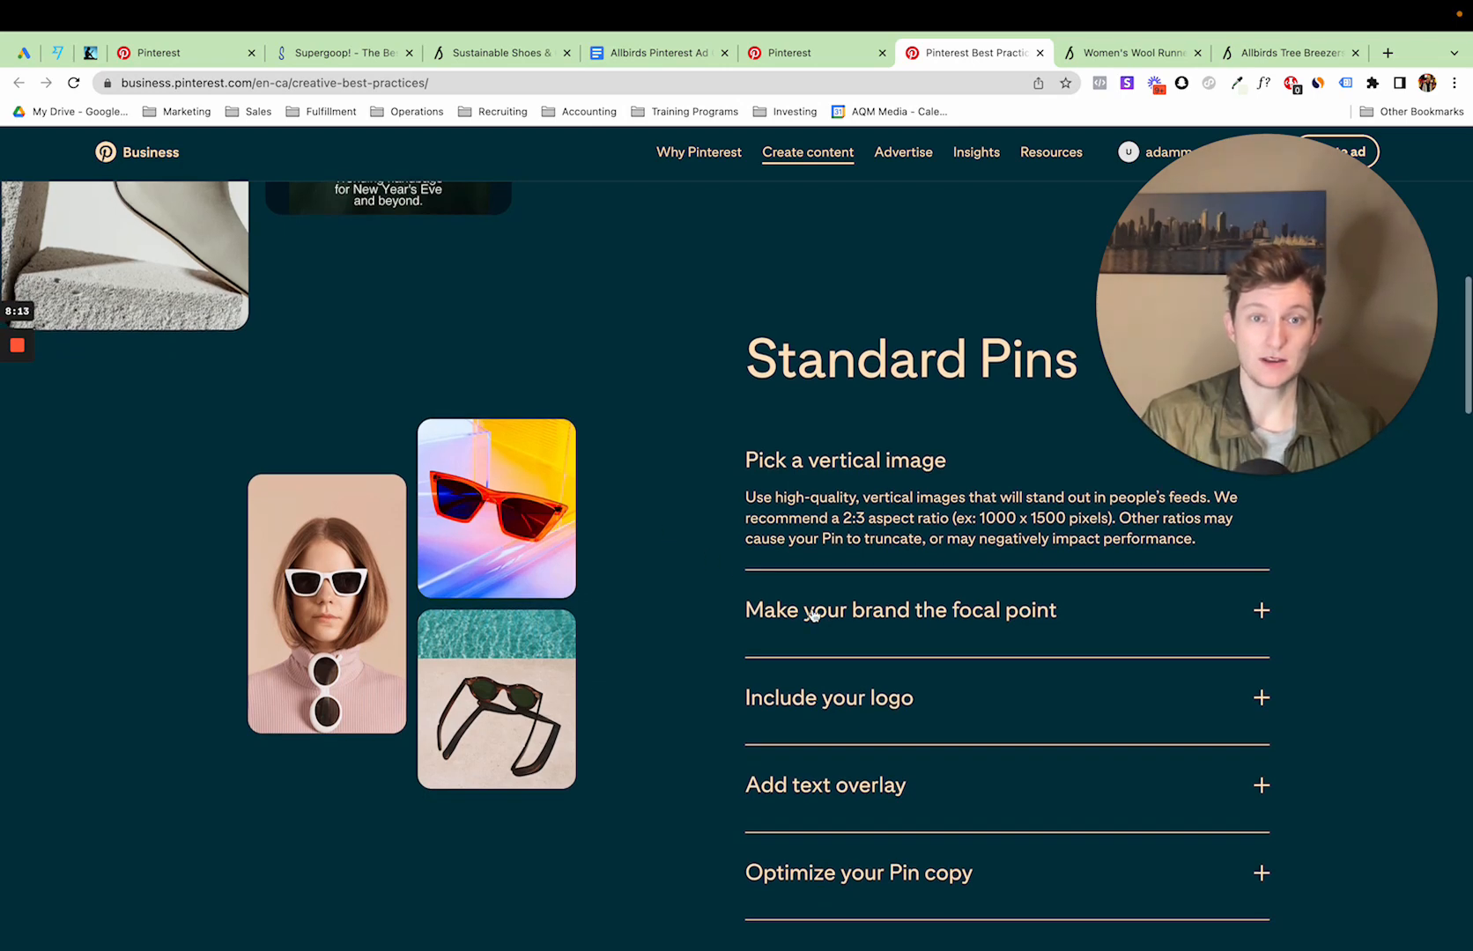
{"action": "left_click", "coordinate": [808, 614]}
{"action": "scroll", "coordinate": [692, 568], "scroll_direction": "down", "scroll_amount": 2}
{"action": "scroll", "coordinate": [679, 559], "scroll_direction": "down", "scroll_amount": 1}
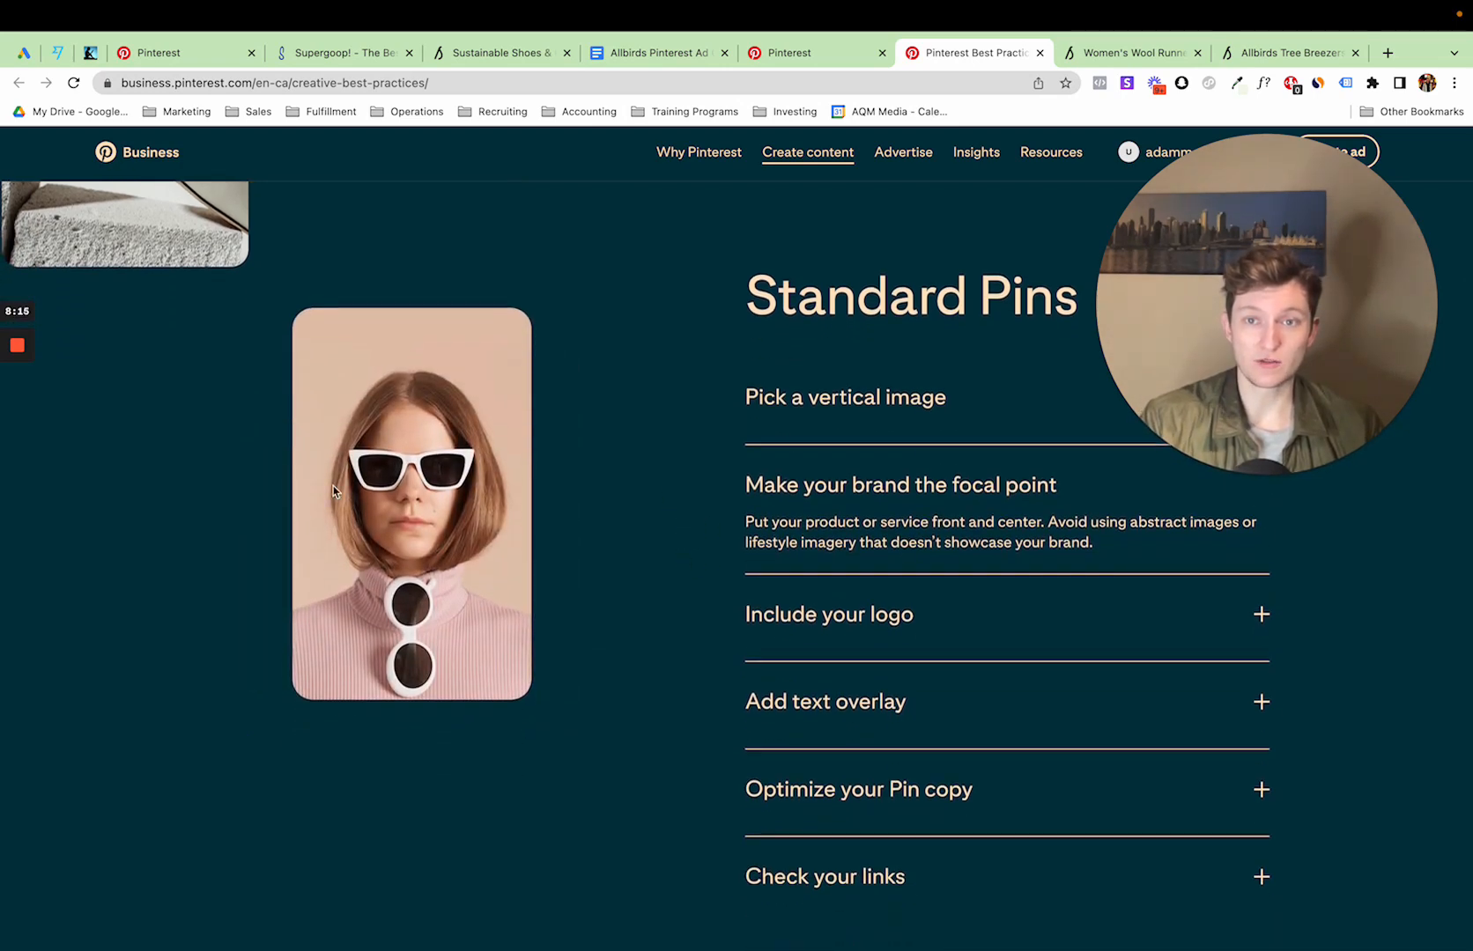
{"action": "left_click", "coordinate": [823, 628]}
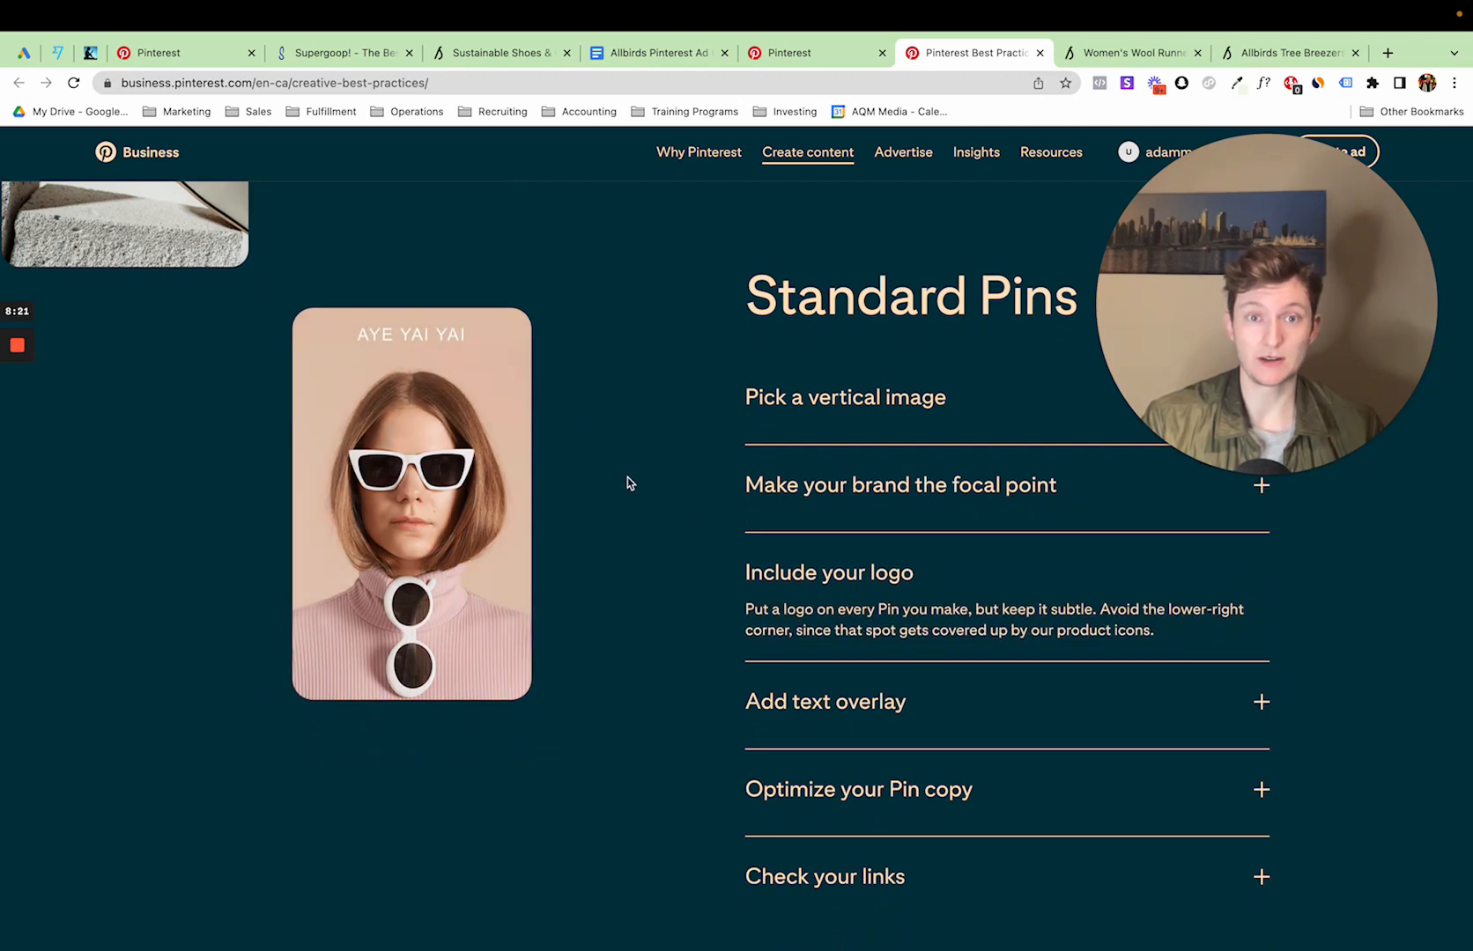
Expand and read the "Add text overlay" and "Optimize your Pin copy" tips for Standard Pins
{"action": "scroll", "coordinate": [647, 491], "scroll_direction": "down", "scroll_amount": 1}
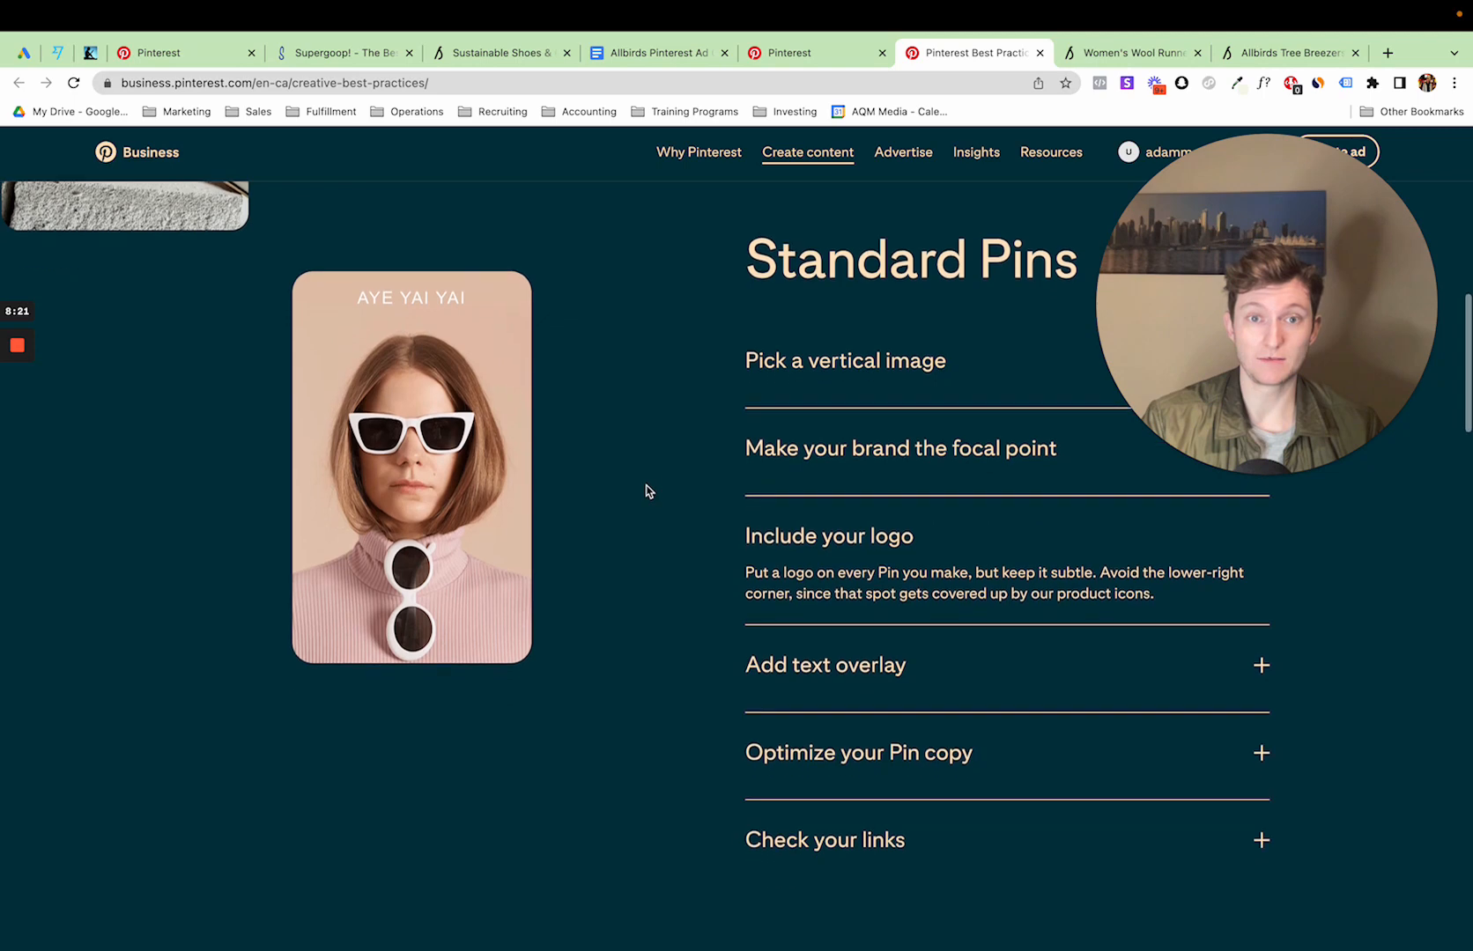
{"action": "left_click", "coordinate": [833, 666]}
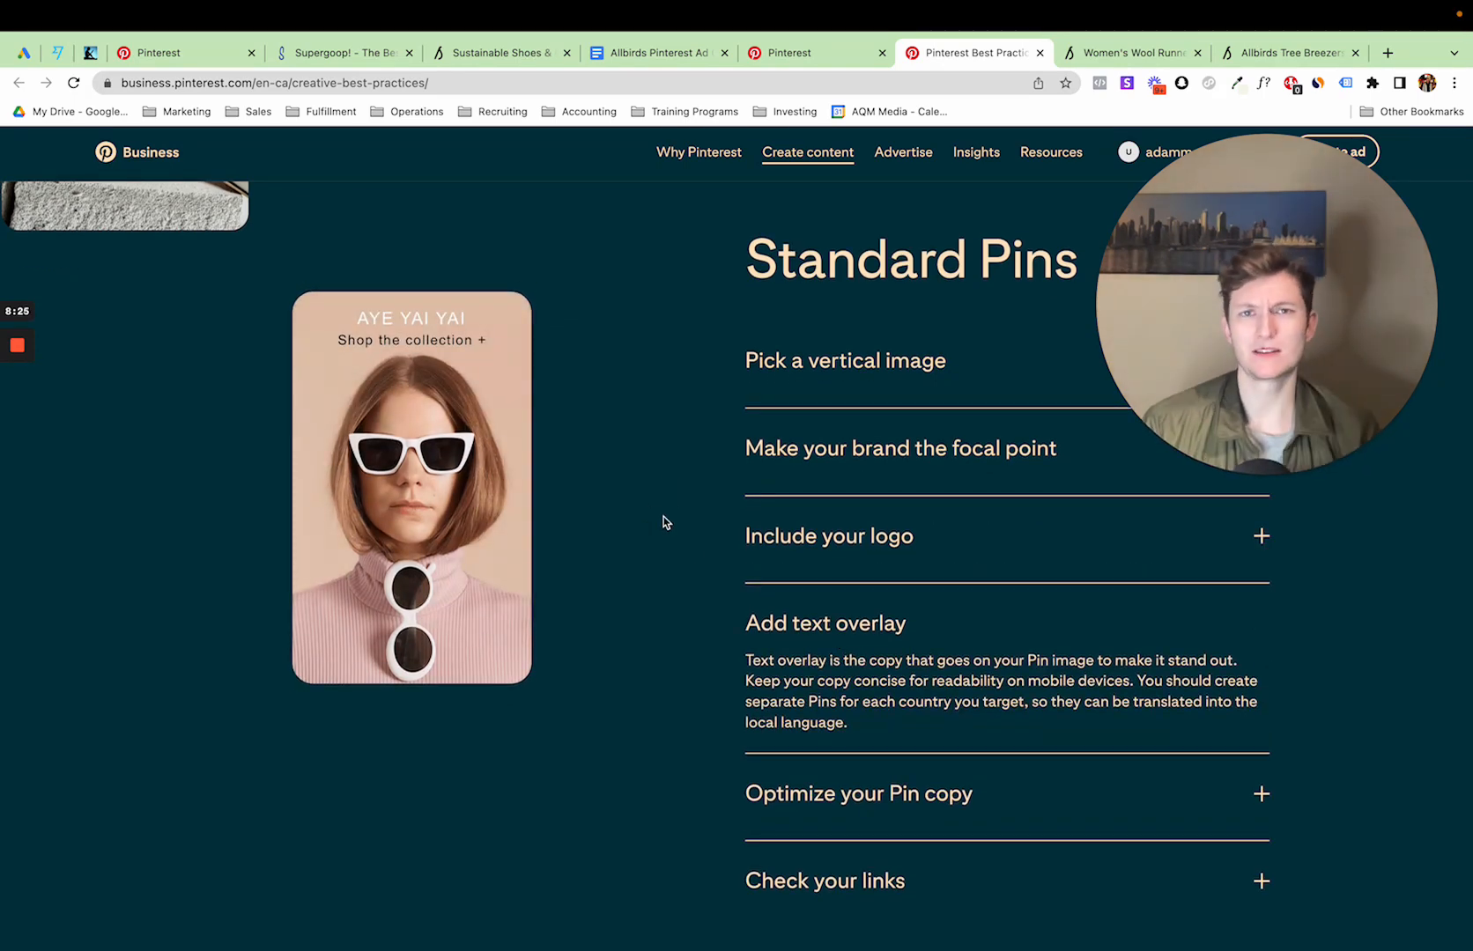
{"action": "scroll", "coordinate": [720, 592], "scroll_direction": "down", "scroll_amount": 1}
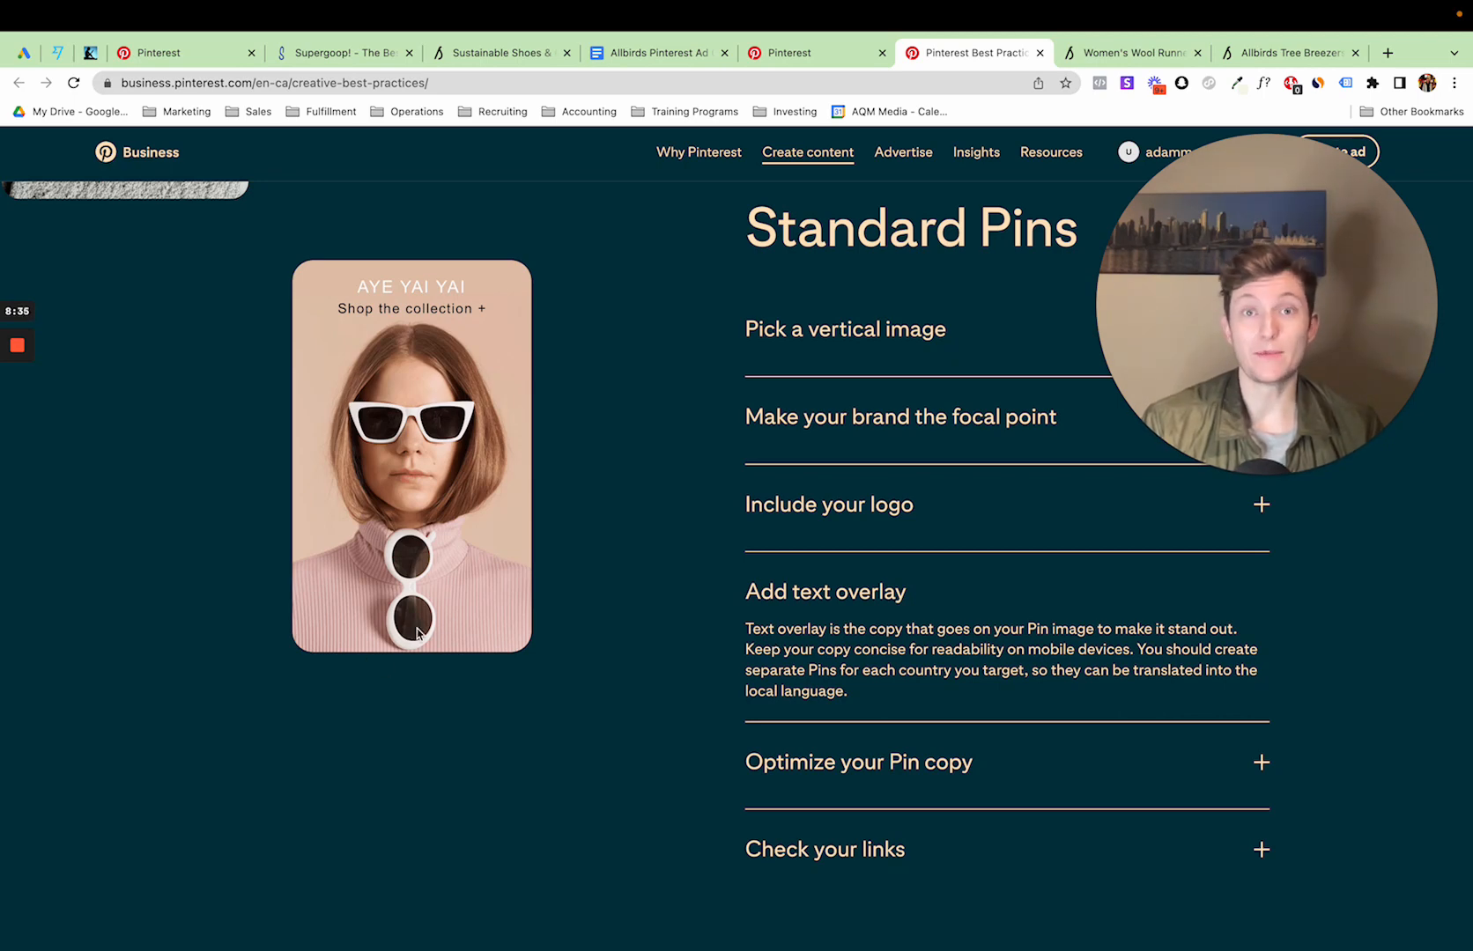
{"action": "left_click", "coordinate": [806, 759]}
{"action": "scroll", "coordinate": [635, 631], "scroll_direction": "down", "scroll_amount": 2}
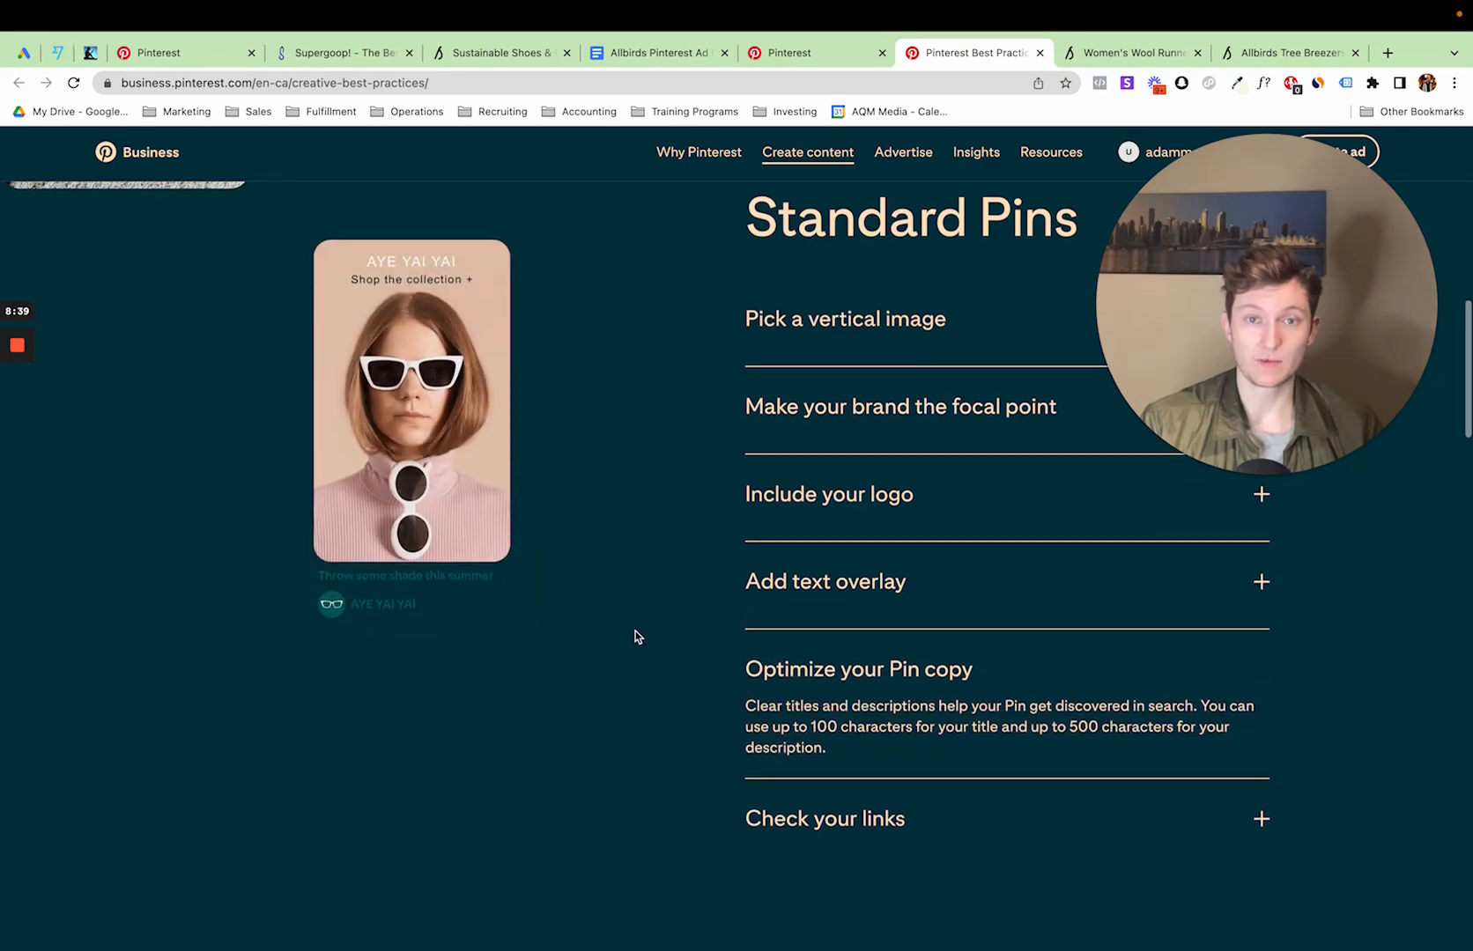
Expand and read the "Check your links" tip, glancing over the Video Pins section below it
{"action": "left_click", "coordinate": [769, 775]}
{"action": "scroll", "coordinate": [634, 569], "scroll_direction": "down", "scroll_amount": 6}
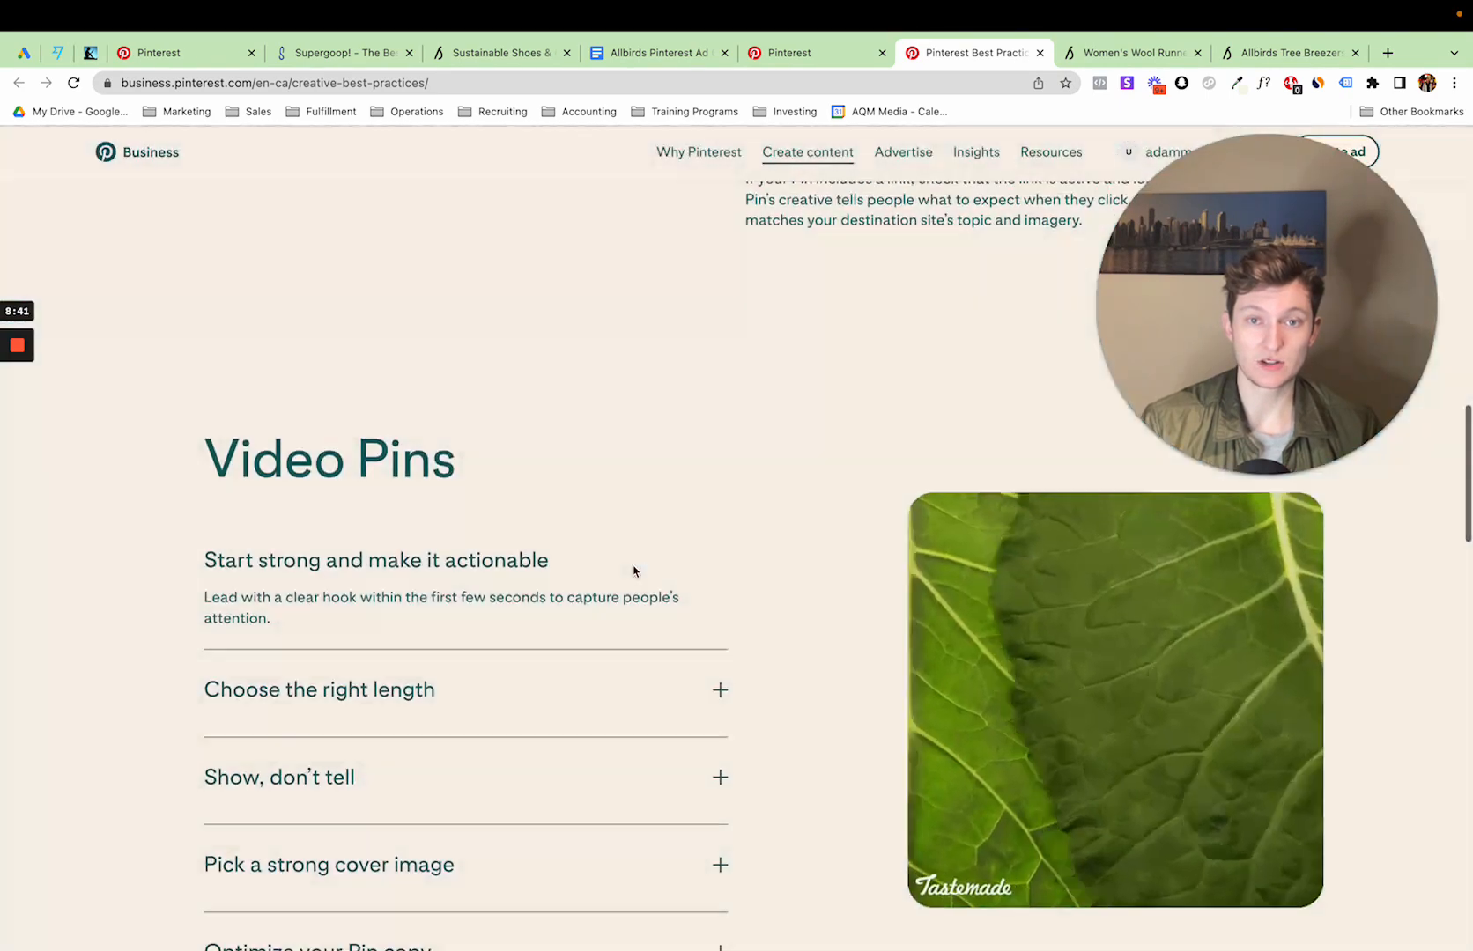
{"action": "scroll", "coordinate": [634, 569], "scroll_direction": "up", "scroll_amount": 5}
{"action": "scroll", "coordinate": [633, 571], "scroll_direction": "up", "scroll_amount": 1}
{"action": "scroll", "coordinate": [859, 586], "scroll_direction": "up", "scroll_amount": 1}
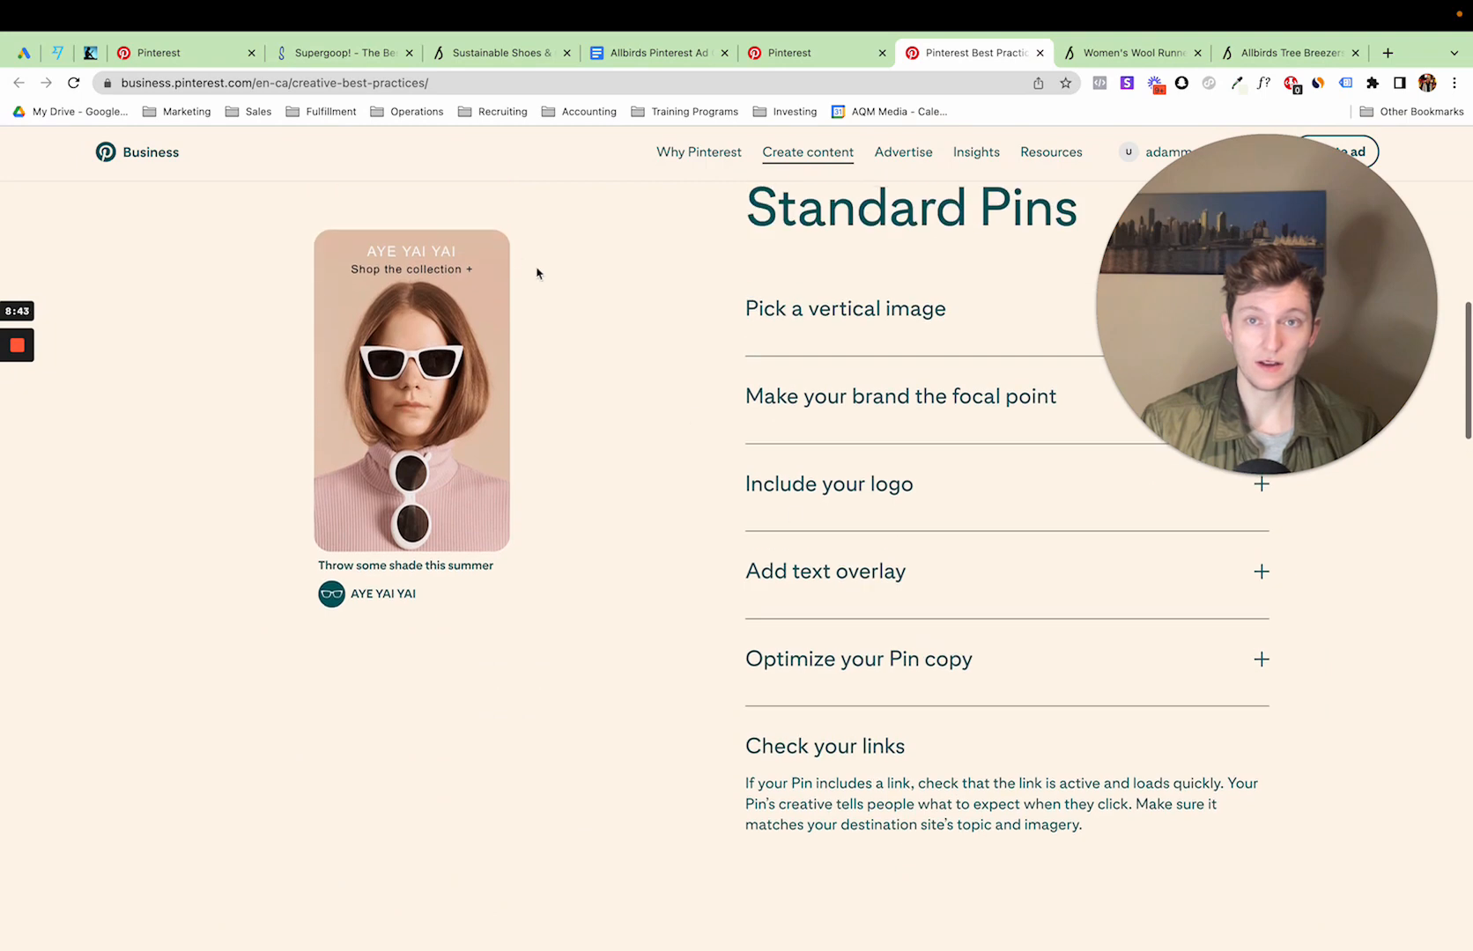
Return to the Pin builder and upload Pinterest Ad 1.png from the Downloads folder as the Pin's image
{"action": "left_click", "coordinate": [213, 57]}
{"action": "left_click_drag", "start_coordinate": [1190, 289], "coordinate": [382, 418]}
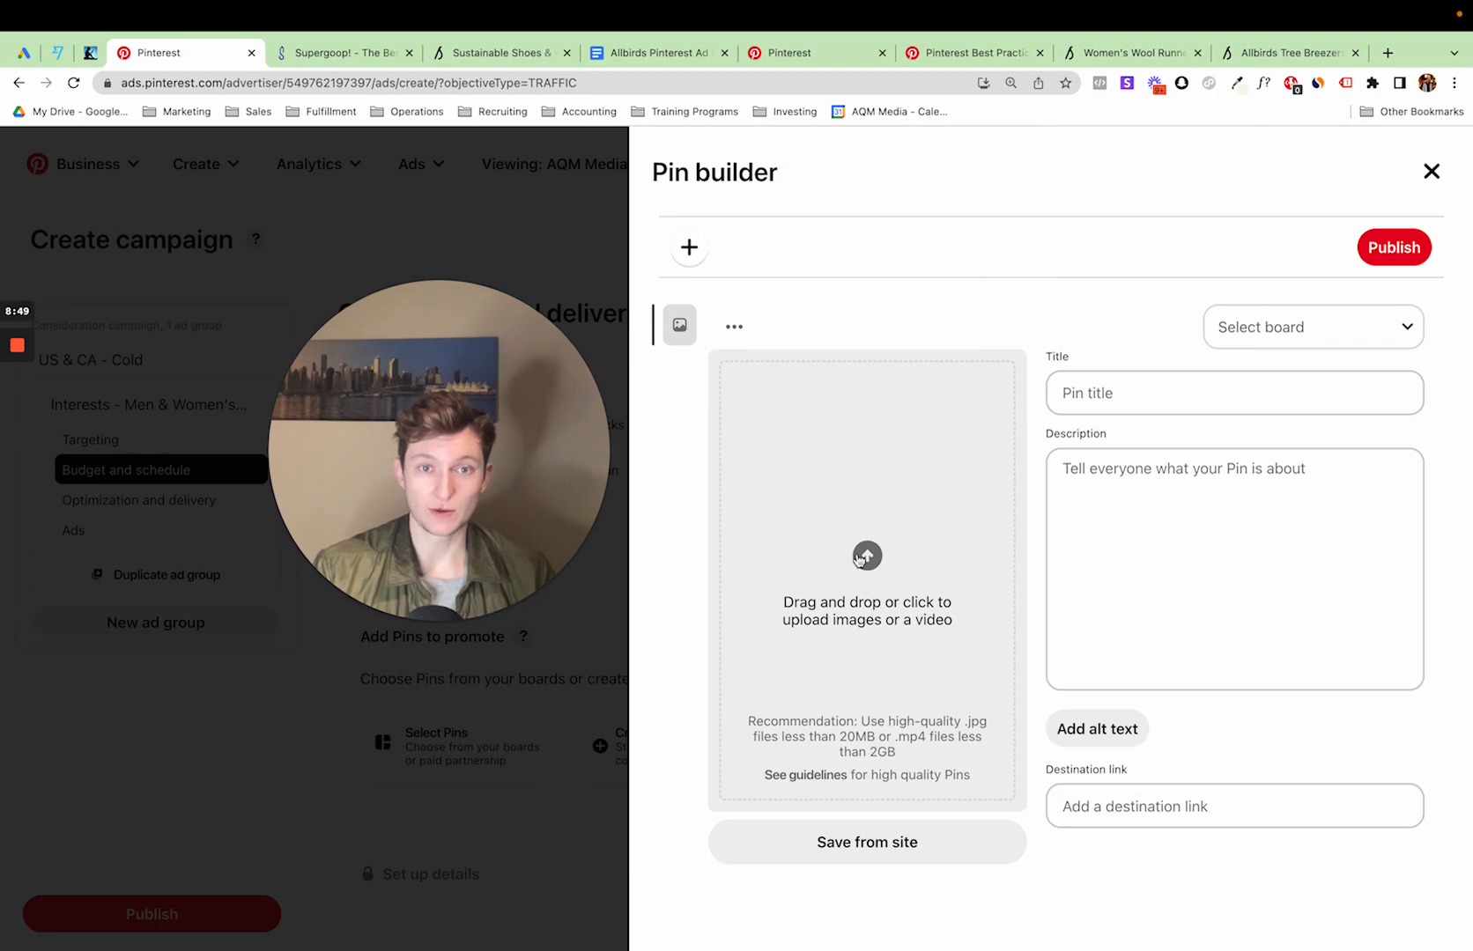
{"action": "left_click", "coordinate": [923, 597]}
{"action": "left_click_drag", "start_coordinate": [492, 421], "coordinate": [248, 517]}
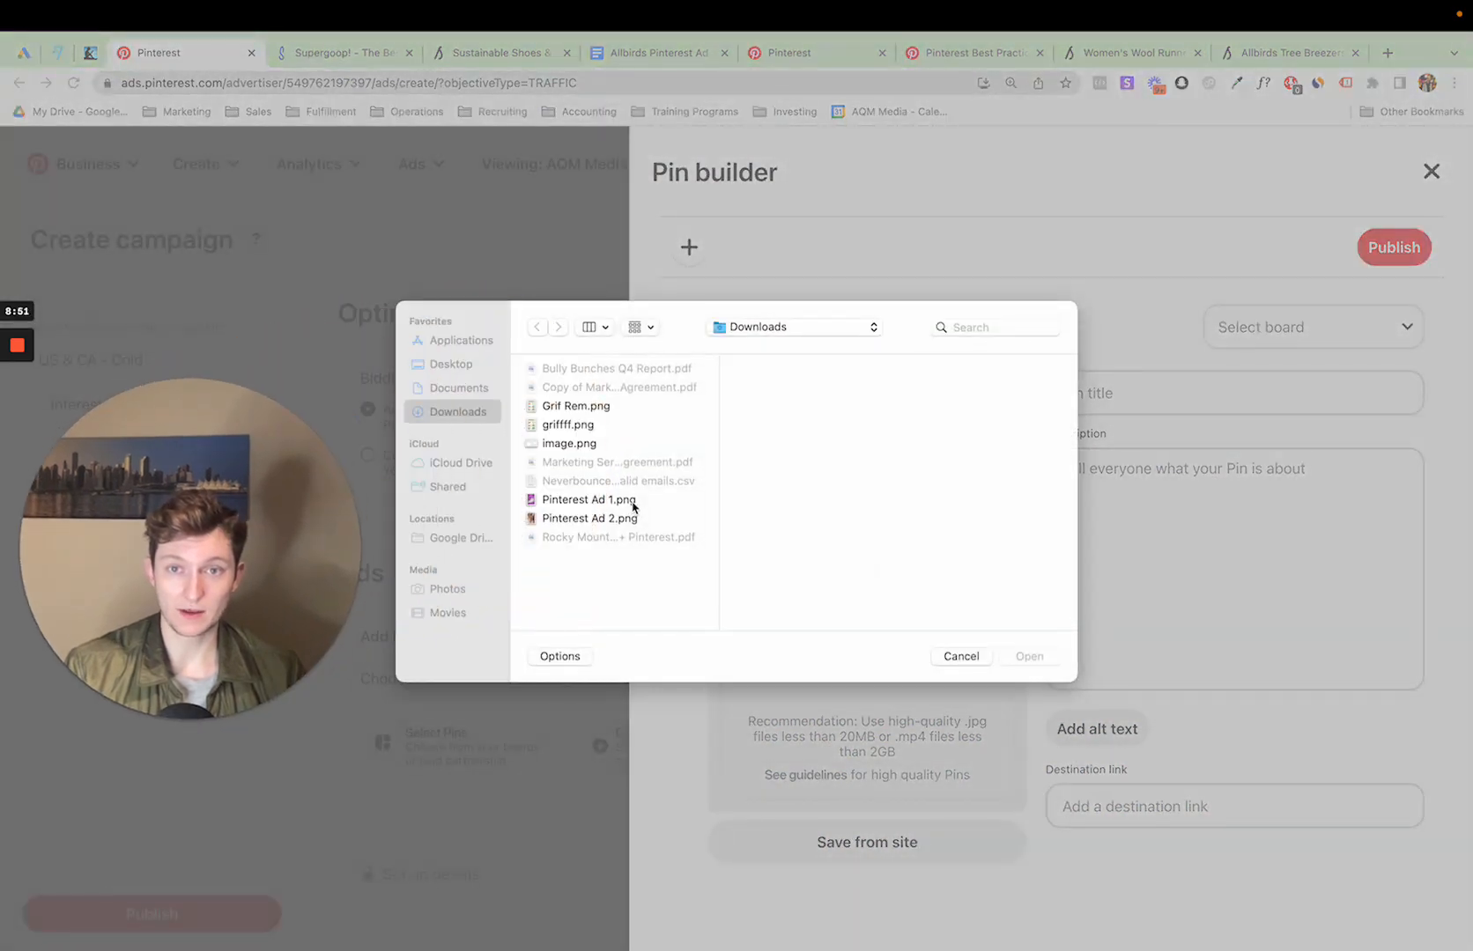
{"action": "left_click", "coordinate": [746, 516]}
{"action": "left_click", "coordinate": [651, 504]}
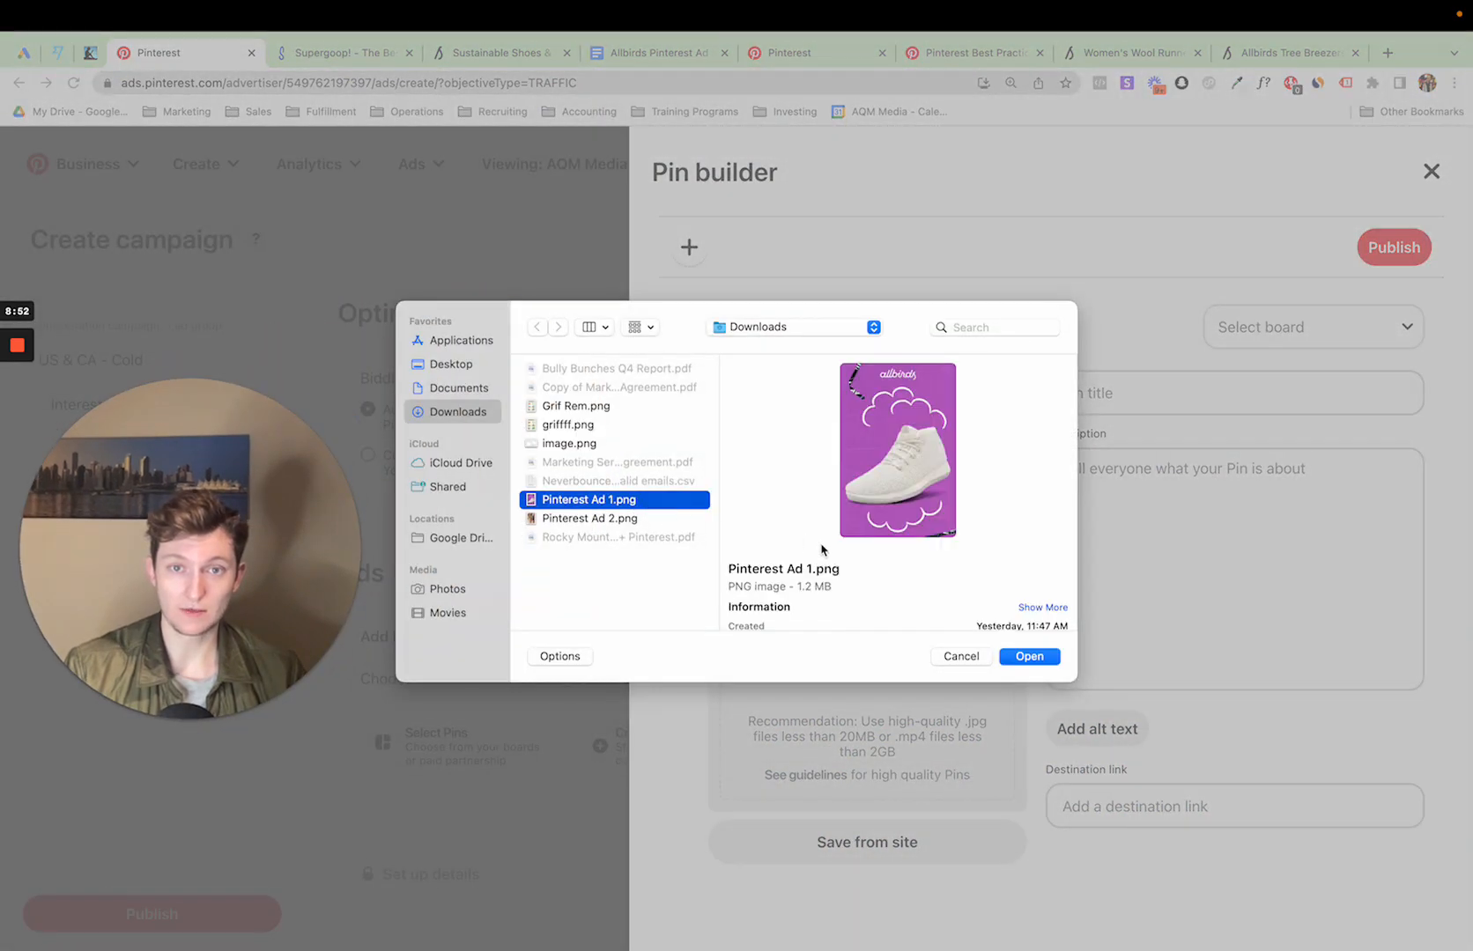
{"action": "left_click", "coordinate": [1022, 655]}
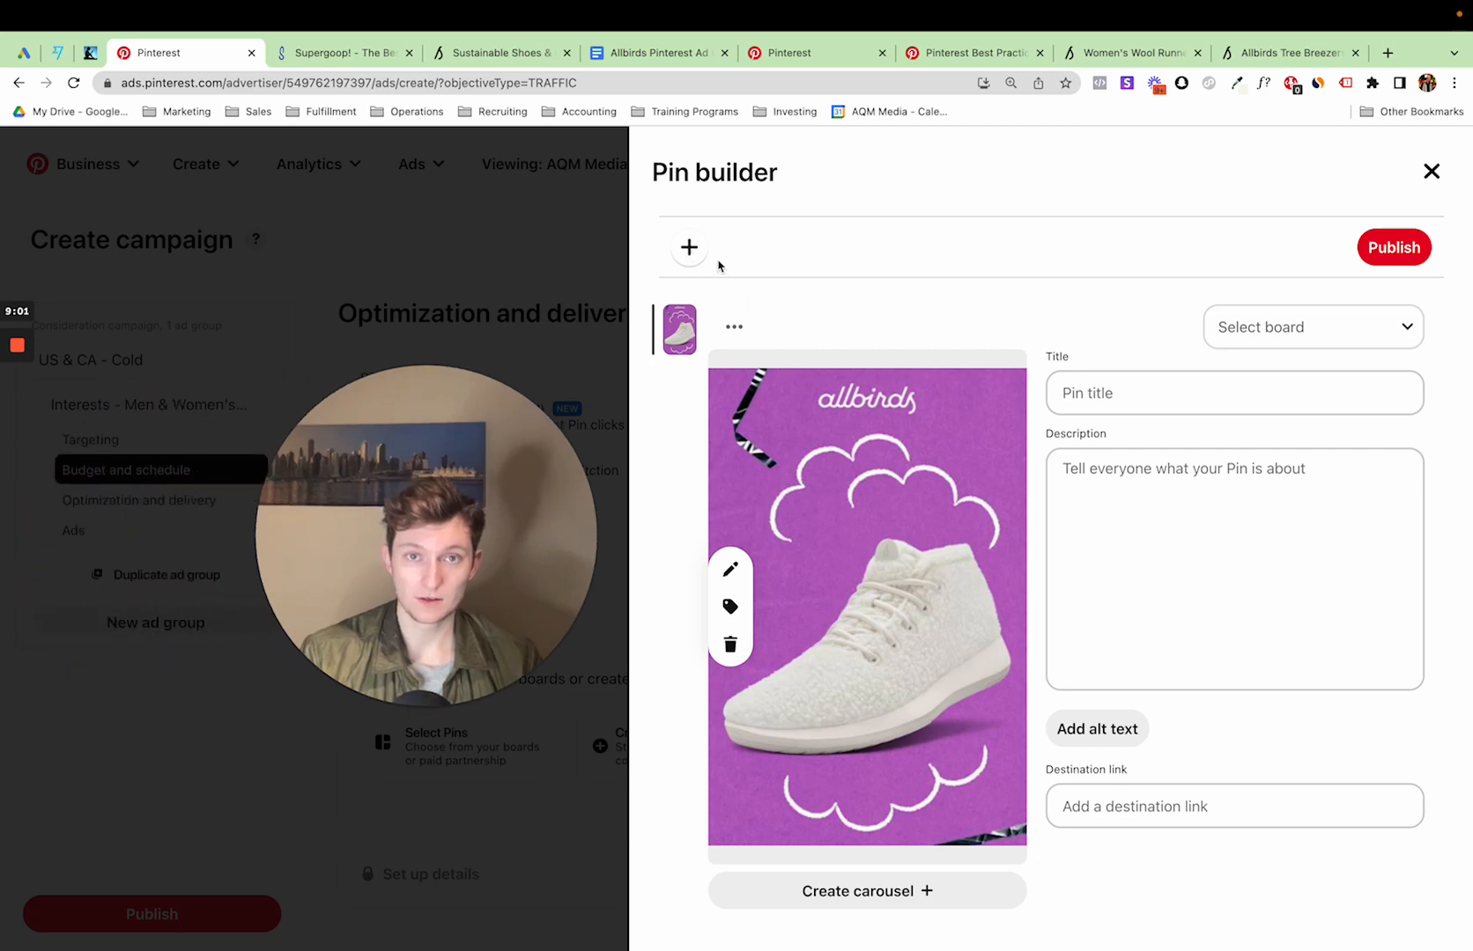
Add a second Pin in the Pin builder and upload Pinterest Ad 2.png as its image
{"action": "left_click", "coordinate": [696, 254]}
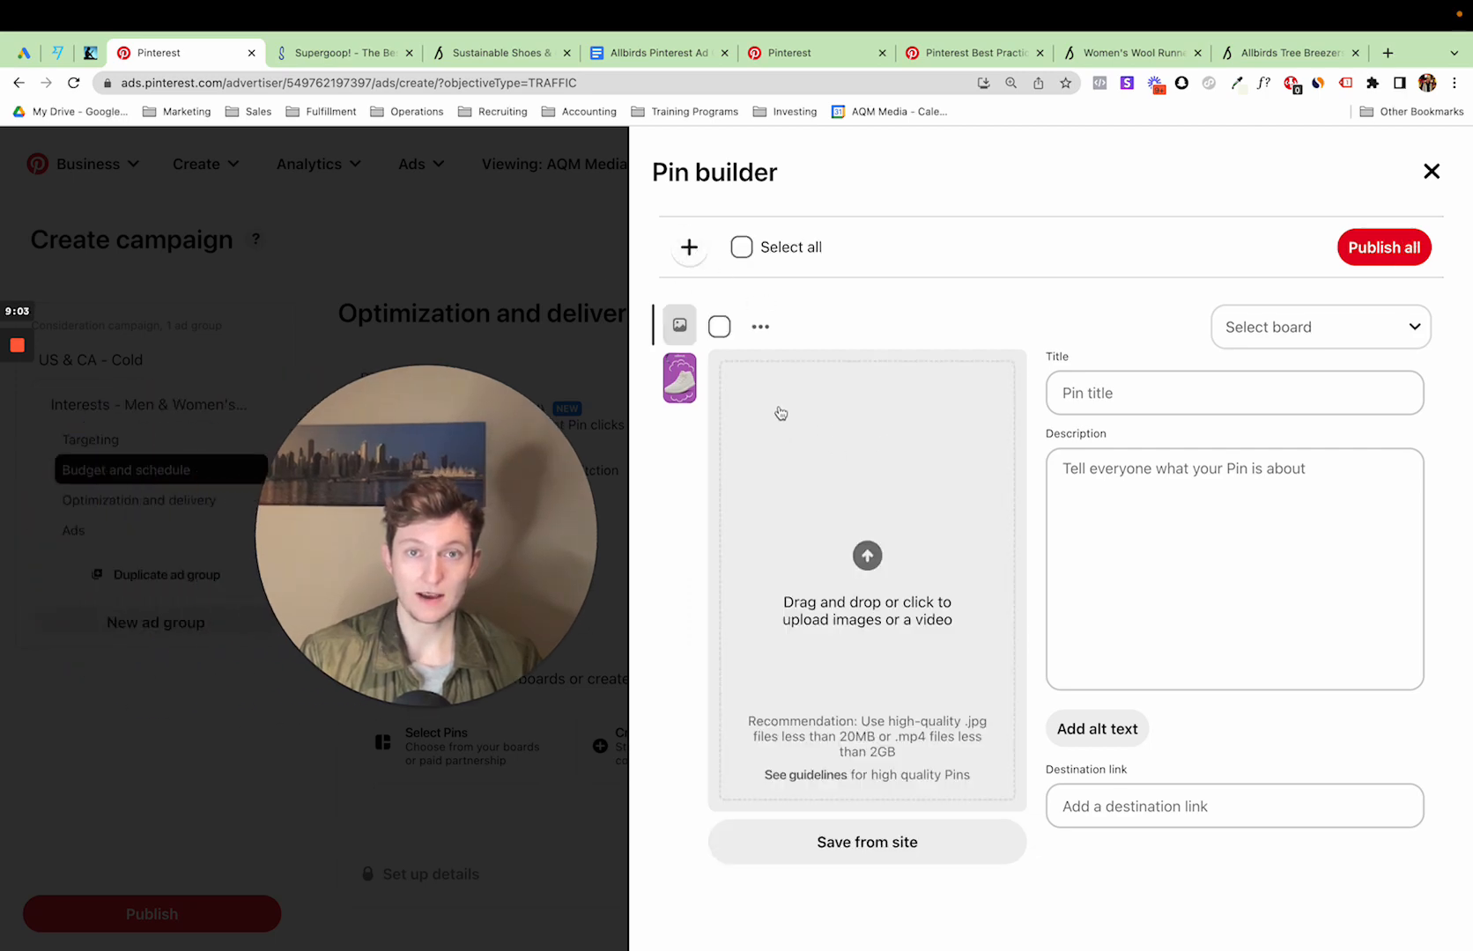
{"action": "left_click", "coordinate": [830, 485]}
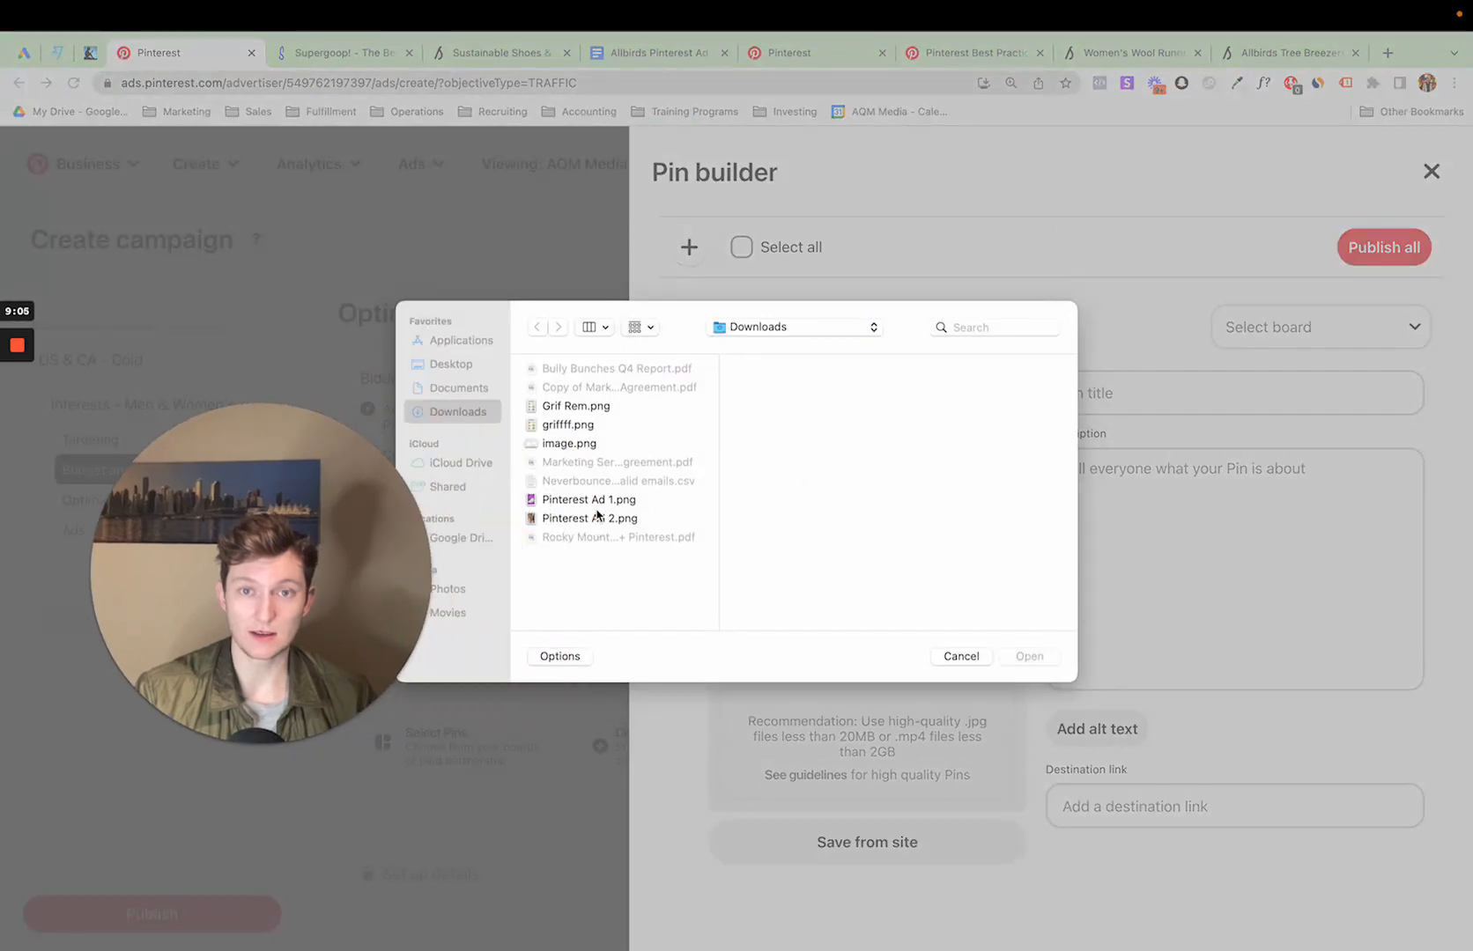
{"action": "left_click", "coordinate": [601, 502]}
{"action": "left_click", "coordinate": [602, 520]}
{"action": "left_click", "coordinate": [1035, 657]}
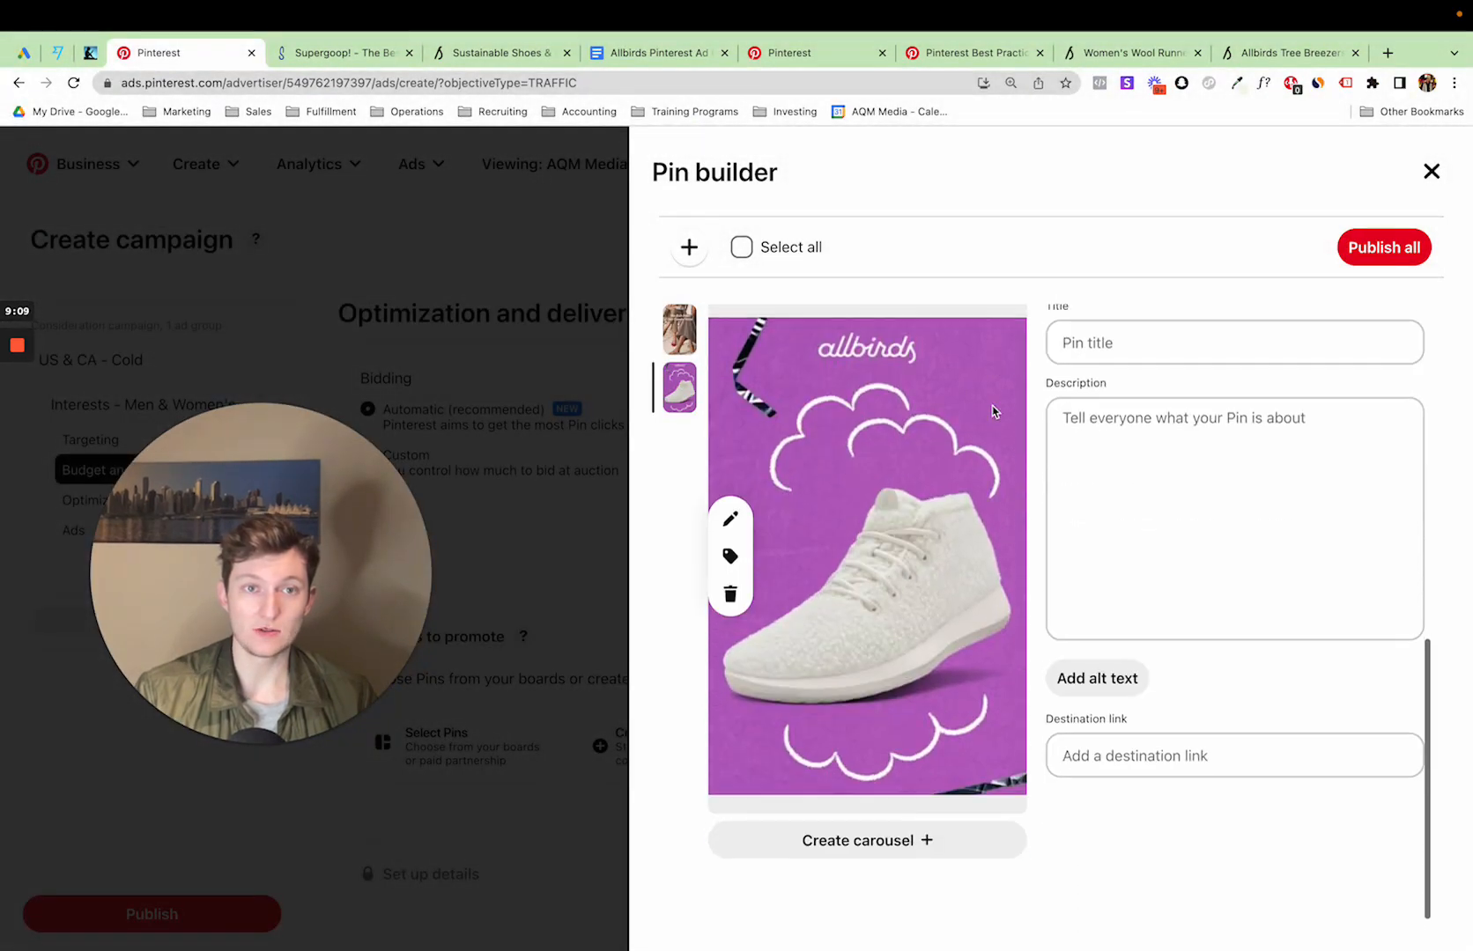
Assign the purple Pin with the white shoe to the Example board
{"action": "scroll", "coordinate": [1017, 671], "scroll_direction": "down", "scroll_amount": 3}
{"action": "scroll", "coordinate": [1017, 671], "scroll_direction": "down", "scroll_amount": 5}
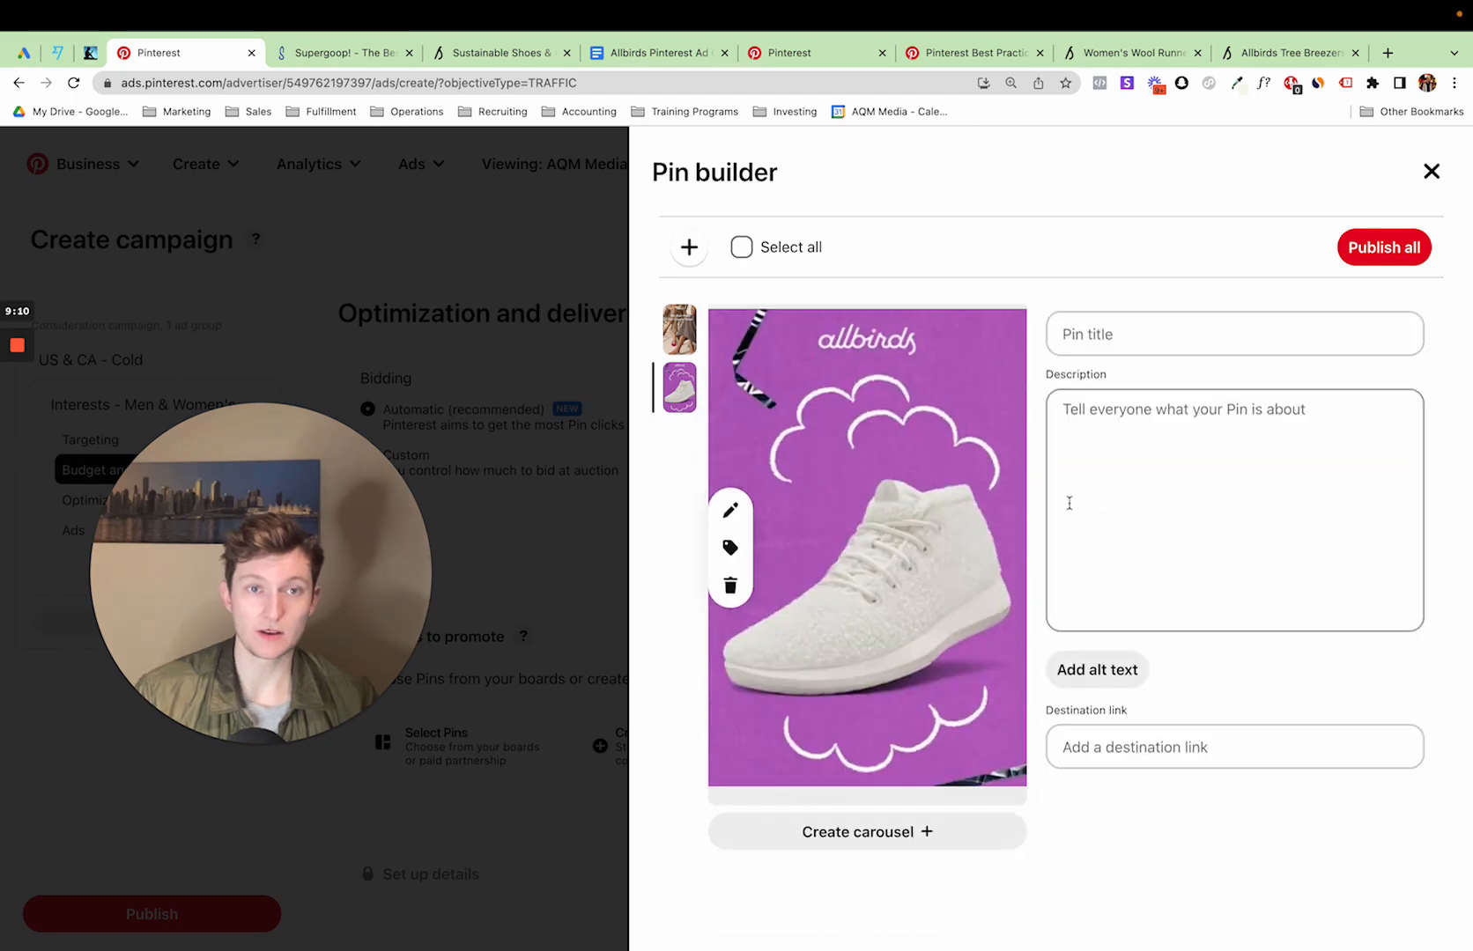
{"action": "scroll", "coordinate": [1068, 502], "scroll_direction": "up", "scroll_amount": 1}
{"action": "left_click", "coordinate": [1268, 371]}
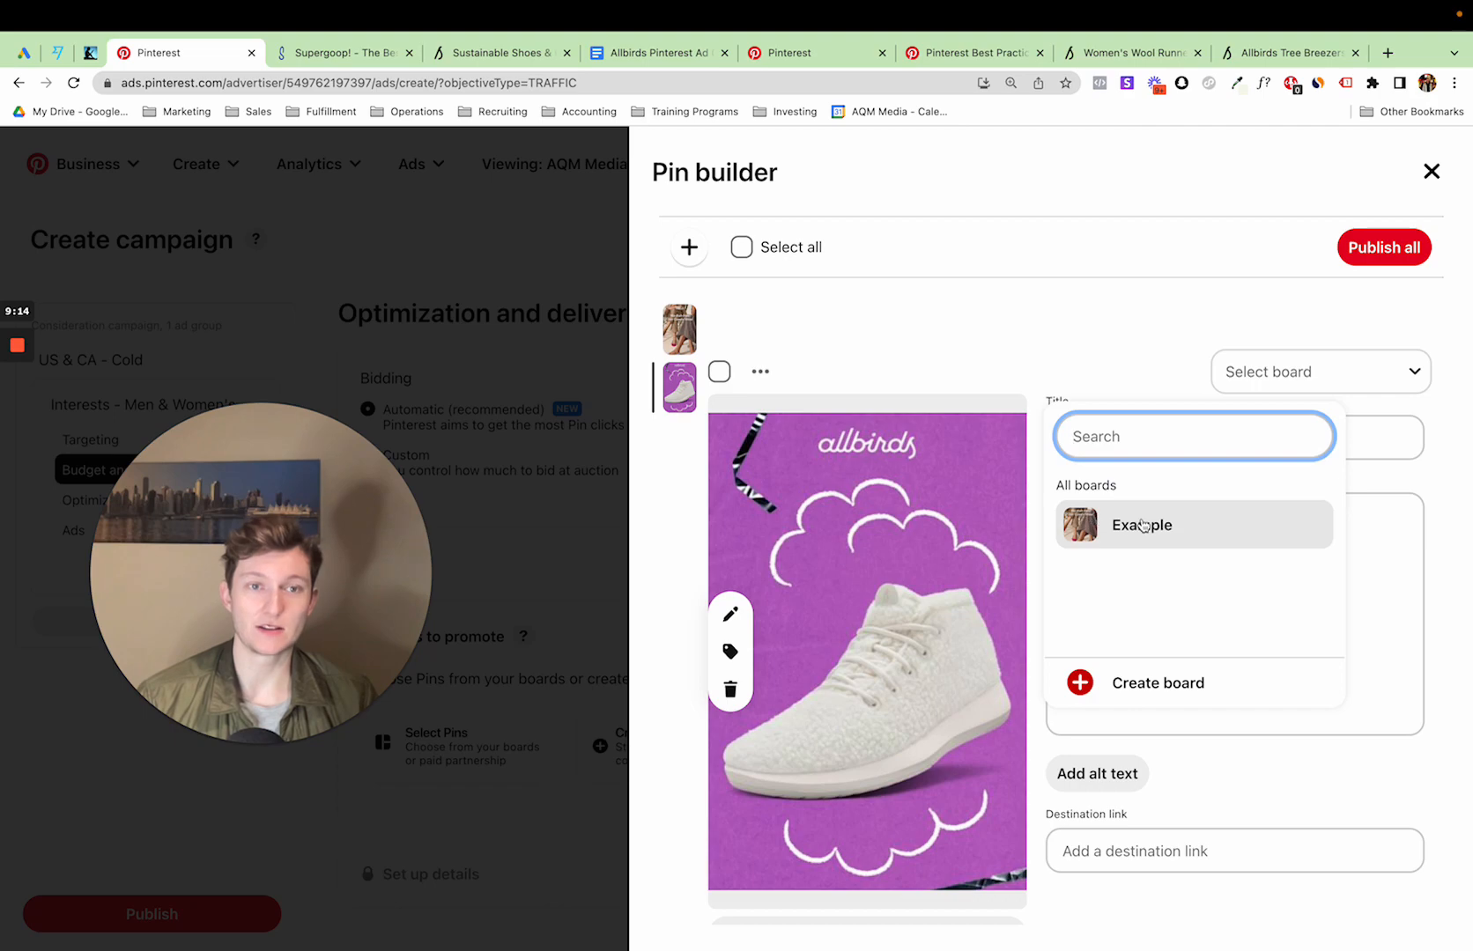
{"action": "left_click", "coordinate": [1142, 525]}
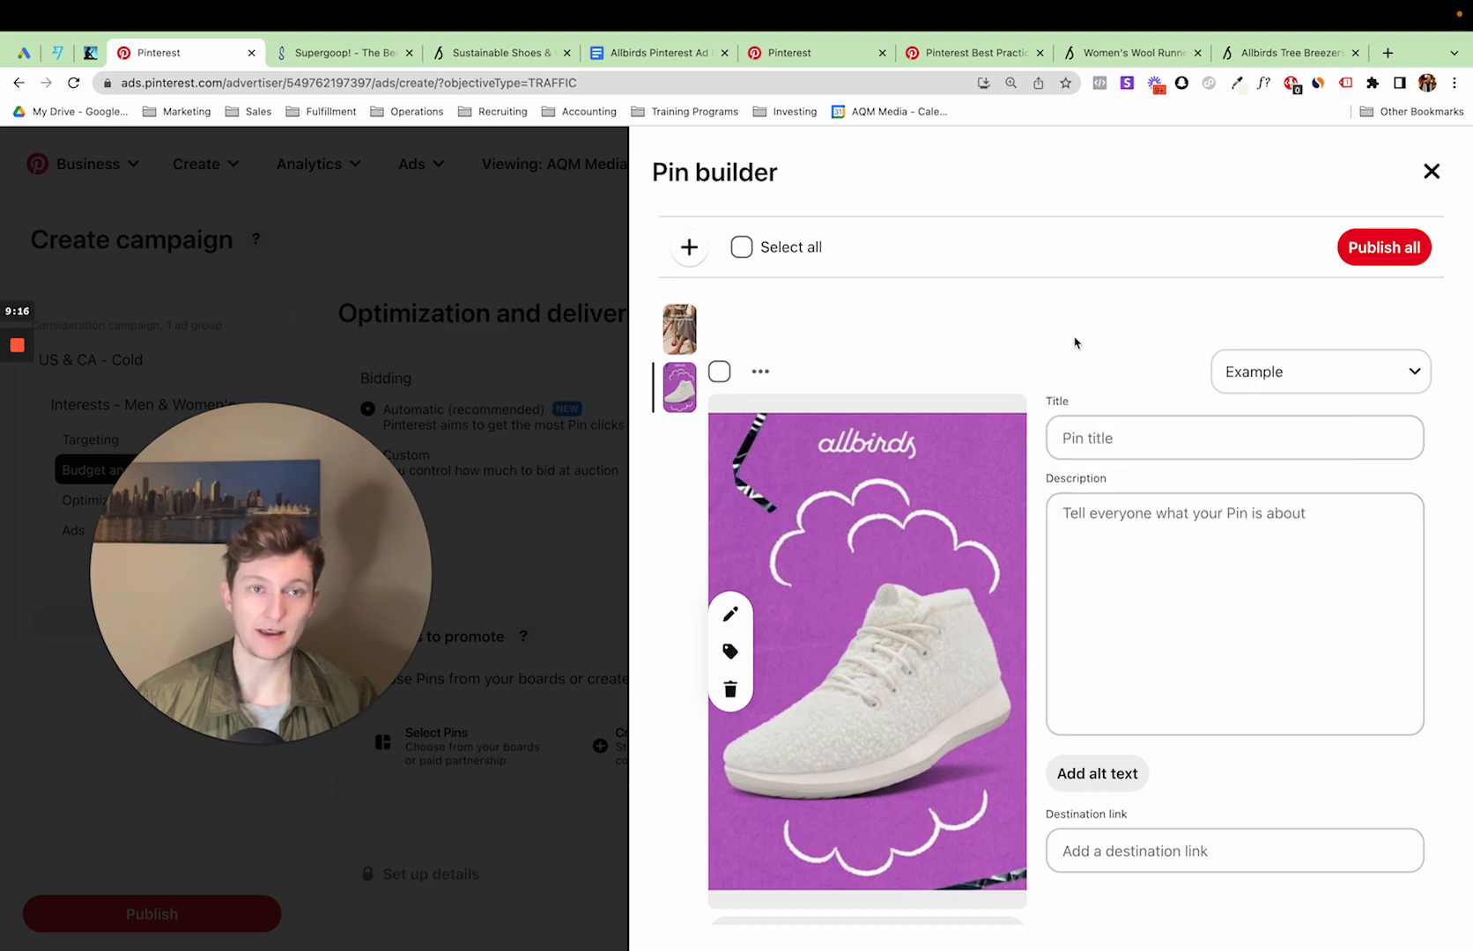
Assign the "No-Rub Heel For Comfy Wear" Pin to the Example board
{"action": "scroll", "coordinate": [1073, 343], "scroll_direction": "down", "scroll_amount": 3}
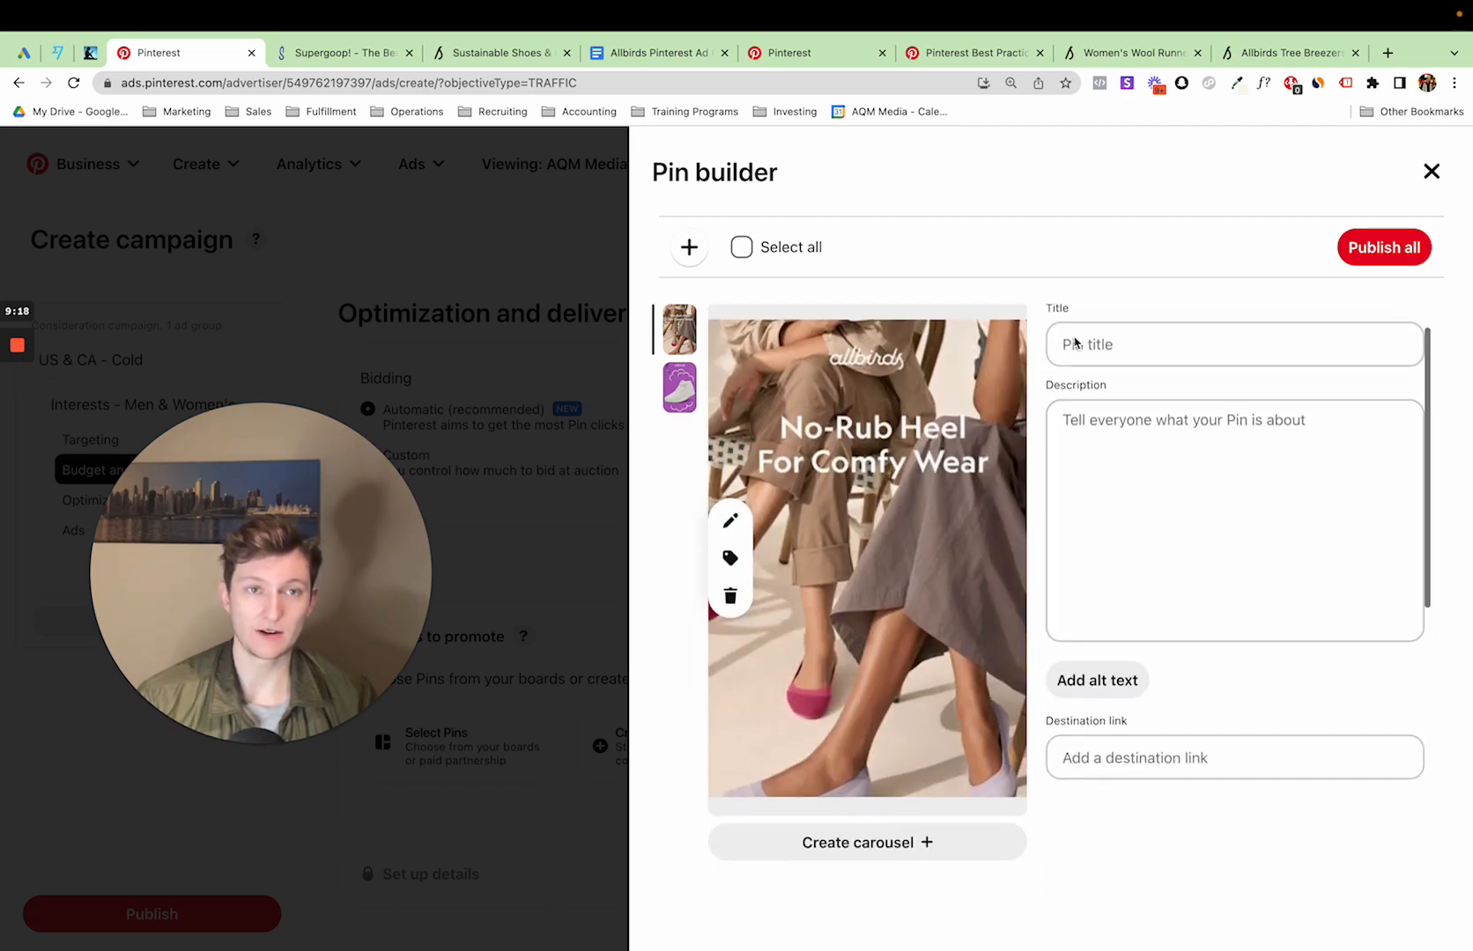
{"action": "scroll", "coordinate": [1073, 343], "scroll_direction": "up", "scroll_amount": 5}
{"action": "left_click", "coordinate": [1259, 343]}
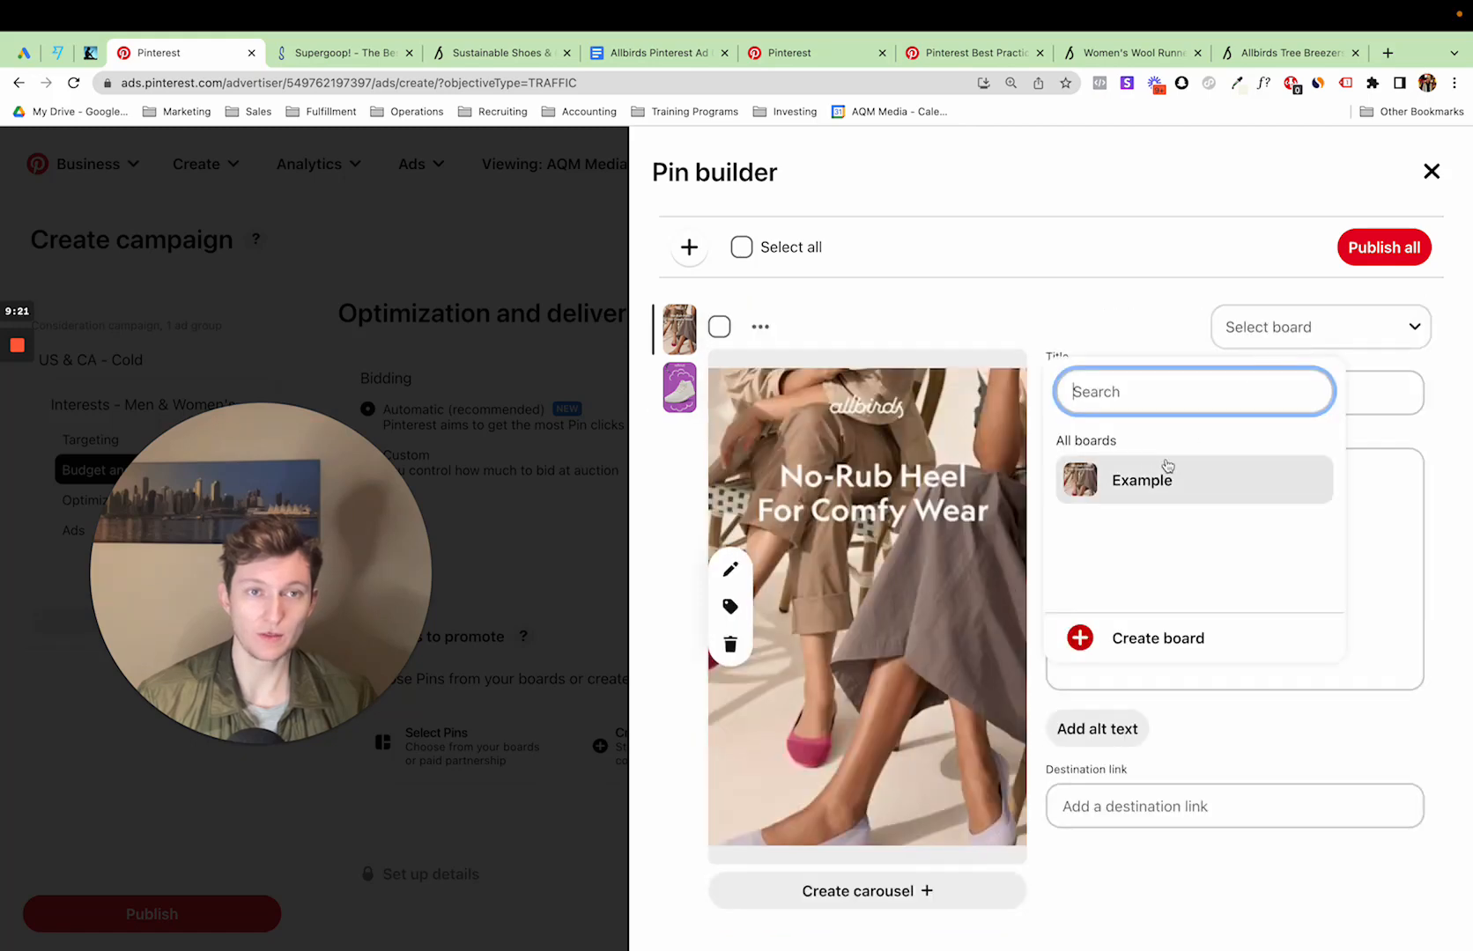
{"action": "left_click", "coordinate": [1145, 477]}
{"action": "scroll", "coordinate": [1083, 538], "scroll_direction": "down", "scroll_amount": 5}
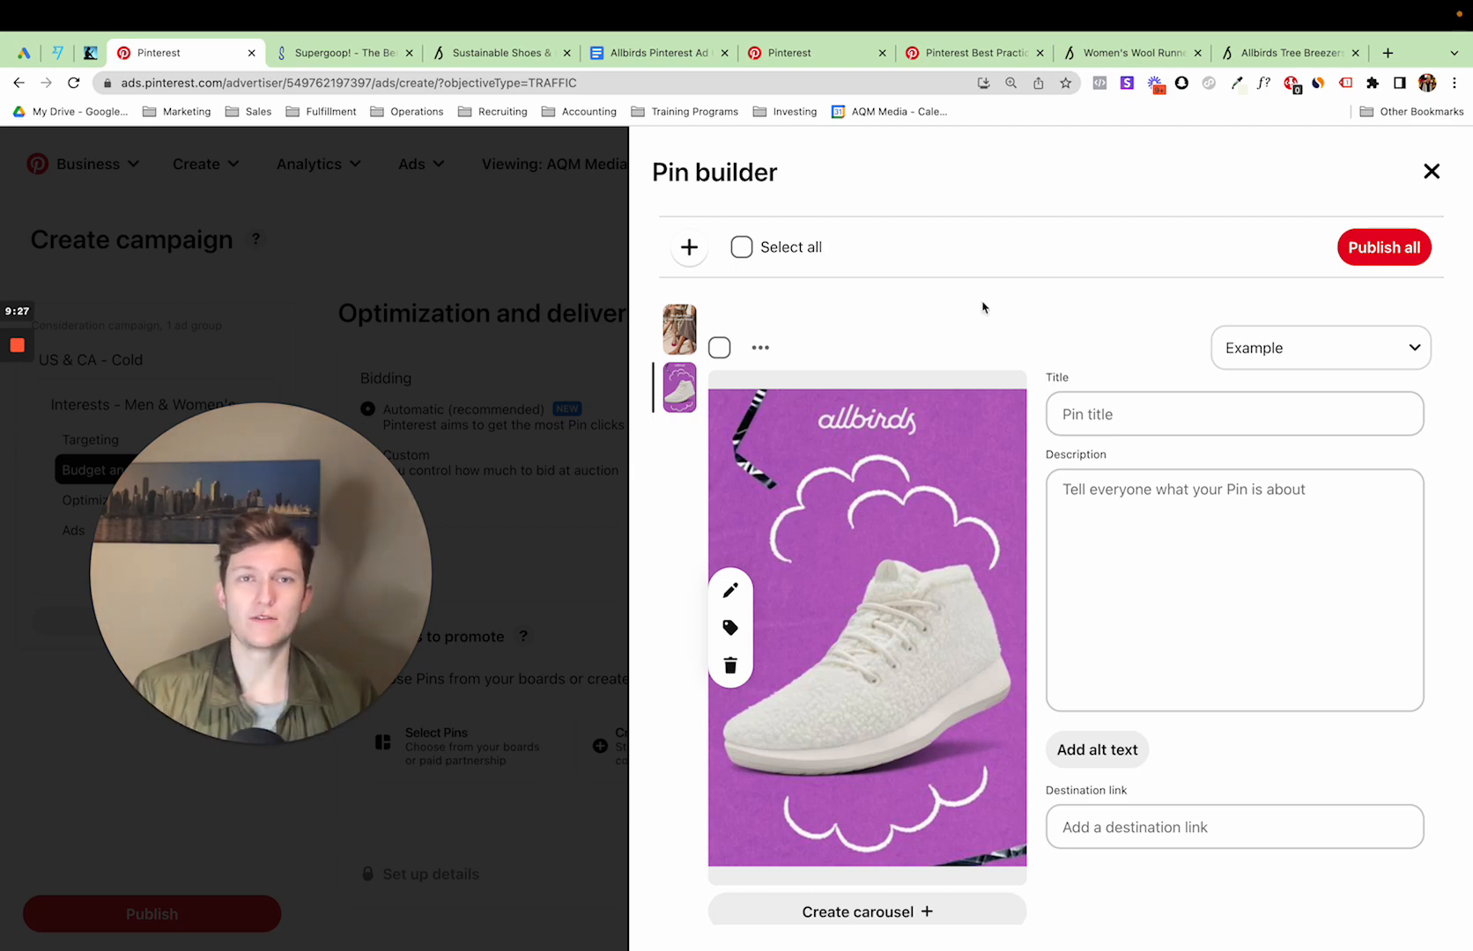
Copy the Ad 1 title "Super soft, fluffy, and cozy - meet the new Wool Runner-up Fluff!" from the ad copy document into the purple Pin's title
{"action": "left_click", "coordinate": [652, 53]}
{"action": "left_click_drag", "start_coordinate": [263, 549], "coordinate": [193, 615]}
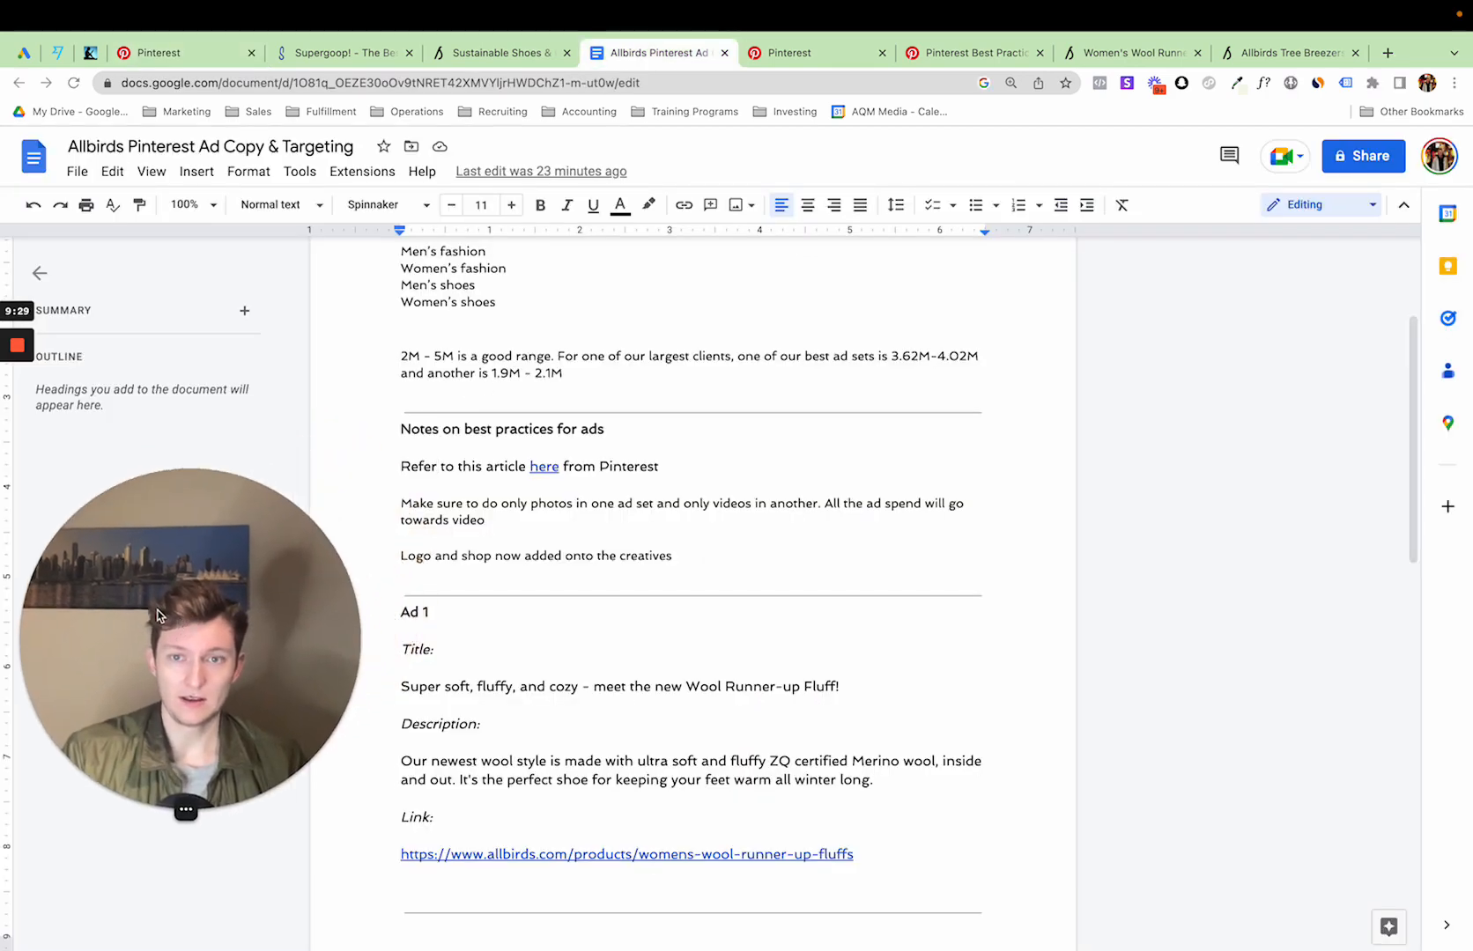
{"action": "scroll", "coordinate": [532, 564], "scroll_direction": "down", "scroll_amount": 3}
{"action": "triple_click", "coordinate": [532, 565]}
{"action": "key", "text": "ctrl+c"}
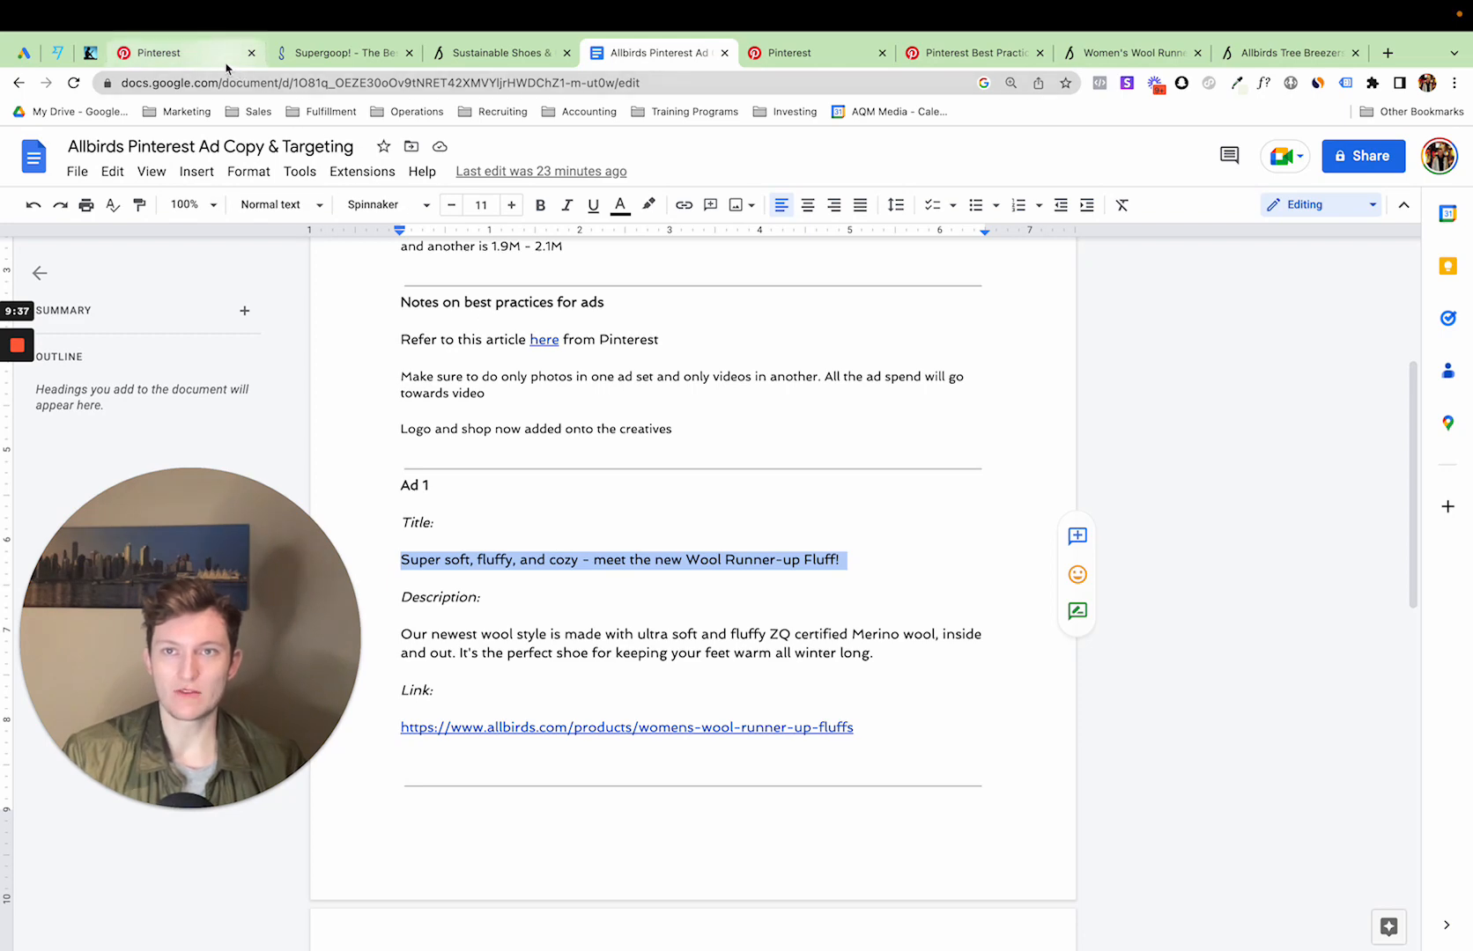
{"action": "left_click", "coordinate": [176, 52]}
{"action": "left_click", "coordinate": [1047, 406]}
{"action": "key", "text": "ctrl+v"}
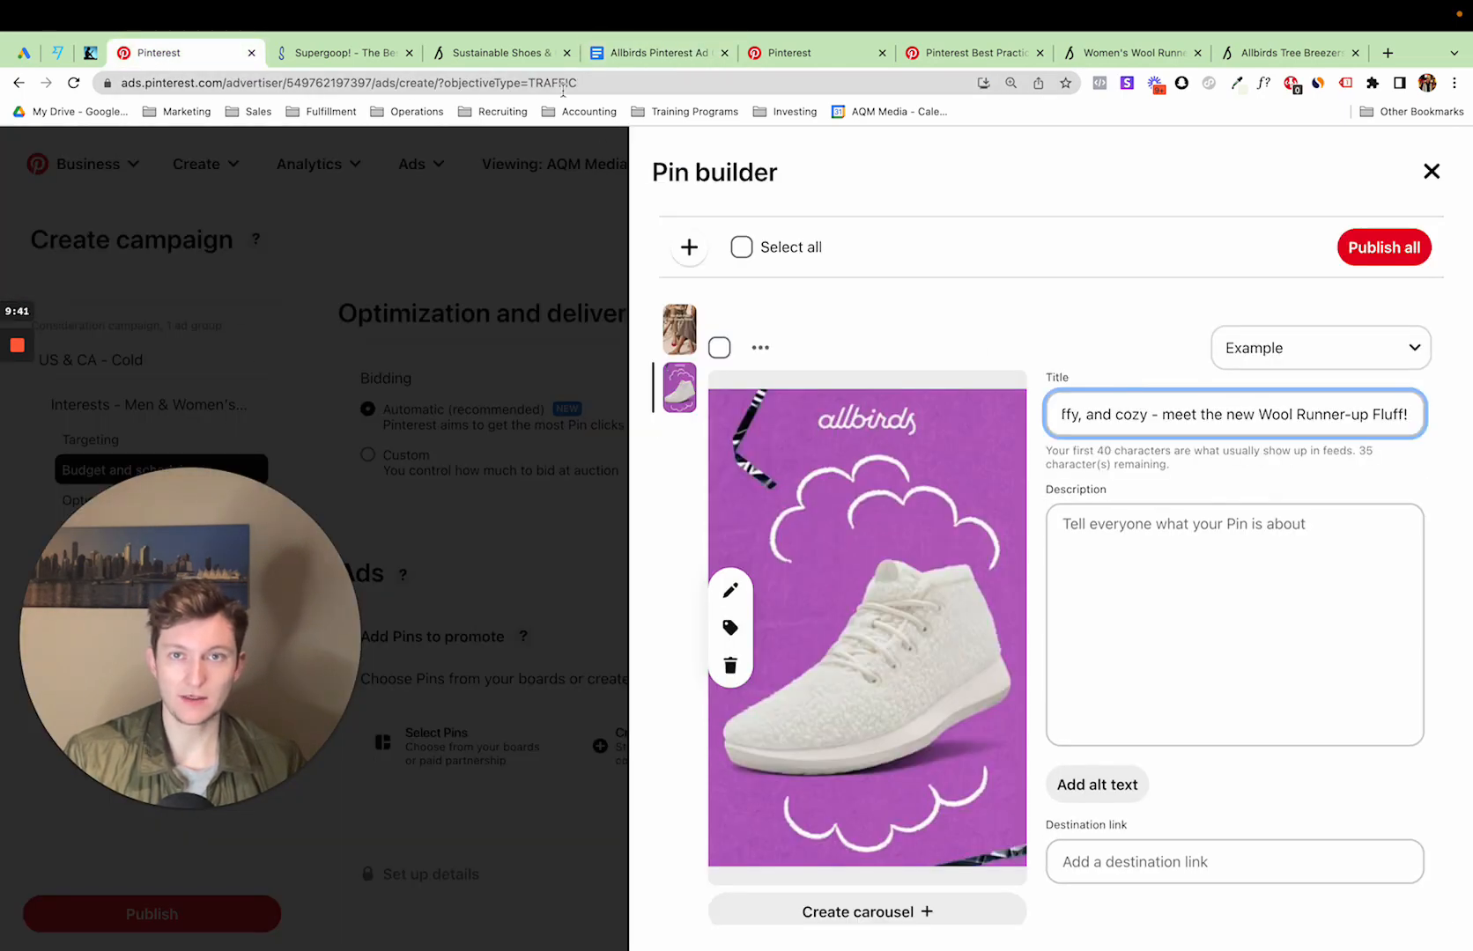
Copy the Ad 1 description about the newest Merino wool style from the ad copy document into the purple Pin's description
{"action": "left_click", "coordinate": [628, 51]}
{"action": "triple_click", "coordinate": [453, 632]}
{"action": "key", "text": "ctrl+c"}
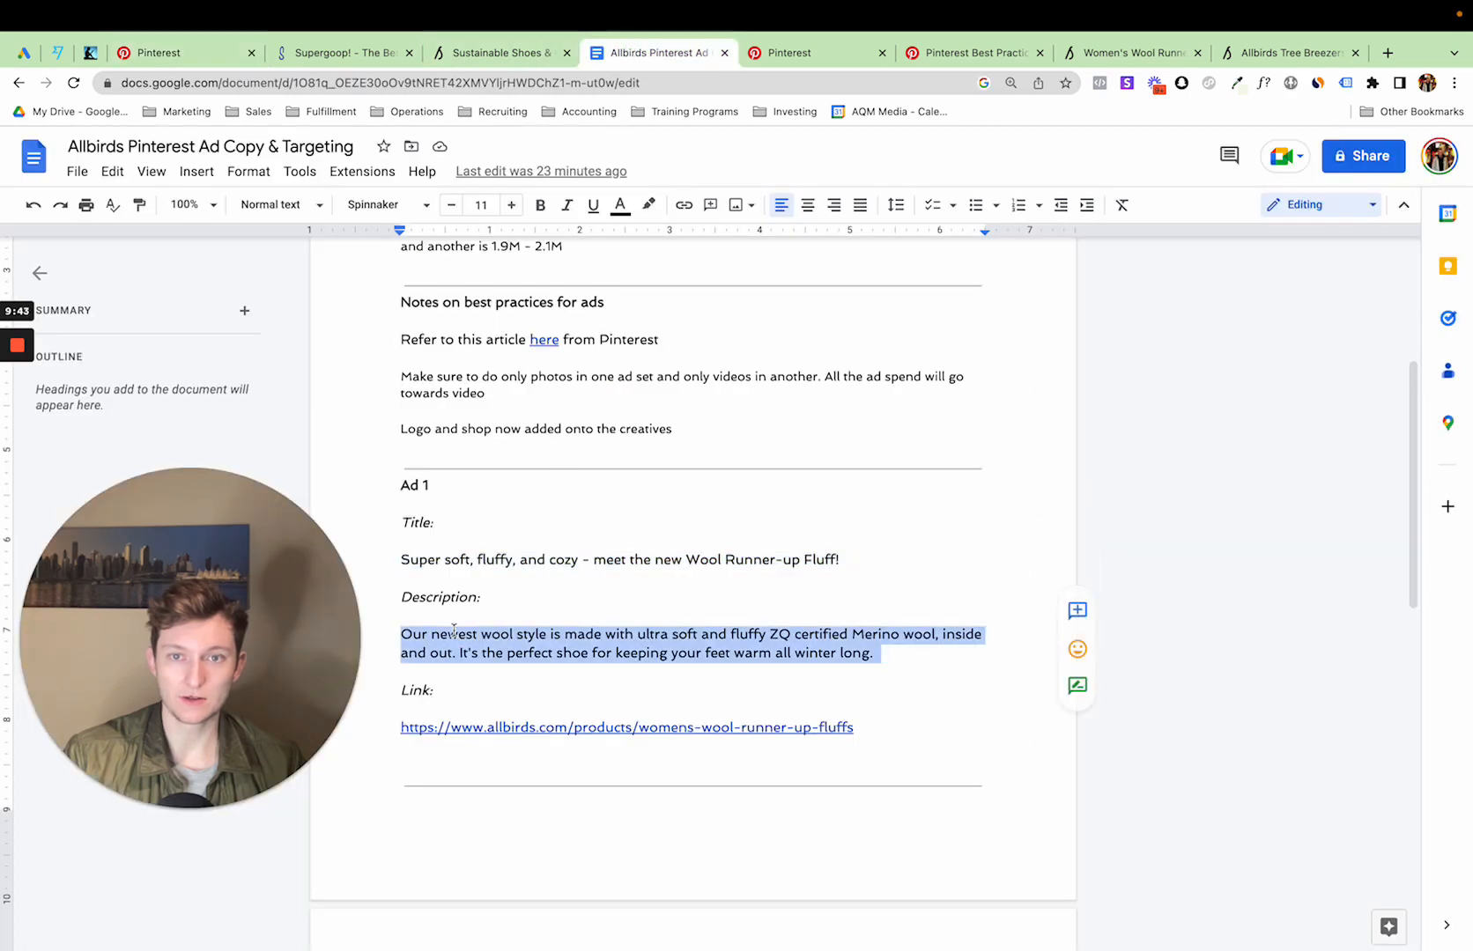
{"action": "left_click", "coordinate": [187, 53]}
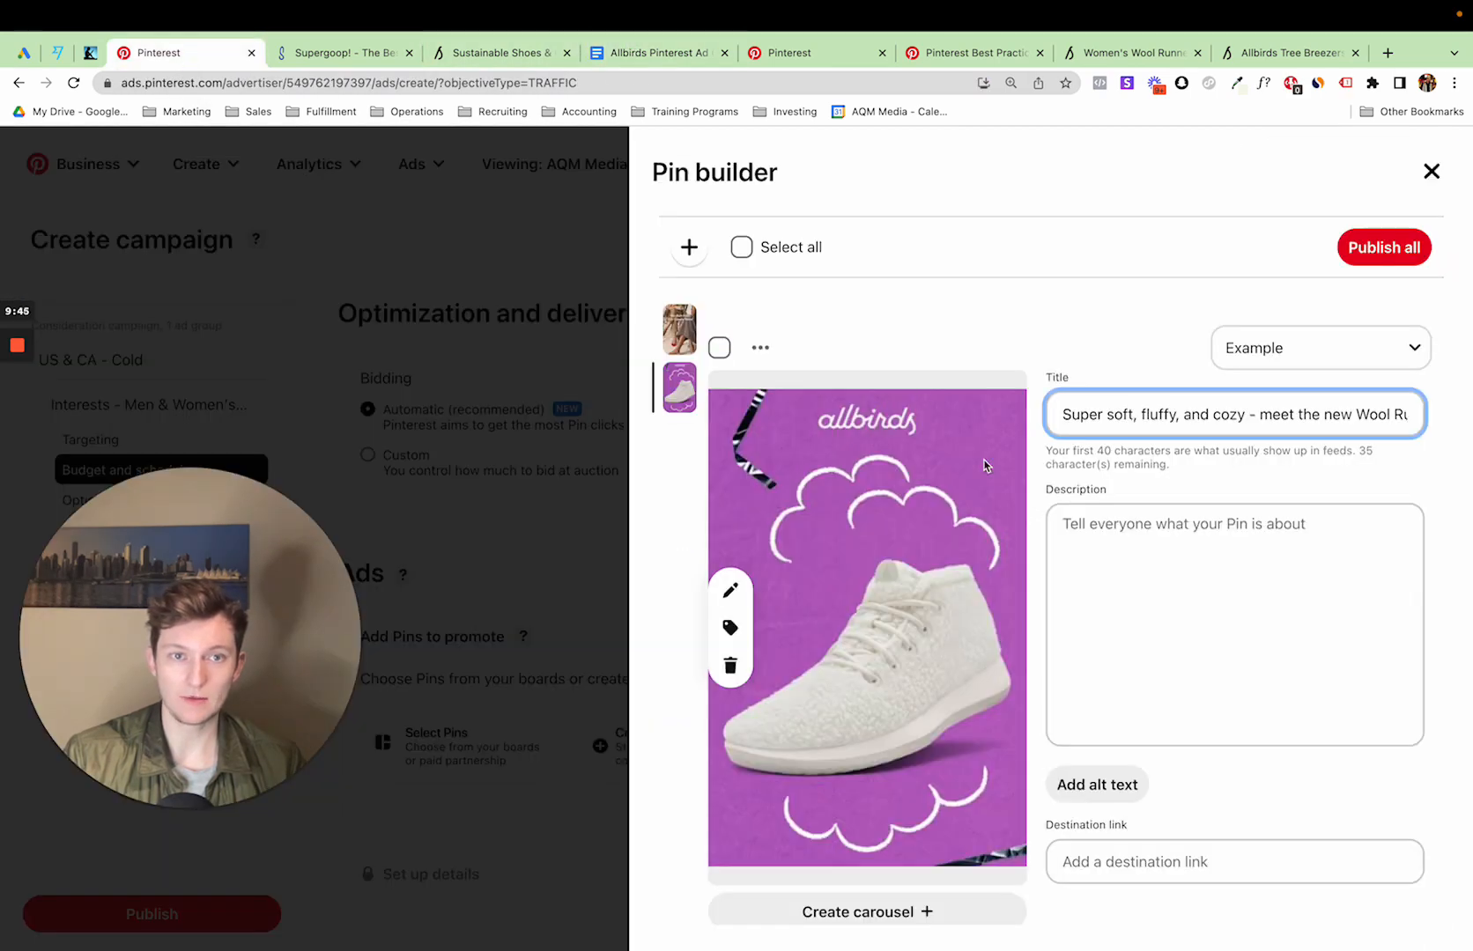
{"action": "left_click", "coordinate": [1144, 545]}
{"action": "key", "text": "ctrl+v"}
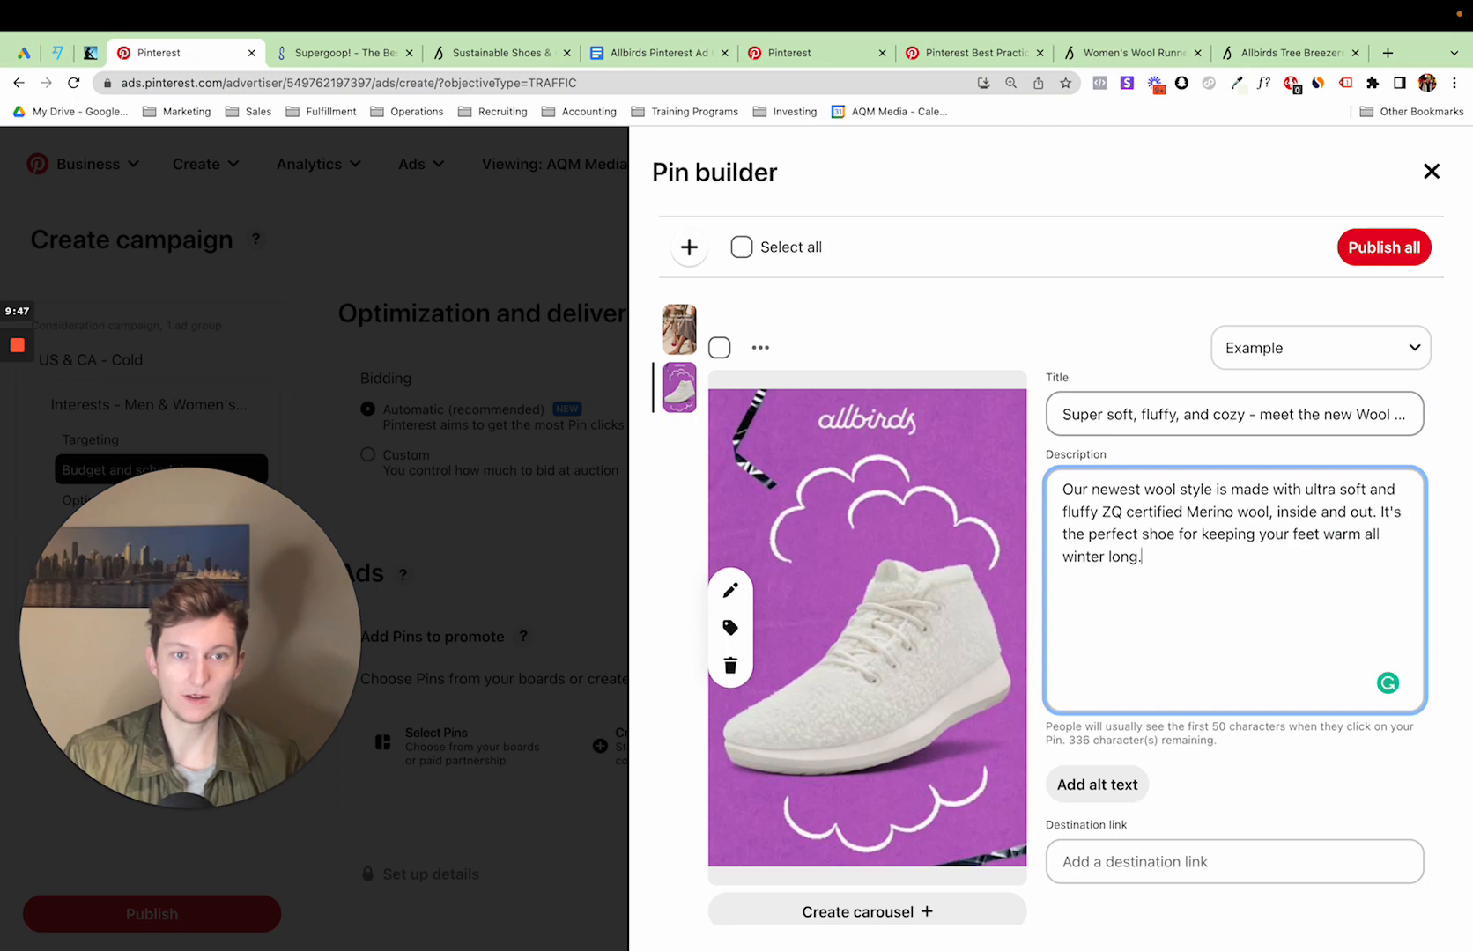
{"action": "left_click", "coordinate": [681, 83]}
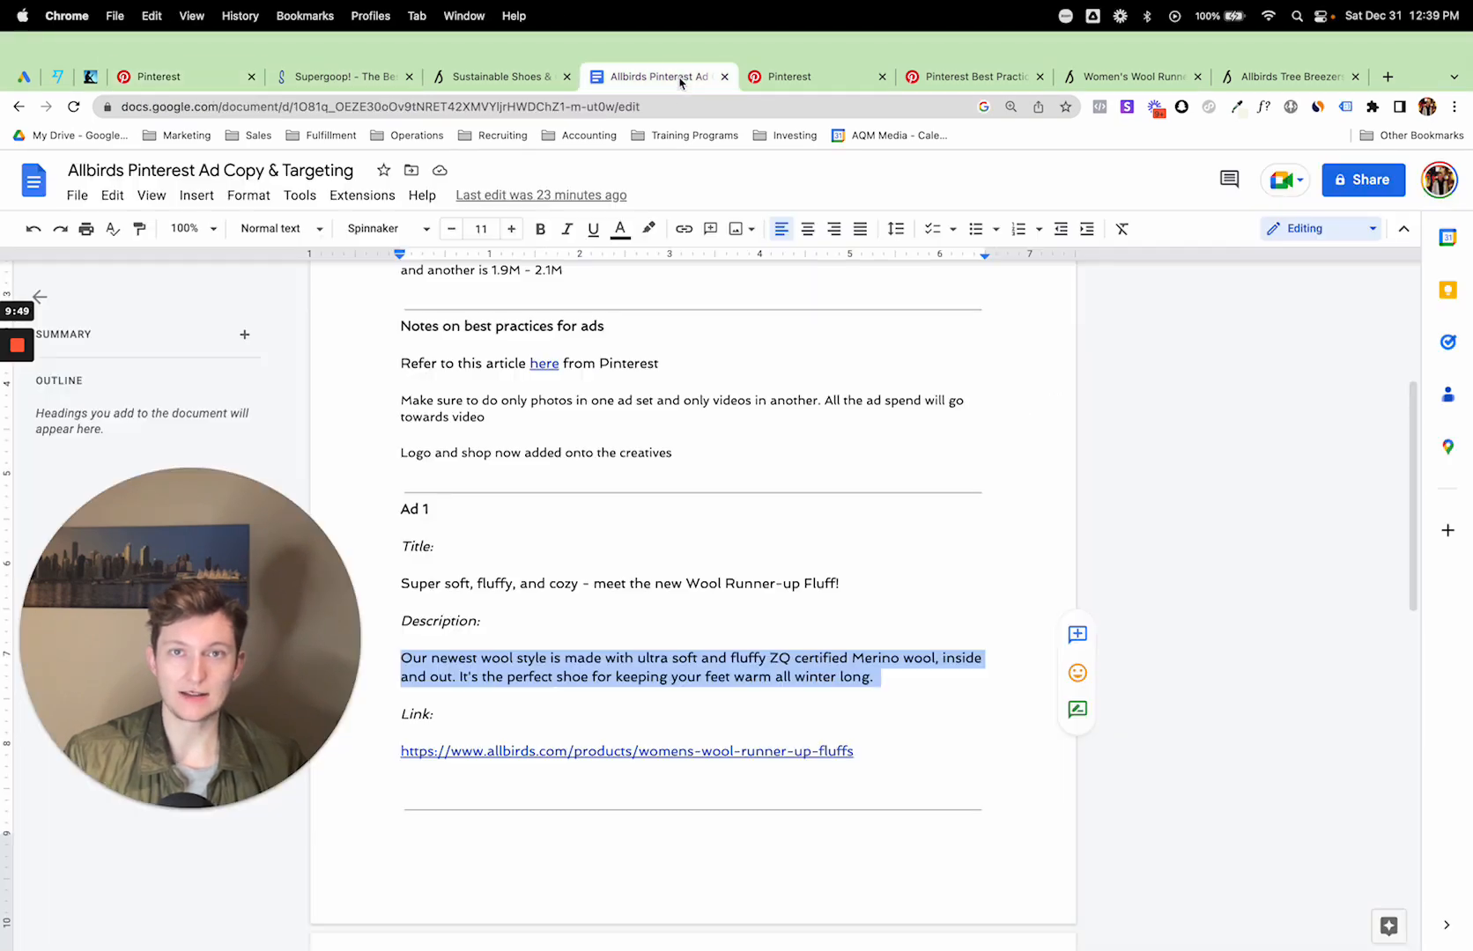
{"action": "left_click", "coordinate": [564, 624]}
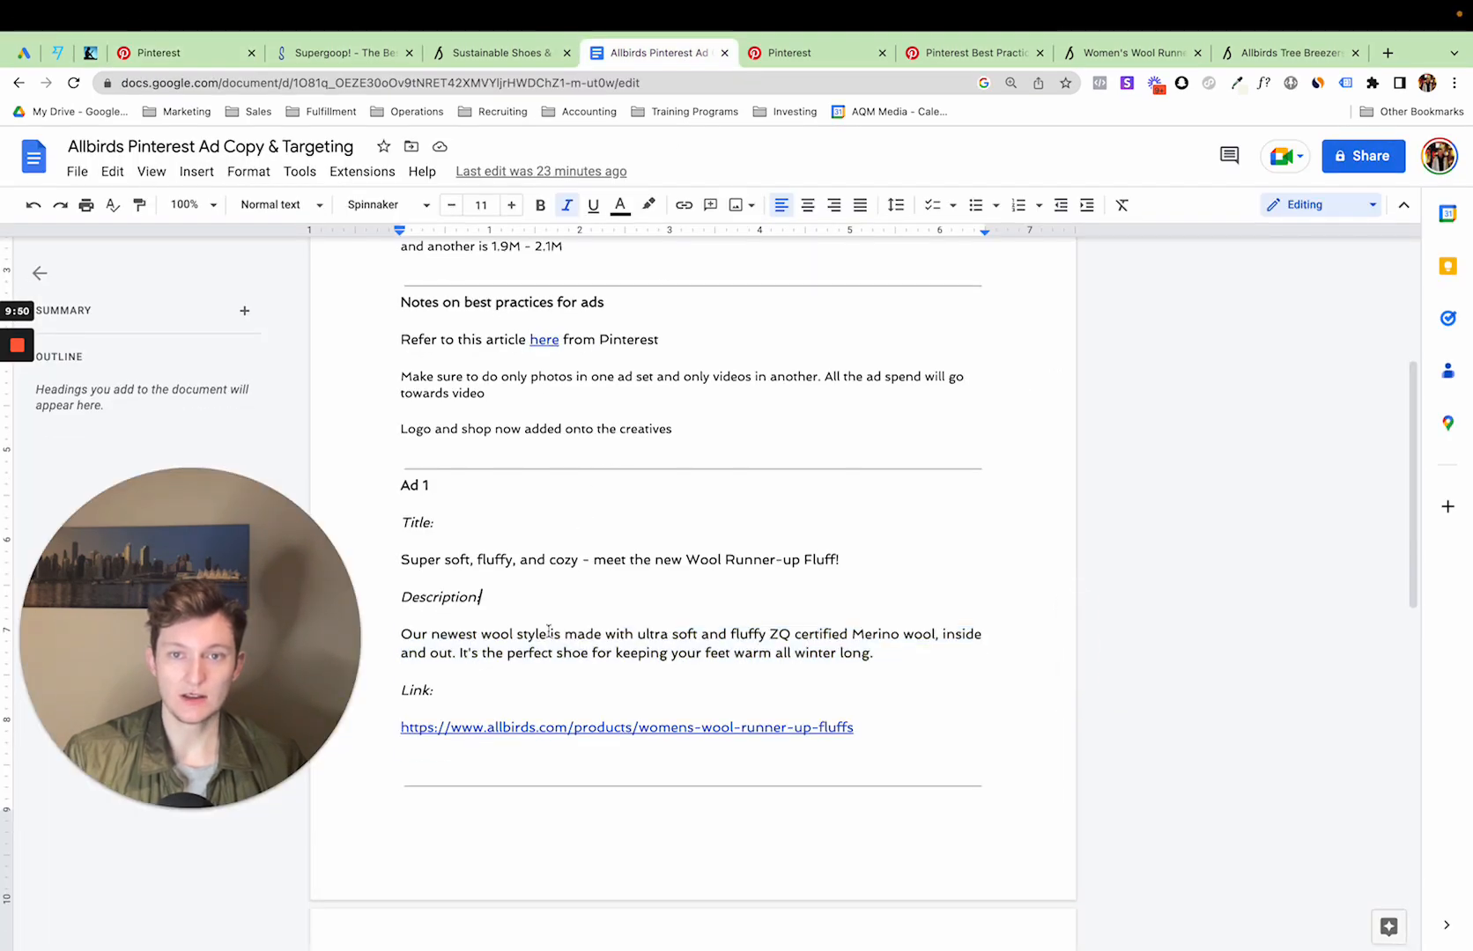
{"action": "triple_click", "coordinate": [391, 729]}
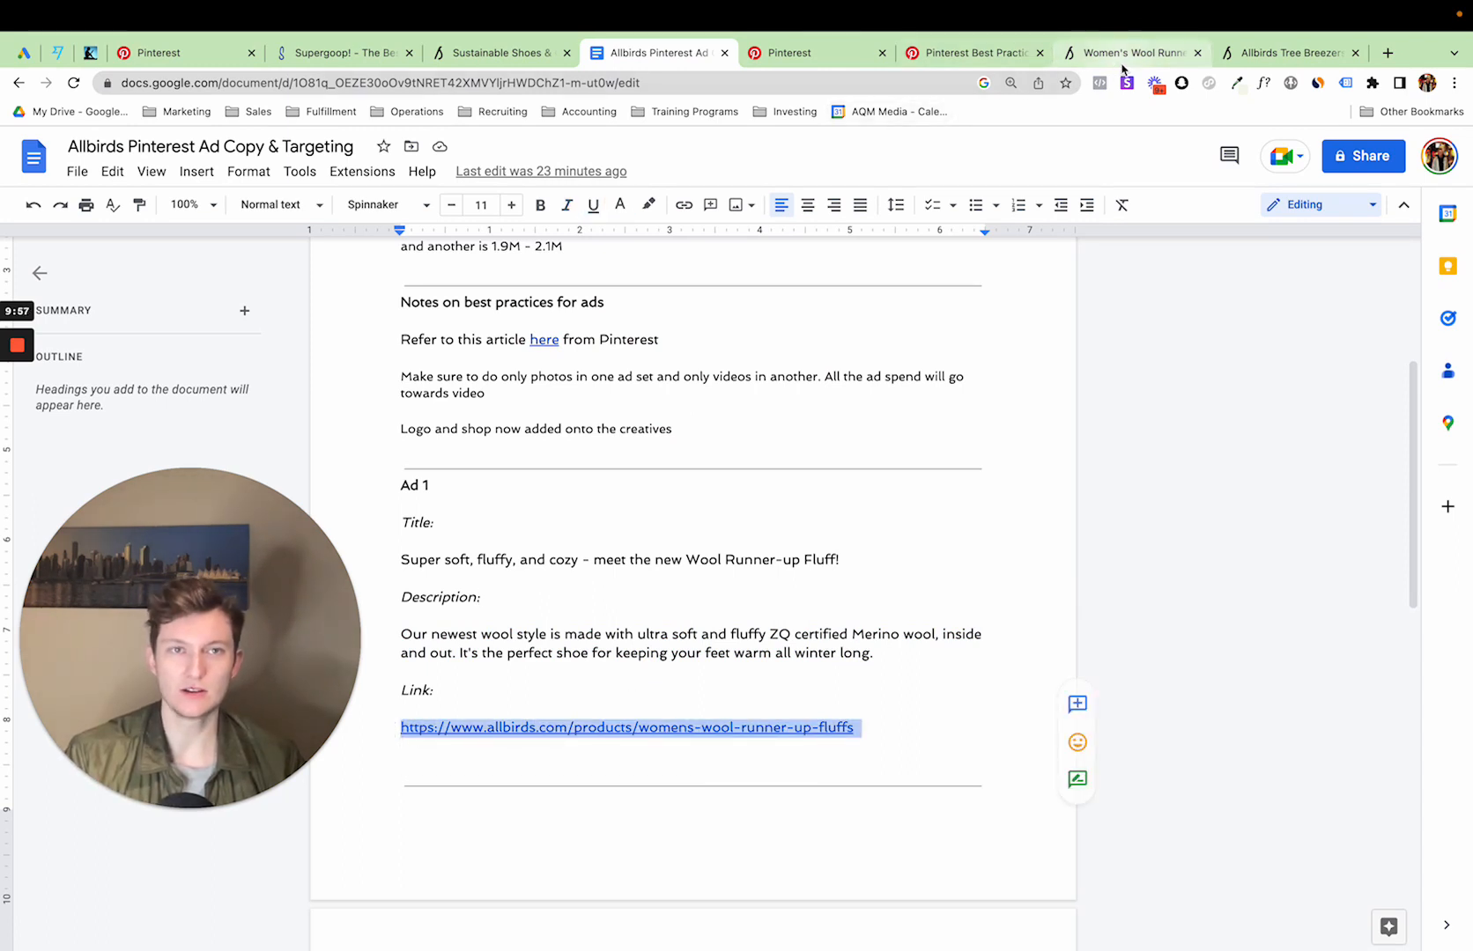
Look over the Allbirds product pages for the Women's Wool Runner-up Fluffs and the Tree Breezers
{"action": "left_click", "coordinate": [1124, 61]}
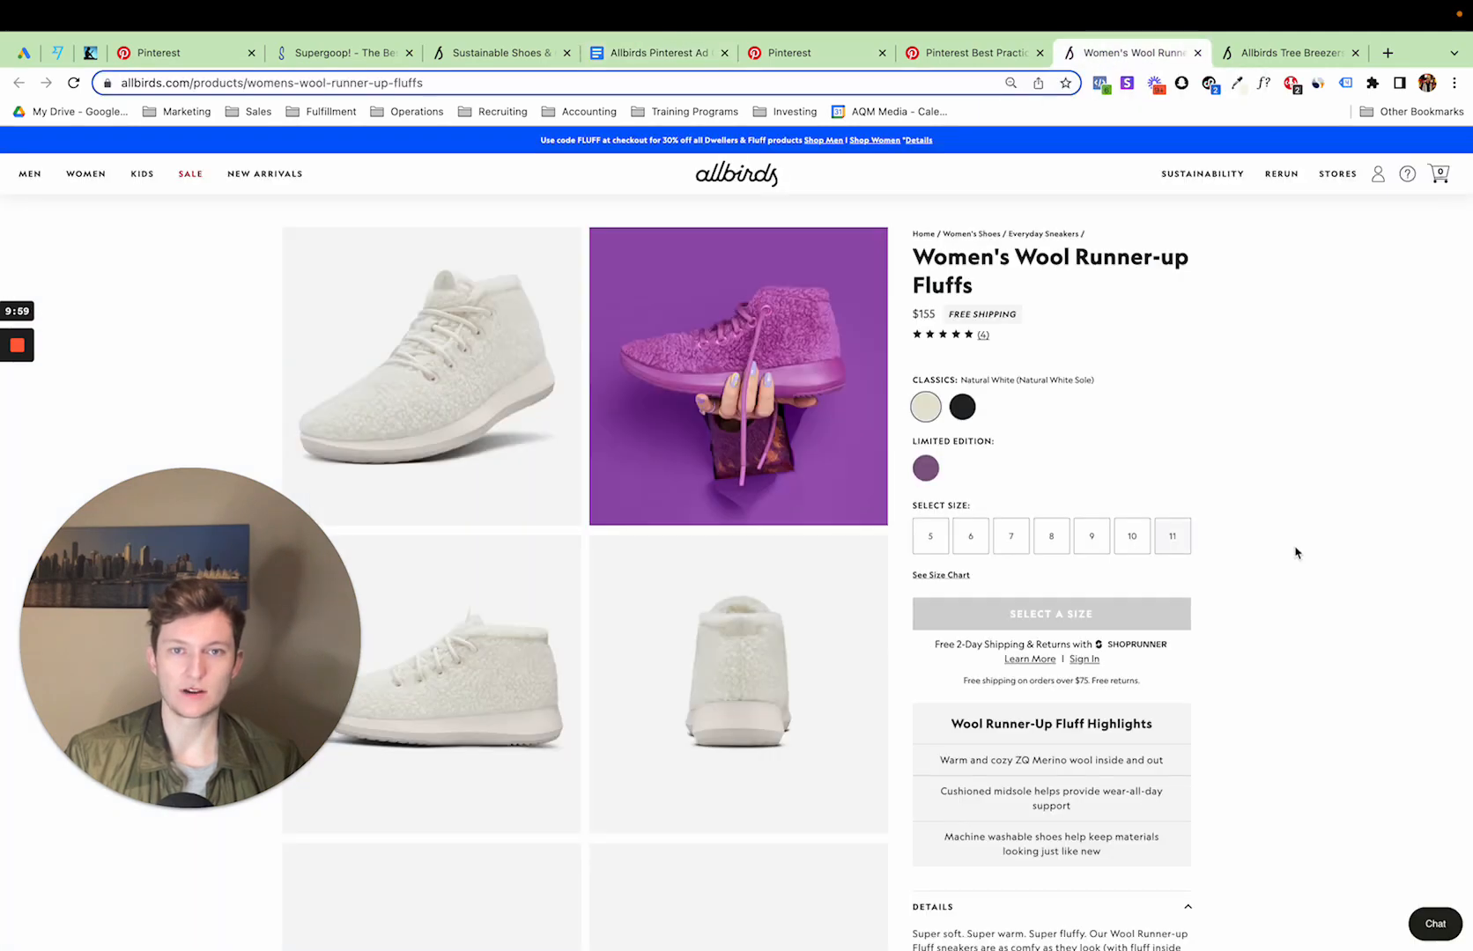
{"action": "scroll", "coordinate": [1295, 552], "scroll_direction": "down", "scroll_amount": 10}
{"action": "scroll", "coordinate": [1427, 438], "scroll_direction": "up", "scroll_amount": 10}
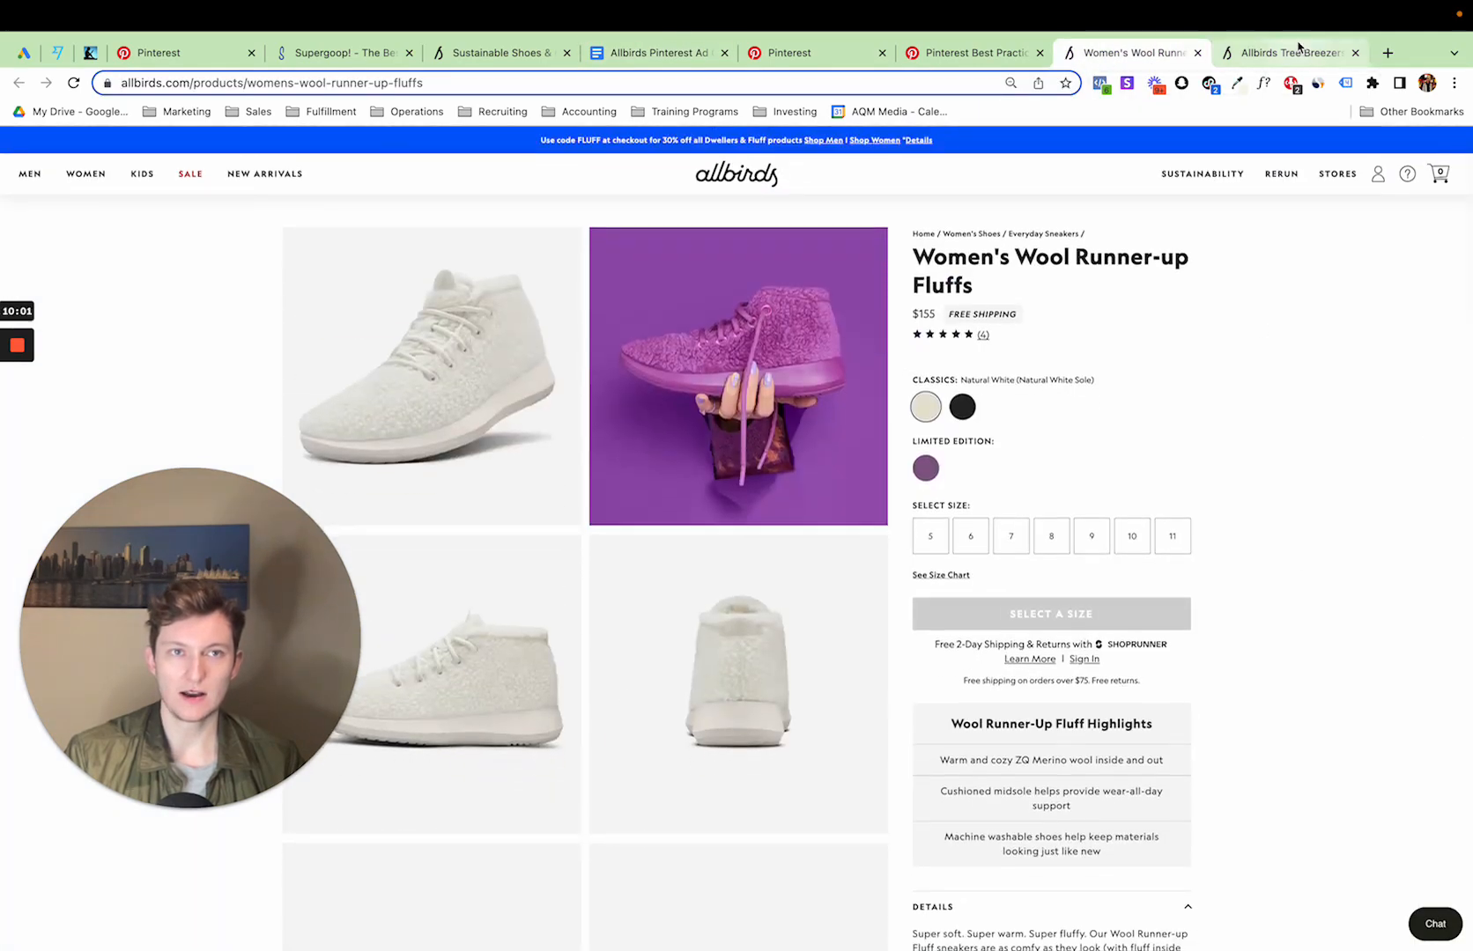
{"action": "left_click", "coordinate": [1298, 49]}
{"action": "scroll", "coordinate": [1295, 499], "scroll_direction": "down", "scroll_amount": 10}
{"action": "scroll", "coordinate": [1295, 500], "scroll_direction": "up", "scroll_amount": 10}
{"action": "left_click", "coordinate": [1089, 54]}
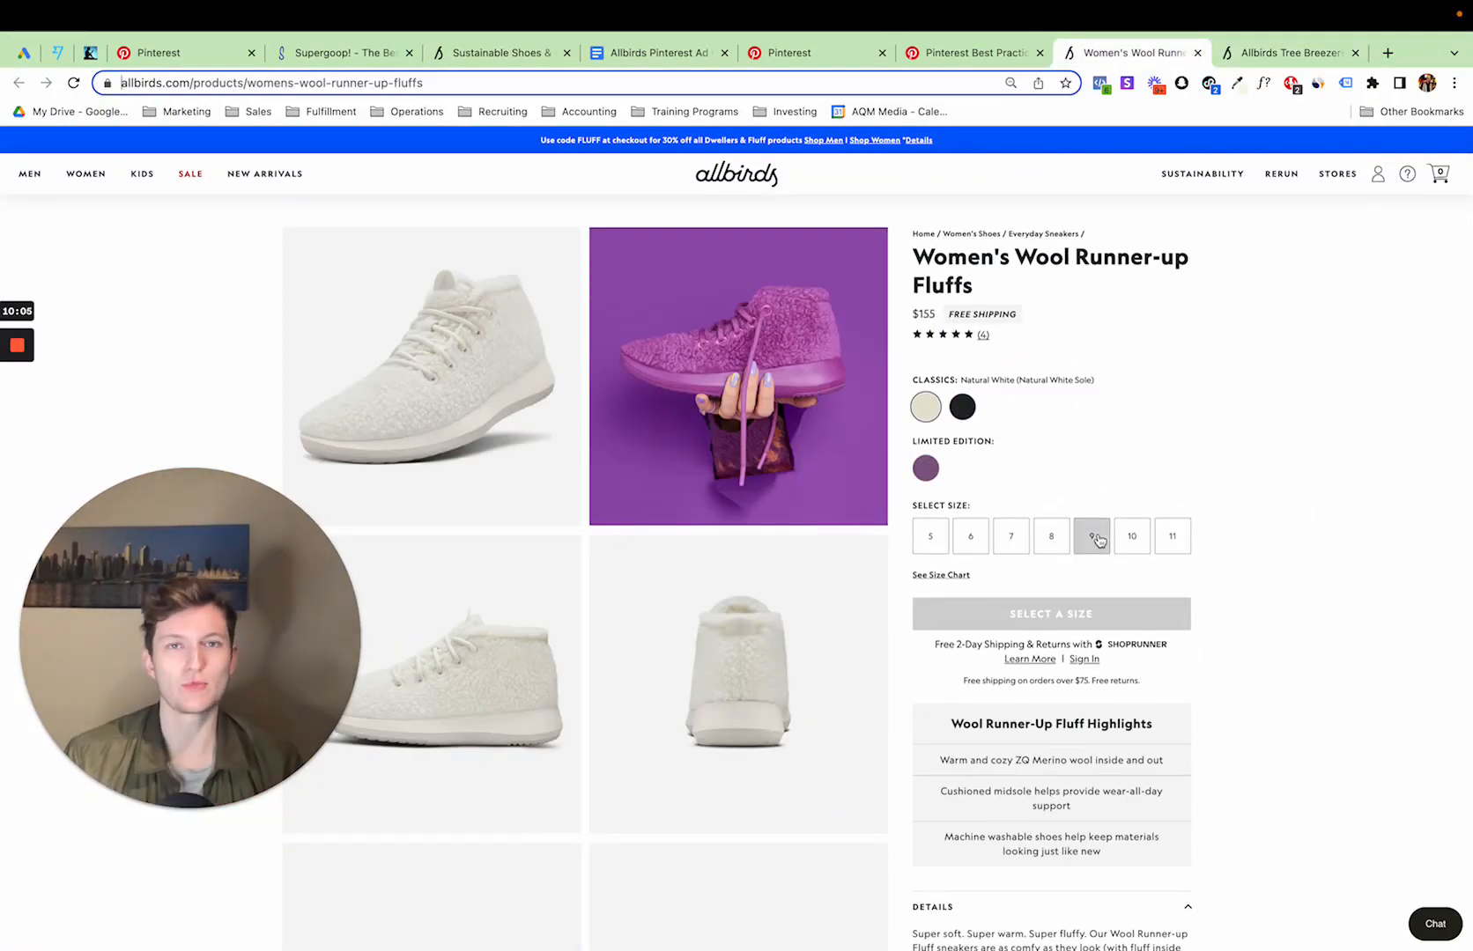
{"action": "left_click", "coordinate": [208, 50]}
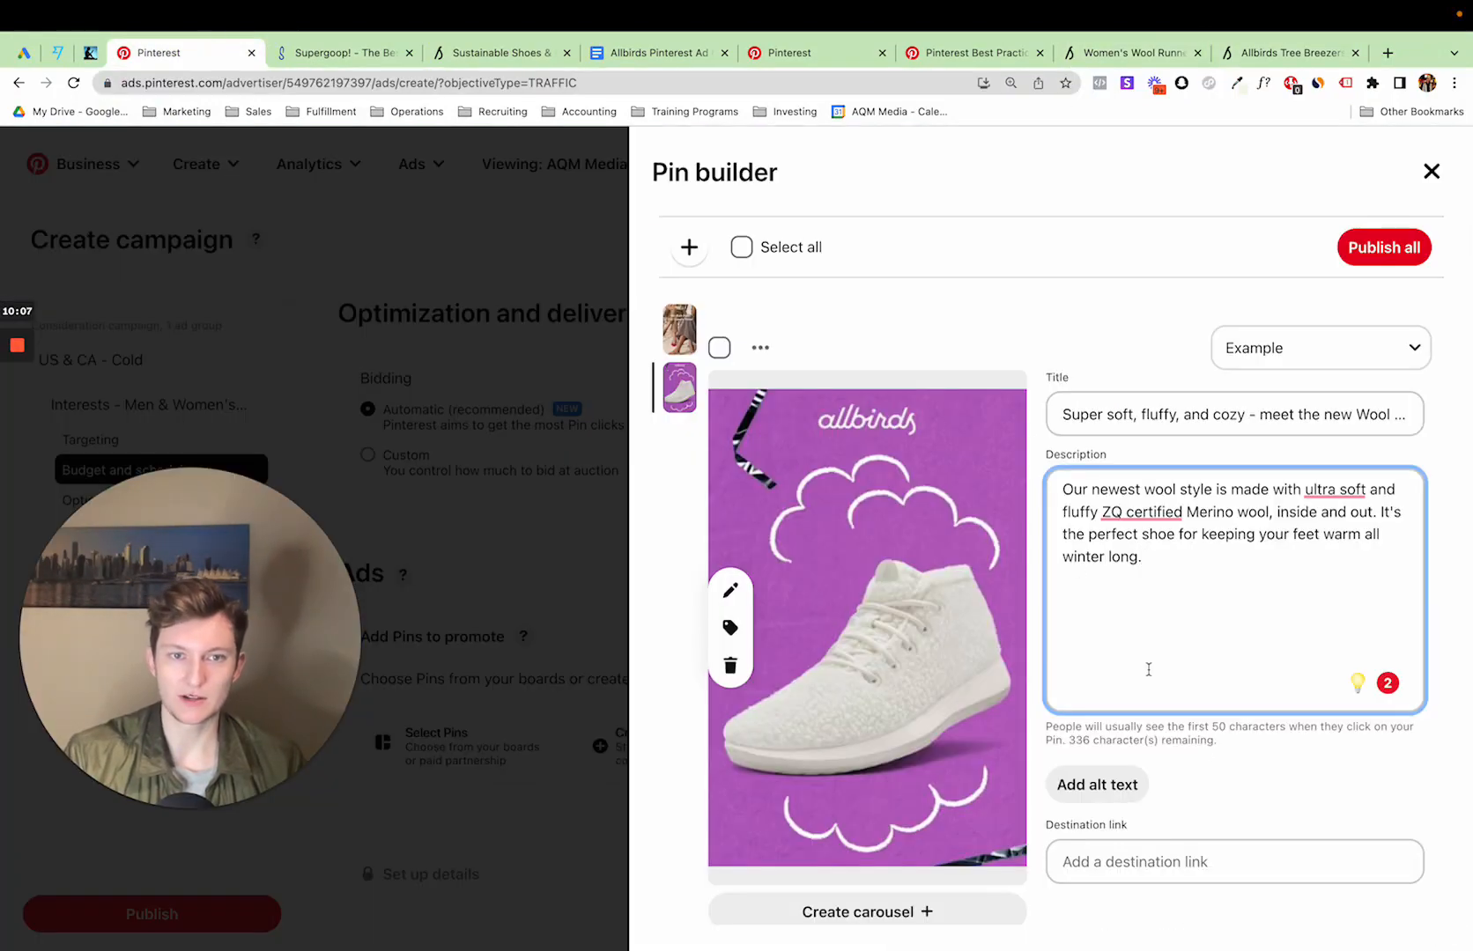
{"action": "left_click", "coordinate": [1134, 851]}
{"action": "key", "text": "ctrl+v"}
{"action": "left_click", "coordinate": [1016, 769]}
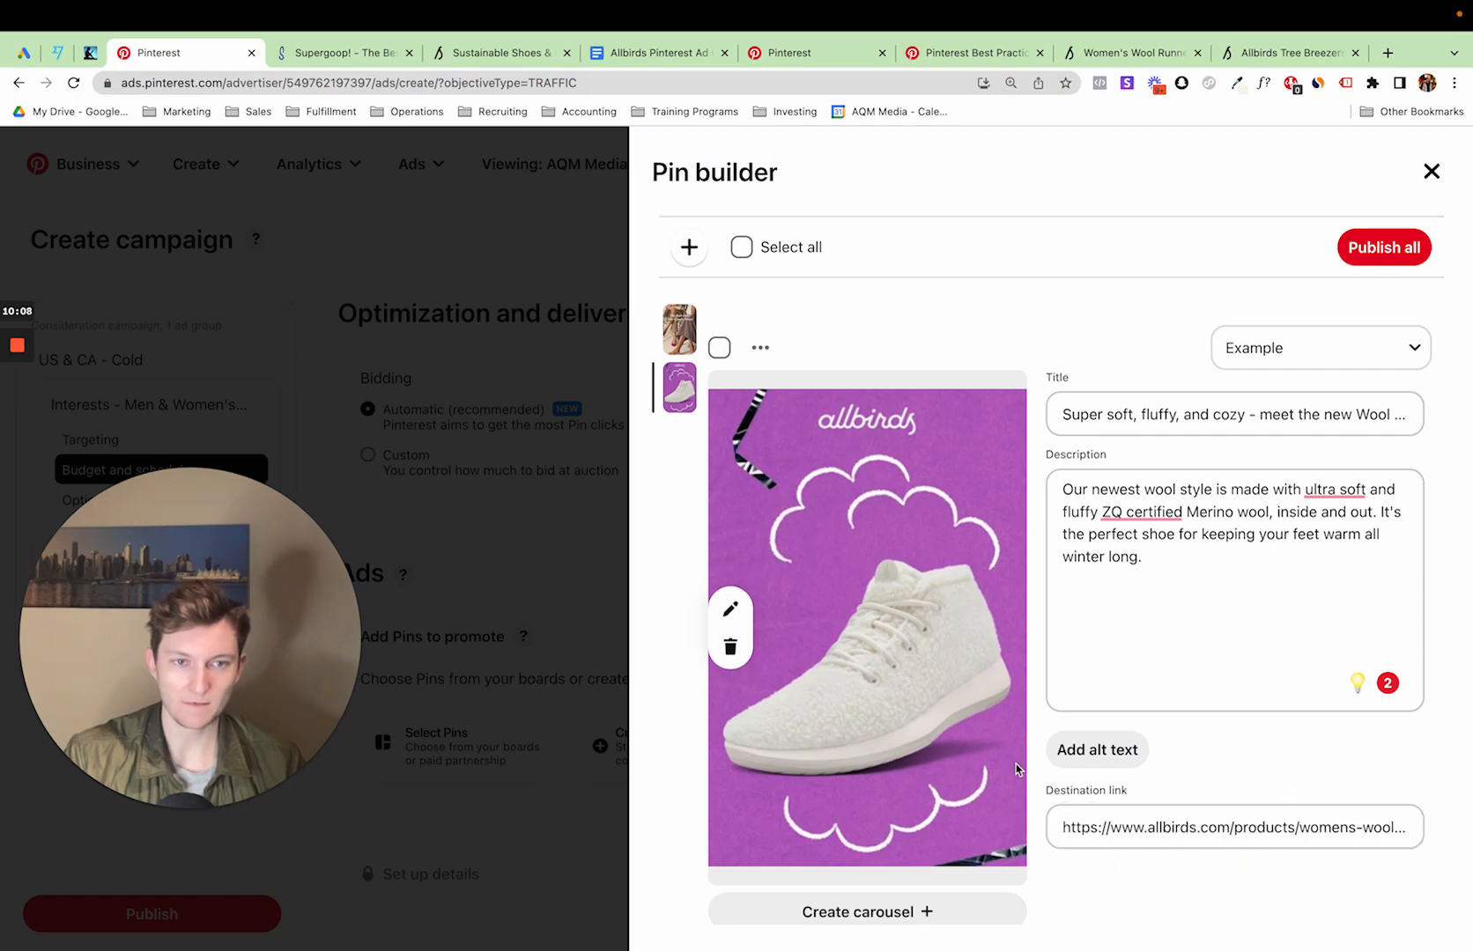
{"action": "scroll", "coordinate": [969, 758], "scroll_direction": "down", "scroll_amount": 1}
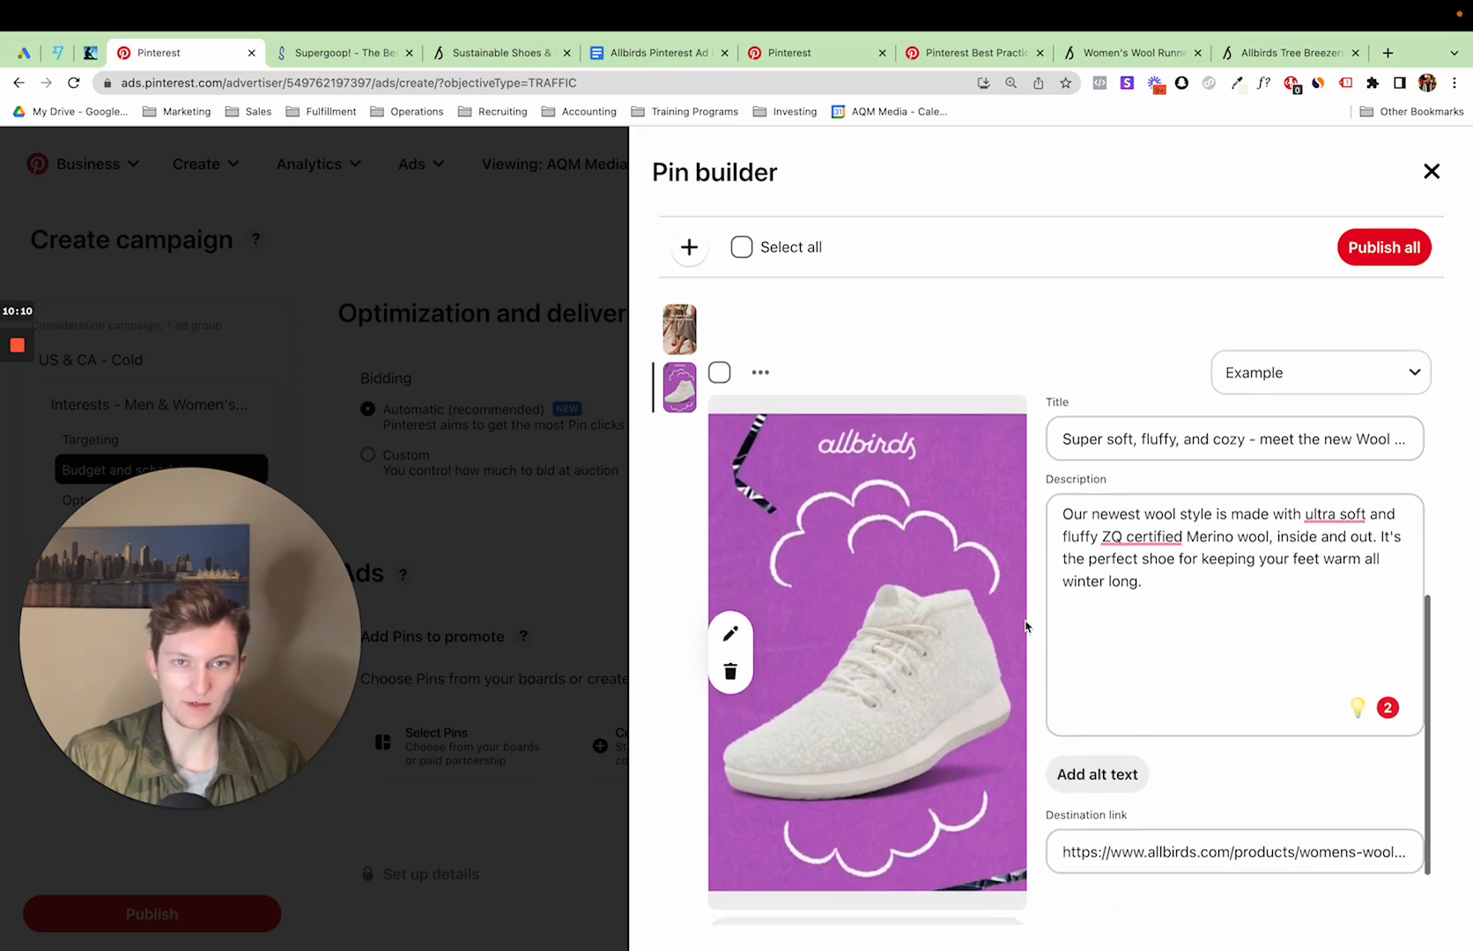
{"action": "scroll", "coordinate": [1026, 627], "scroll_direction": "down", "scroll_amount": 2}
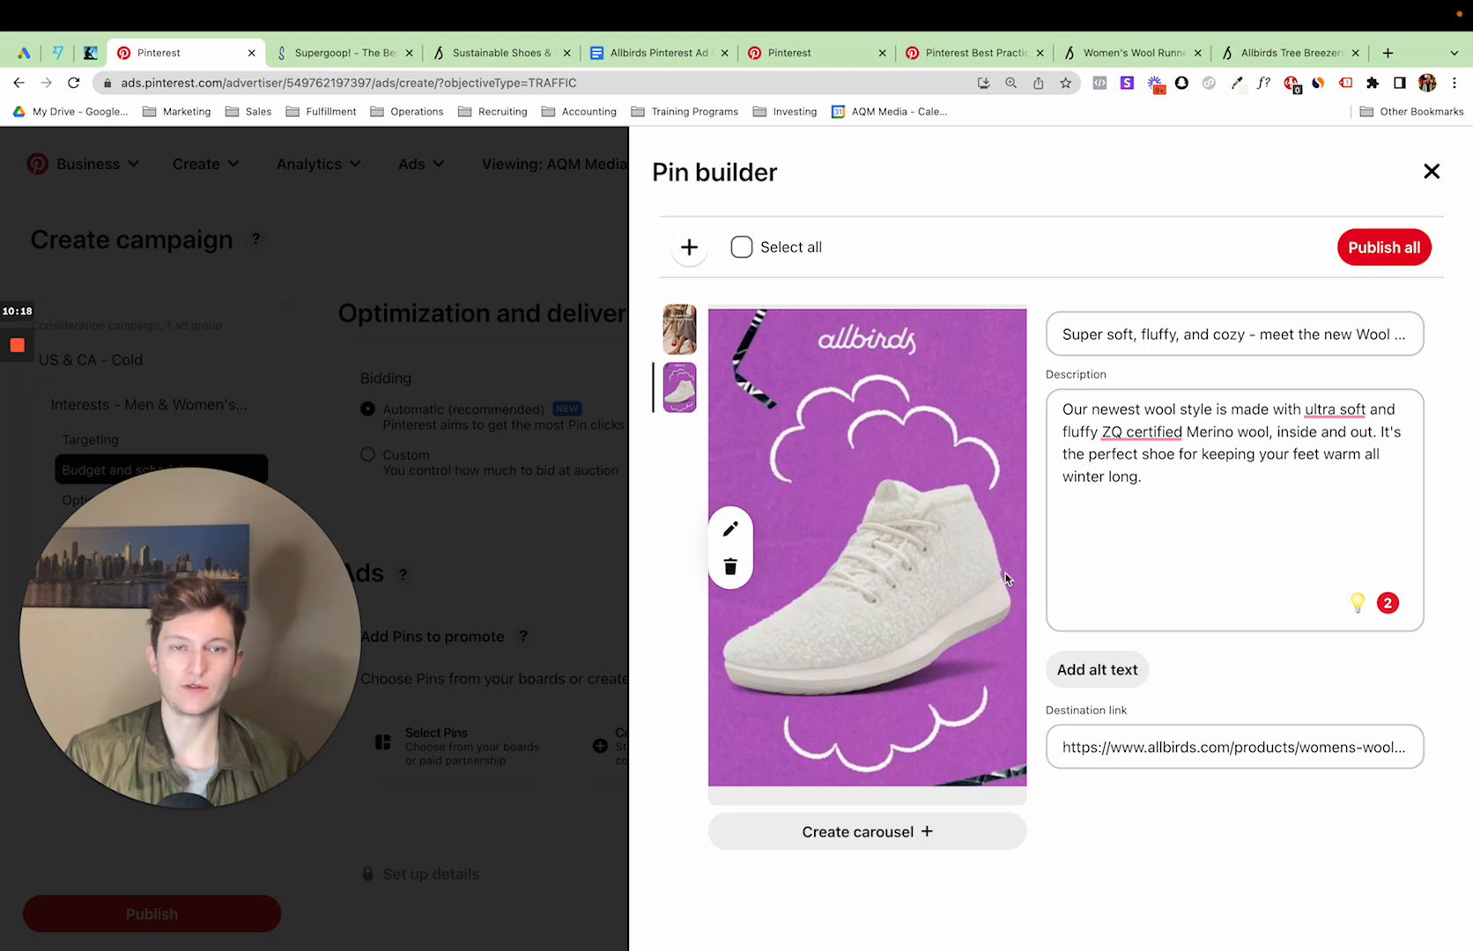
Copy the Ad 2 title "Introducing the Allbirds Tree Skipper" from the ad copy document into the "No-Rub Heel" Pin's title
{"action": "scroll", "coordinate": [1005, 579], "scroll_direction": "up", "scroll_amount": 5}
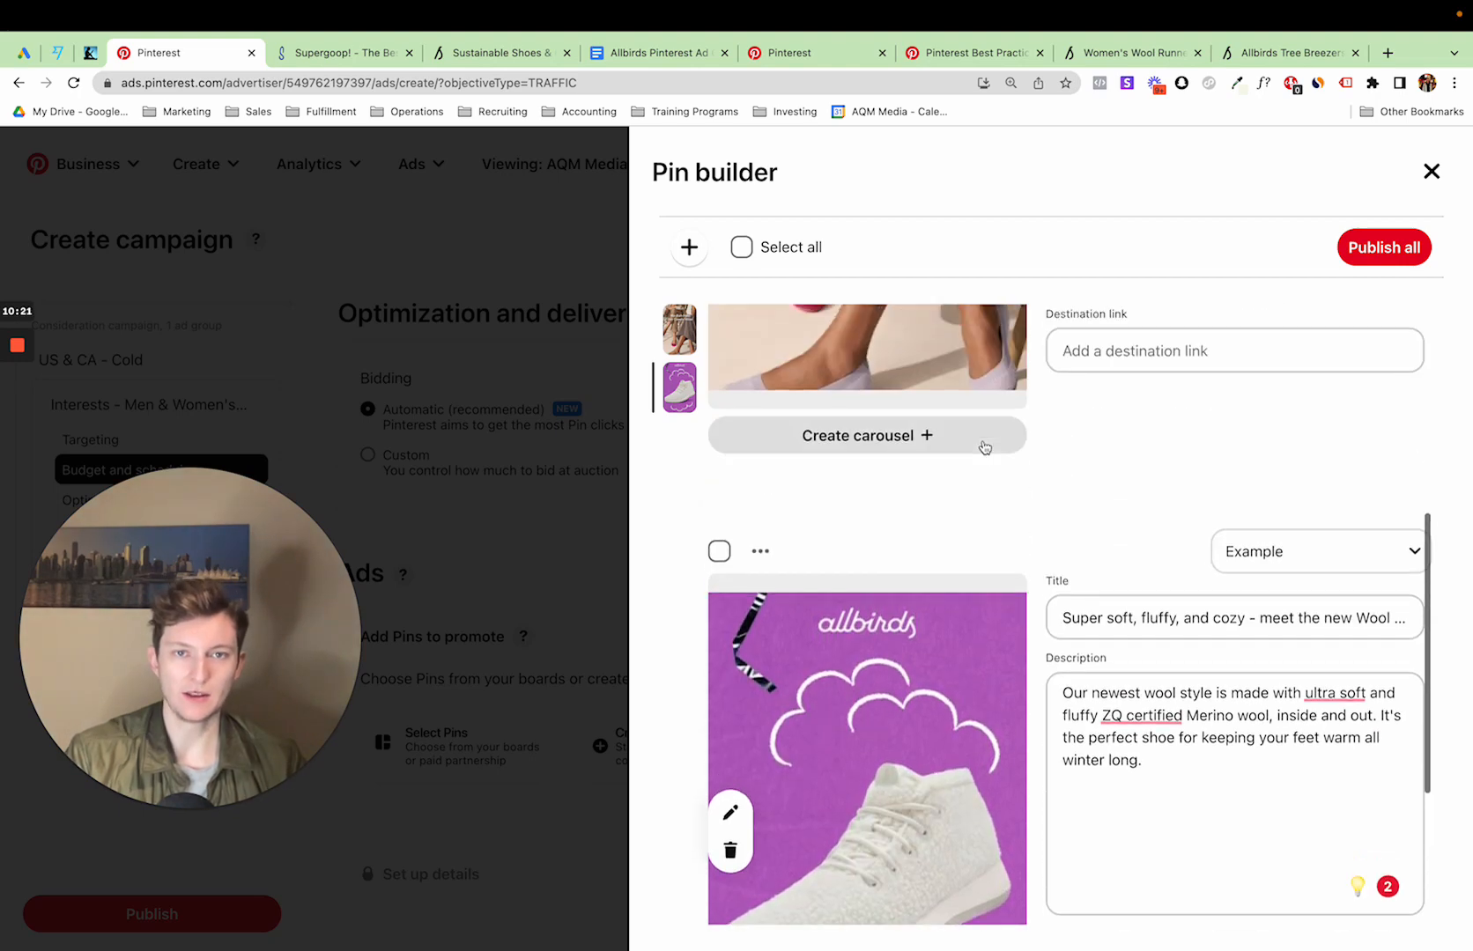
{"action": "scroll", "coordinate": [985, 447], "scroll_direction": "up", "scroll_amount": 5}
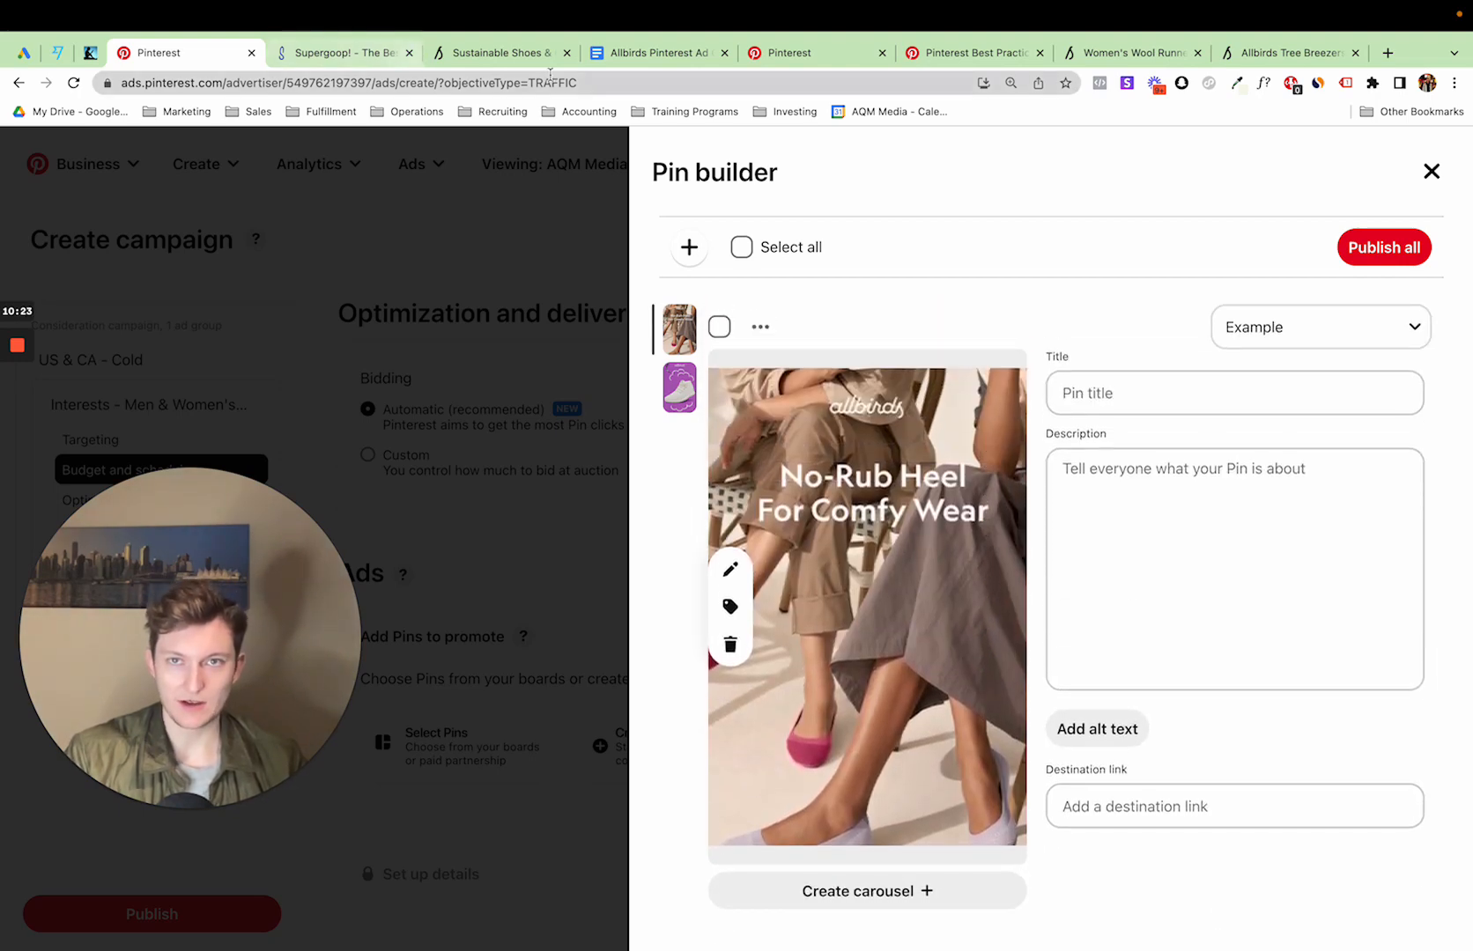
{"action": "left_click", "coordinate": [667, 56]}
{"action": "scroll", "coordinate": [604, 579], "scroll_direction": "down", "scroll_amount": 8}
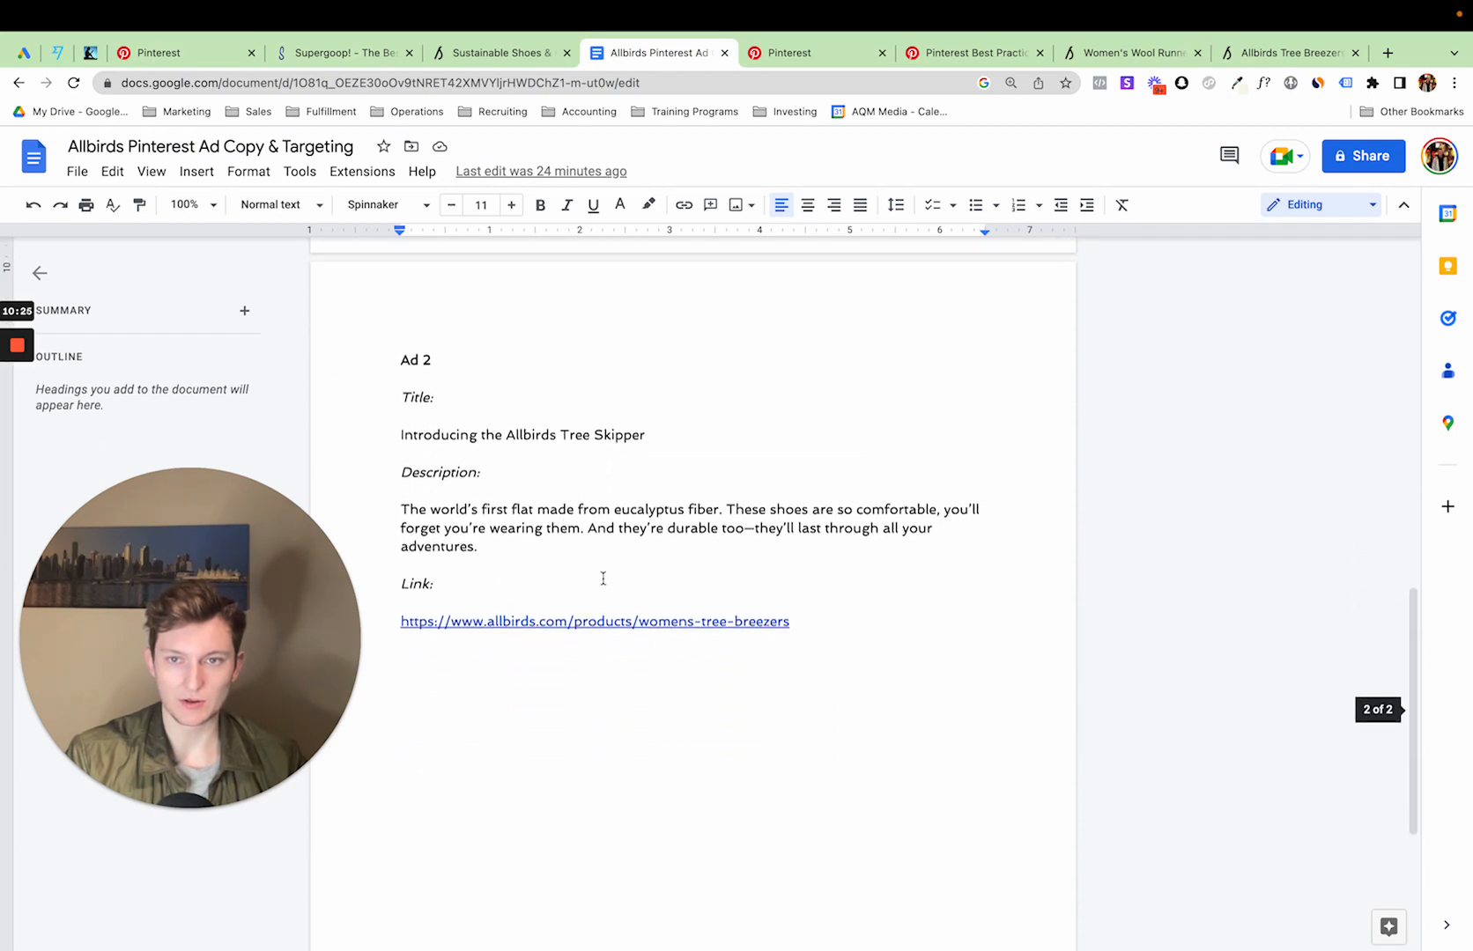
{"action": "triple_click", "coordinate": [564, 411]}
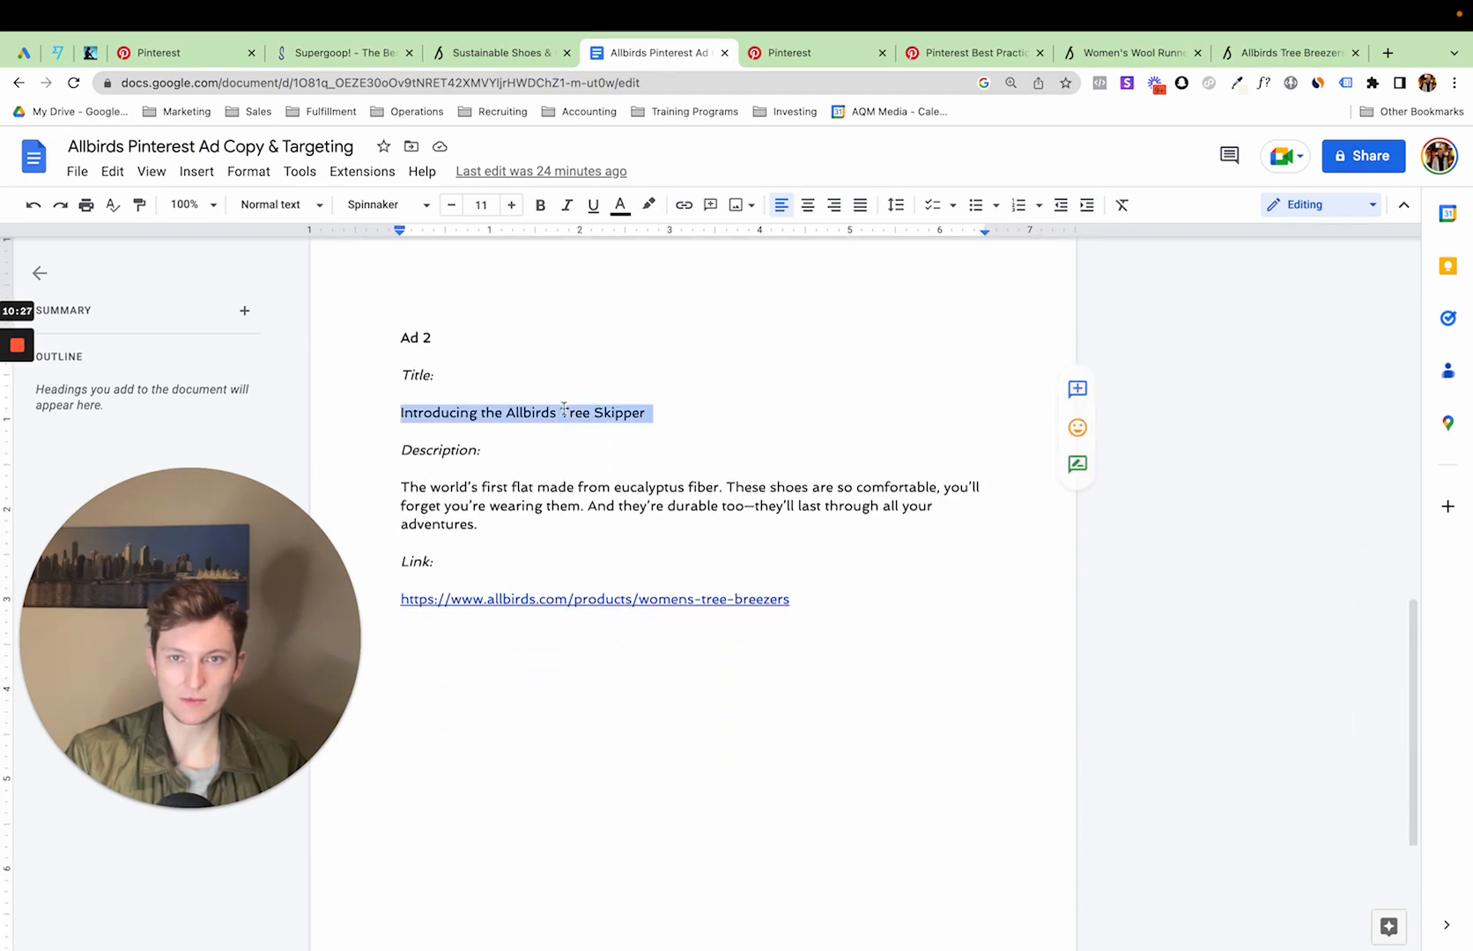
{"action": "left_click", "coordinate": [207, 60]}
{"action": "left_click", "coordinate": [1128, 388]}
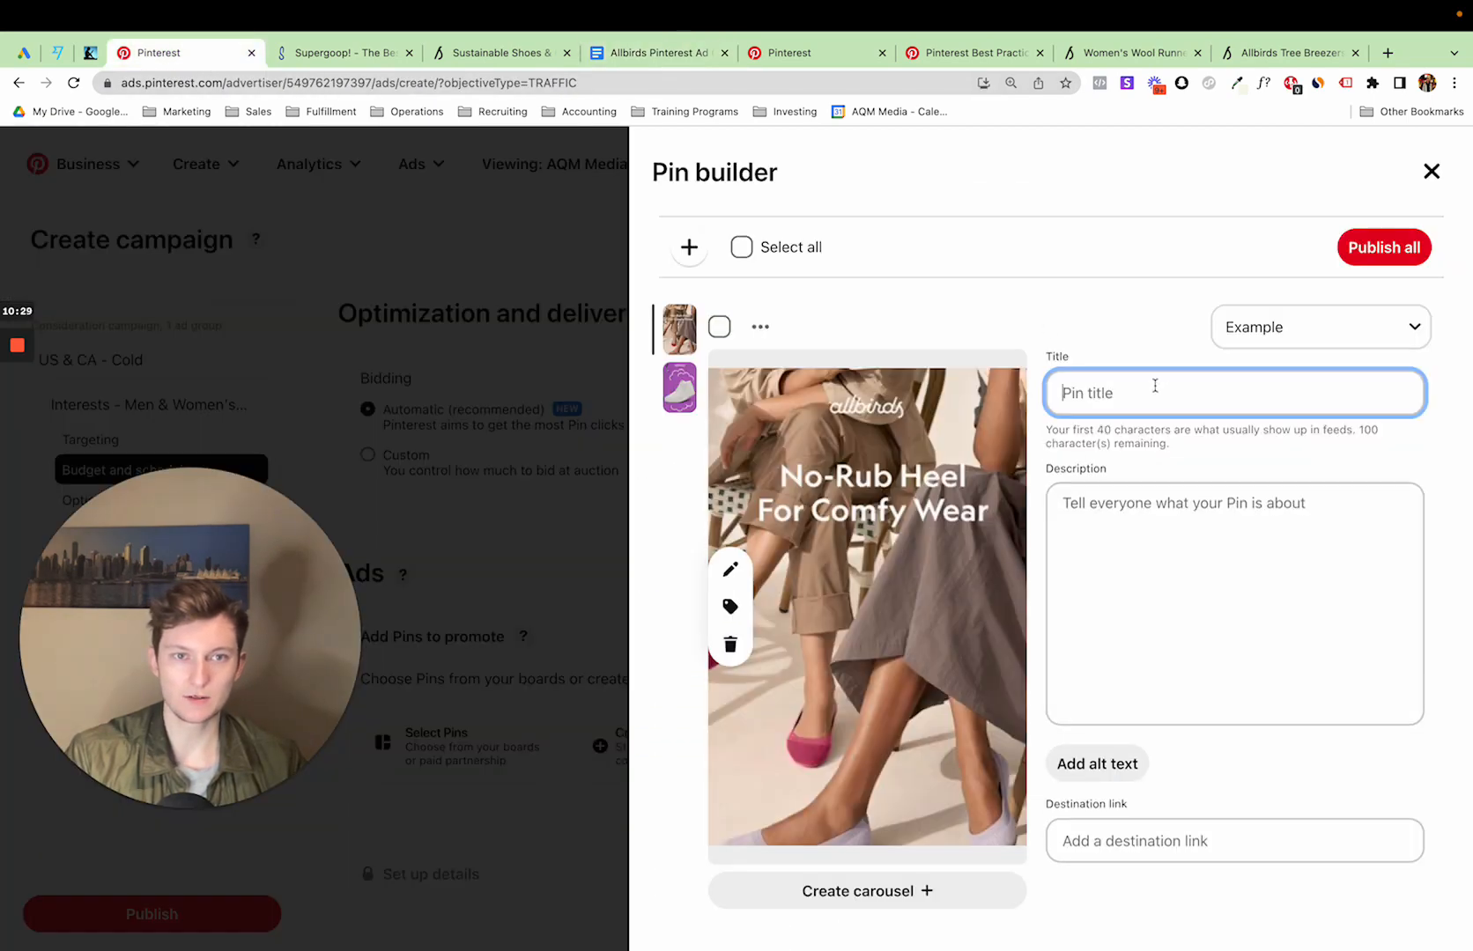
Copy the Ad 2 description about the world's first eucalyptus fiber flat from the ad copy document into the "No-Rub Heel" Pin's description
{"action": "left_click", "coordinate": [656, 53]}
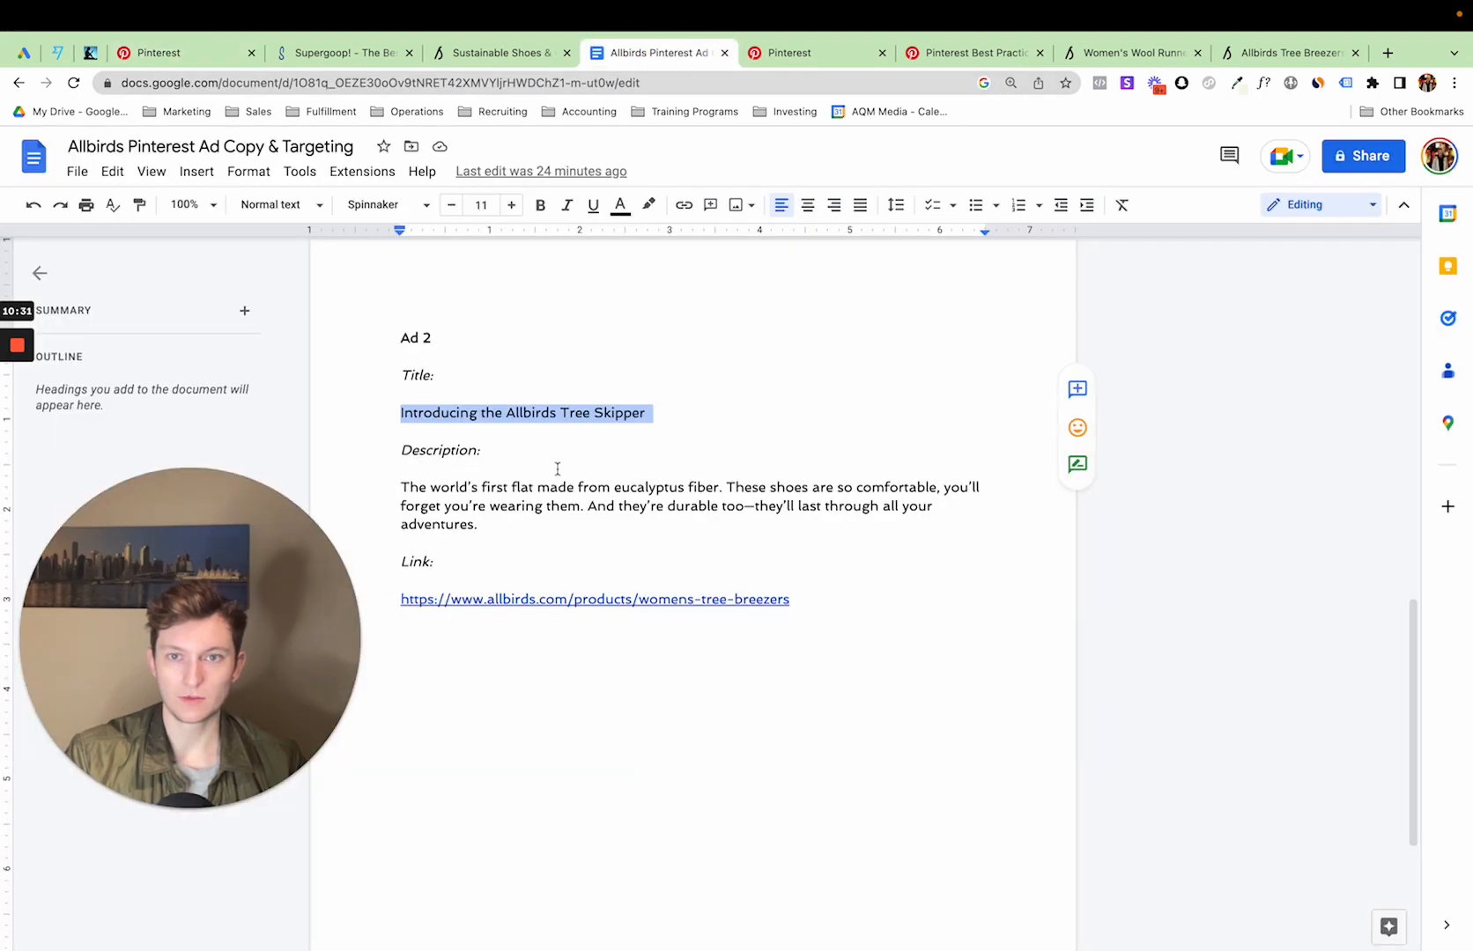
{"action": "triple_click", "coordinate": [510, 496]}
{"action": "key", "text": "ctrl+c"}
{"action": "left_click", "coordinate": [185, 60]}
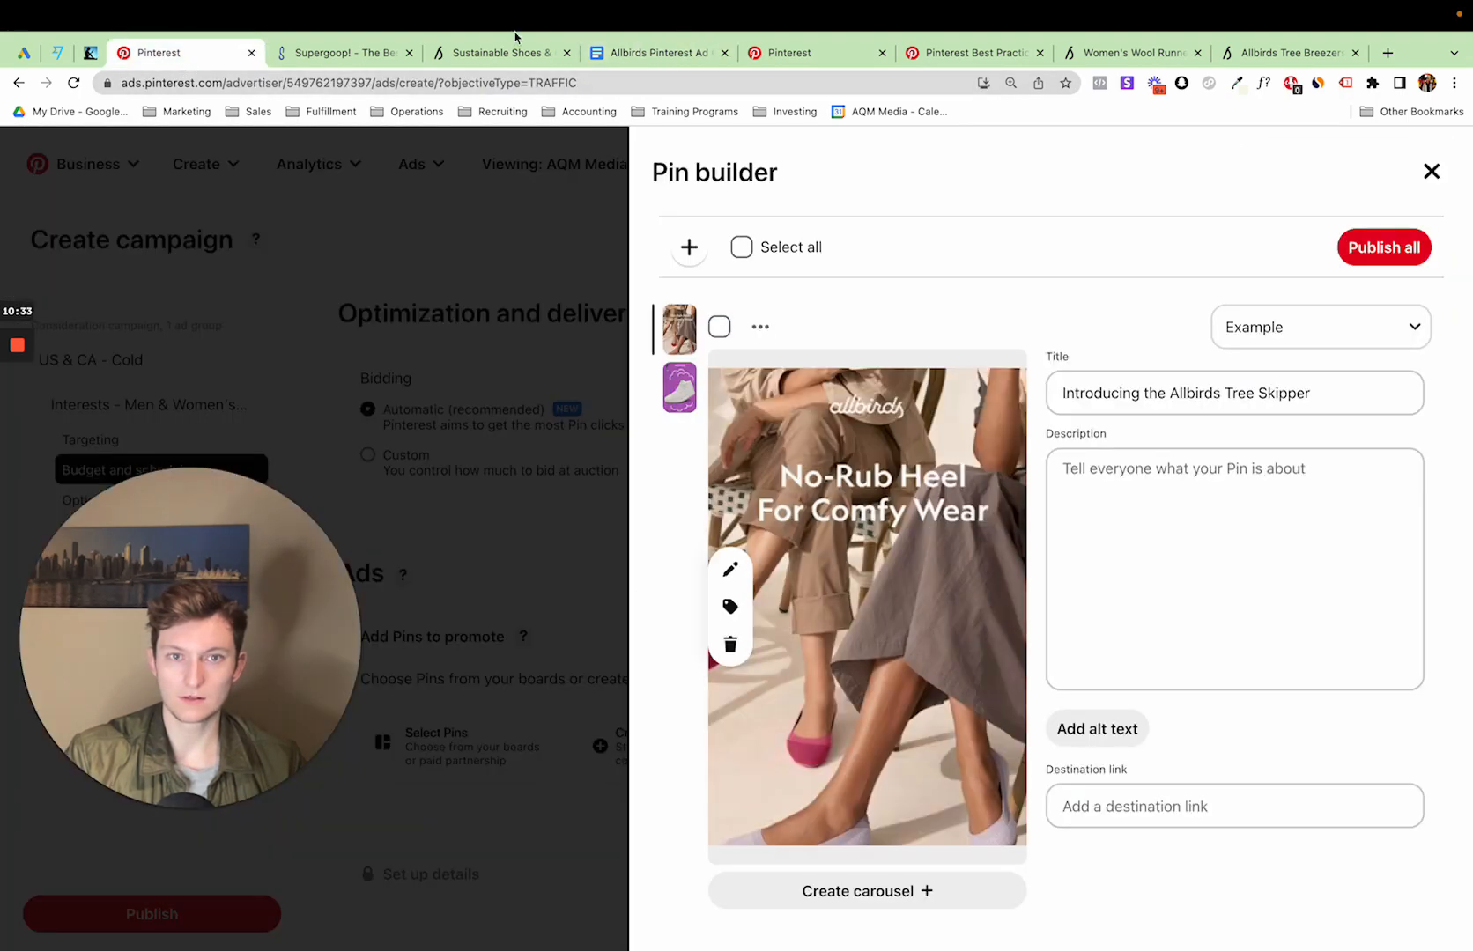
{"action": "left_click", "coordinate": [1196, 456]}
{"action": "key", "text": "ctrl+v"}
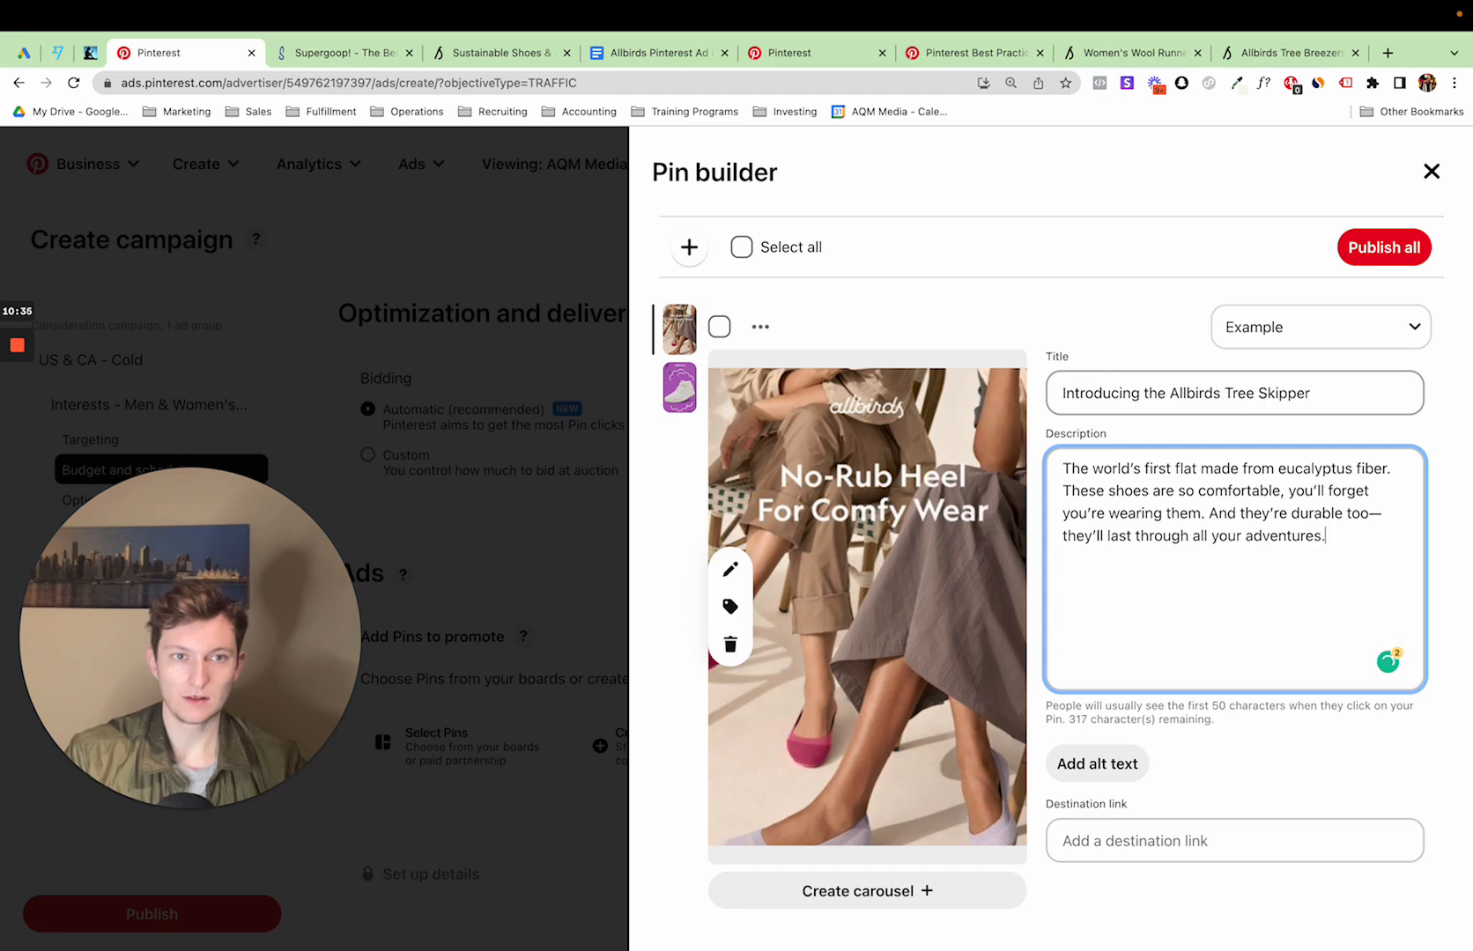
{"action": "scroll", "coordinate": [1157, 628], "scroll_direction": "down", "scroll_amount": 1}
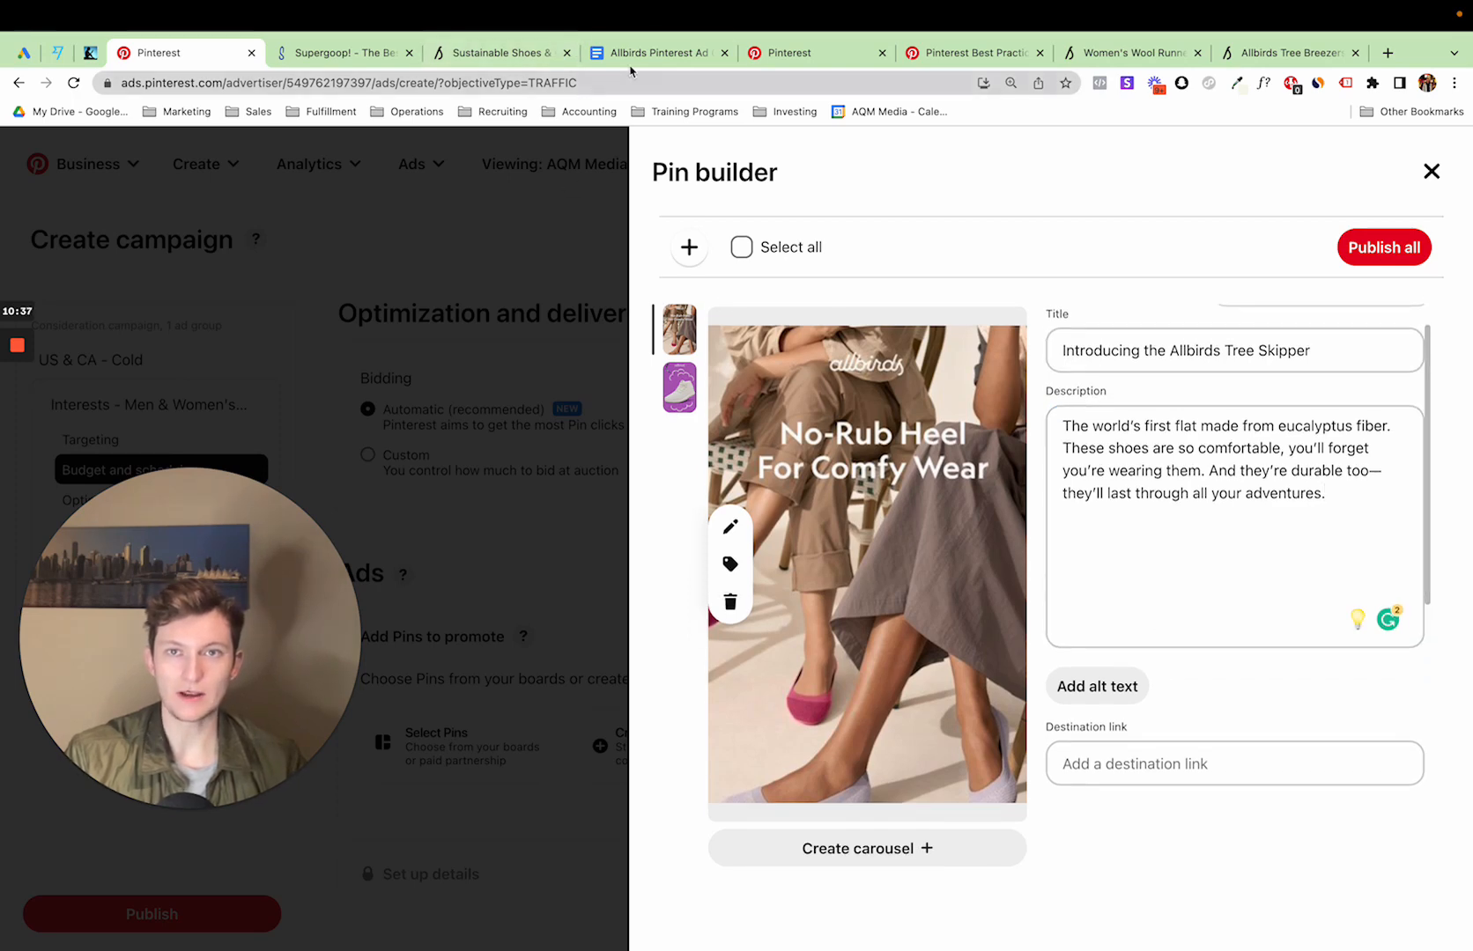
{"action": "left_click", "coordinate": [631, 56]}
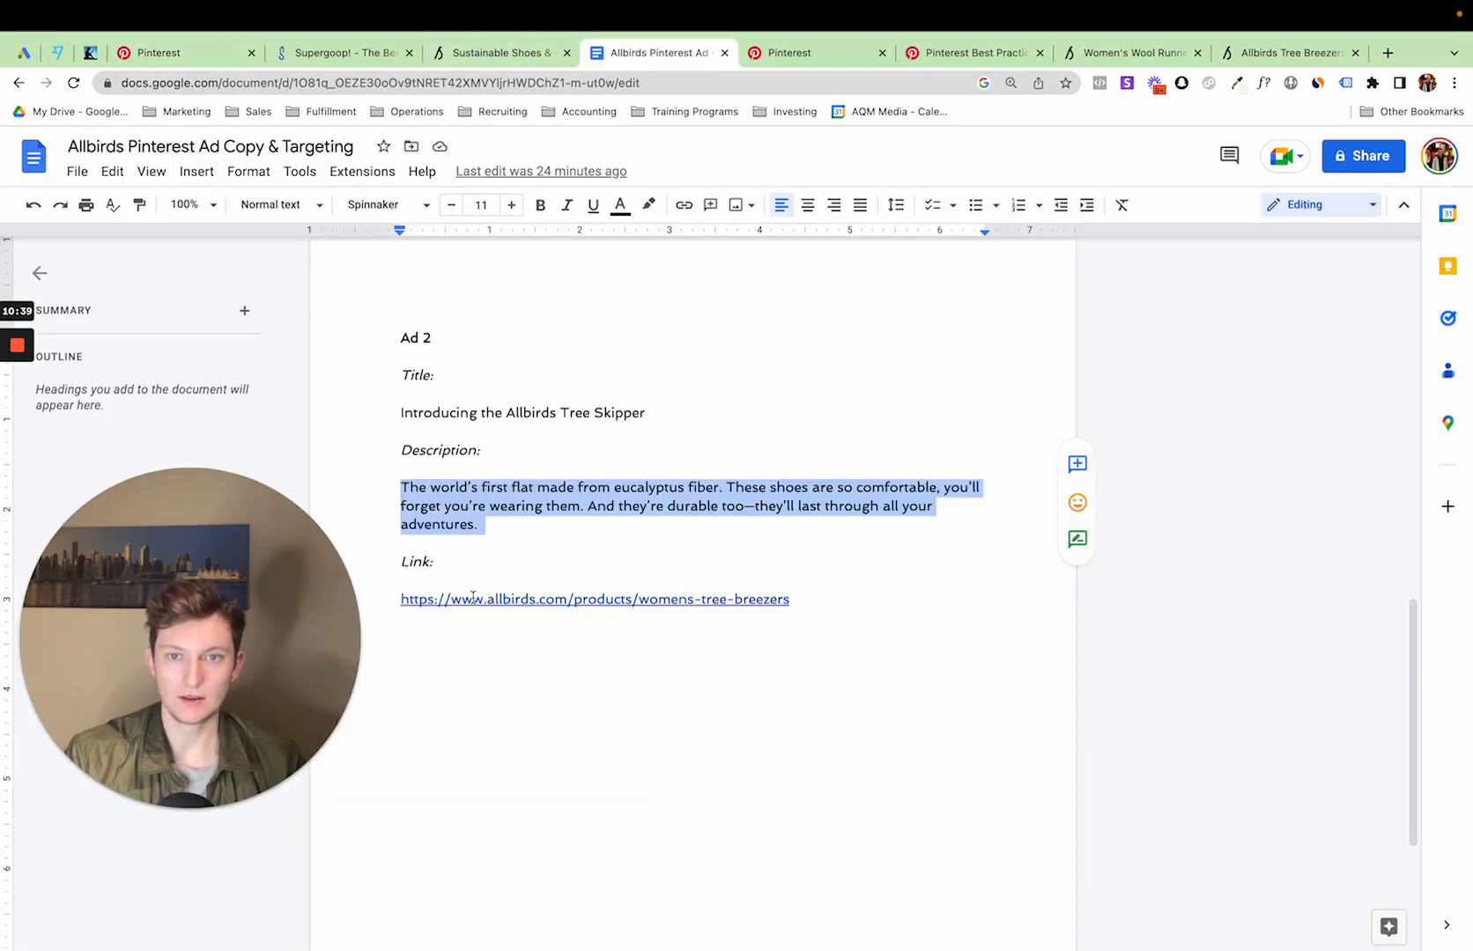
{"action": "triple_click", "coordinate": [399, 599]}
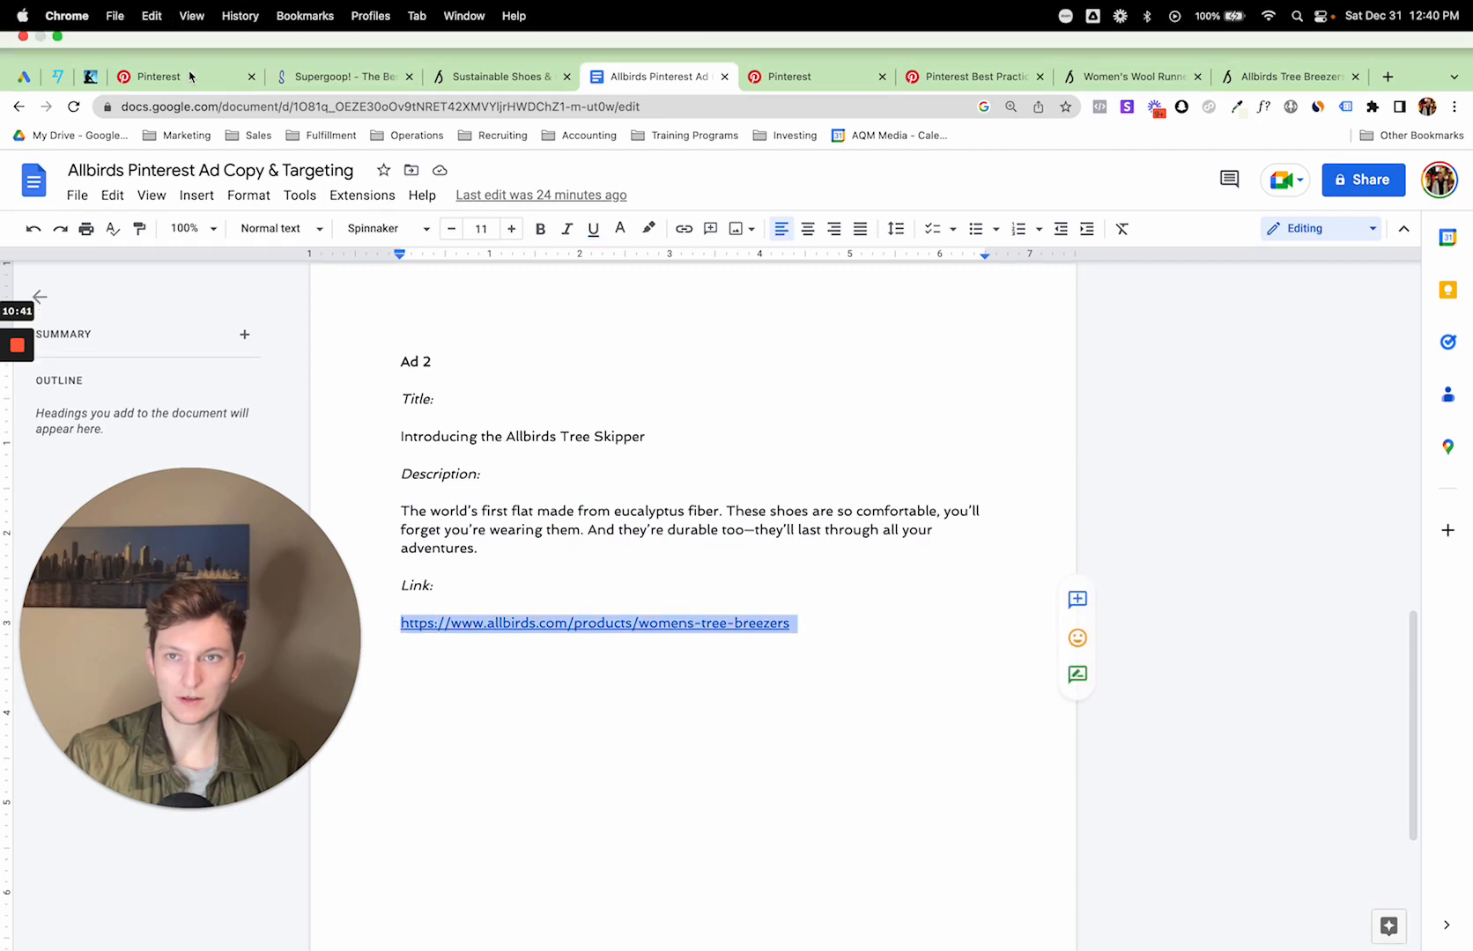
{"action": "left_click", "coordinate": [190, 73]}
{"action": "left_click", "coordinate": [1167, 773]}
{"action": "key", "text": "super+v"}
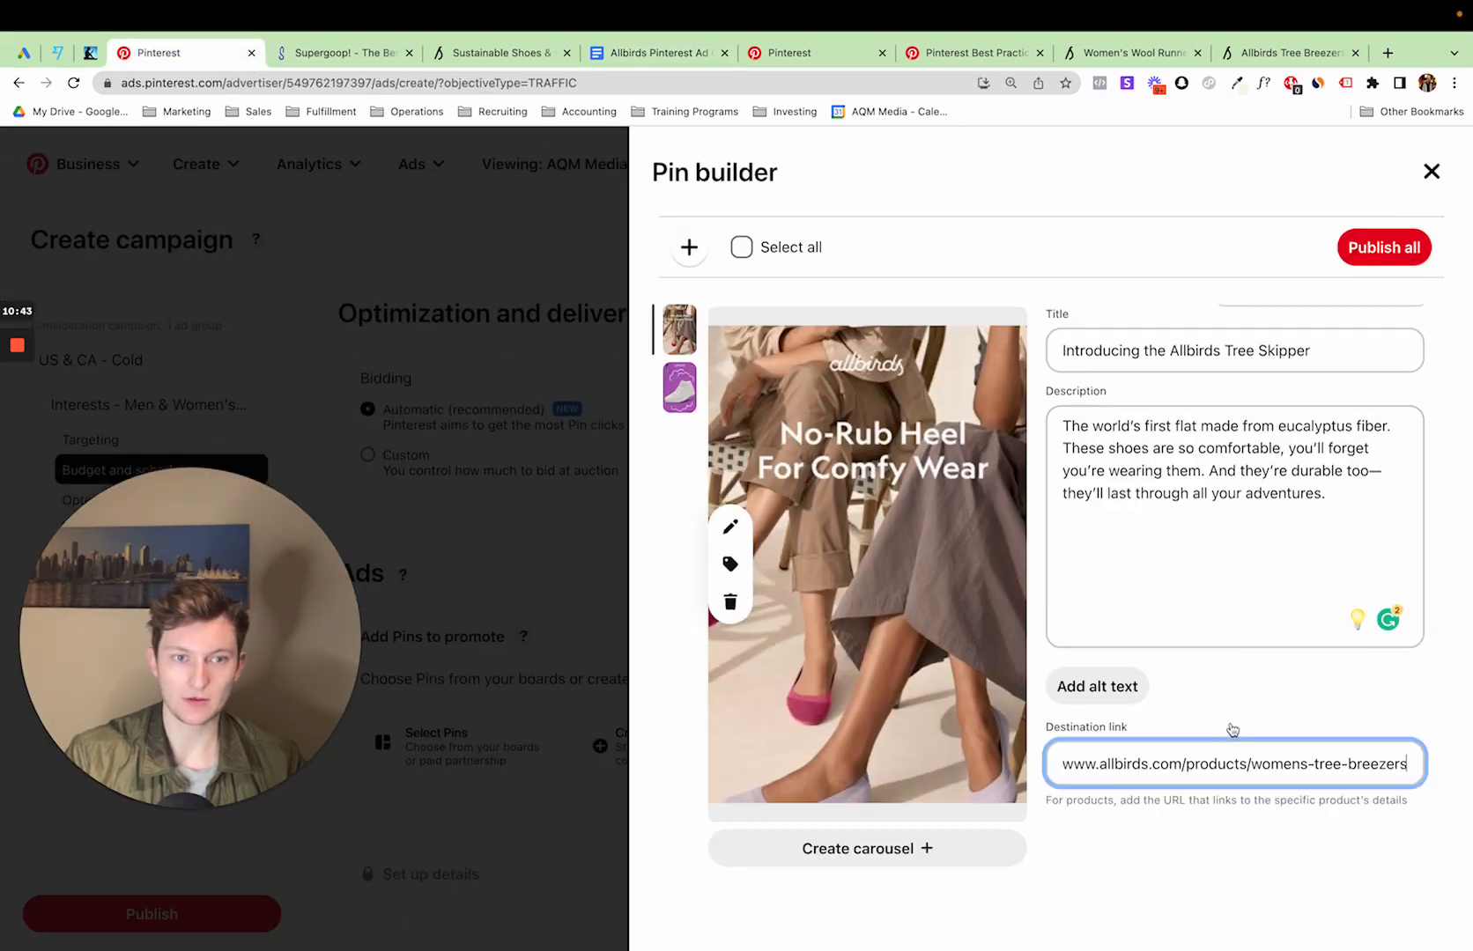
{"action": "left_click", "coordinate": [1082, 569]}
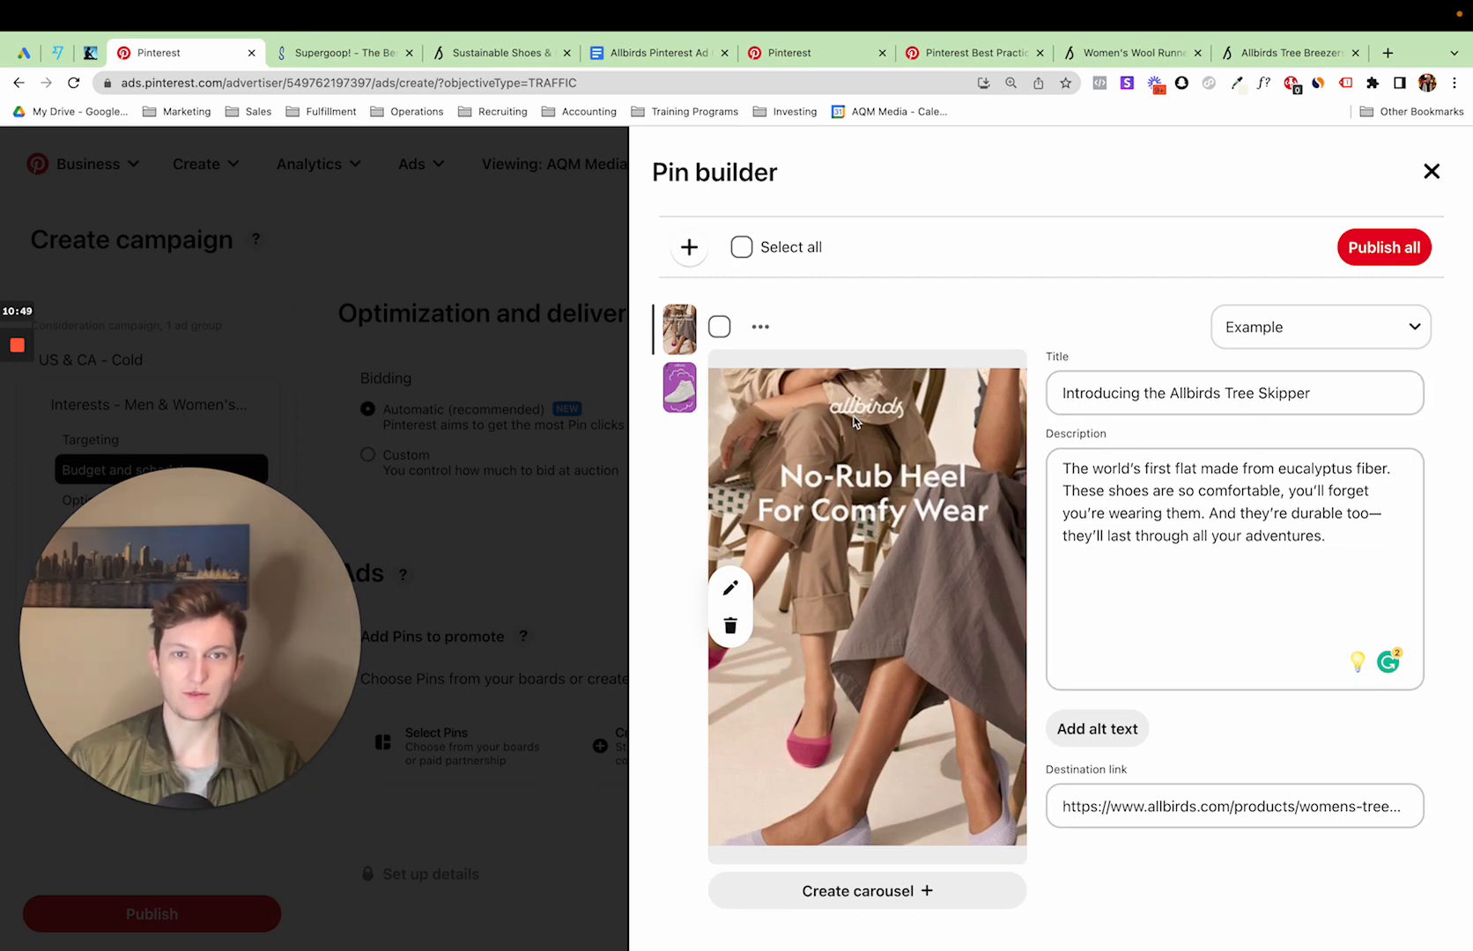
Look over Pinterest's creative best practices page, covering Standard Pins, Video Pins, Idea Pins and the creative specs section
{"action": "left_click_drag", "start_coordinate": [249, 627], "coordinate": [422, 593]}
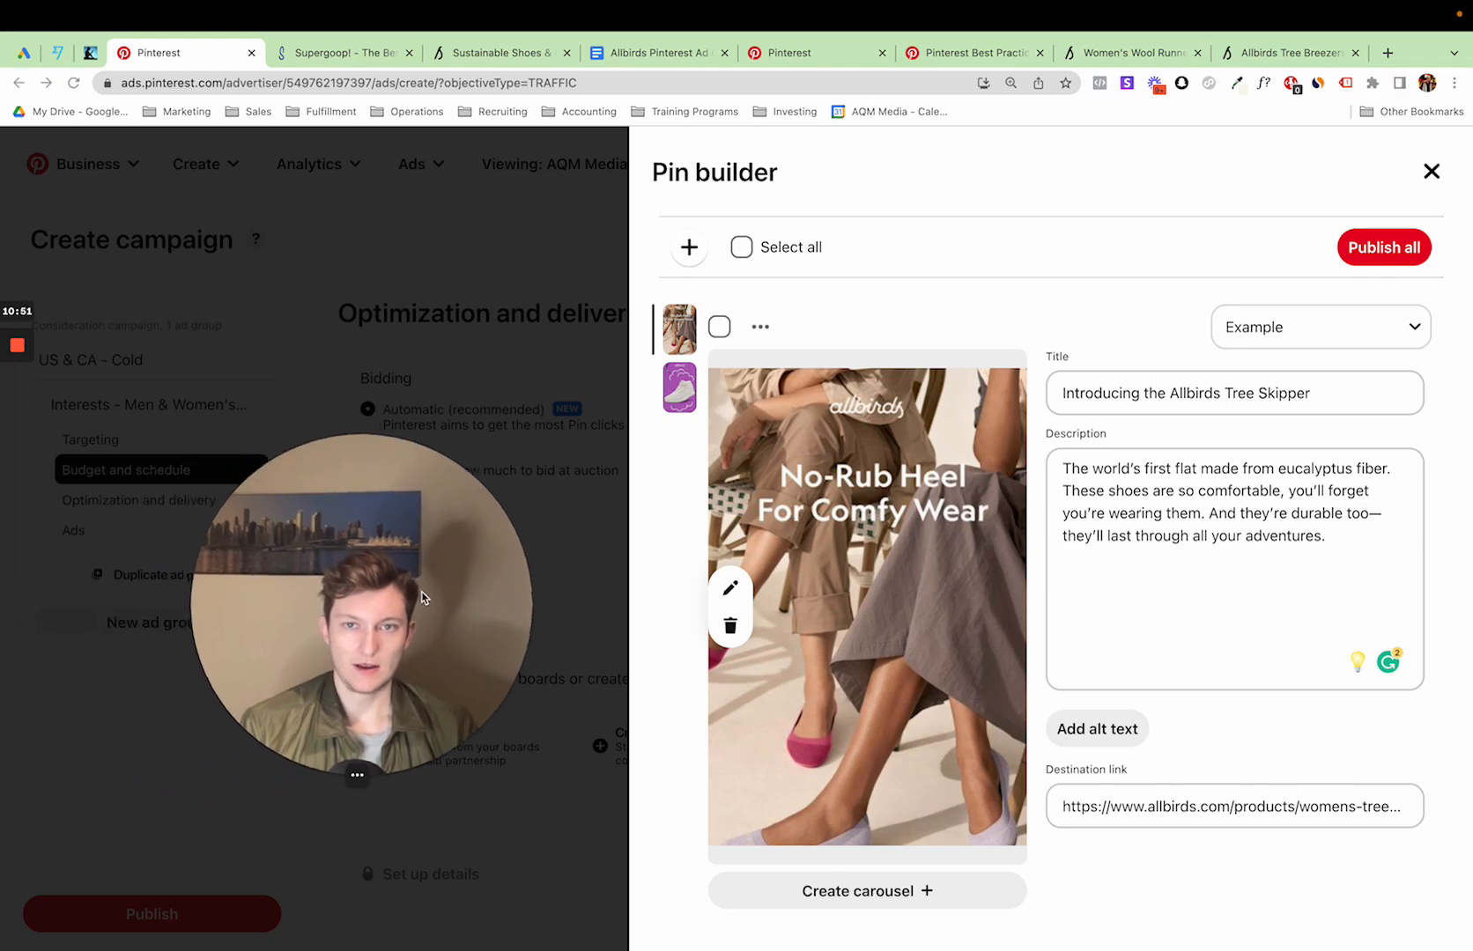
{"action": "left_click", "coordinate": [943, 62]}
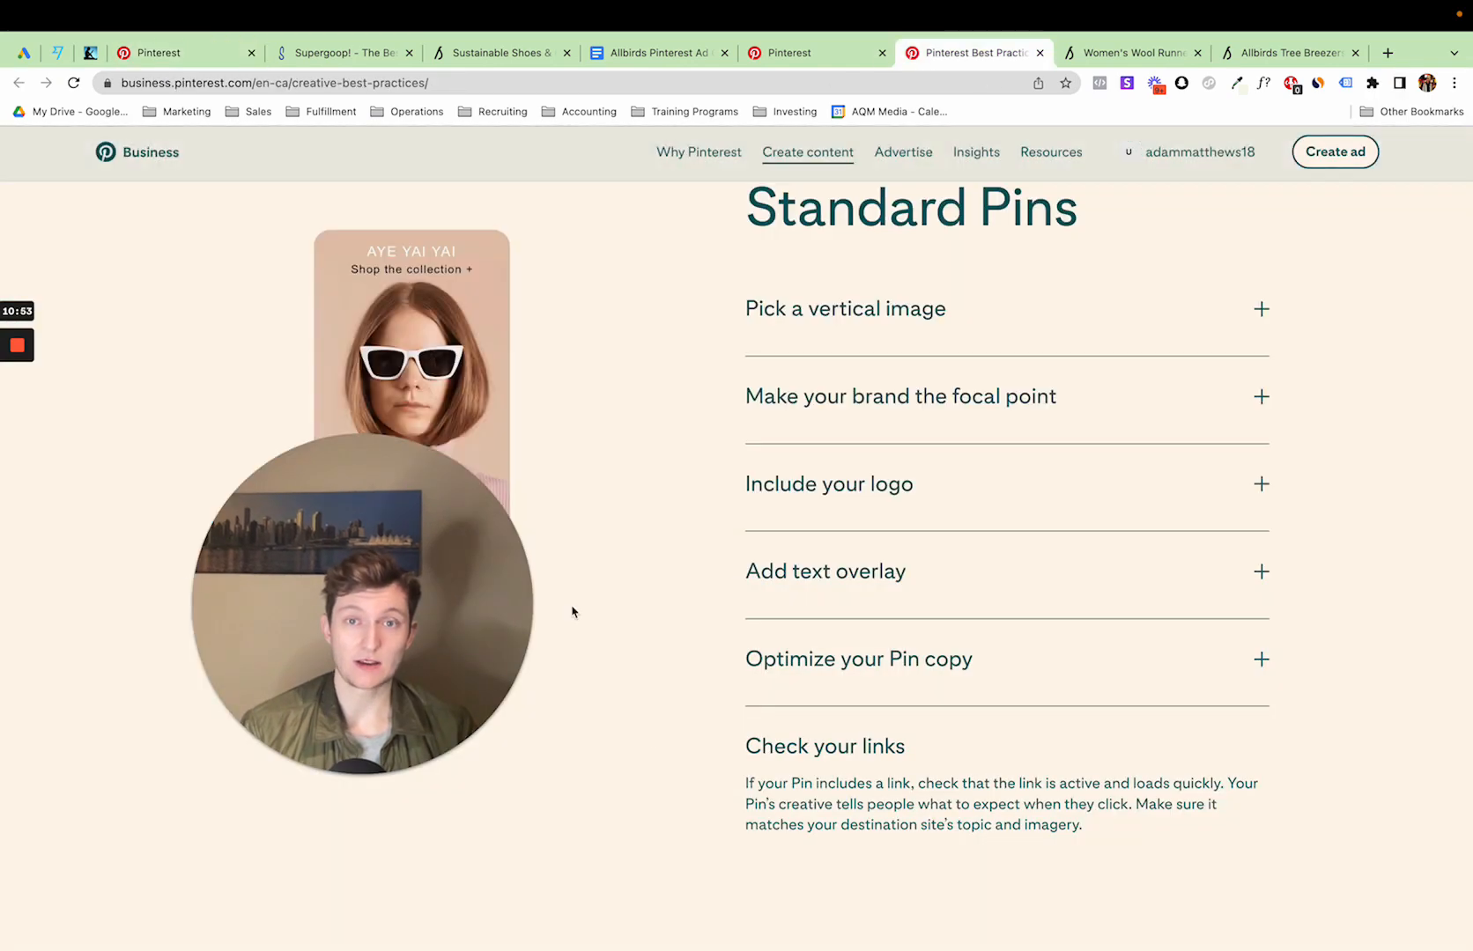
{"action": "left_click_drag", "start_coordinate": [396, 570], "coordinate": [221, 643]}
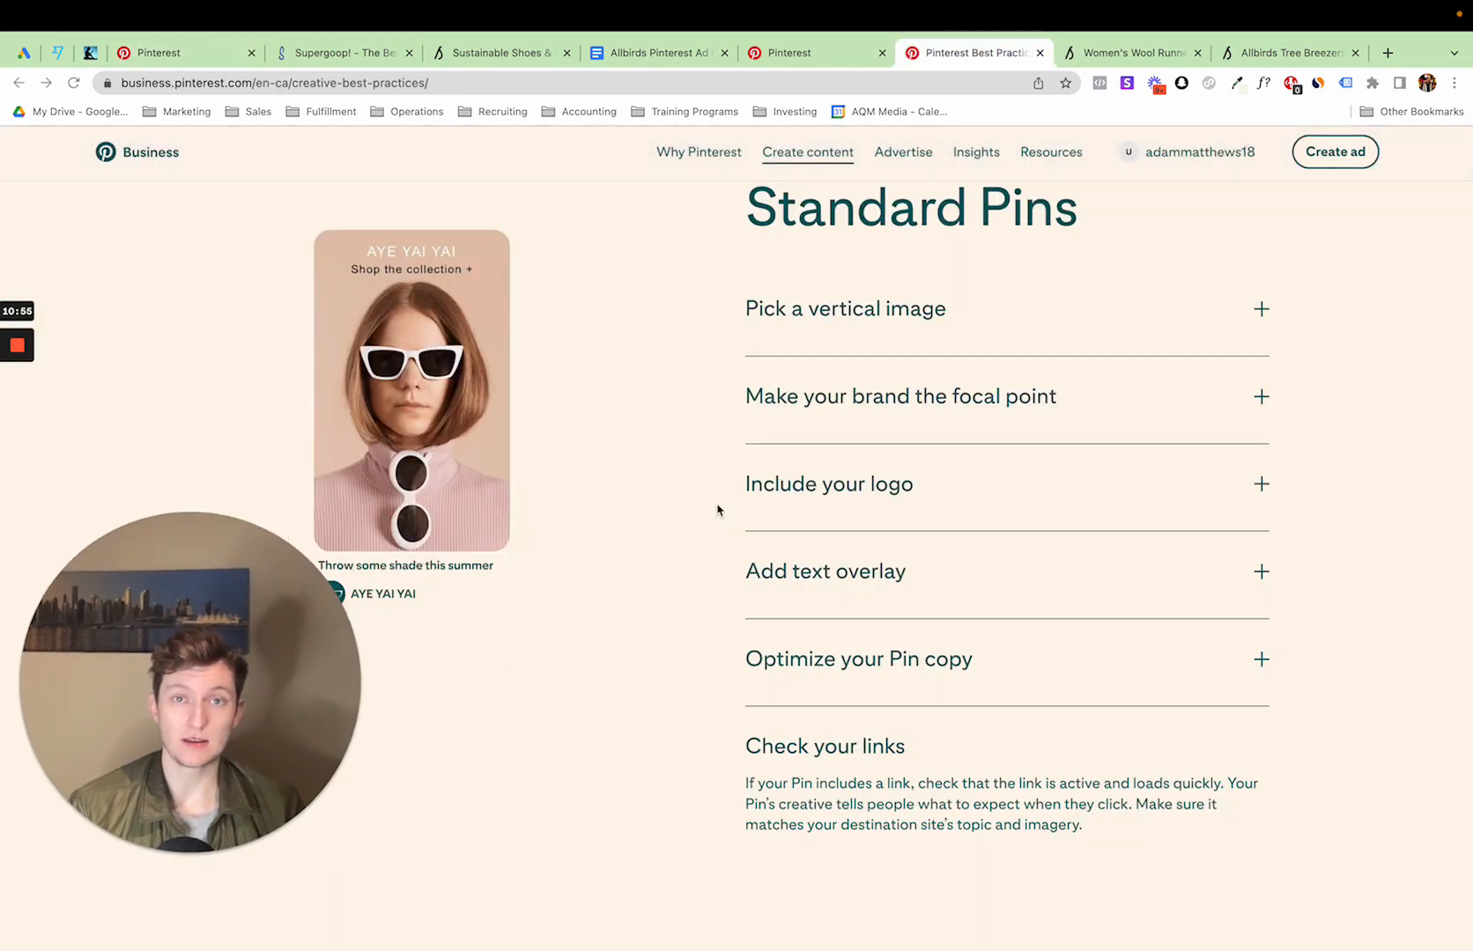
{"action": "scroll", "coordinate": [644, 419], "scroll_direction": "down", "scroll_amount": 10}
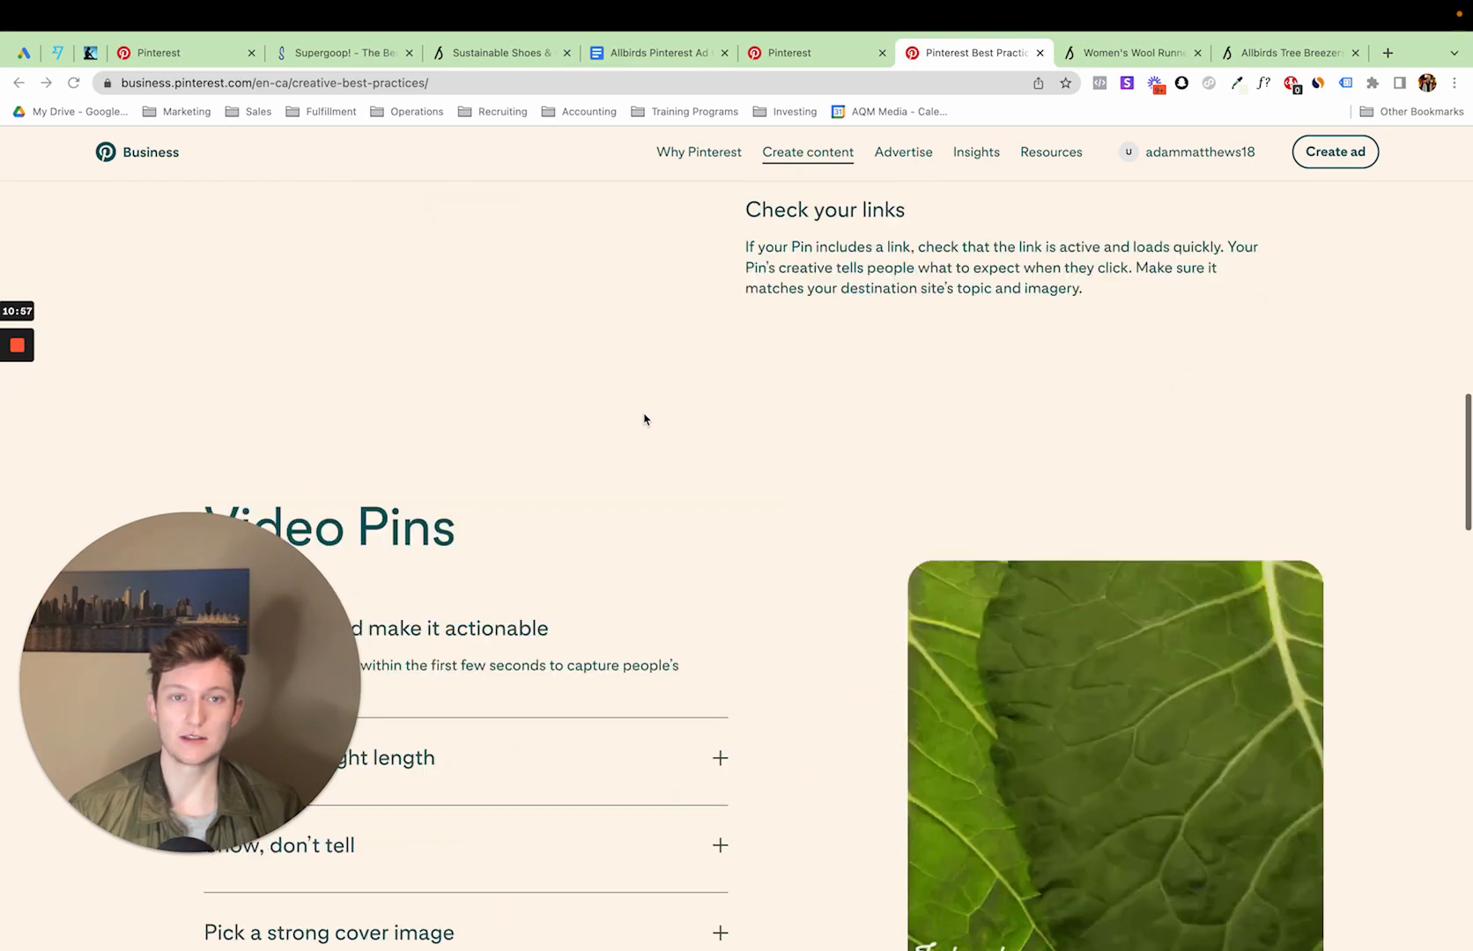
{"action": "scroll", "coordinate": [719, 493], "scroll_direction": "down", "scroll_amount": 15}
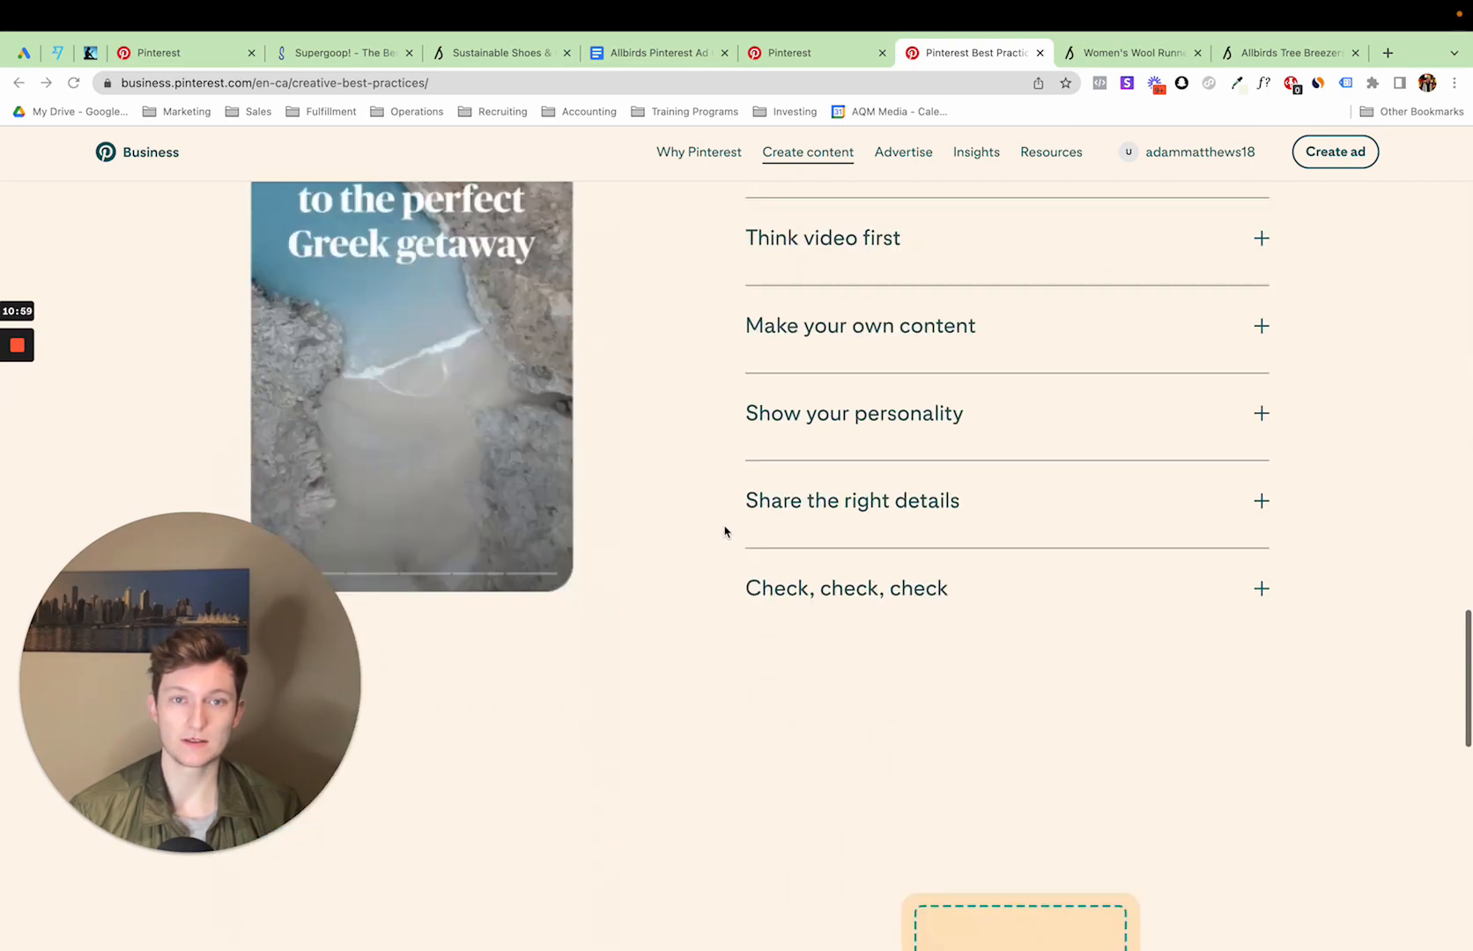
{"action": "scroll", "coordinate": [632, 607], "scroll_direction": "up", "scroll_amount": 11}
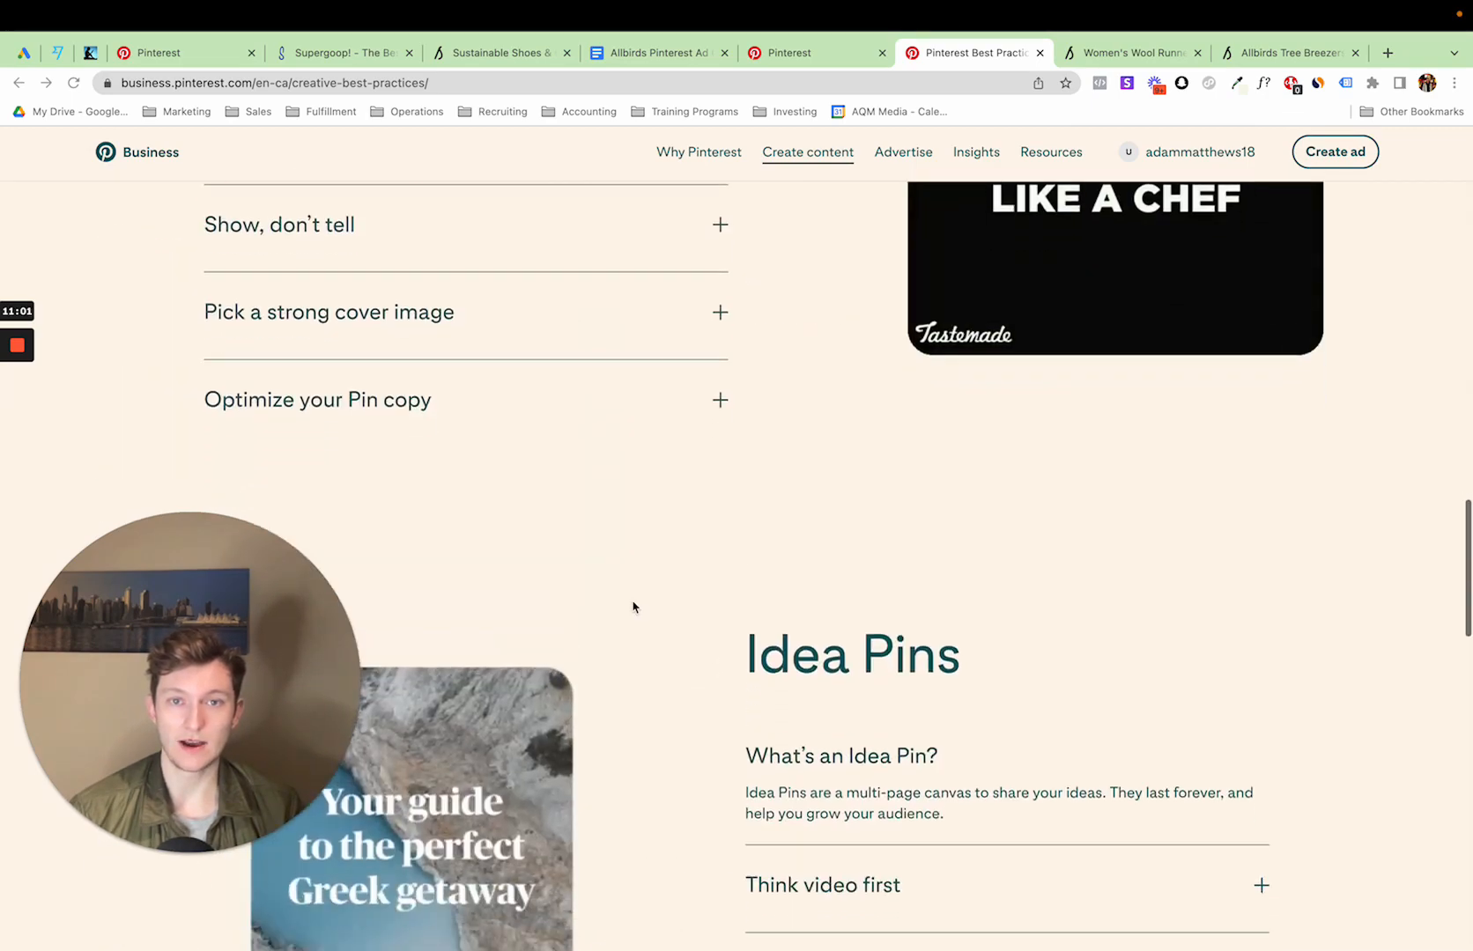
{"action": "scroll", "coordinate": [632, 607], "scroll_direction": "down", "scroll_amount": 17}
{"action": "scroll", "coordinate": [632, 607], "scroll_direction": "up", "scroll_amount": 2}
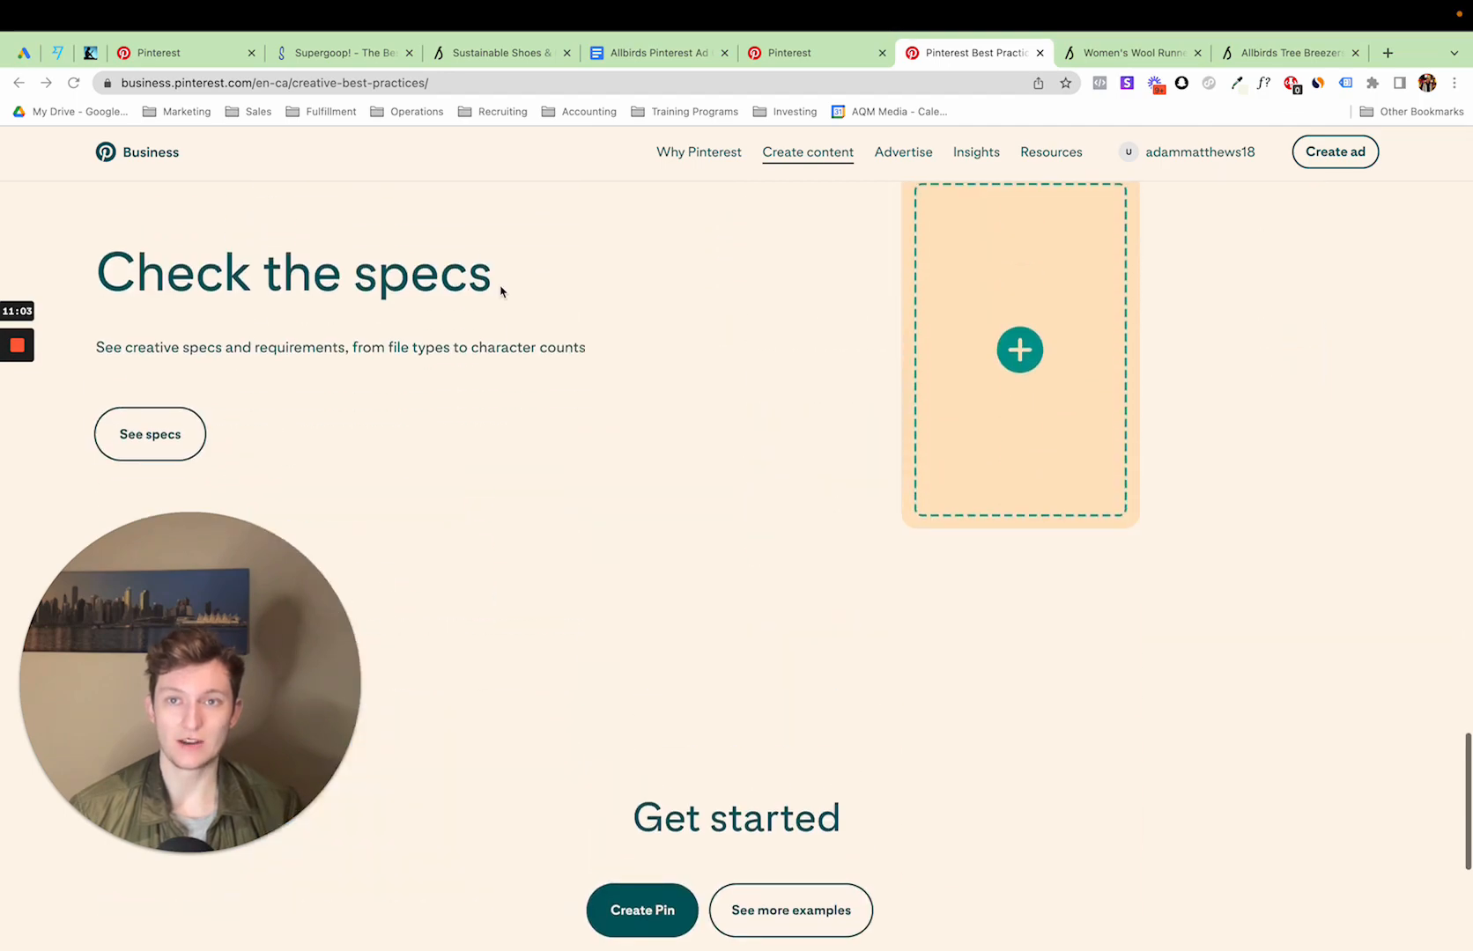
{"action": "scroll", "coordinate": [796, 355], "scroll_direction": "up", "scroll_amount": 15}
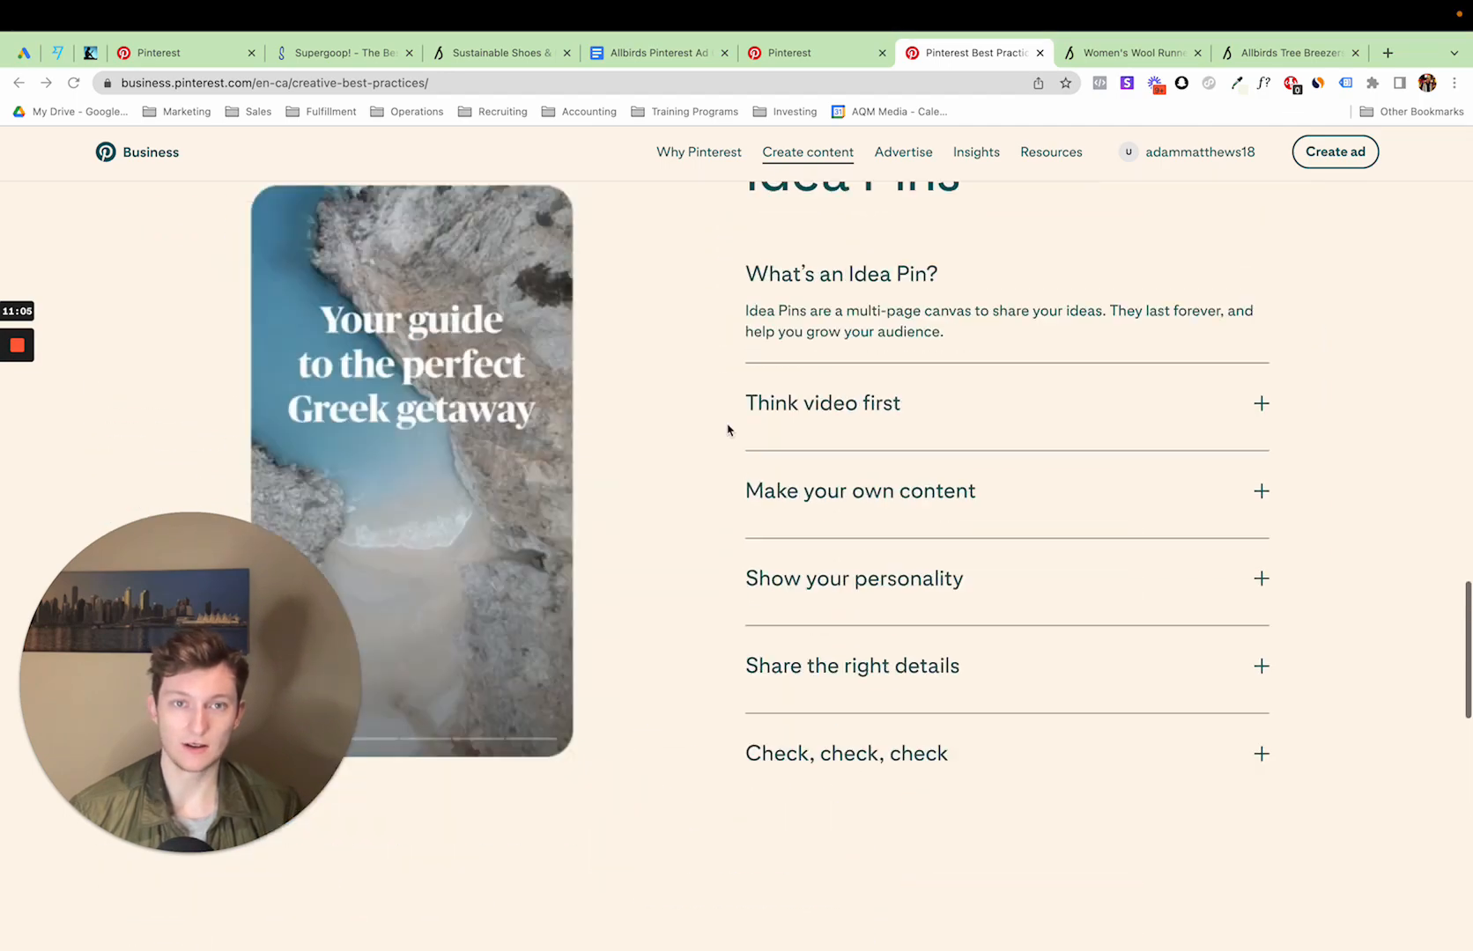
{"action": "scroll", "coordinate": [728, 430], "scroll_direction": "up", "scroll_amount": 10}
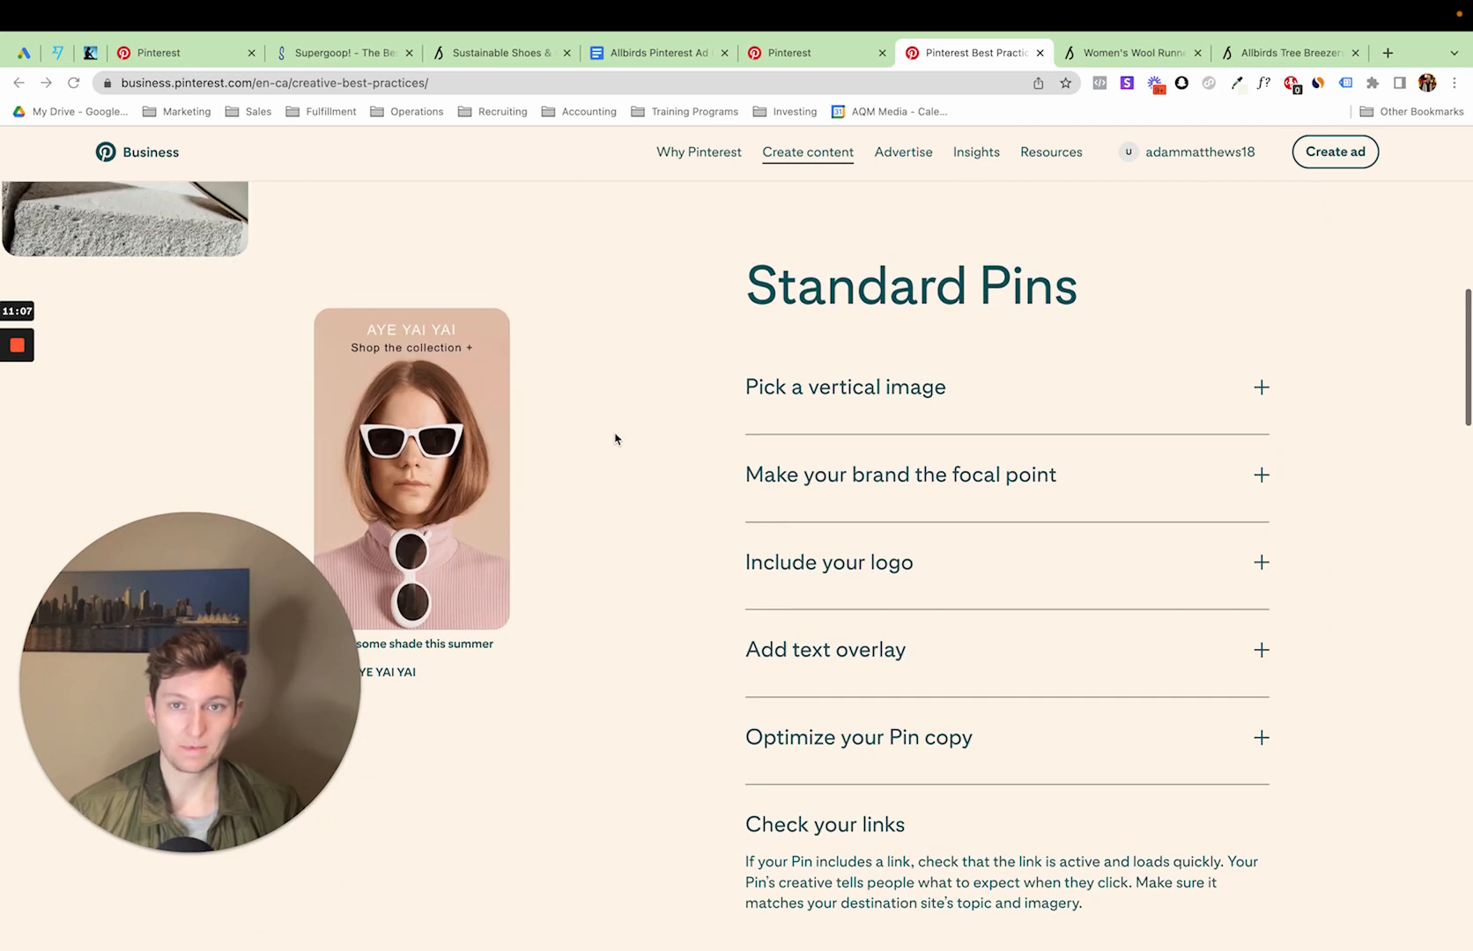
{"action": "scroll", "coordinate": [615, 435], "scroll_direction": "up", "scroll_amount": 5}
{"action": "scroll", "coordinate": [615, 434], "scroll_direction": "up", "scroll_amount": 5}
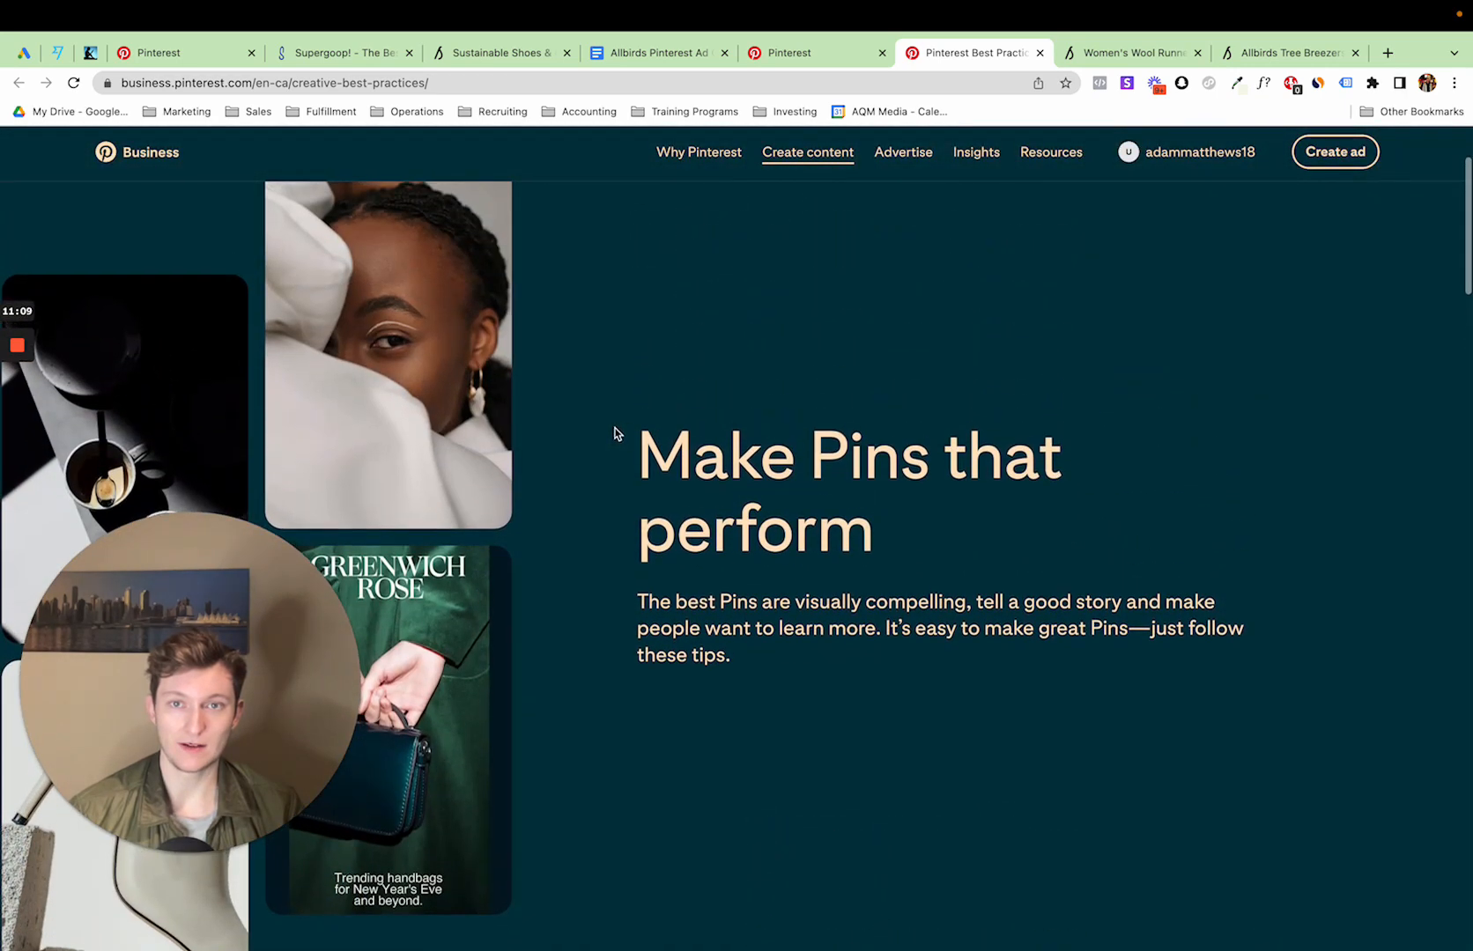
{"action": "left_click_drag", "start_coordinate": [232, 651], "coordinate": [338, 648]}
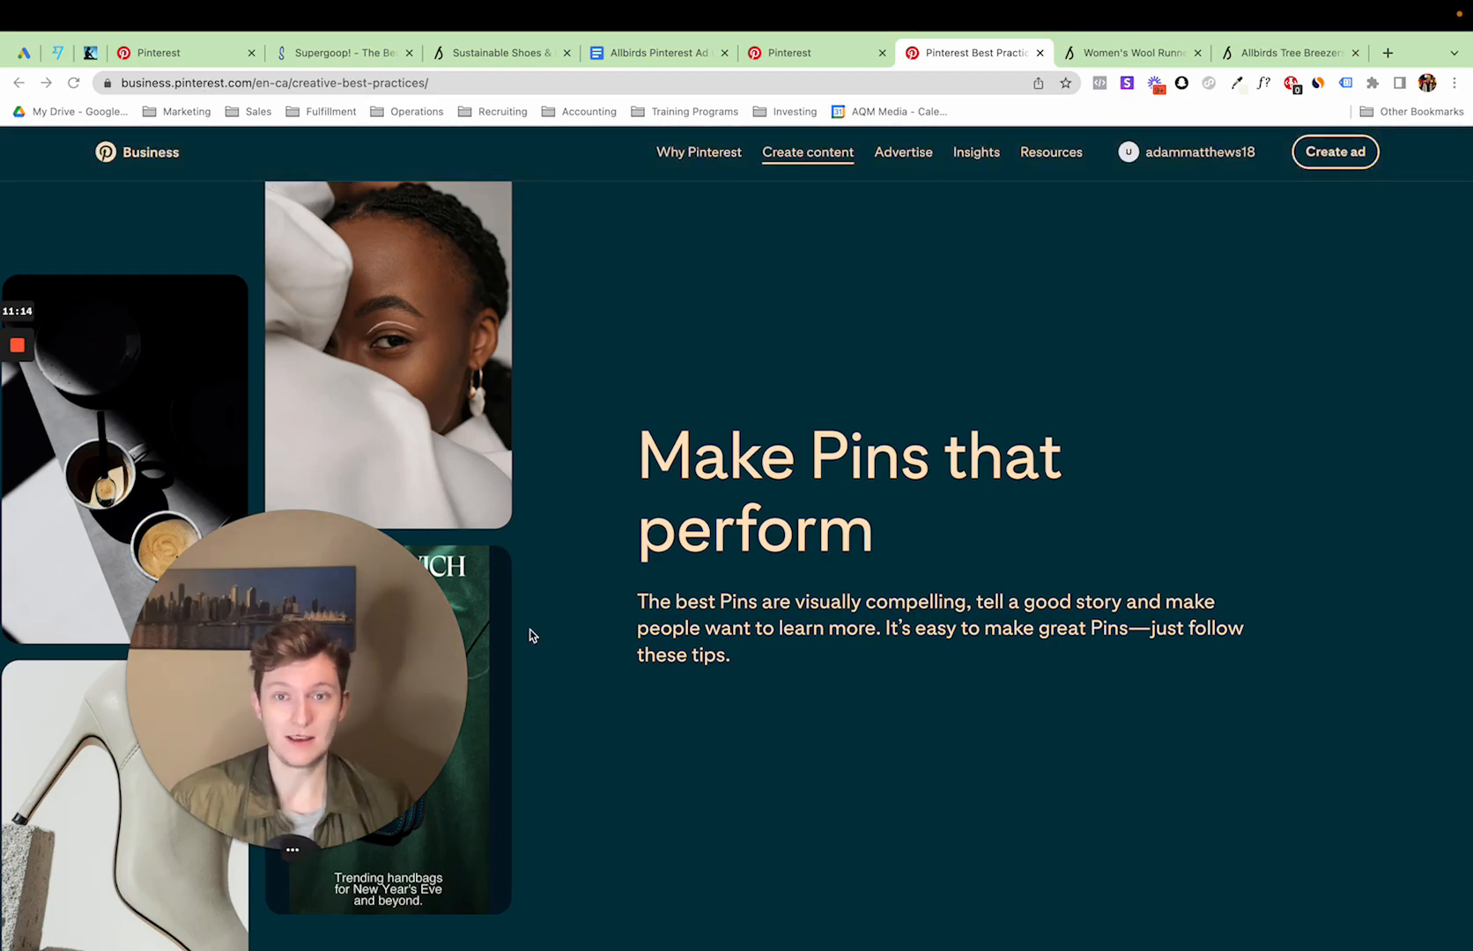
{"action": "scroll", "coordinate": [652, 626], "scroll_direction": "down", "scroll_amount": 5}
{"action": "scroll", "coordinate": [652, 622], "scroll_direction": "down", "scroll_amount": 8}
{"action": "scroll", "coordinate": [653, 622], "scroll_direction": "up", "scroll_amount": 7}
{"action": "scroll", "coordinate": [653, 622], "scroll_direction": "down", "scroll_amount": 2}
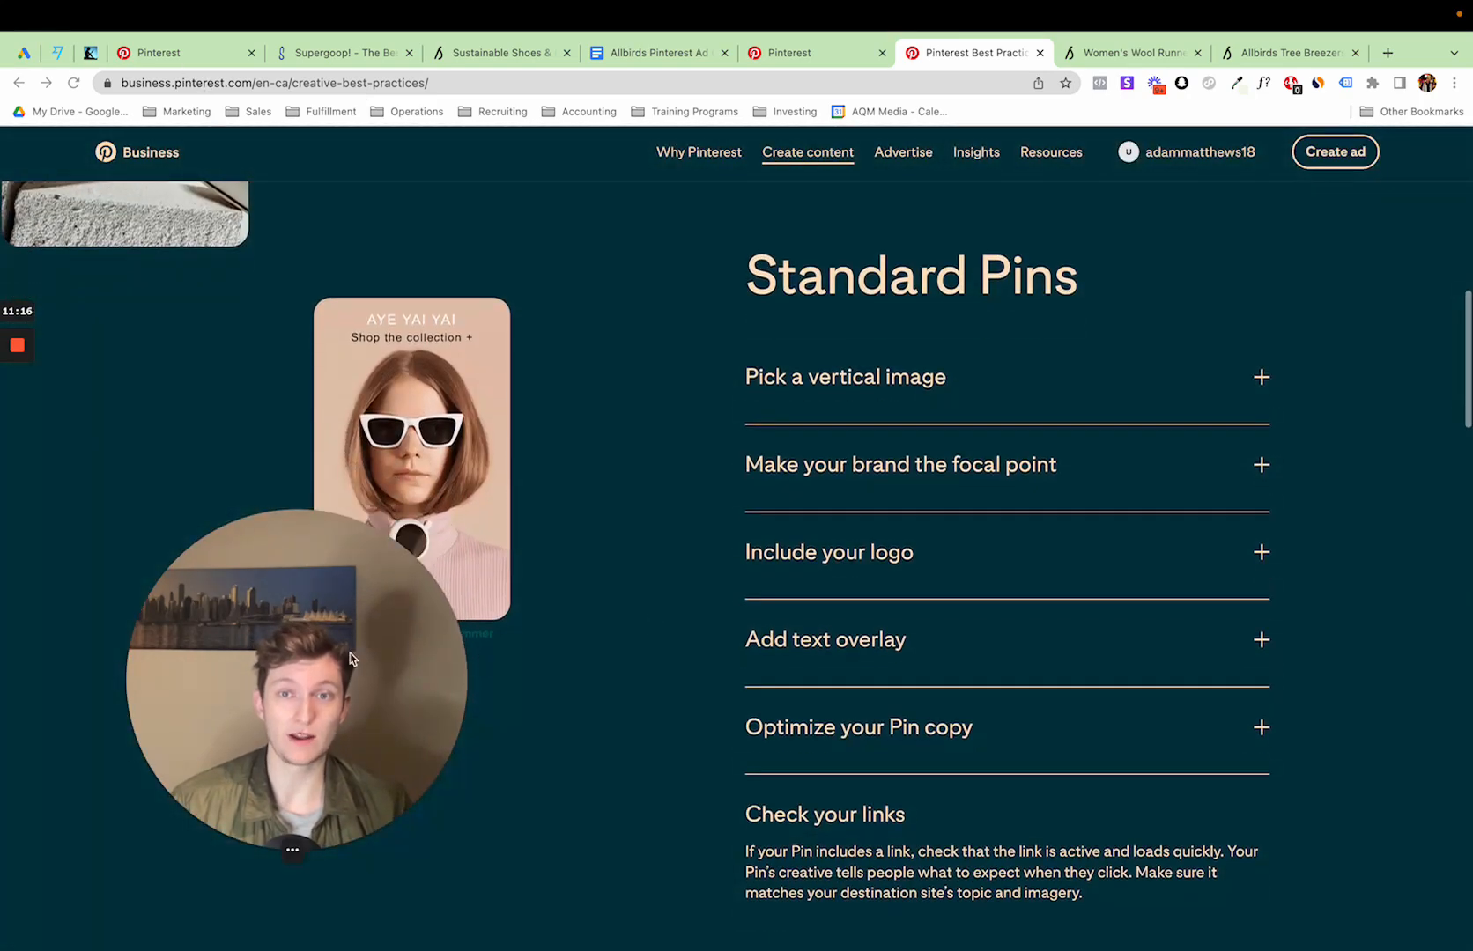
{"action": "left_click_drag", "start_coordinate": [336, 729], "coordinate": [229, 732]}
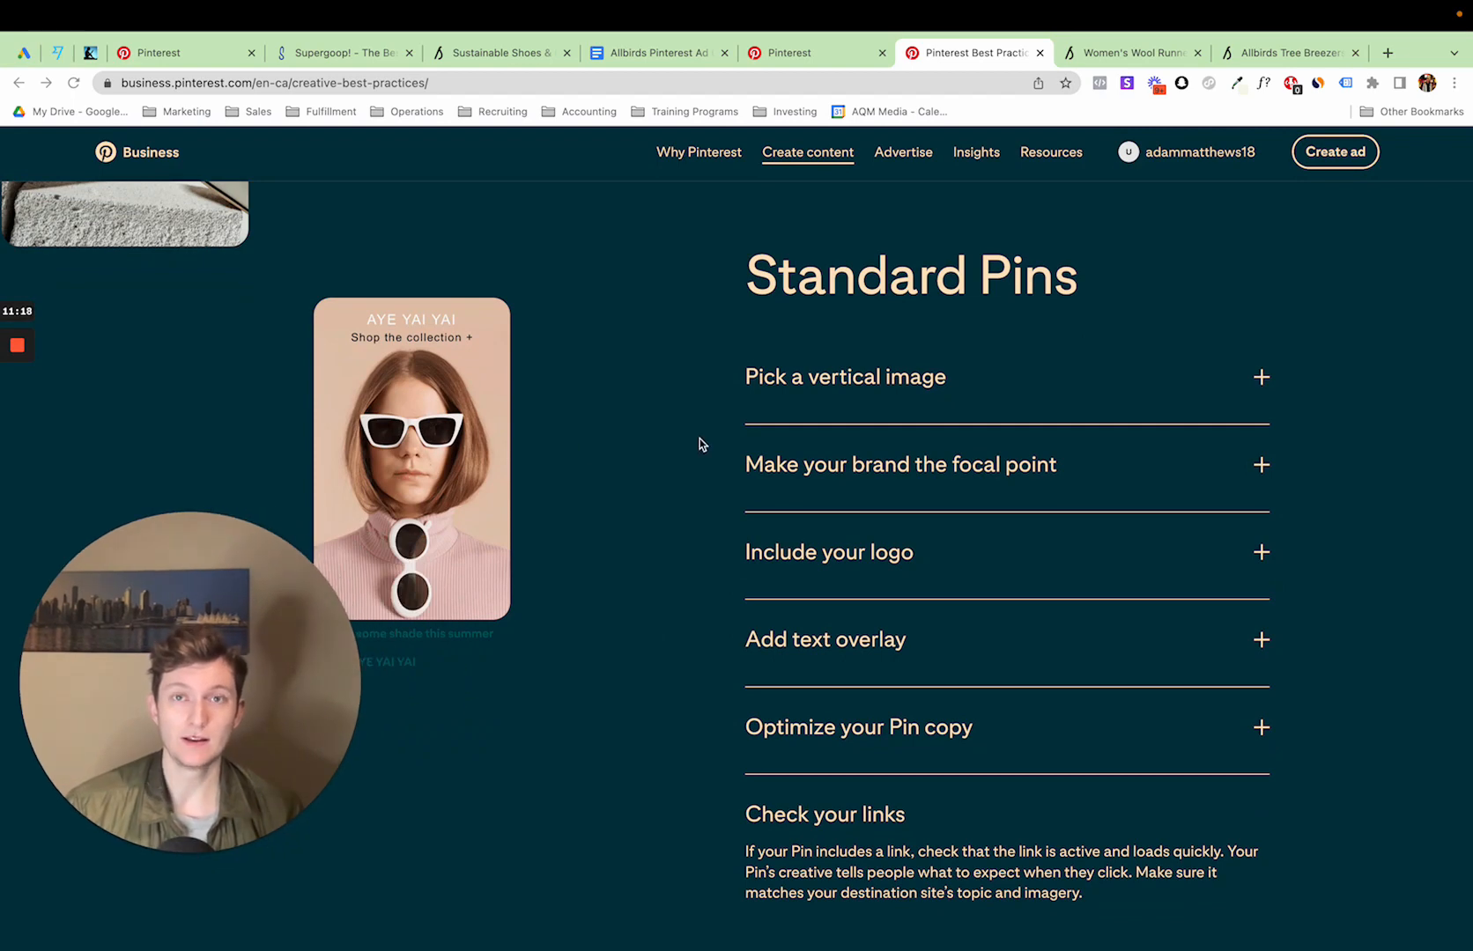
Return to the Pin builder and review the images, titles, descriptions and destination links of both Allbirds Pins
{"action": "left_click", "coordinate": [181, 55]}
{"action": "scroll", "coordinate": [984, 553], "scroll_direction": "down", "scroll_amount": 6}
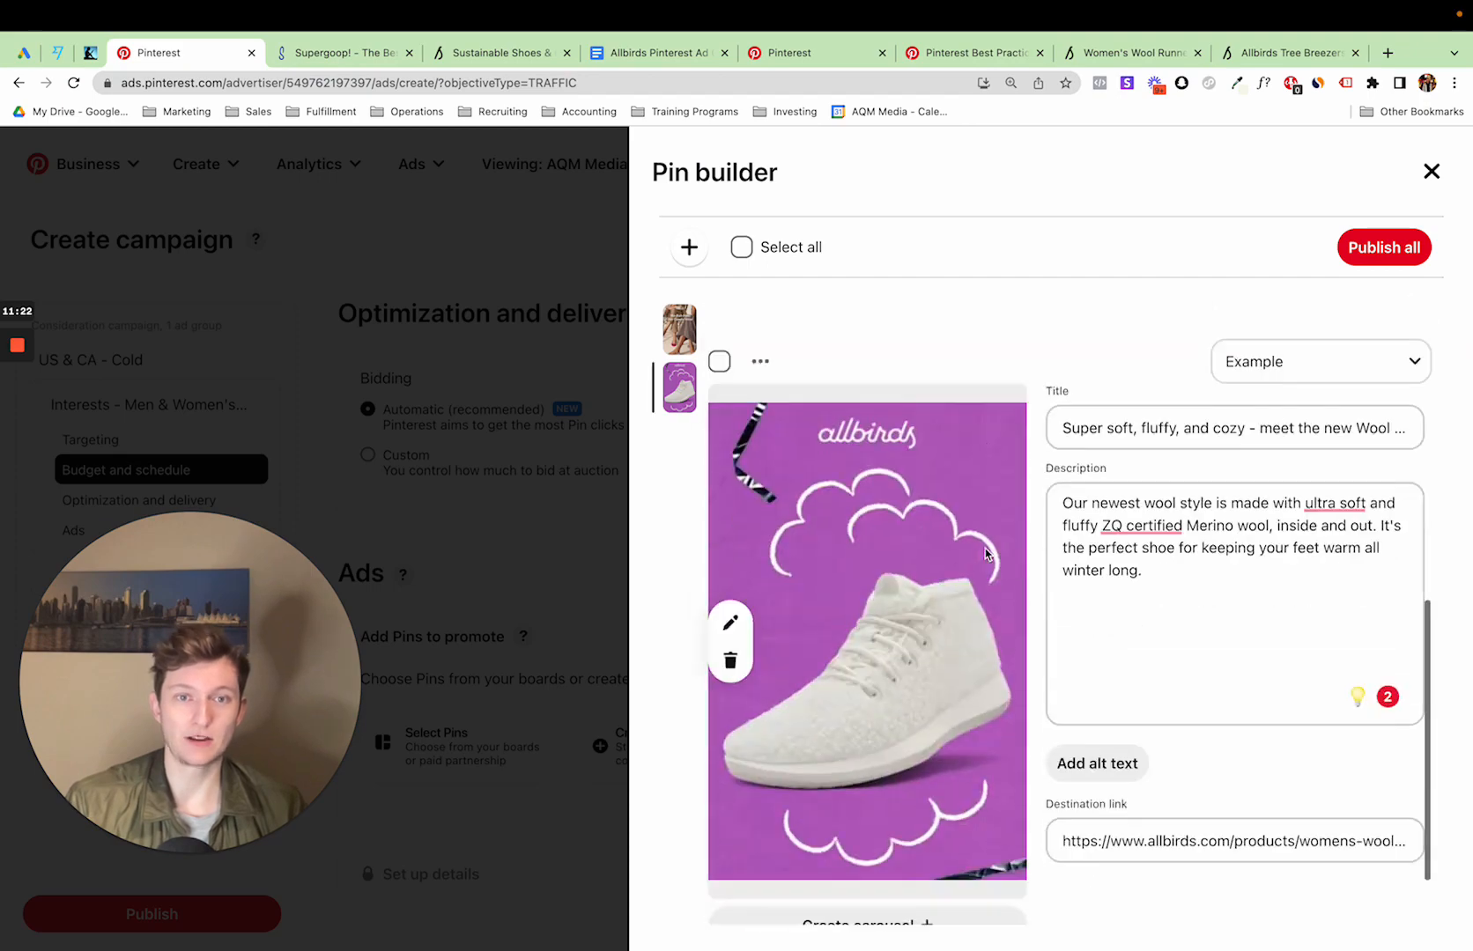
{"action": "scroll", "coordinate": [889, 445], "scroll_direction": "up", "scroll_amount": 6}
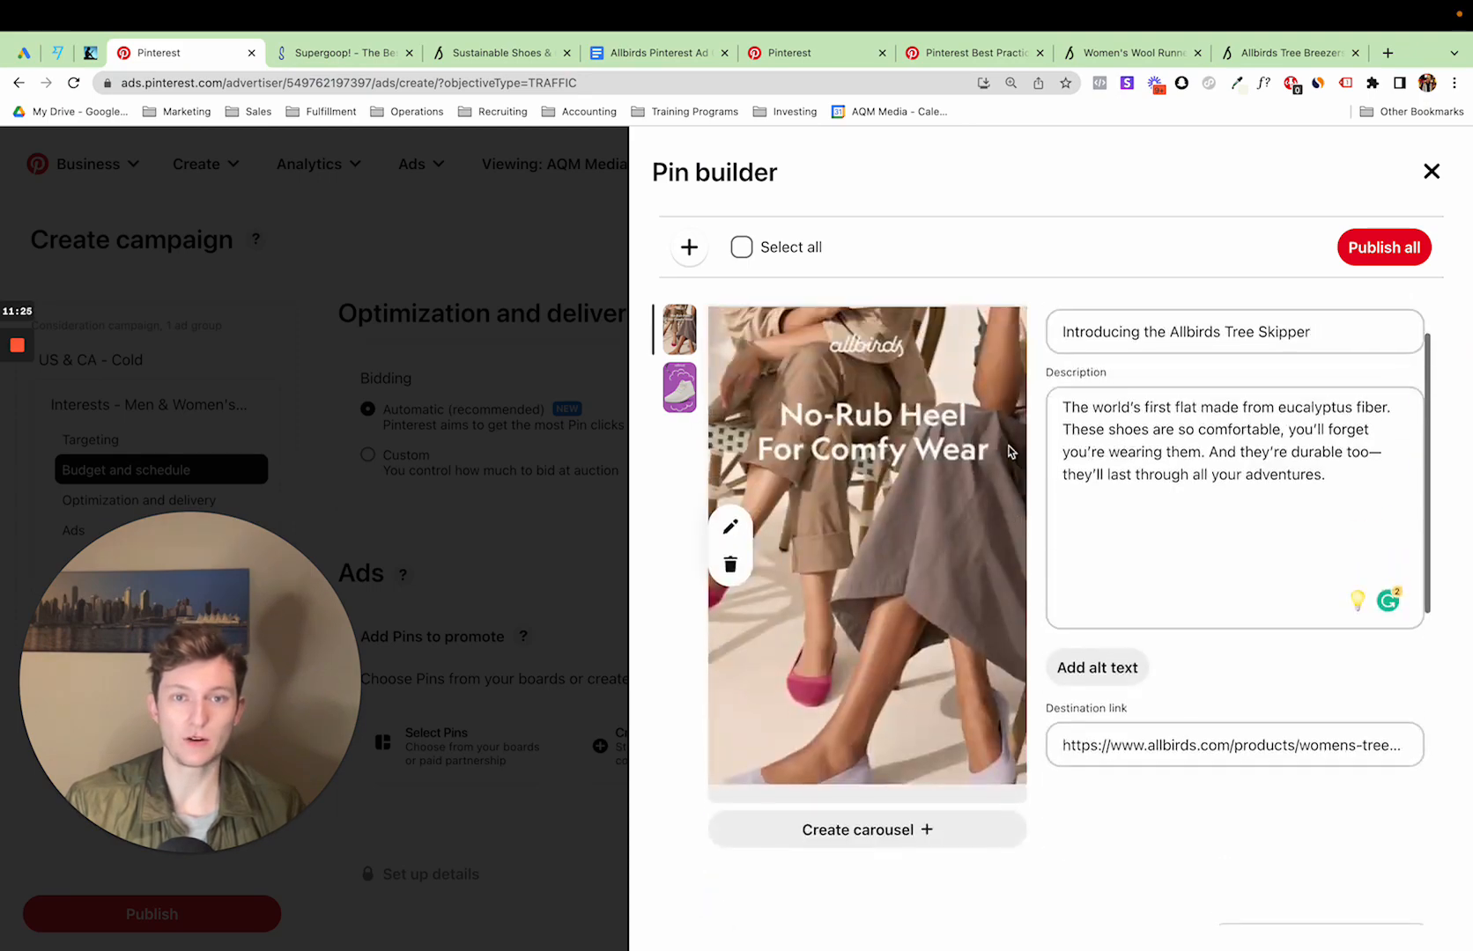
{"action": "scroll", "coordinate": [887, 435], "scroll_direction": "up", "scroll_amount": 1}
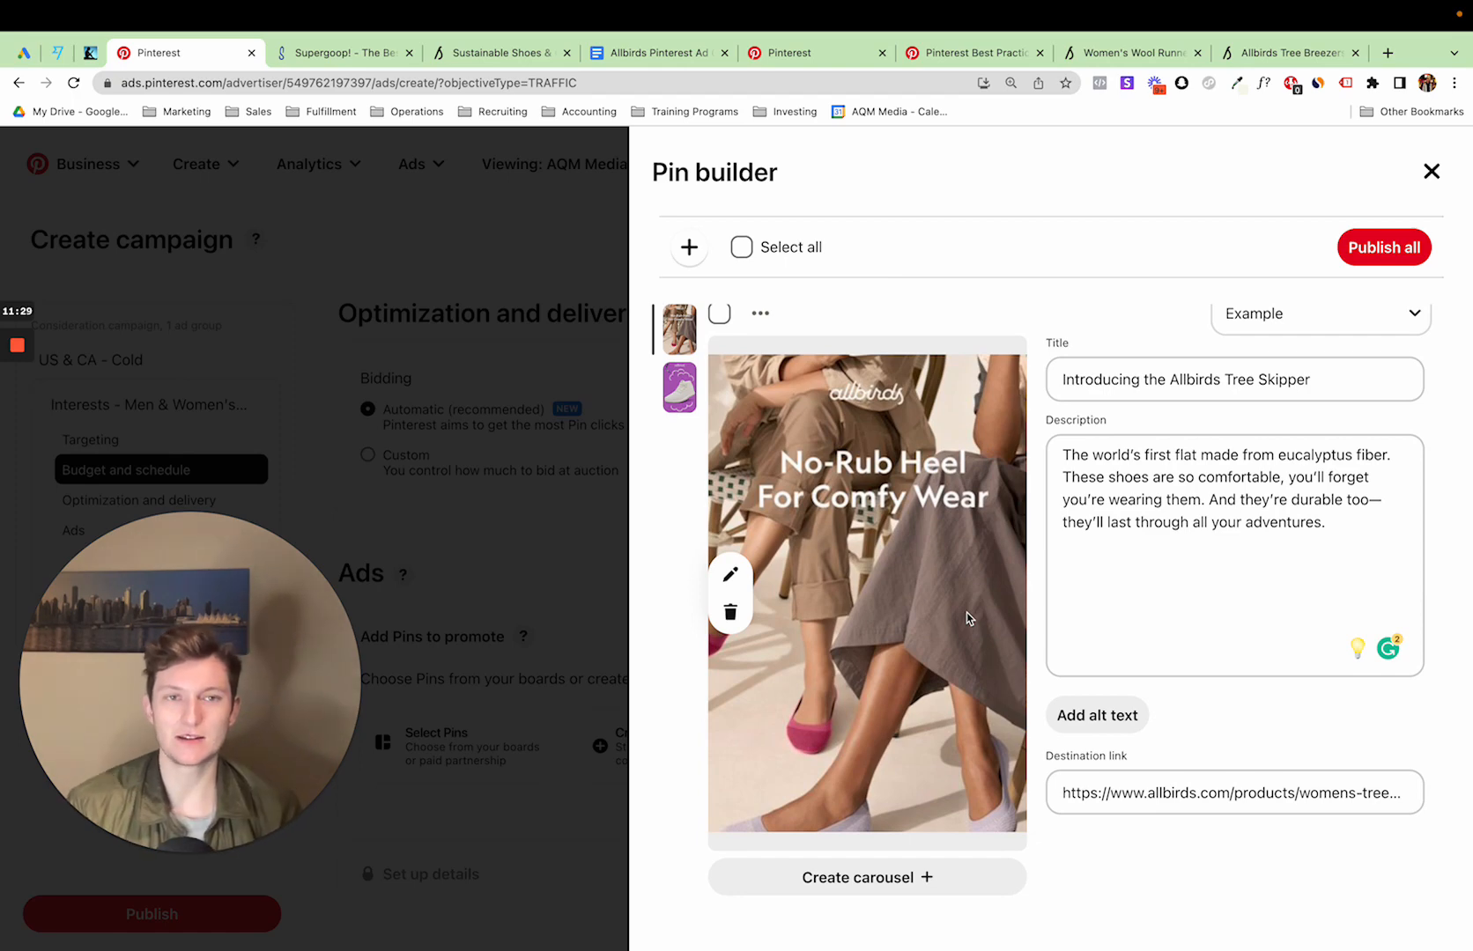
{"action": "scroll", "coordinate": [1145, 528], "scroll_direction": "down", "scroll_amount": 6}
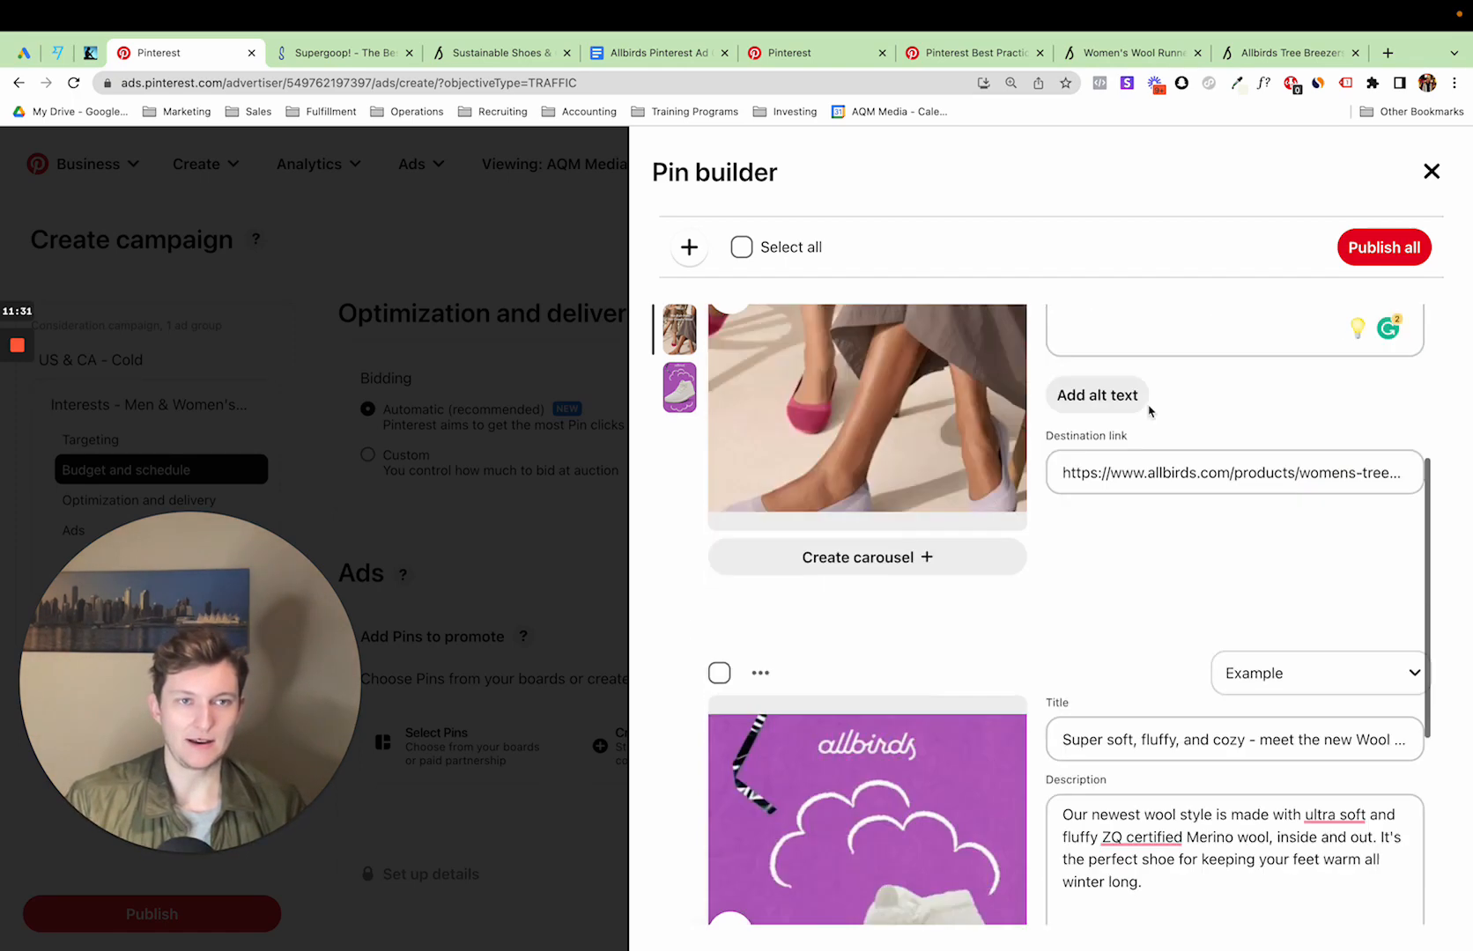
{"action": "scroll", "coordinate": [1150, 411], "scroll_direction": "down", "scroll_amount": 2}
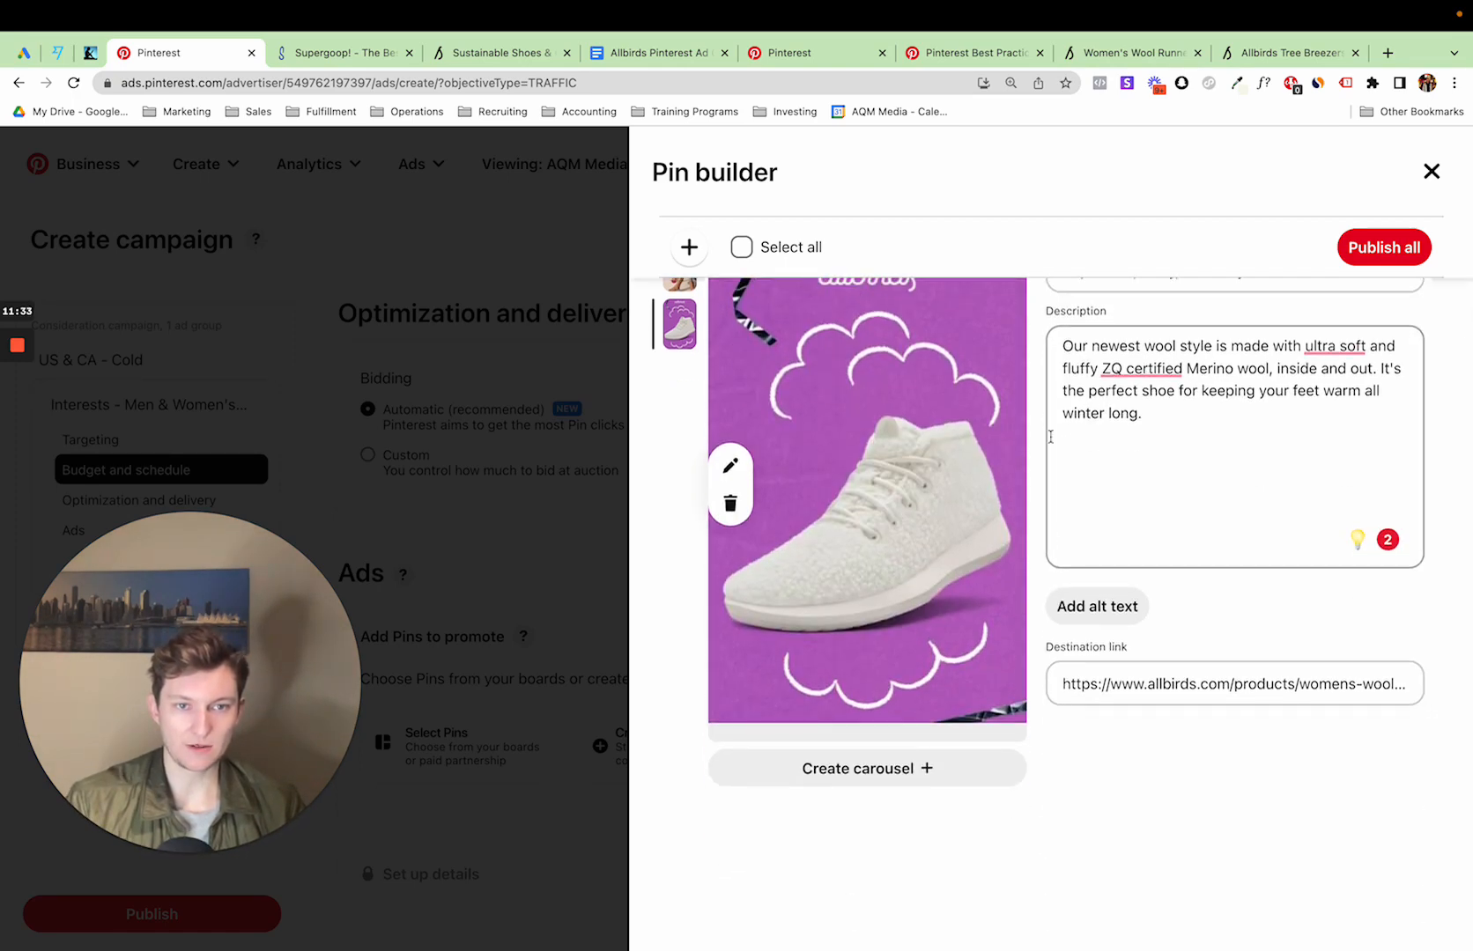
{"action": "scroll", "coordinate": [1050, 430], "scroll_direction": "up", "scroll_amount": 1}
{"action": "scroll", "coordinate": [1049, 429], "scroll_direction": "up", "scroll_amount": 5}
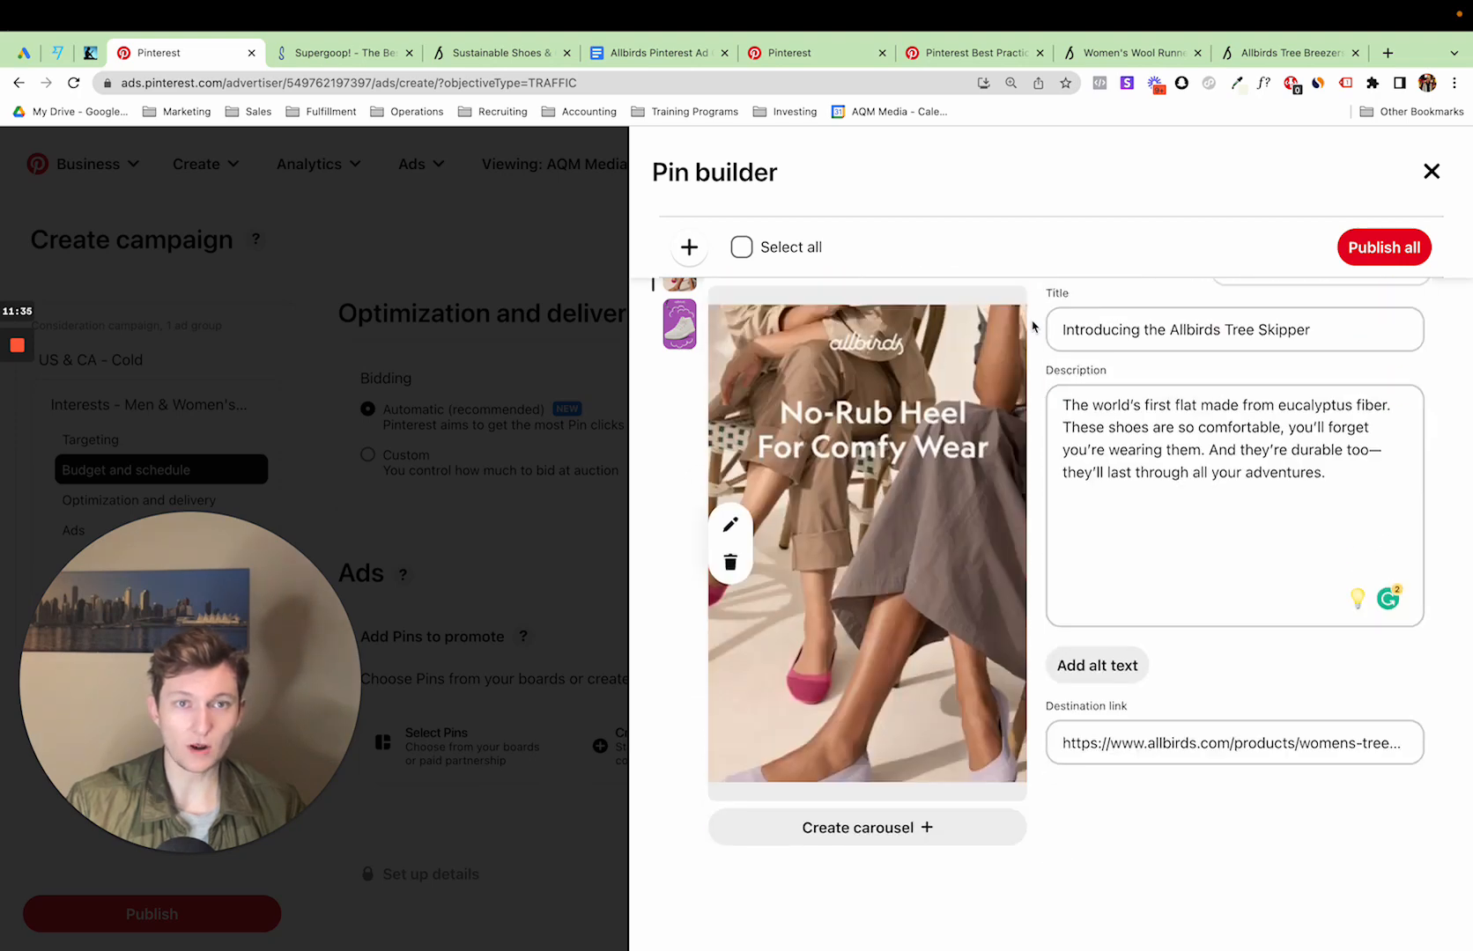
{"action": "scroll", "coordinate": [1037, 335], "scroll_direction": "up", "scroll_amount": 1}
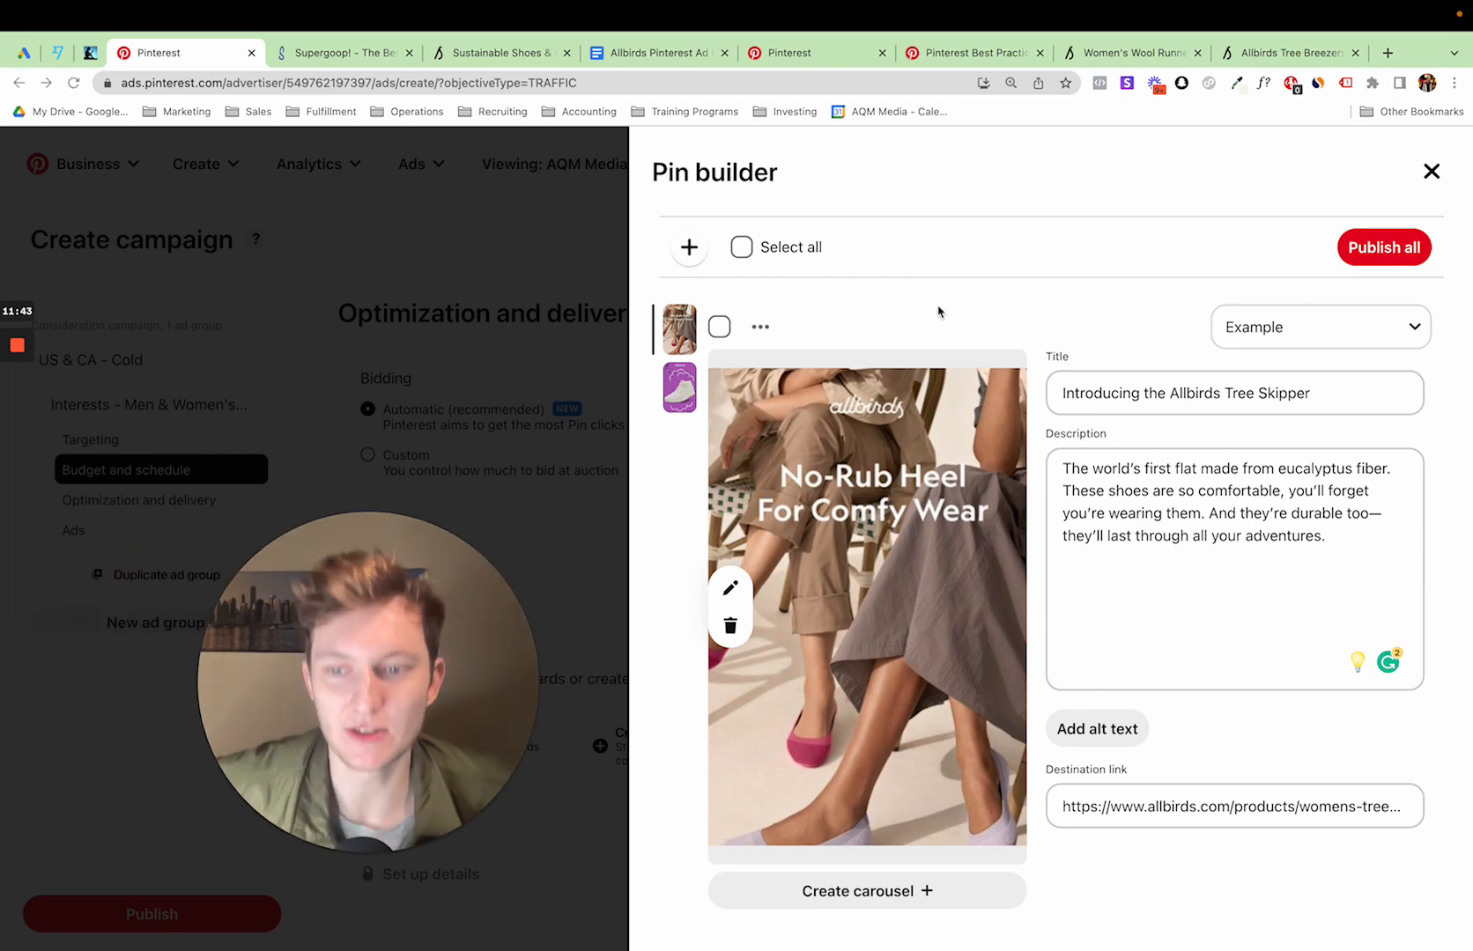
{"action": "left_click_drag", "start_coordinate": [320, 568], "coordinate": [564, 320]}
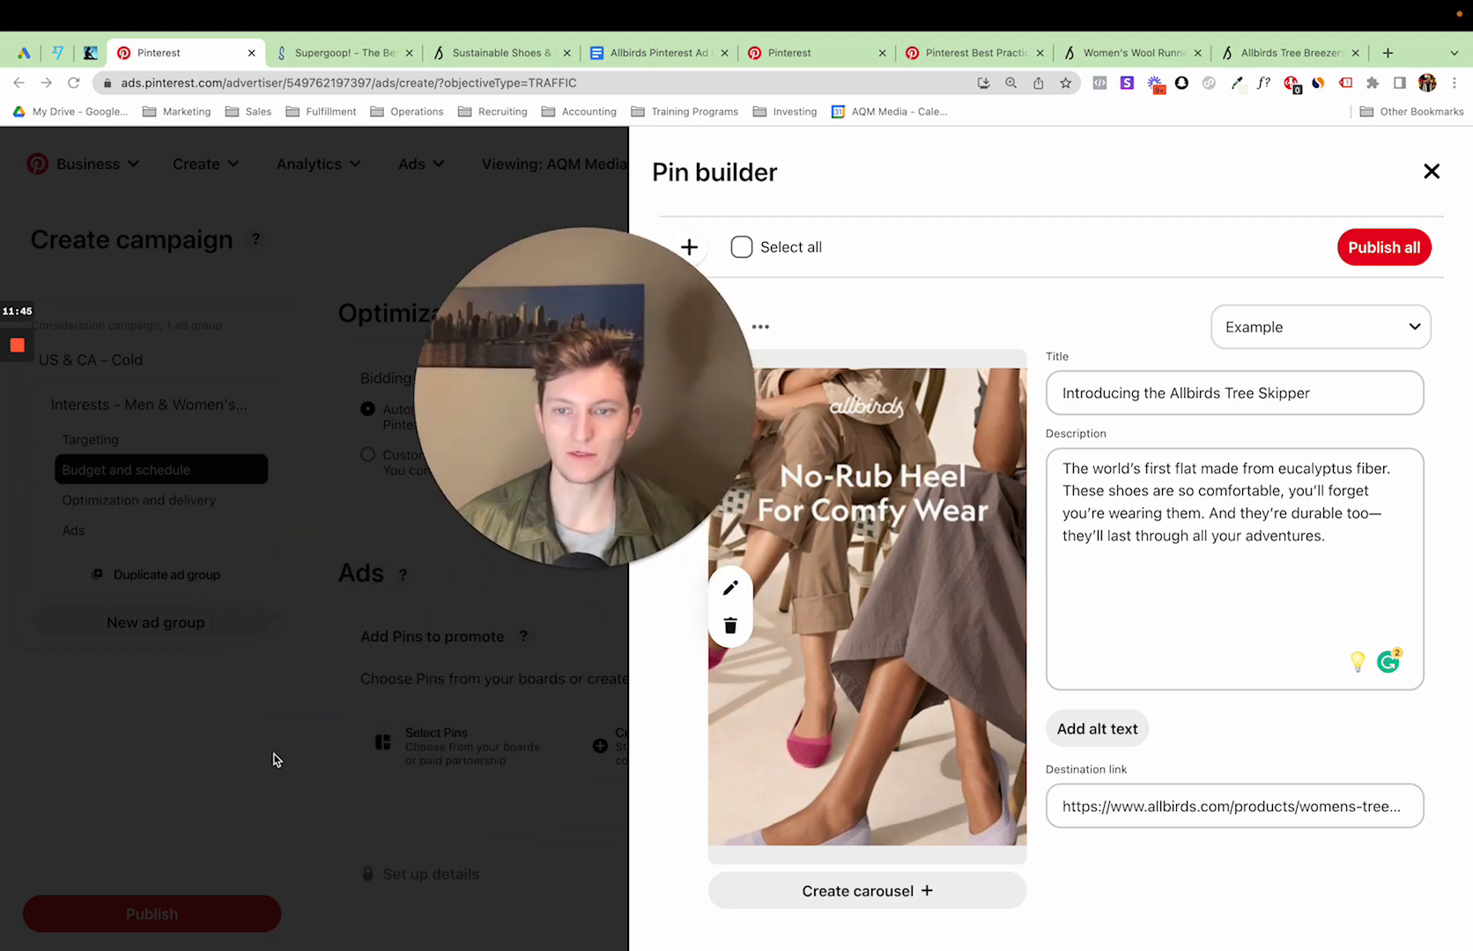
{"action": "left_click_drag", "start_coordinate": [612, 498], "coordinate": [531, 693]}
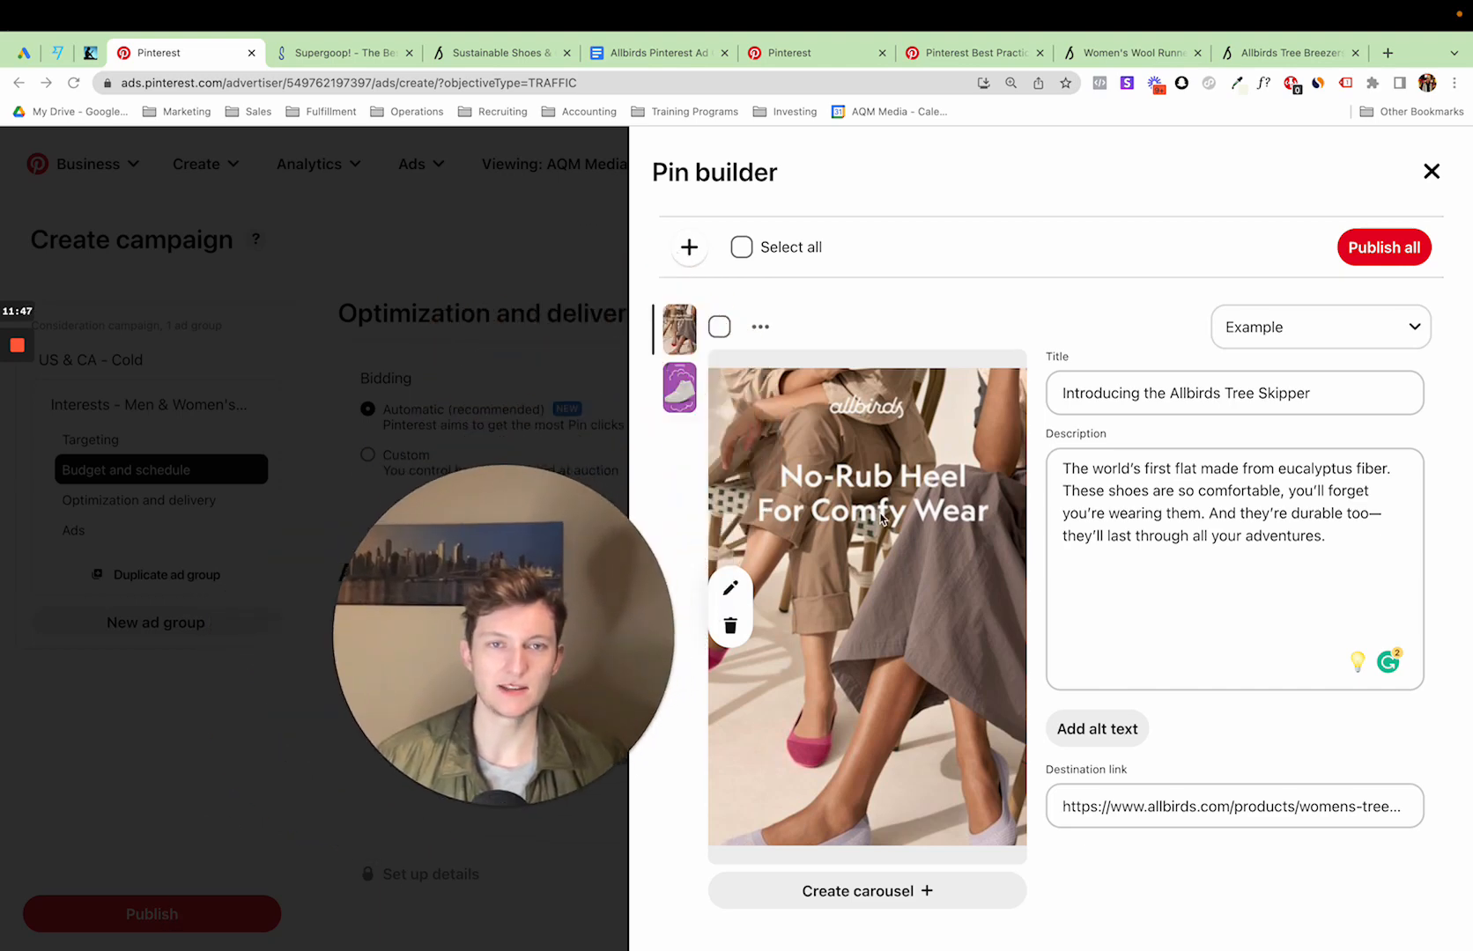